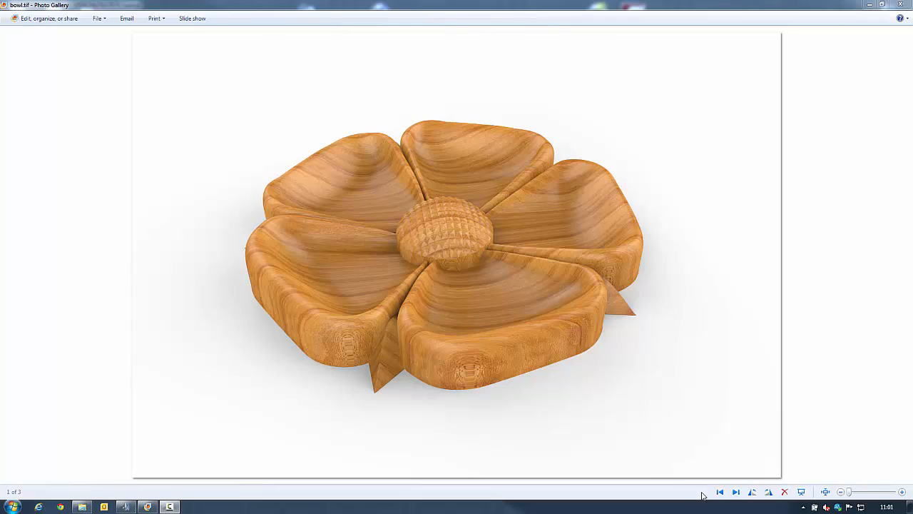
# Look through the carved door panel render and the original rose carving photo as references.
pyautogui.click(721, 492)
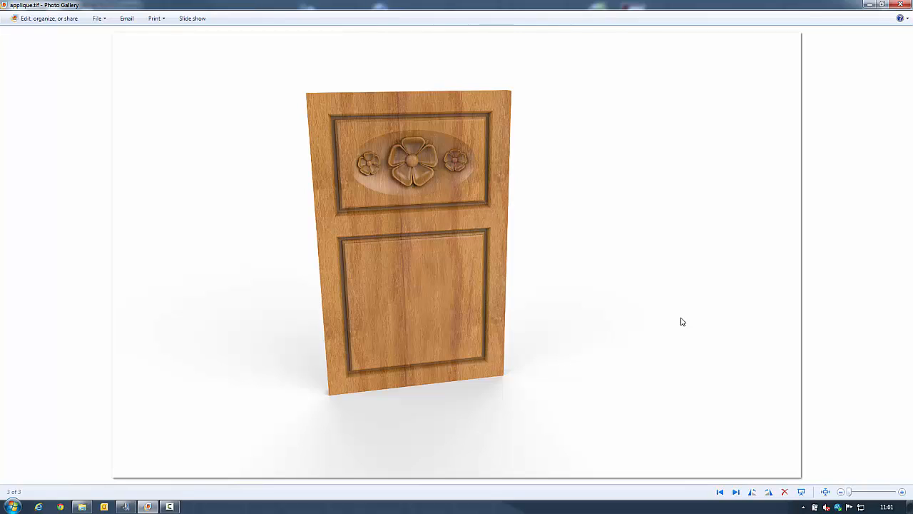
pyautogui.click(720, 491)
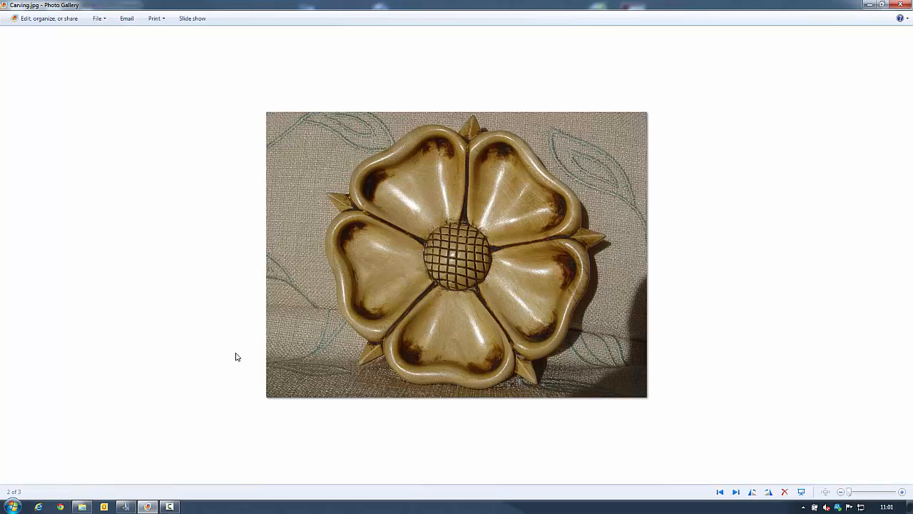
# Switch to ArtCAM and create a new model from Carving.jpg in the Ligna_demo folder, with a model height of 300 mm.
pyautogui.click(125, 506)
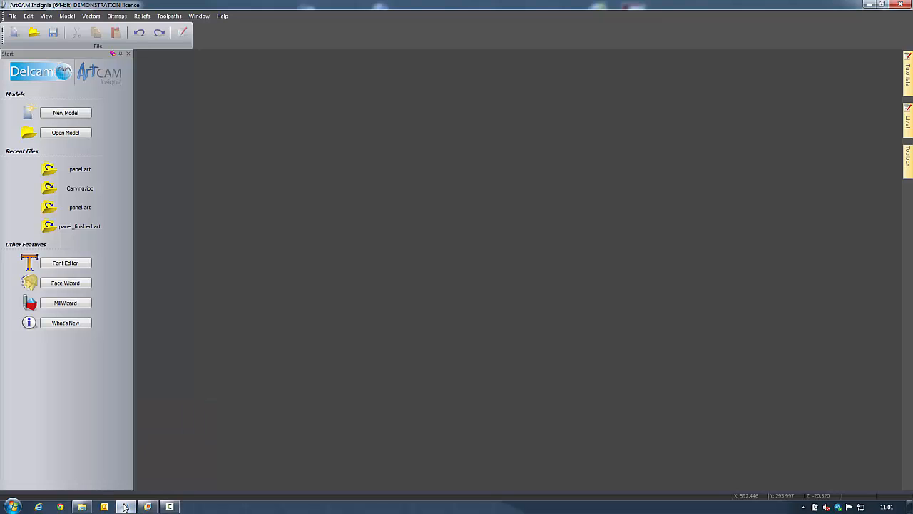
pyautogui.click(82, 507)
pyautogui.click(651, 157)
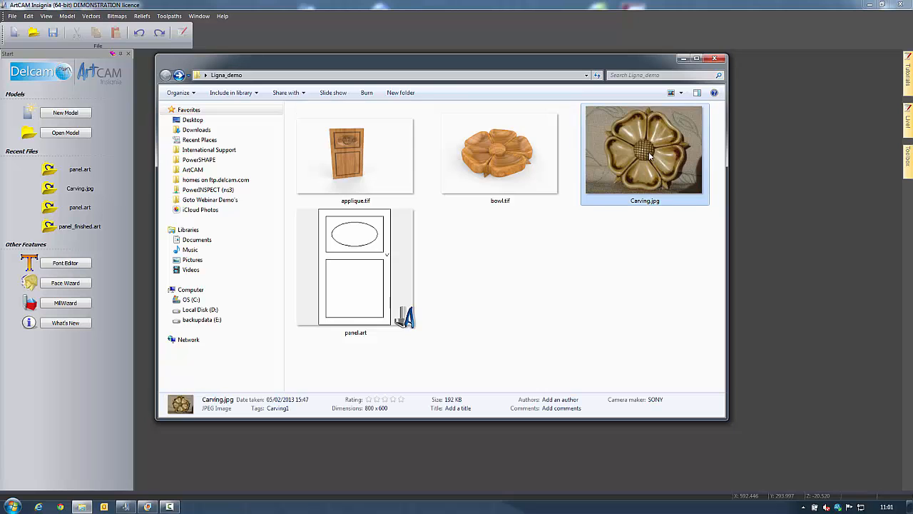
pyautogui.moveTo(651, 157); pyautogui.dragTo(775, 157)
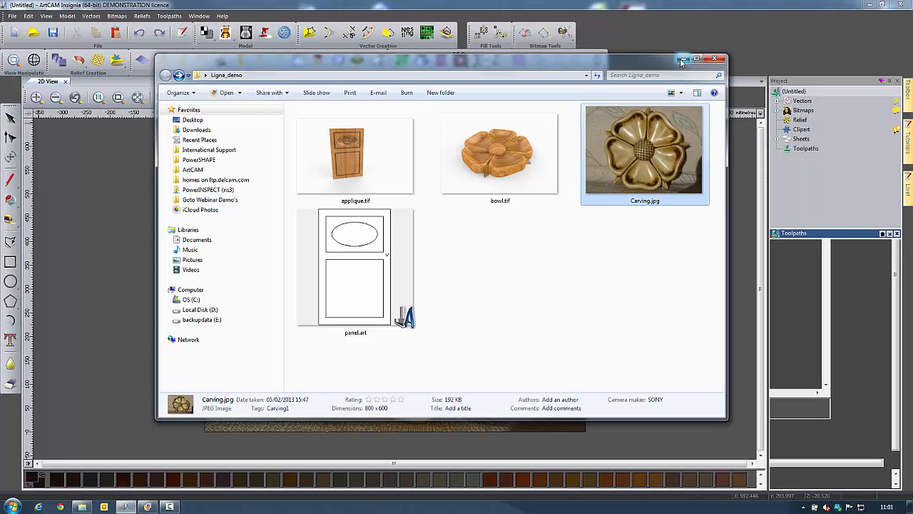
pyautogui.click(681, 60)
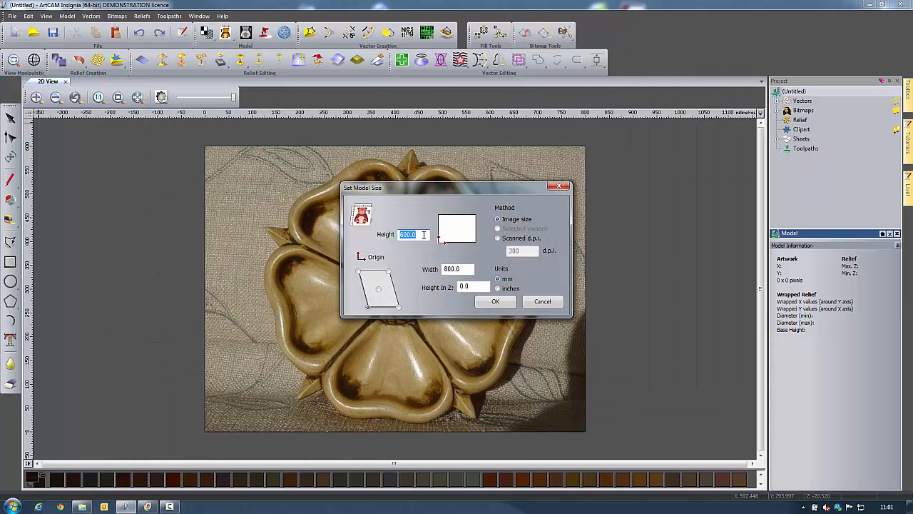
pyautogui.write('300')
pyautogui.click(488, 301)
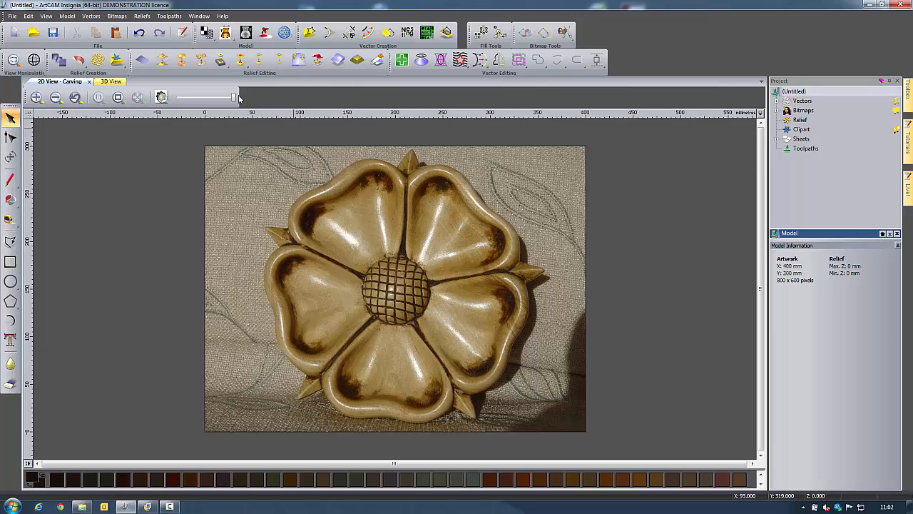
# Fade the carving photo and create a circle of radius 36 mm centred at X 200, Y 150 over the flower's centre.
pyautogui.moveTo(239, 98); pyautogui.dragTo(187, 102)
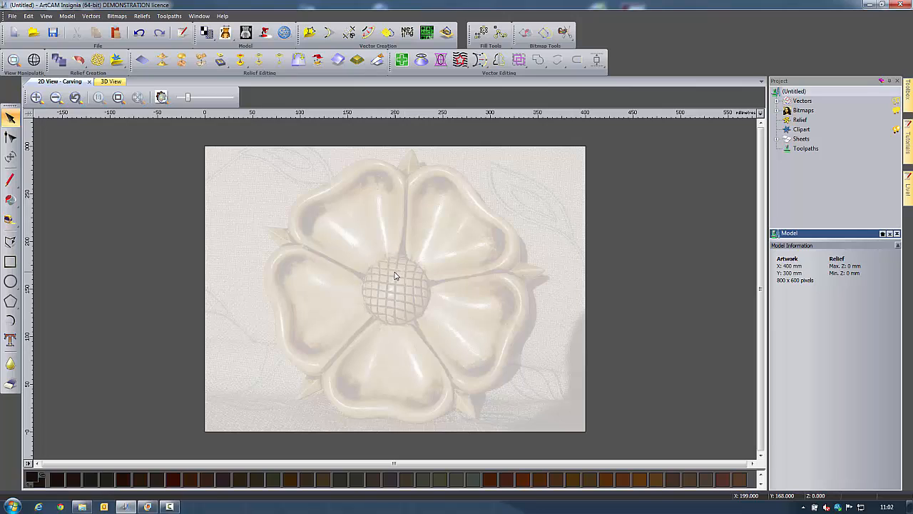
pyautogui.click(14, 284)
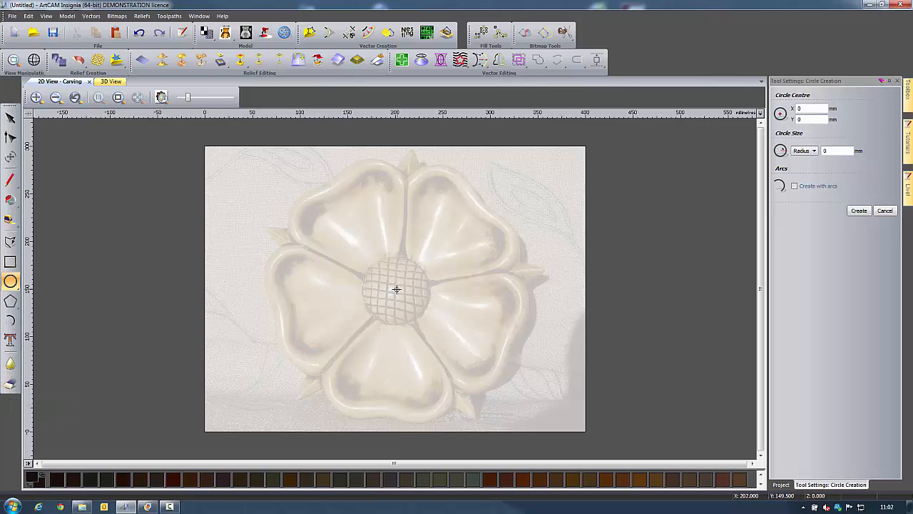
pyautogui.moveTo(395, 289); pyautogui.dragTo(410, 322)
pyautogui.scroll(2, 408, 287)
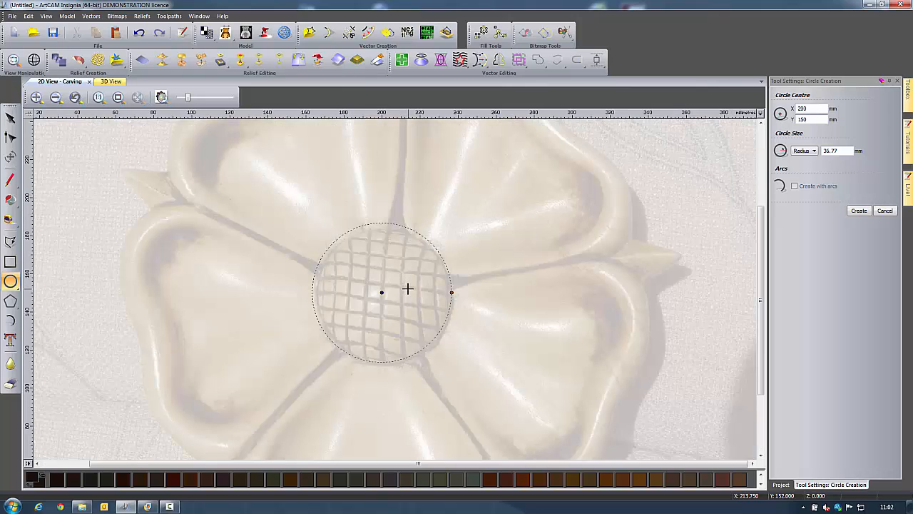
pyautogui.doubleClick(849, 151)
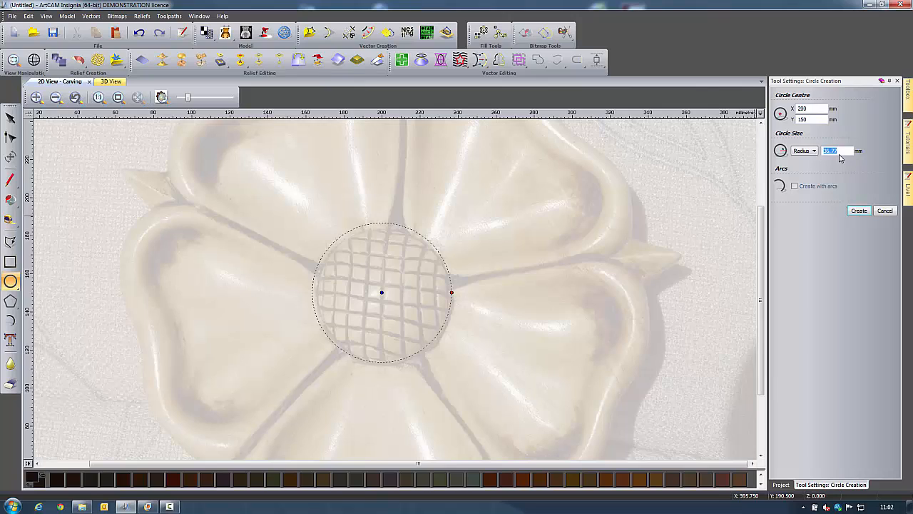
pyautogui.write('36')
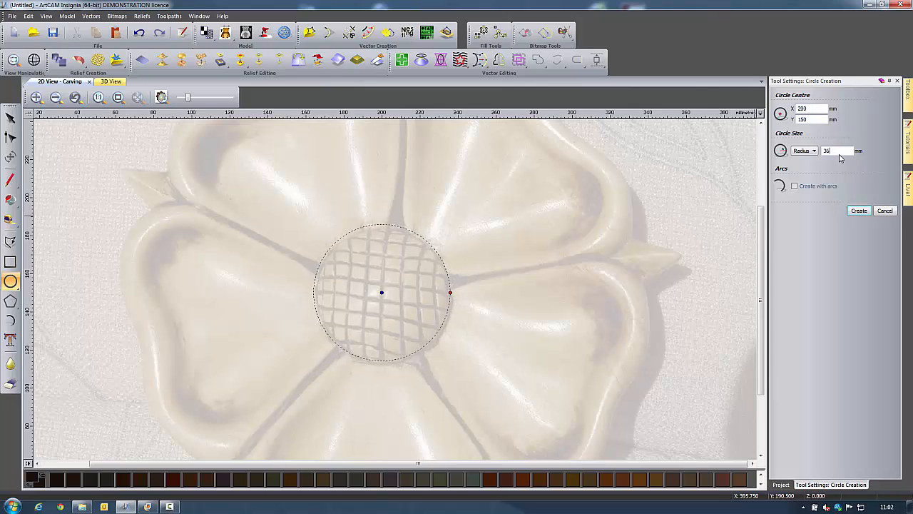
pyautogui.click(859, 211)
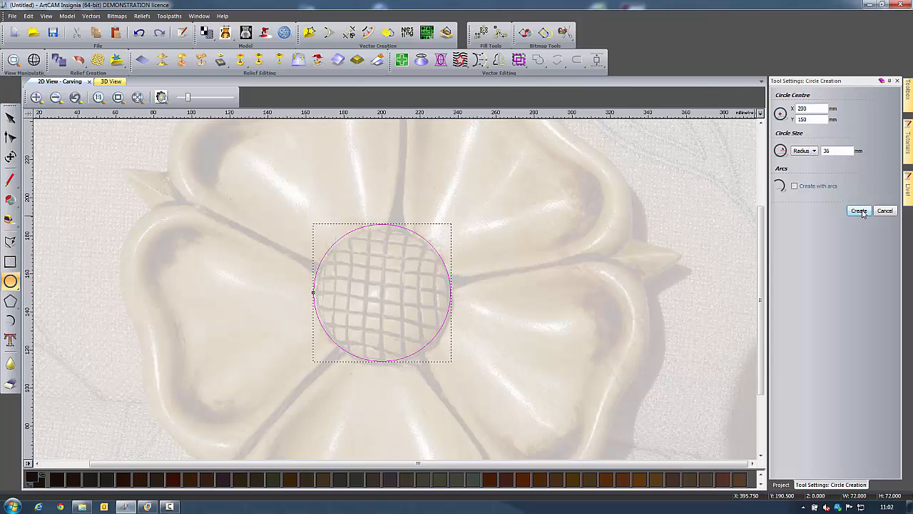
pyautogui.click(885, 211)
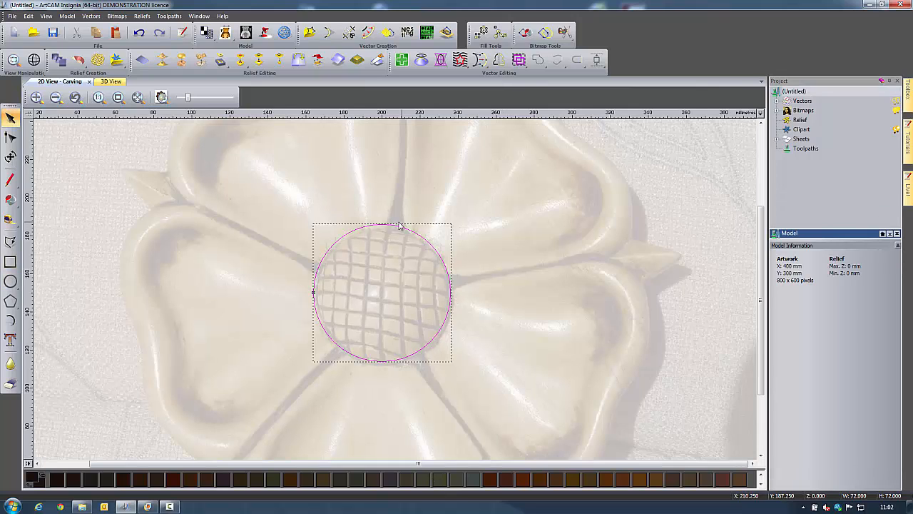
# Nudge the circle slightly down and to the right so it lines up with the flower's cross-hatched centre.
pyautogui.scroll(2, 376, 285)
pyautogui.press('Right')
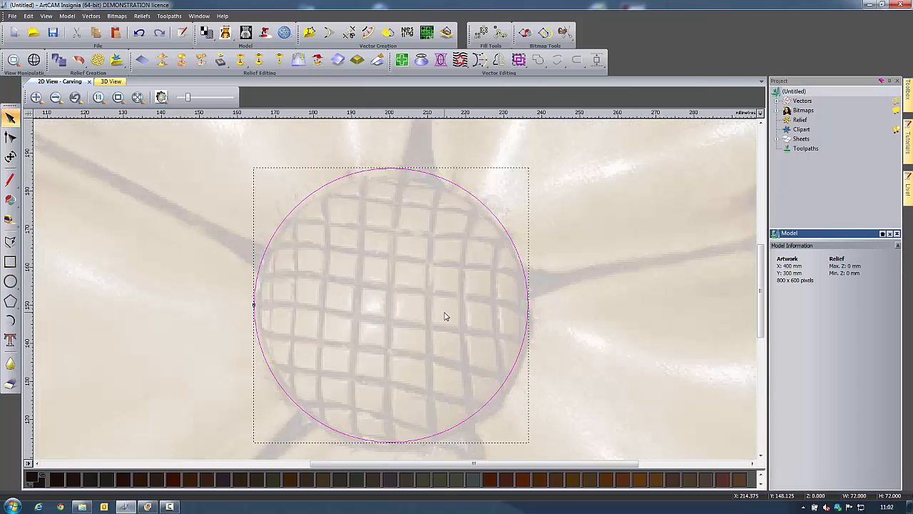
pyautogui.press('Down')
pyautogui.press('Down')
pyautogui.press('Right')
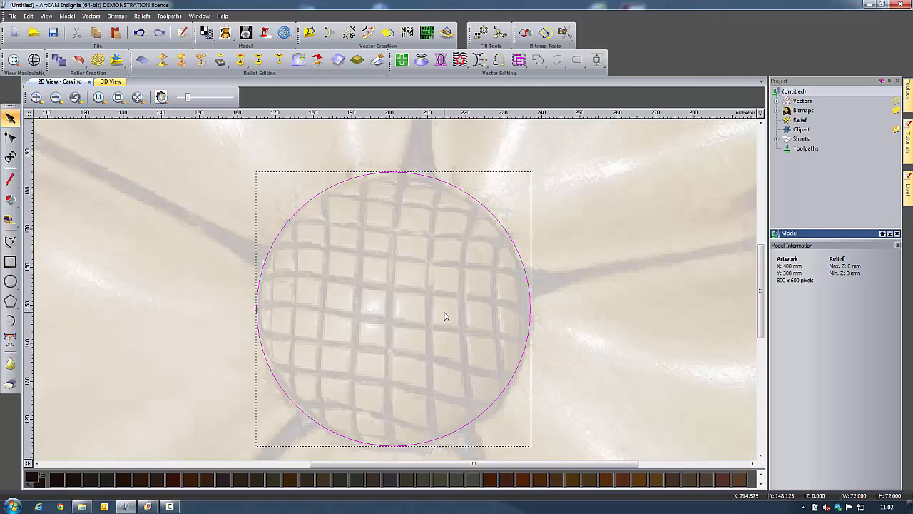
pyautogui.press('Down')
pyautogui.press('Left')
pyautogui.press('Down')
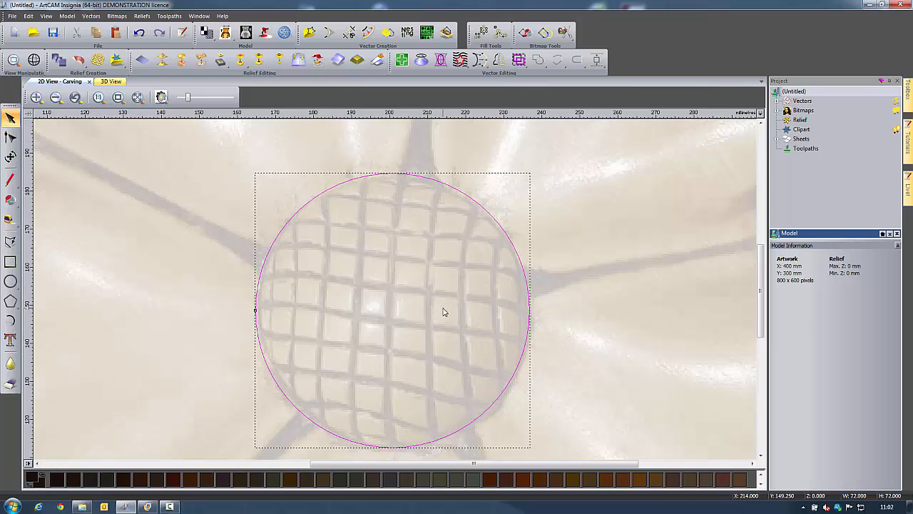
pyautogui.scroll(-2, 443, 312)
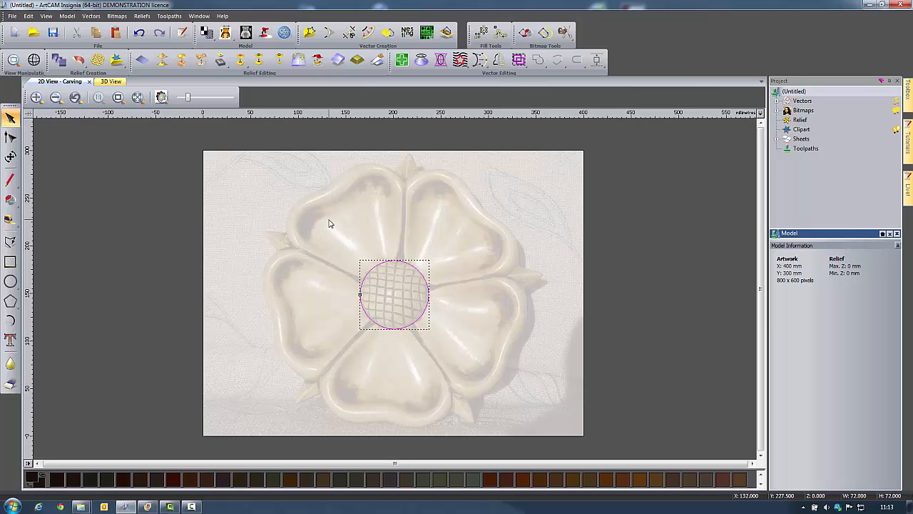
# Trace the upper-left petal with an open smooth polyline about 127 mm wide and 132 mm high, both ends inside the centre circle.
pyautogui.scroll(2, 327, 202)
pyautogui.moveTo(409, 230); pyautogui.dragTo(402, 245, button='middle')
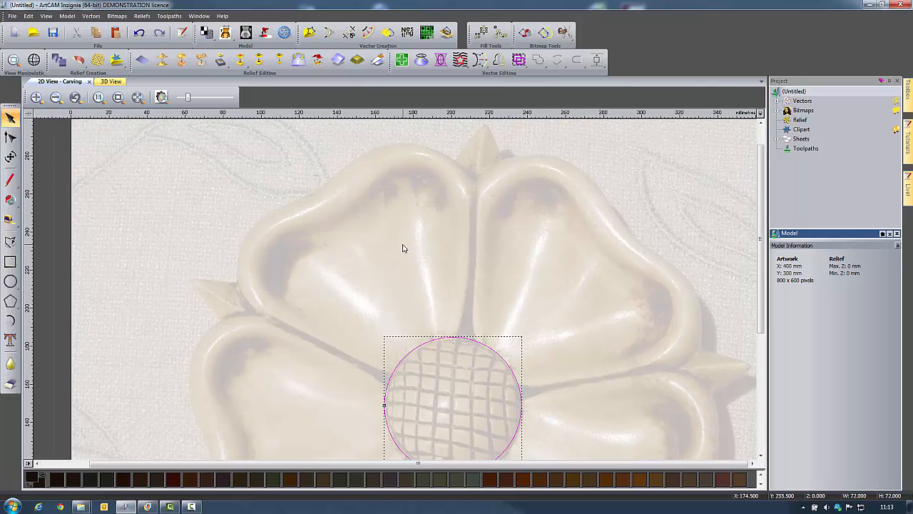
pyautogui.click(10, 241)
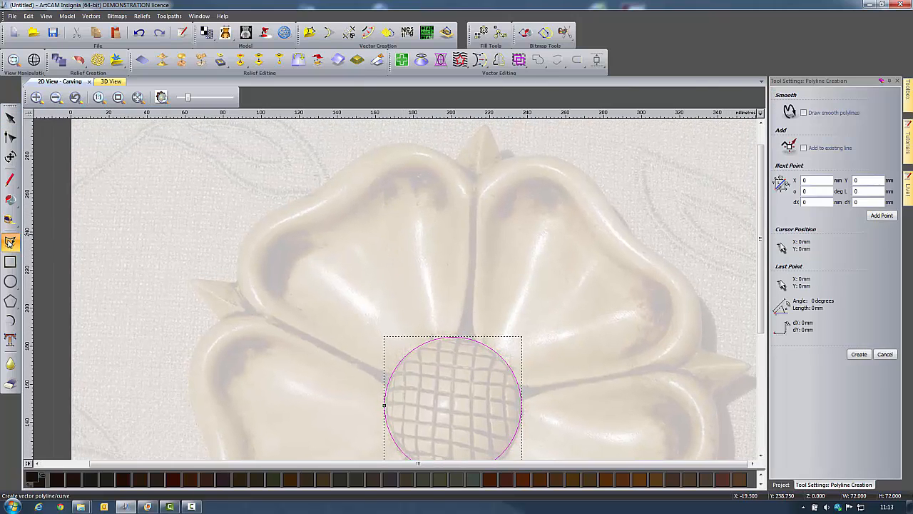
pyautogui.click(804, 112)
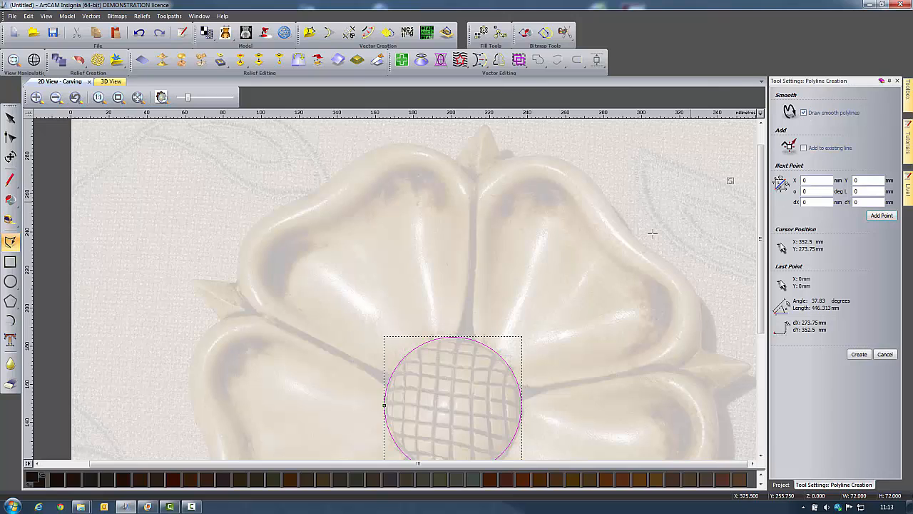
pyautogui.click(421, 391)
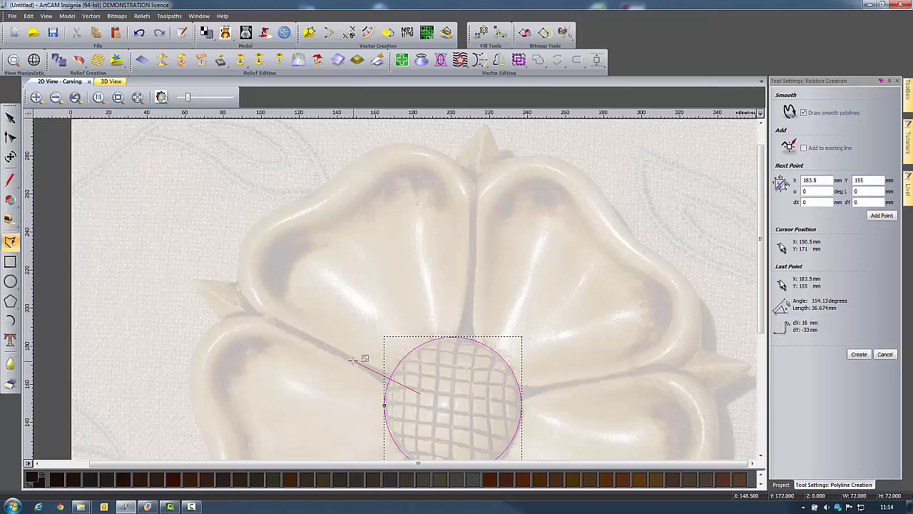
pyautogui.click(271, 320)
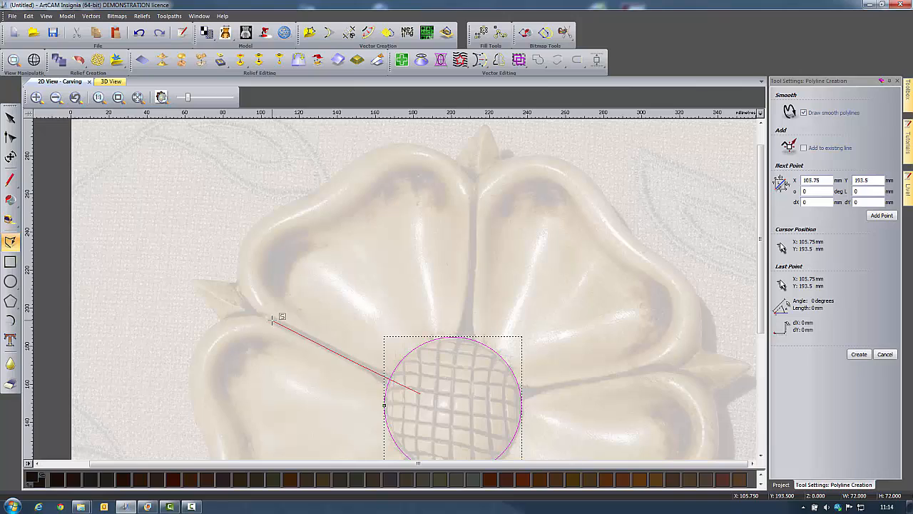
pyautogui.click(238, 291)
pyautogui.click(267, 213)
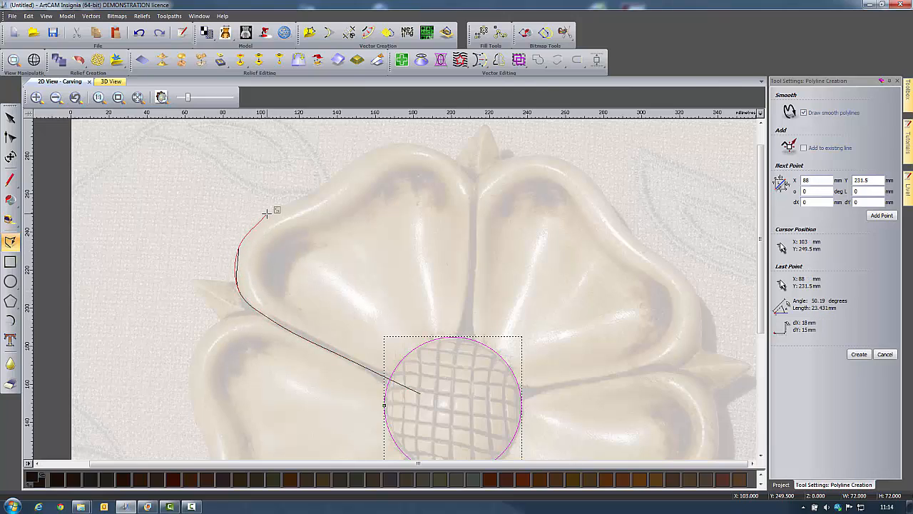
pyautogui.click(353, 161)
pyautogui.click(429, 143)
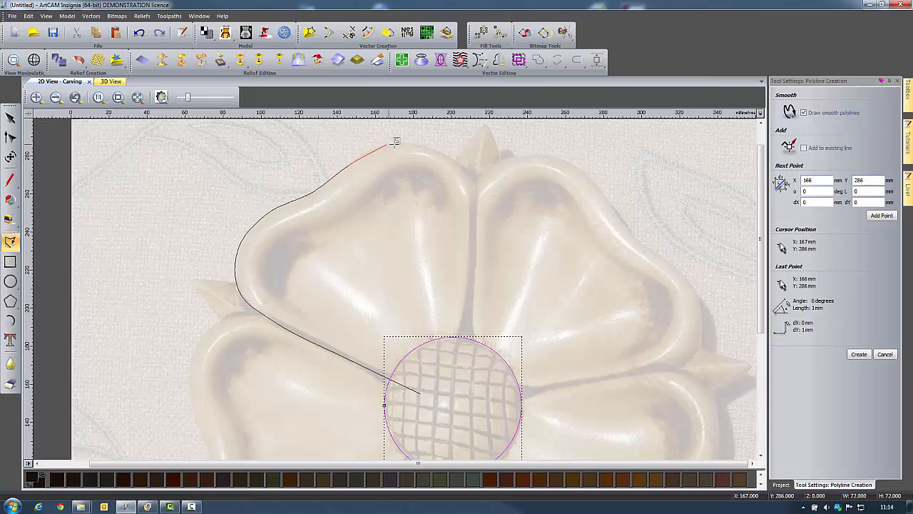
pyautogui.click(465, 164)
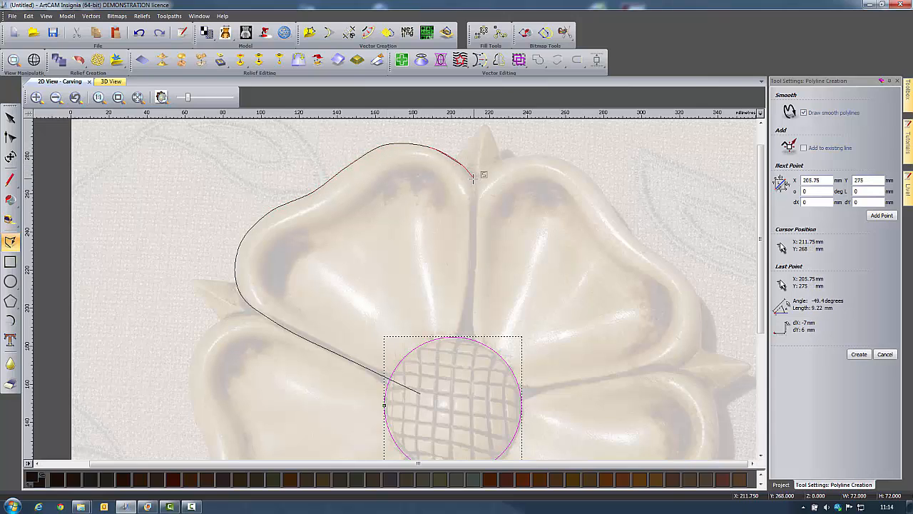
pyautogui.click(474, 188)
pyautogui.click(473, 238)
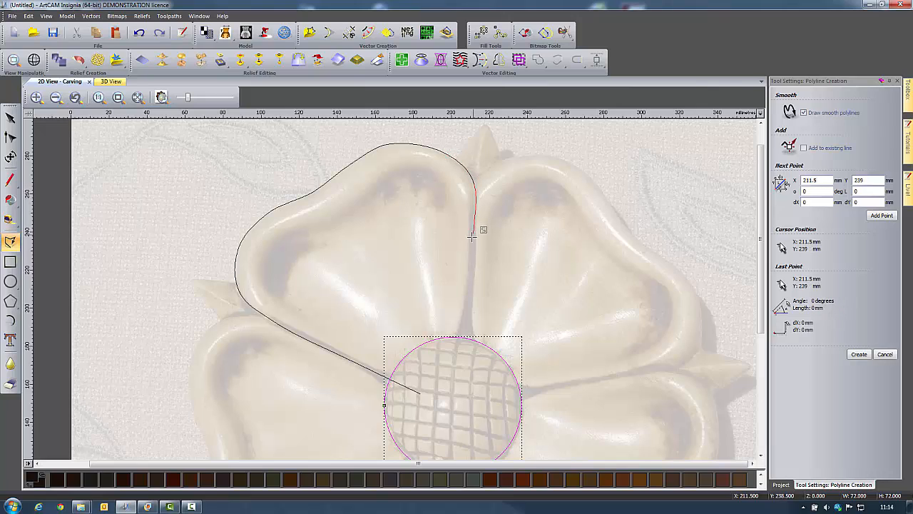
pyautogui.click(460, 367)
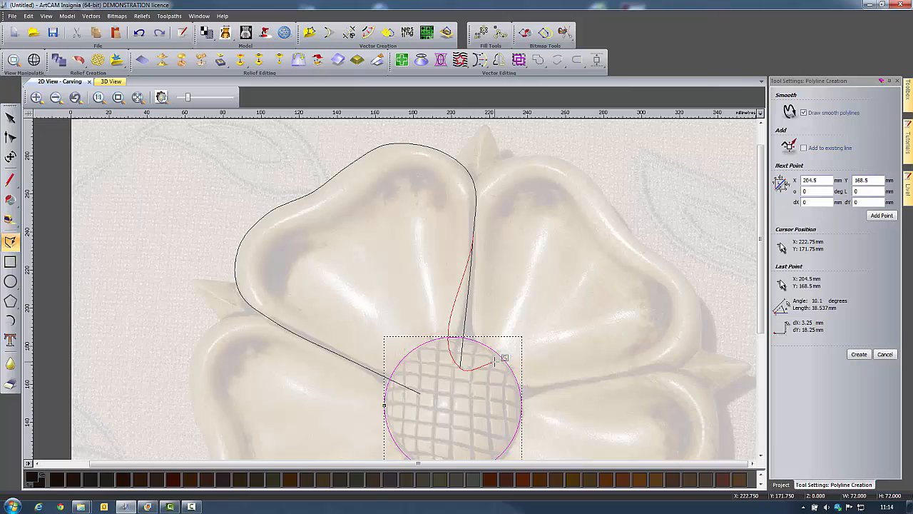
pyautogui.rightClick(494, 362)
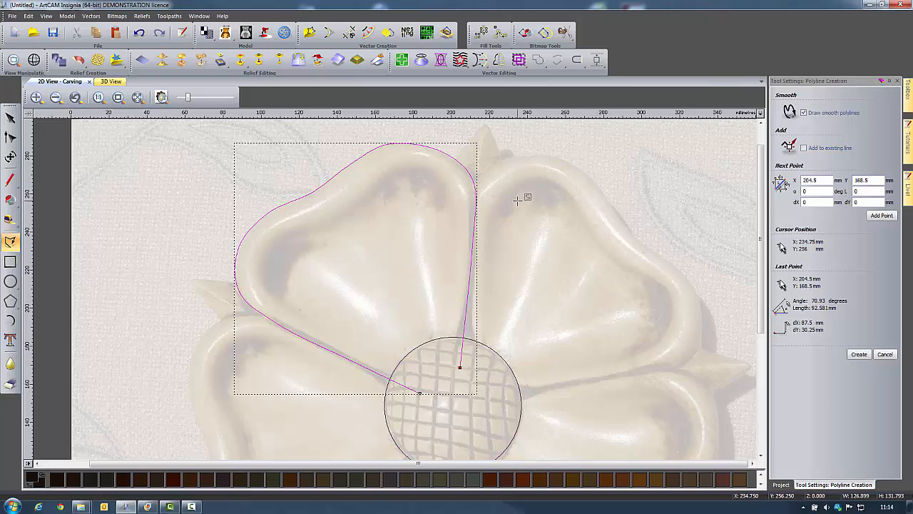
pyautogui.click(885, 356)
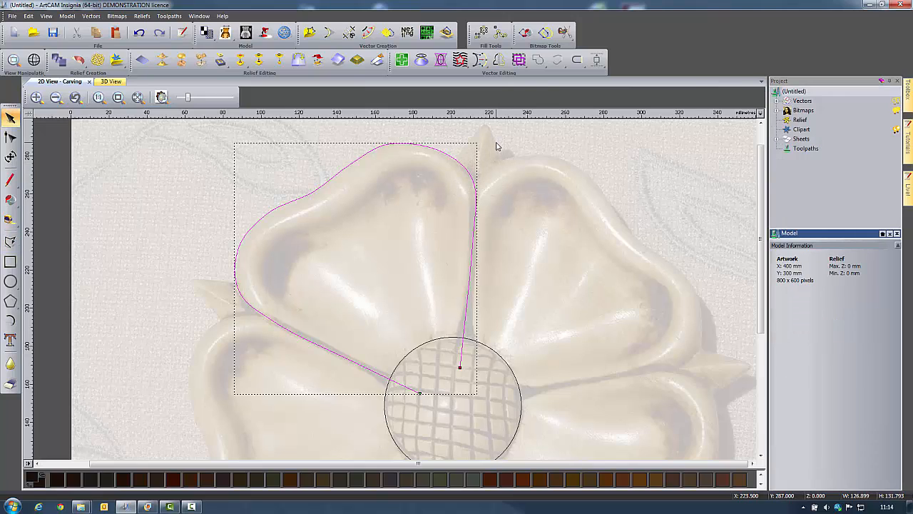
# Move two nodes at the petal outline's upper-right corner slightly inward so the curve follows the photo more closely.
pyautogui.click(10, 137)
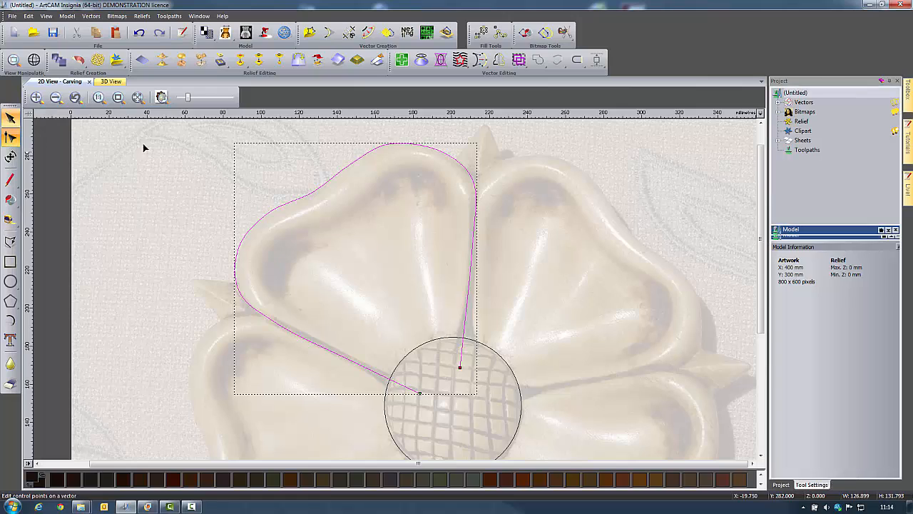
pyautogui.scroll(2, 475, 146)
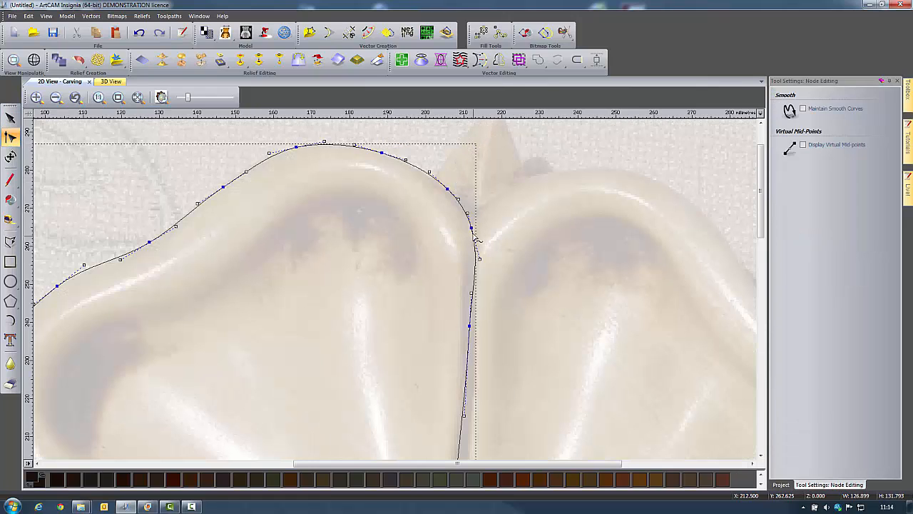
pyautogui.moveTo(471, 228); pyautogui.dragTo(468, 225)
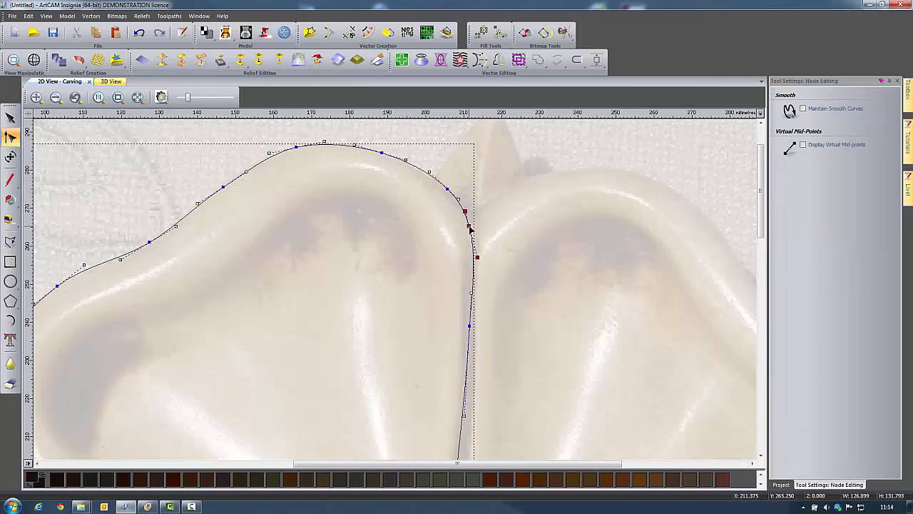
pyautogui.moveTo(447, 188); pyautogui.dragTo(440, 185)
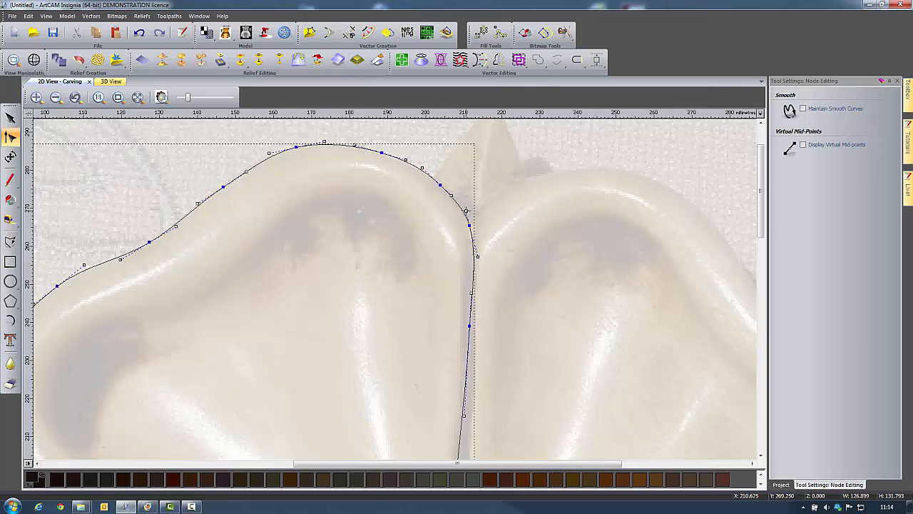
pyautogui.scroll(-1, 472, 277)
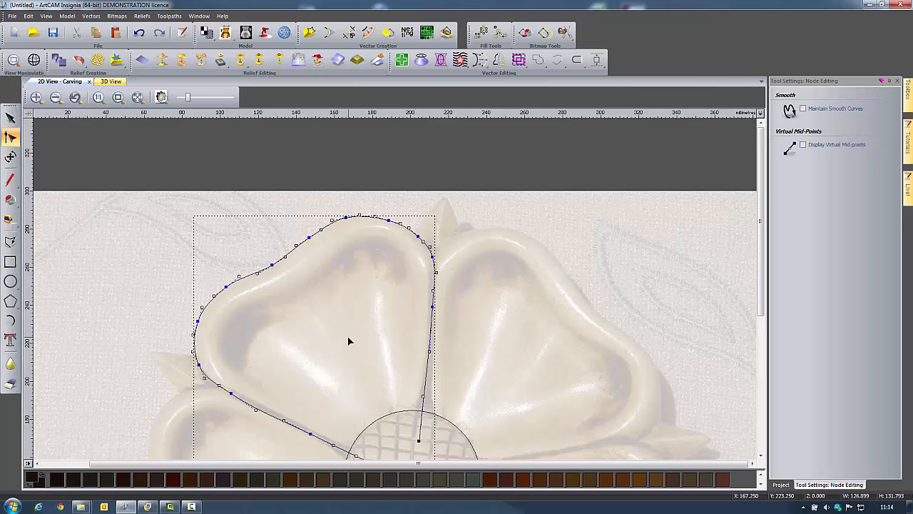
# Flatten the dip in the upper-left petal's outer edge and cut the outline into two halves midway along that edge.
pyautogui.moveTo(350, 334); pyautogui.dragTo(388, 283, button='middle')
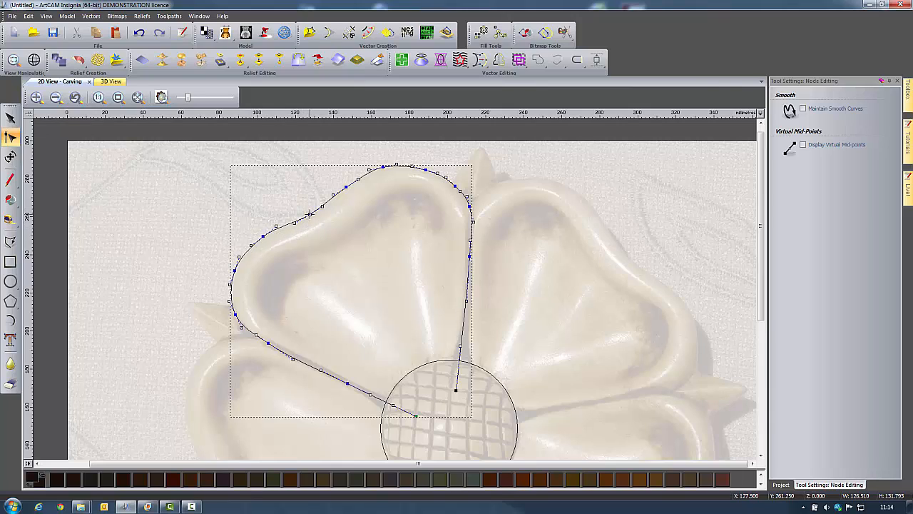
pyautogui.press('l')
pyautogui.click(349, 186)
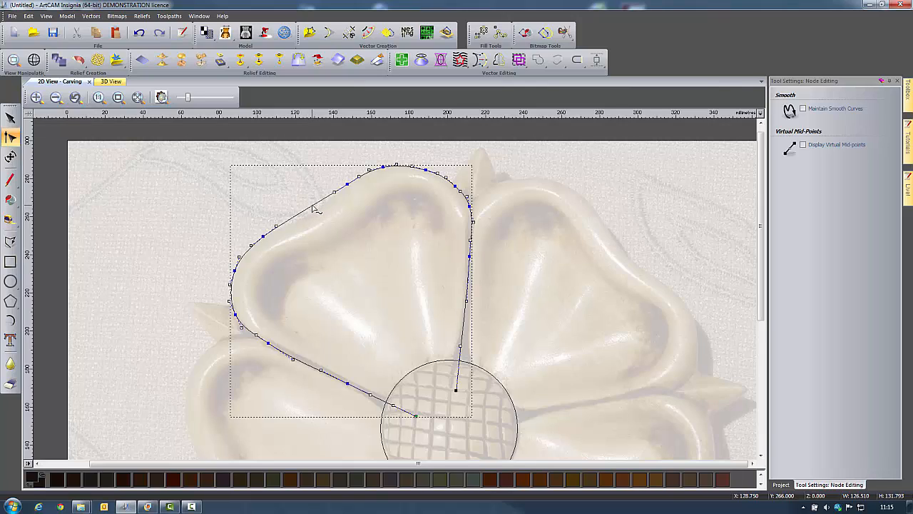
pyautogui.press('c')
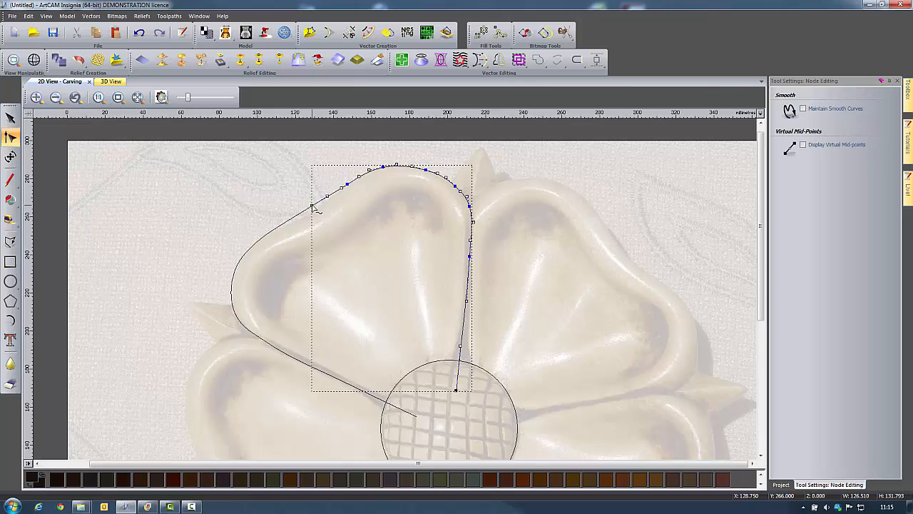
pyautogui.click(273, 234)
pyautogui.click(348, 186)
# Select both halves of the upper-left petal outline together.
pyautogui.click(11, 118)
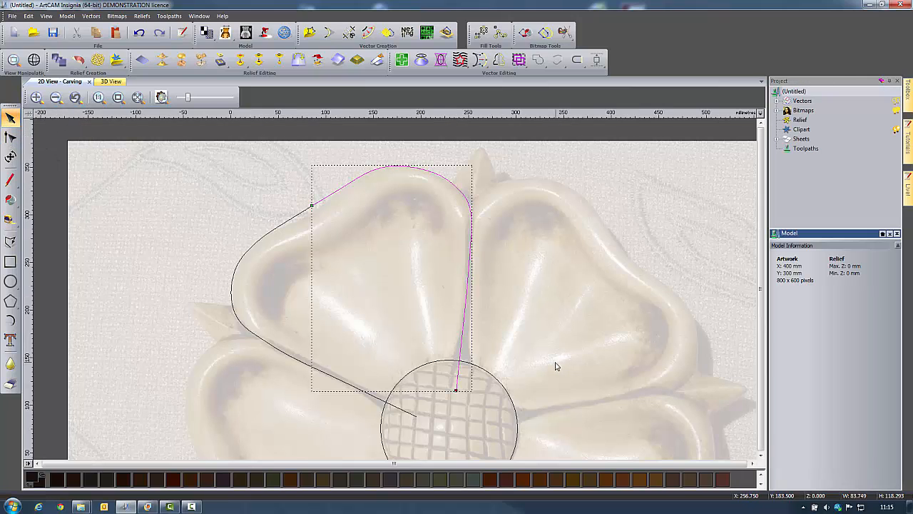
pyautogui.scroll(-2, 550, 378)
pyautogui.moveTo(536, 395); pyautogui.dragTo(516, 352, button='middle')
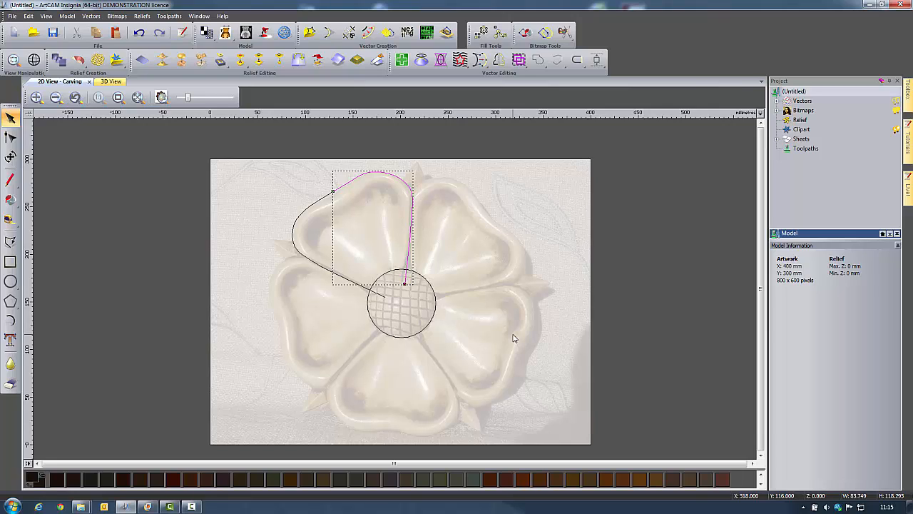
pyautogui.keyDown('shift'); pyautogui.click(304, 216); pyautogui.keyUp('shift')
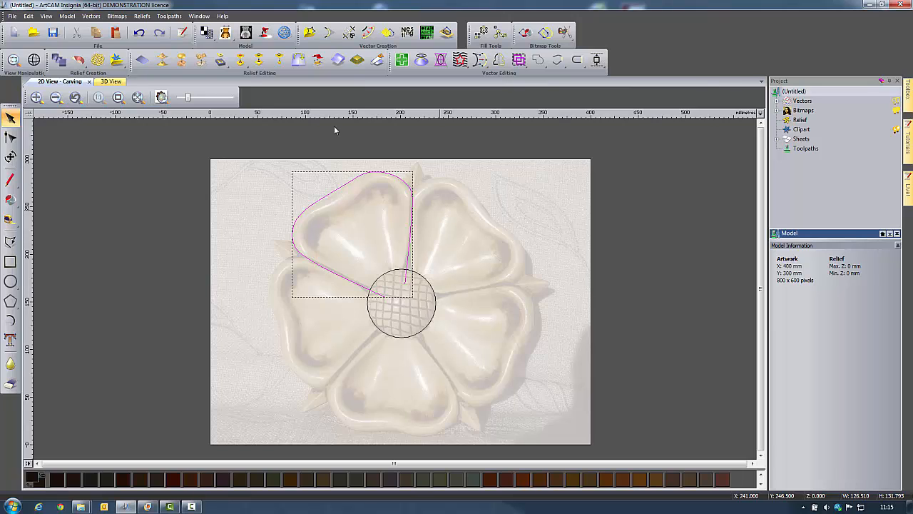
# Try rotating the petal outline about 16 degrees anticlockwise around its own centre, and undo the rotation.
pyautogui.click(10, 157)
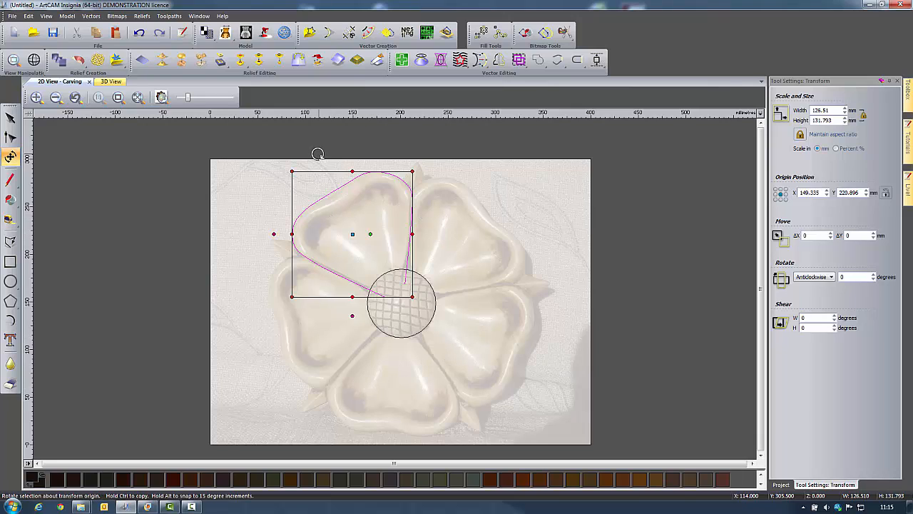
pyautogui.moveTo(255, 163); pyautogui.dragTo(284, 208)
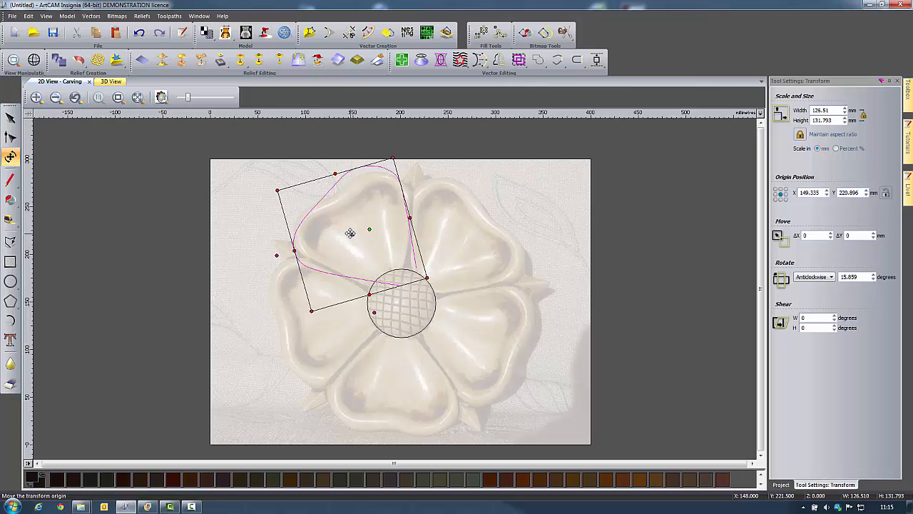
pyautogui.click(140, 35)
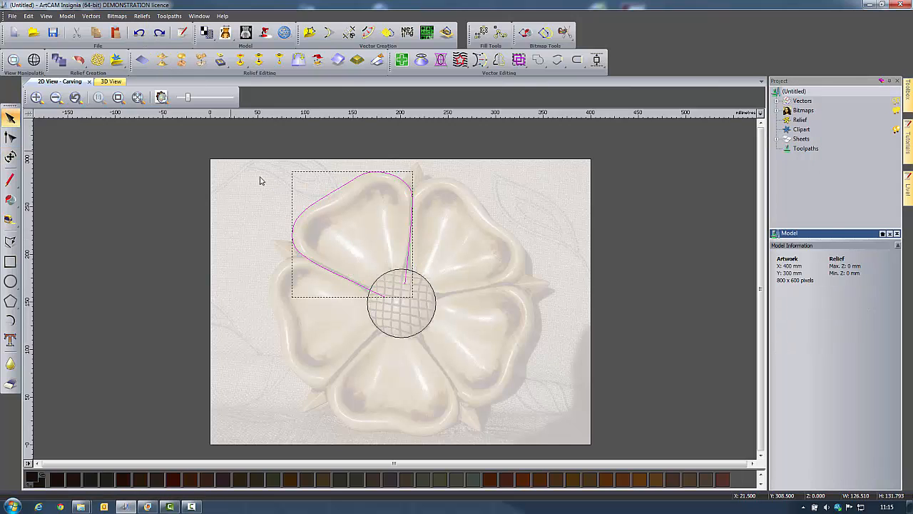
# Move the petal's transform origin to the flower's centre at X 200, Y 150 and rotate a copy of both halves onto the upper-right petal.
pyautogui.click(11, 157)
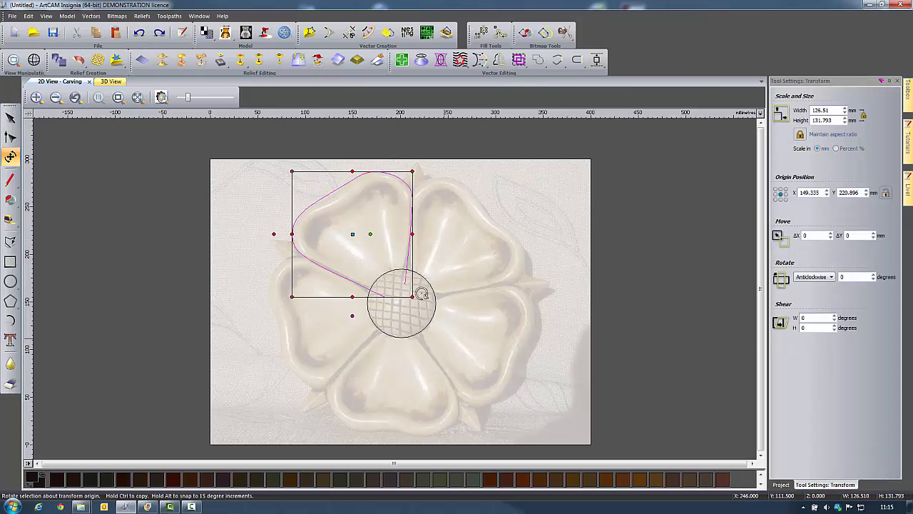
pyautogui.scroll(2, 421, 292)
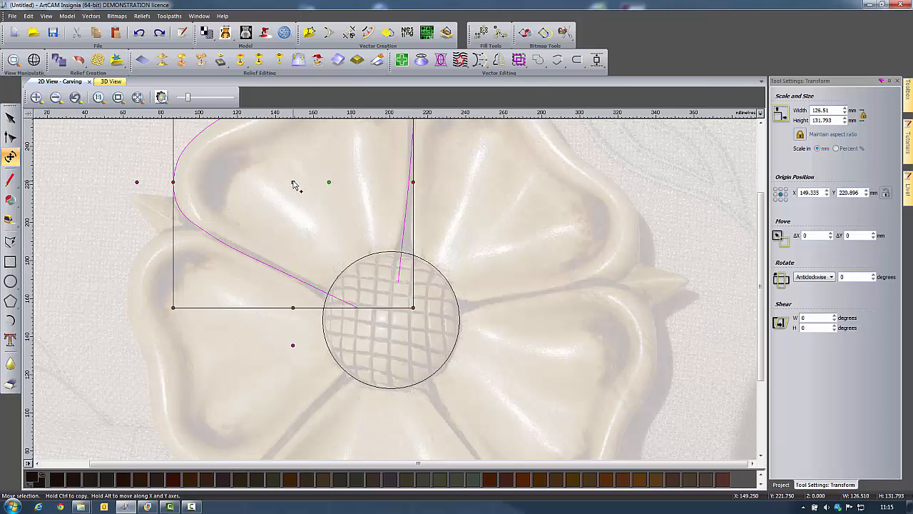
pyautogui.moveTo(293, 184); pyautogui.dragTo(390, 319)
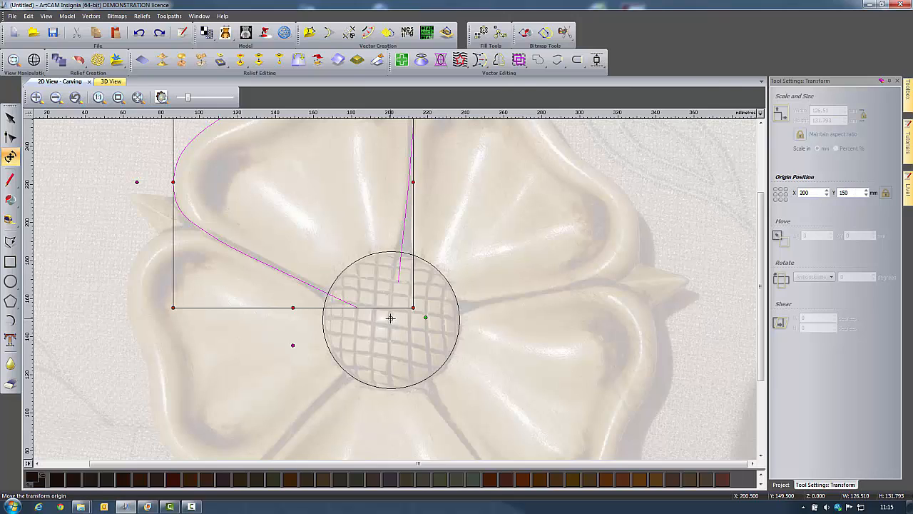
pyautogui.scroll(-2, 390, 318)
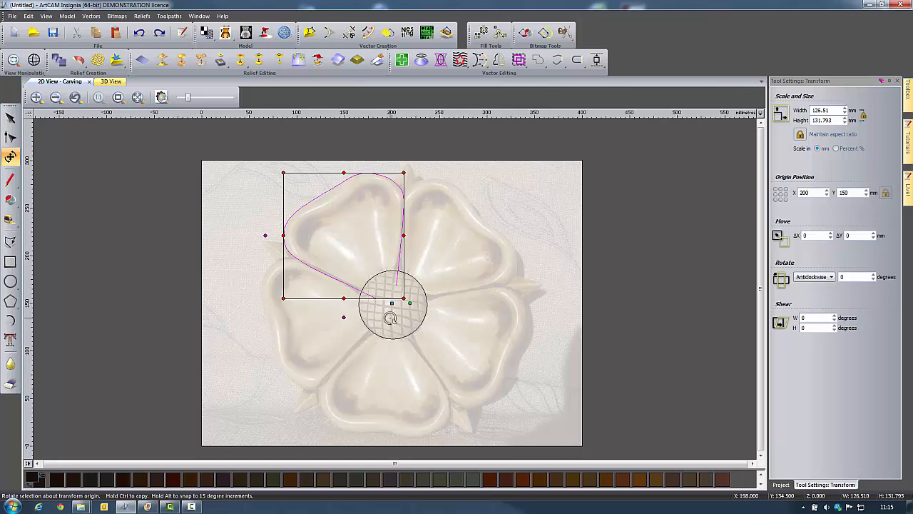
pyautogui.moveTo(260, 199); pyautogui.dragTo(454, 152)
pyautogui.press('Escape')
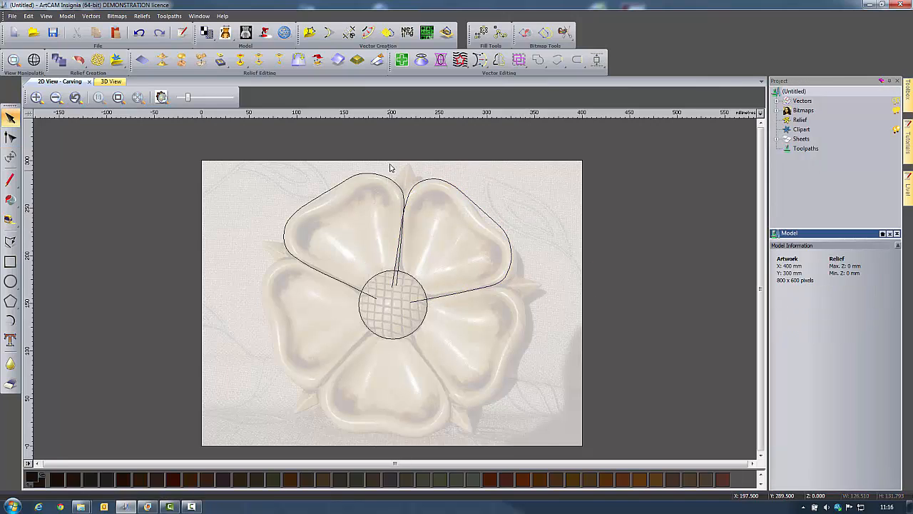
# Copy the upper-right petal outline around the flower's centre onto the three remaining petals, rotating about 71 to 72 degrees clockwise each time.
pyautogui.moveTo(390, 167); pyautogui.dragTo(526, 335)
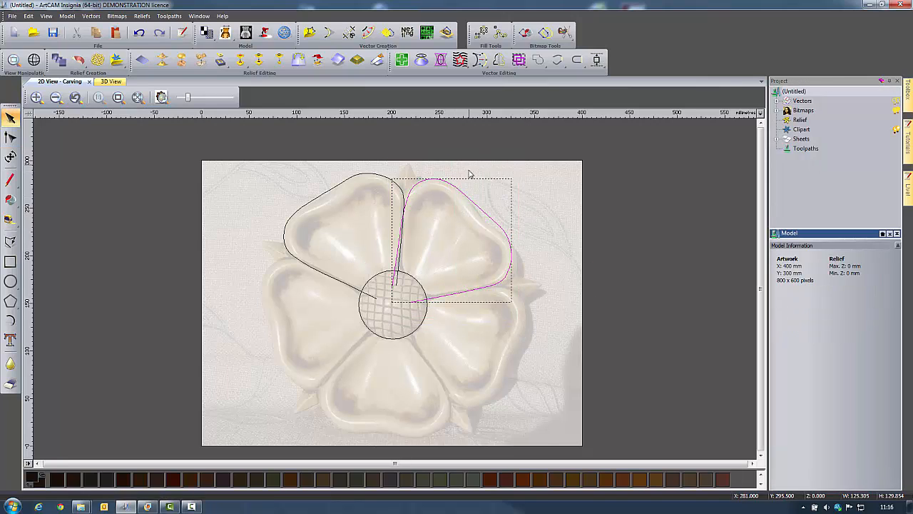
pyautogui.click(9, 157)
pyautogui.moveTo(510, 168); pyautogui.dragTo(578, 383)
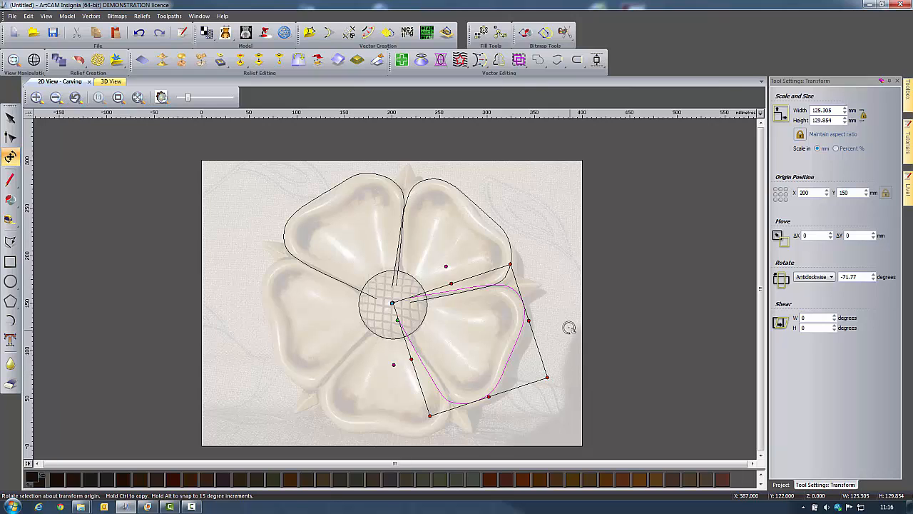
pyautogui.moveTo(571, 326); pyautogui.dragTo(425, 449)
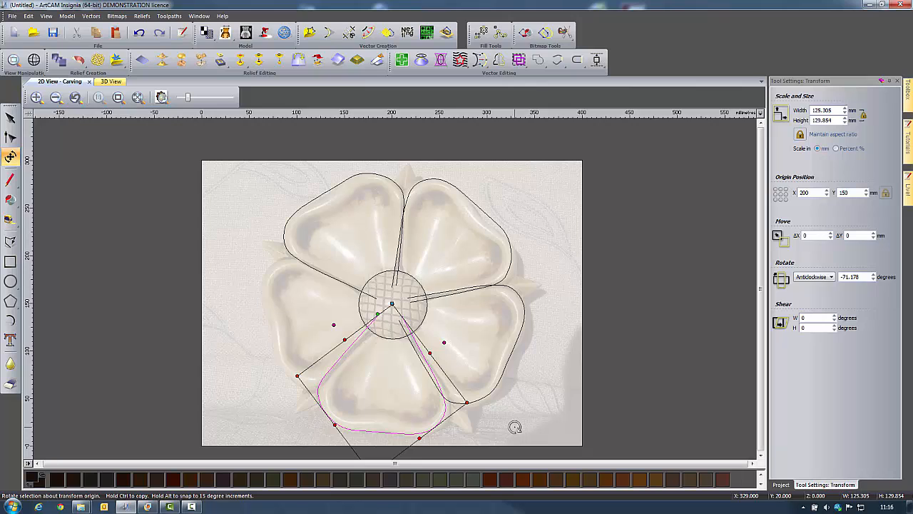
pyautogui.moveTo(515, 426); pyautogui.dragTo(333, 428)
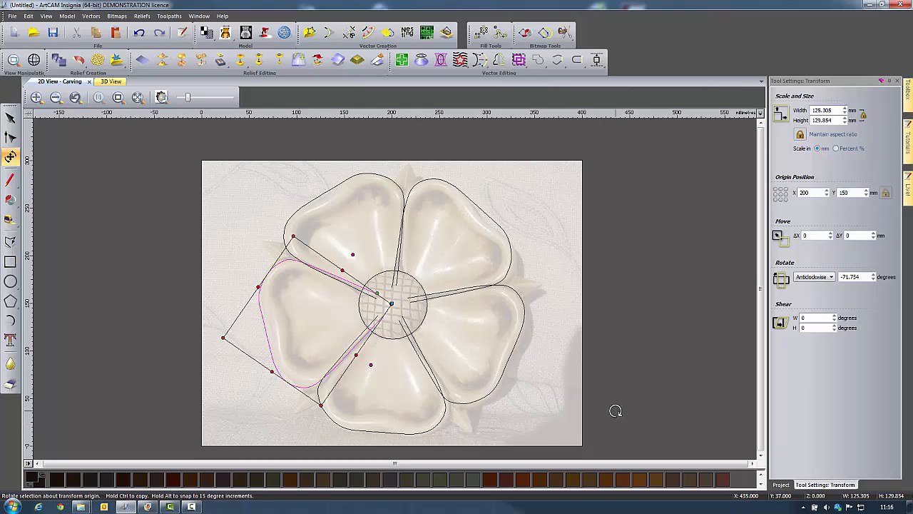
pyautogui.press('Escape')
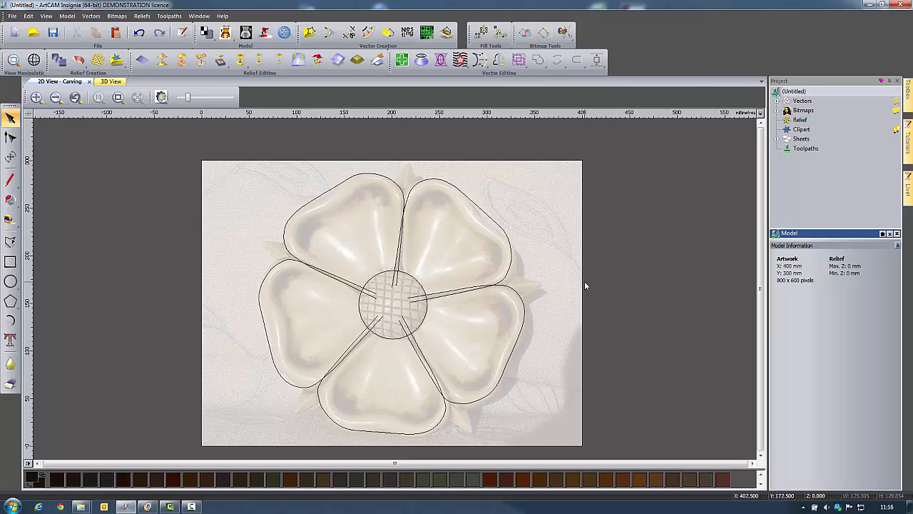
# Create a rectangle about 68 mm wide and 13.75 mm high on the blank area beside the upper-right petal.
pyautogui.click(10, 261)
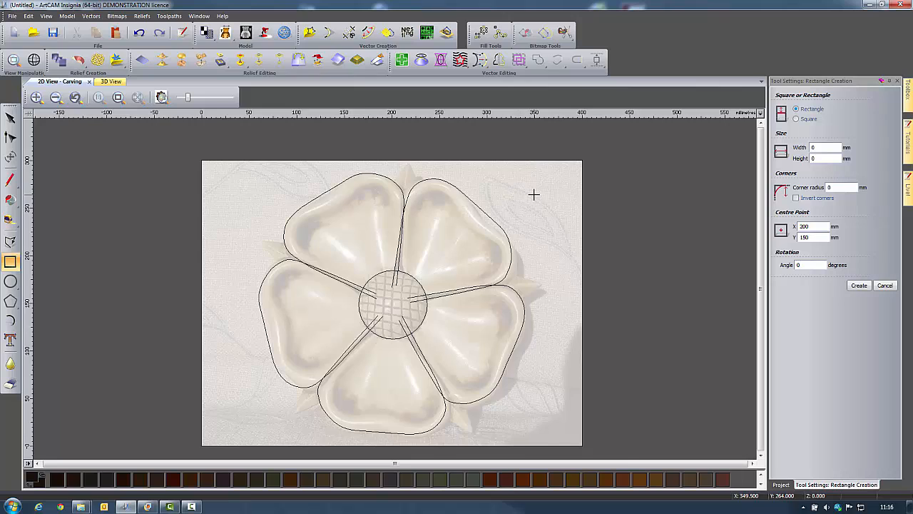
pyautogui.scroll(2, 534, 194)
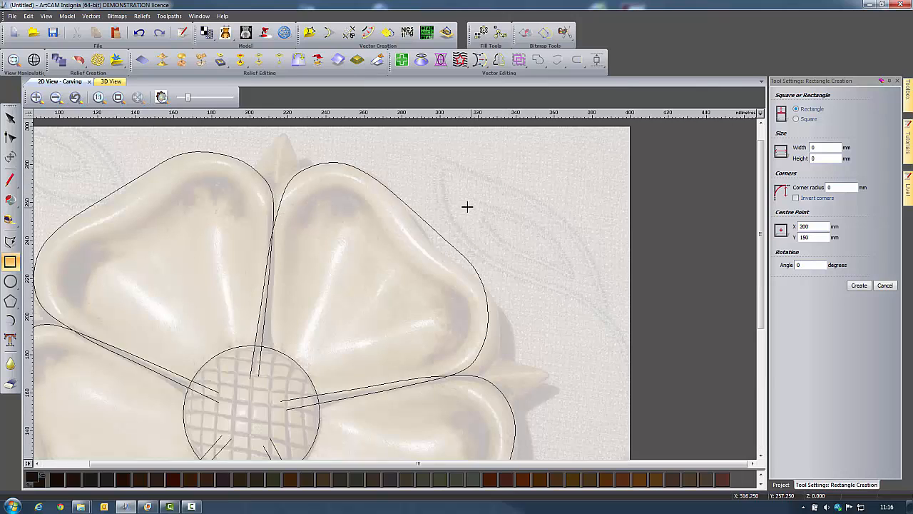
pyautogui.moveTo(476, 187); pyautogui.dragTo(607, 213)
pyautogui.click(859, 285)
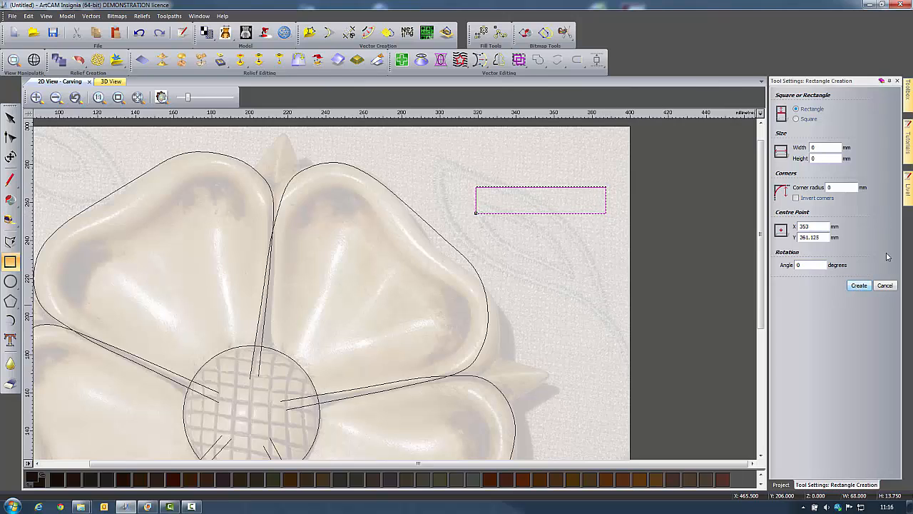
pyautogui.click(884, 284)
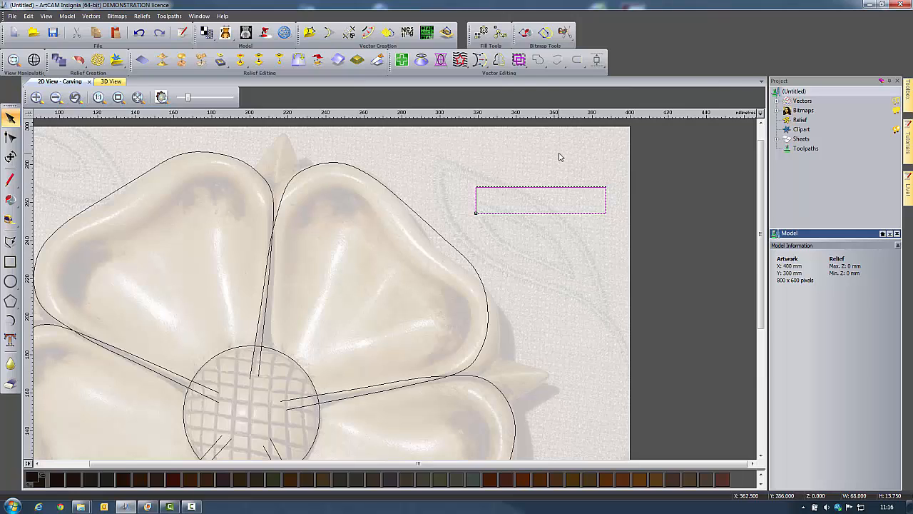
# Smooth the rectangle's two upper corner nodes so its top edge becomes an arch.
pyautogui.press('n')
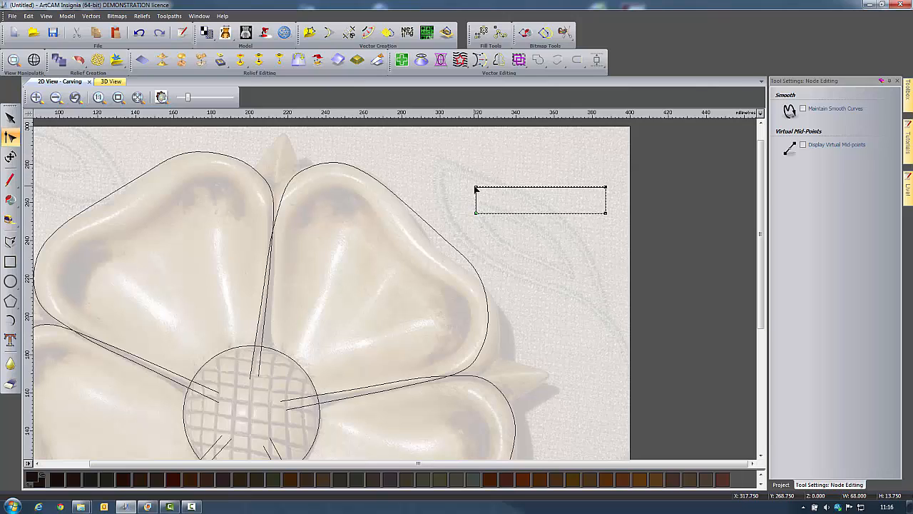
pyautogui.press('s')
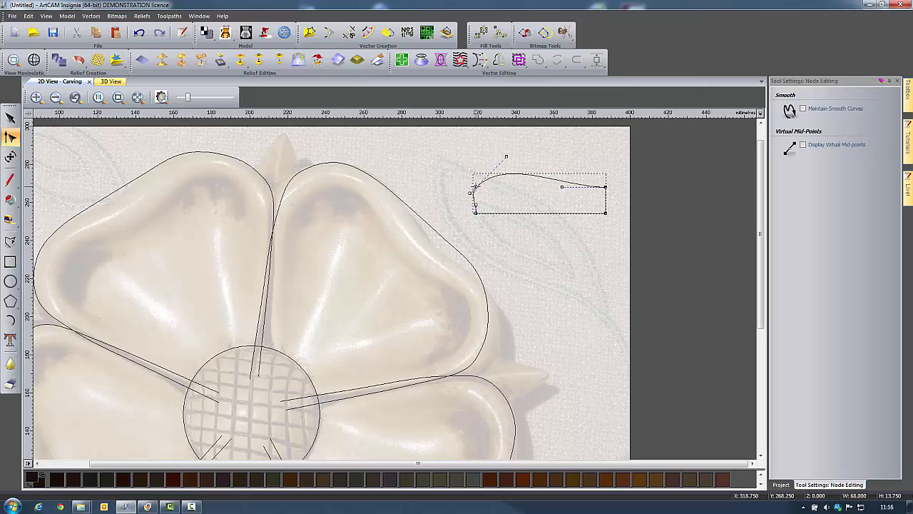
pyautogui.press('s')
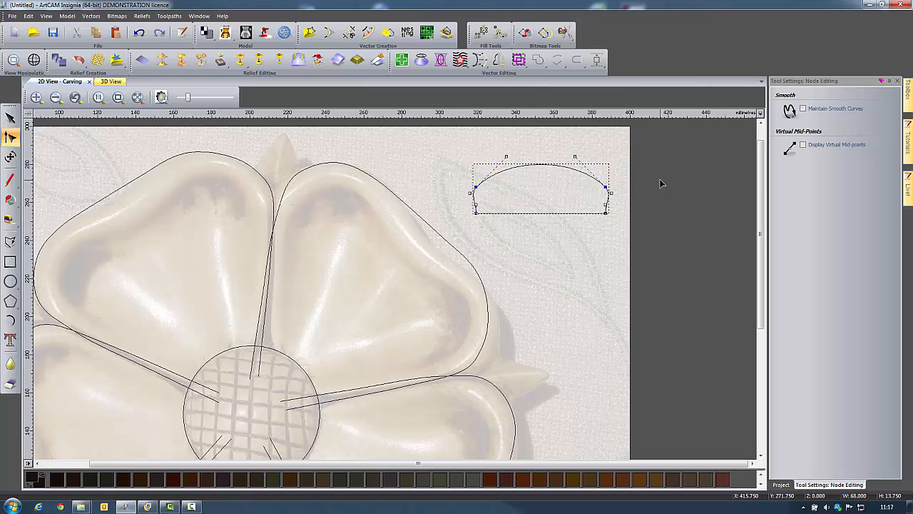
# Move the arch's two smoothed nodes slightly inward and shorten their upper handles to make the arch lower and symmetrical.
pyautogui.scroll(2, 611, 180)
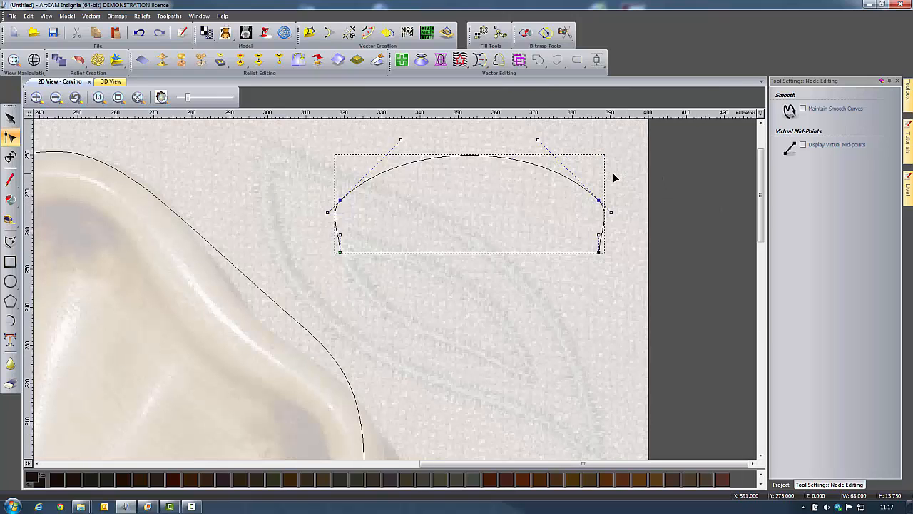
pyautogui.moveTo(340, 200); pyautogui.dragTo(349, 204)
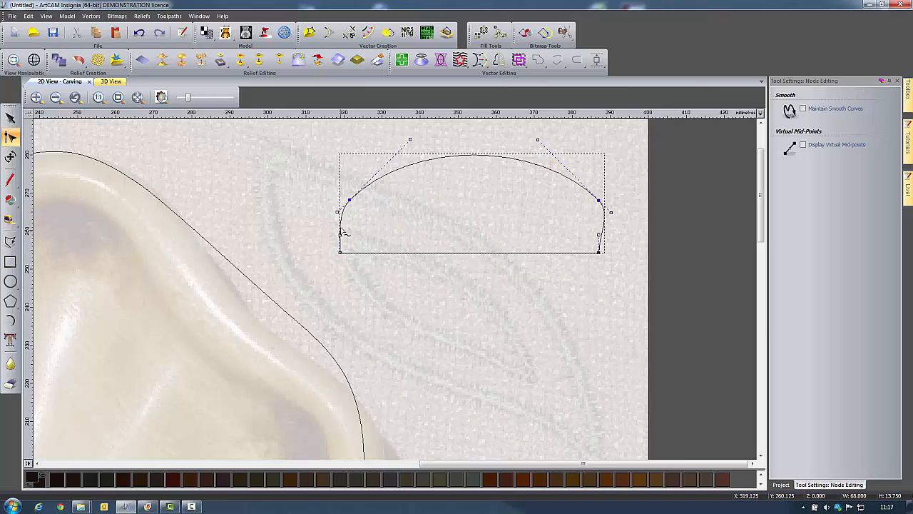
pyautogui.moveTo(599, 201); pyautogui.dragTo(590, 202)
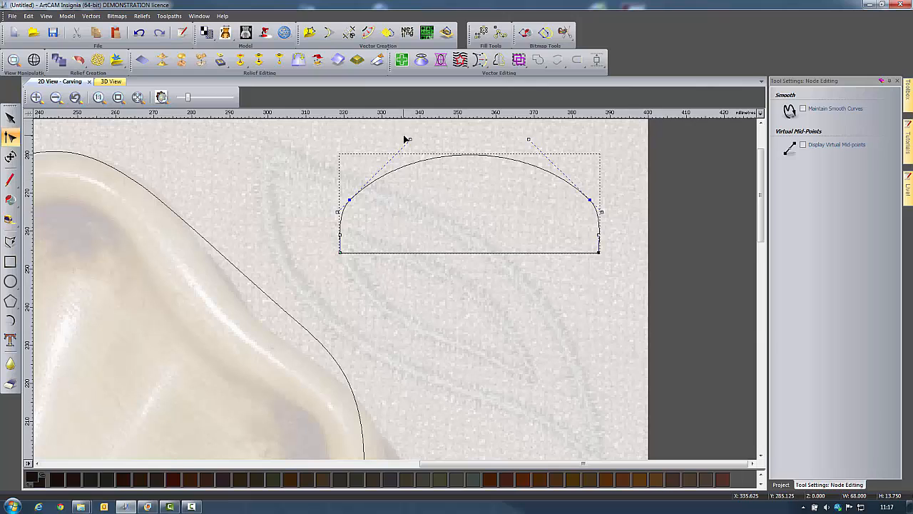
pyautogui.moveTo(409, 138); pyautogui.dragTo(383, 169)
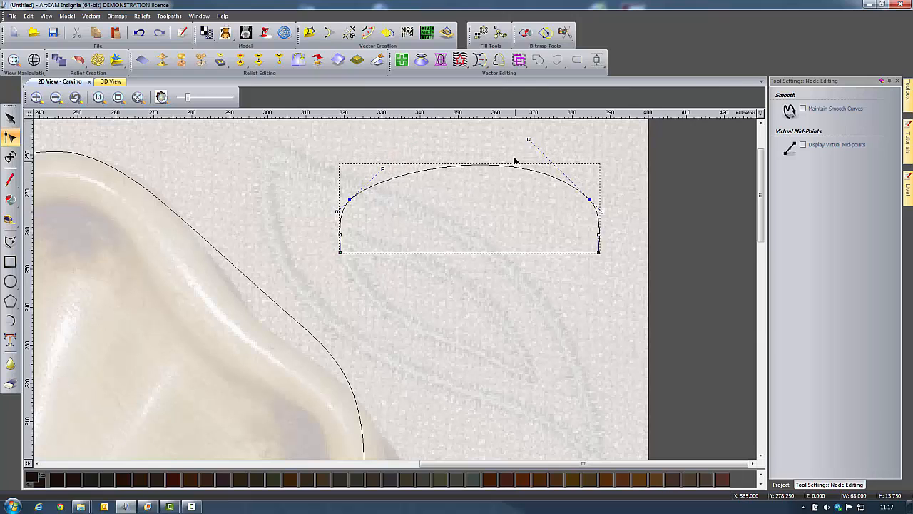
pyautogui.moveTo(528, 140); pyautogui.dragTo(549, 168)
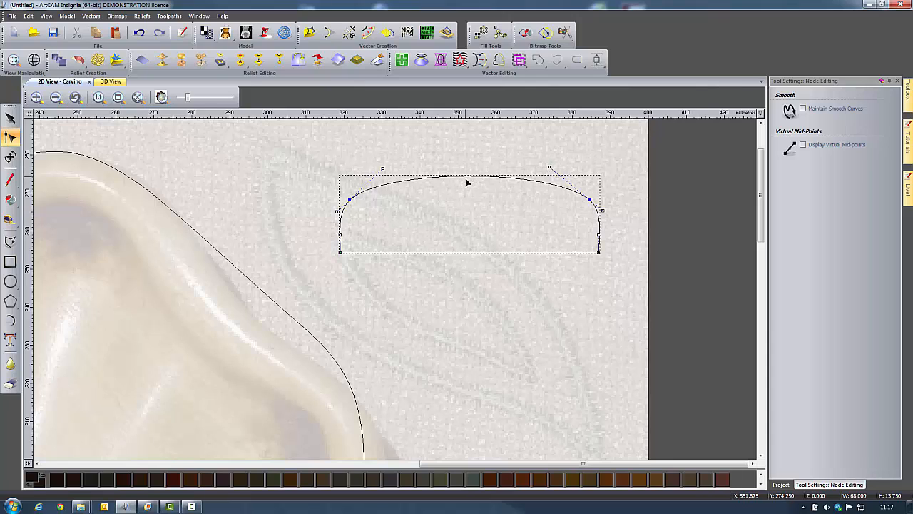
# Insert a node at the middle of the arch's top and lower it by about 2 mm to flatten the curve.
pyautogui.press('i')
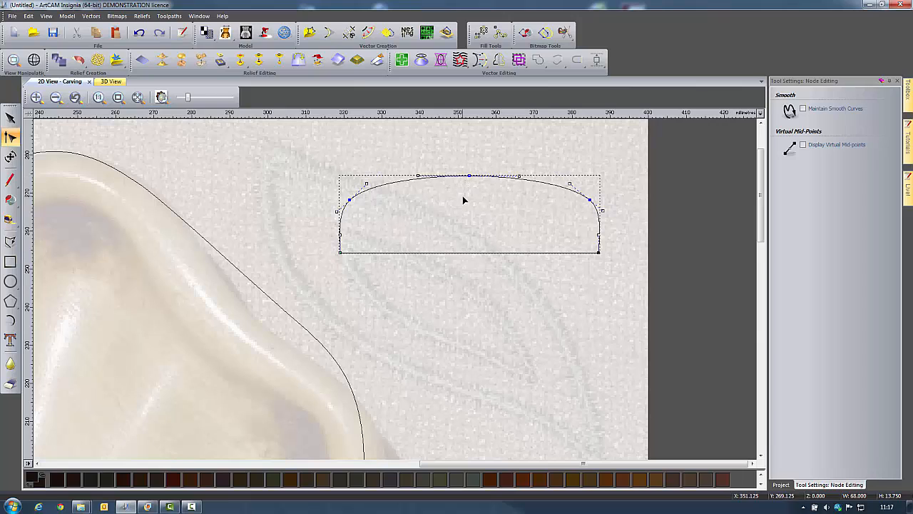
pyautogui.click(468, 175)
pyautogui.press('Down')
pyautogui.press('Down')
pyautogui.press('Down')
pyautogui.press('Down')
pyautogui.press('Down')
pyautogui.press('Down')
pyautogui.press('Down')
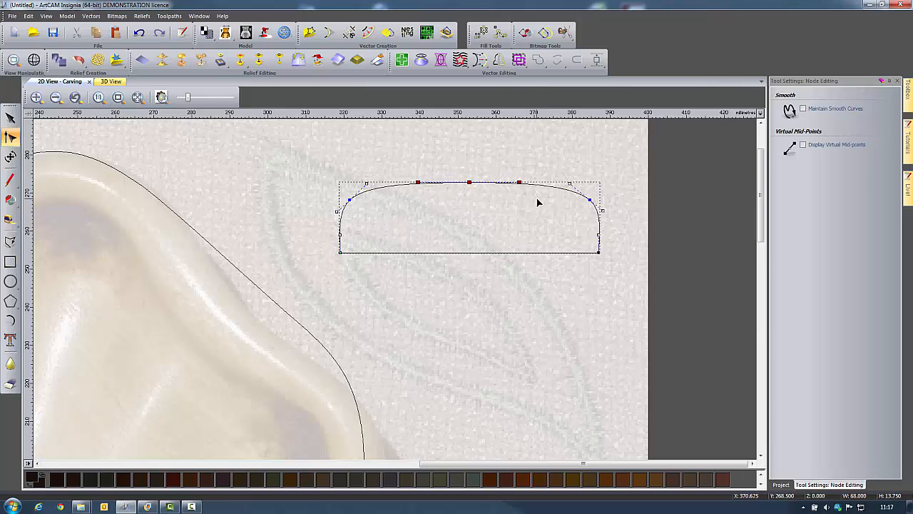
pyautogui.press('Up')
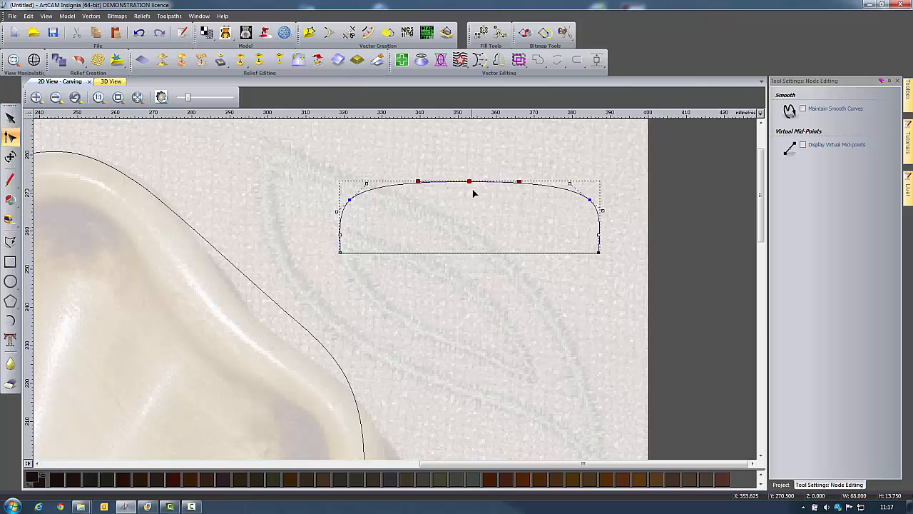
pyautogui.moveTo(469, 181); pyautogui.dragTo(470, 183)
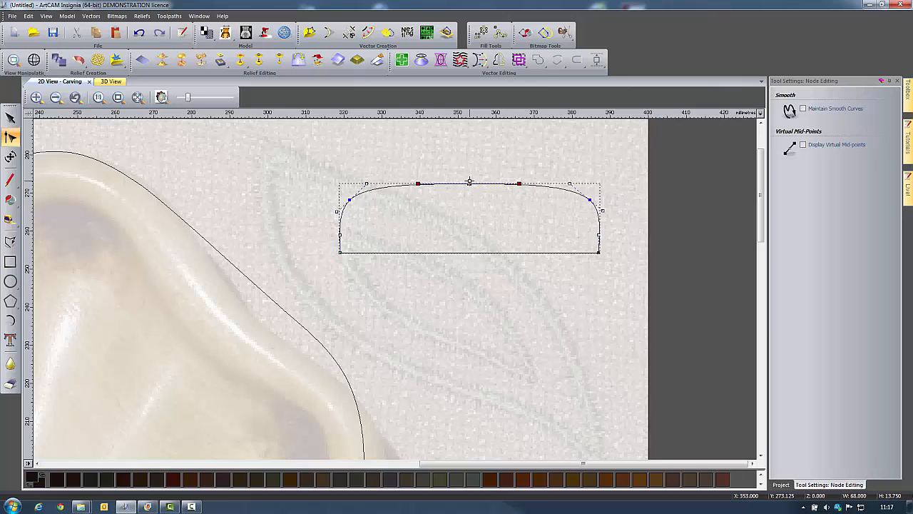
# Delete the straight bottom span between the arch's two lower corner nodes, leaving the arch as an open curve.
pyautogui.click(377, 268)
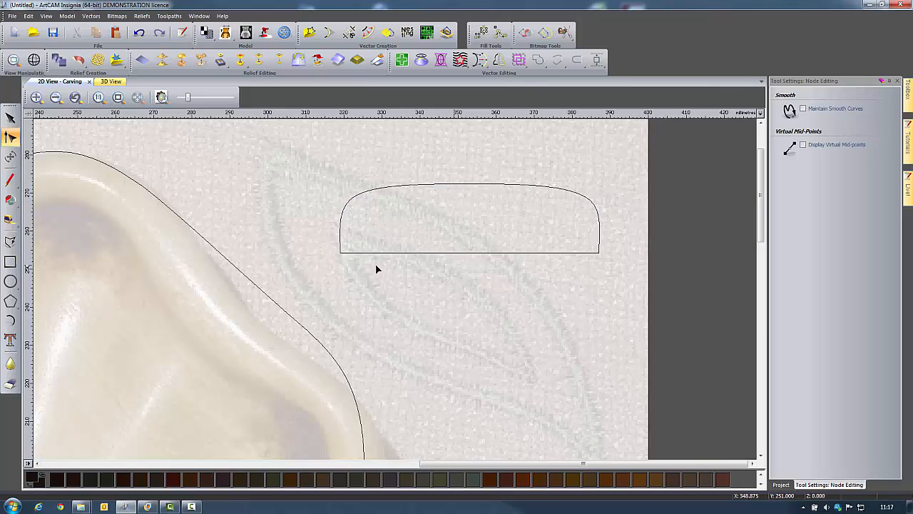
pyautogui.click(340, 252)
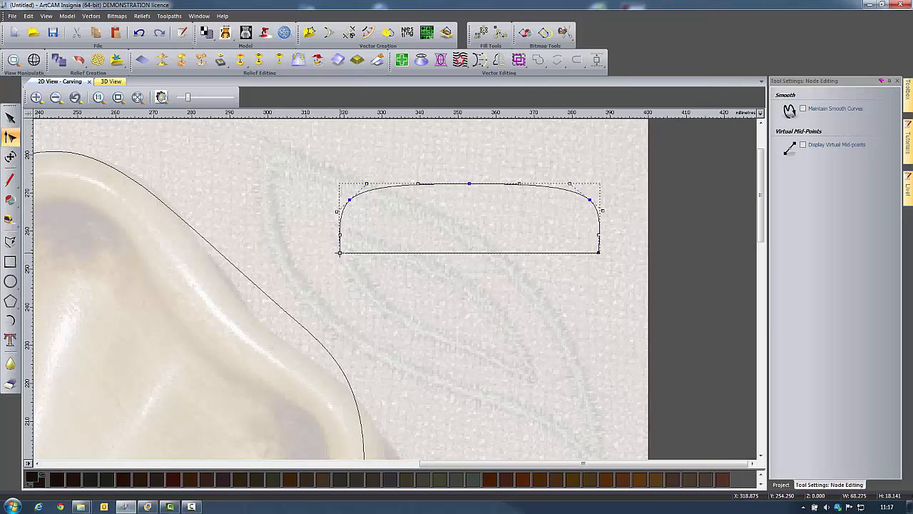
pyautogui.click(599, 252)
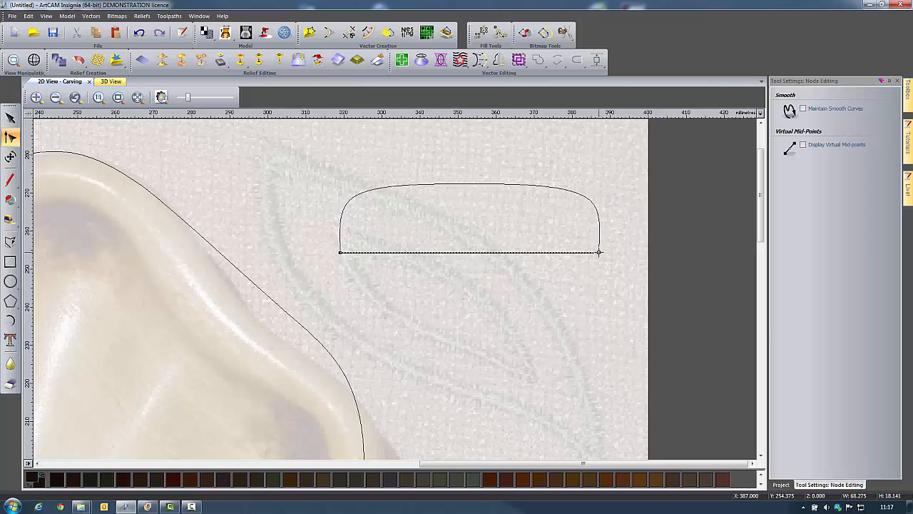
pyautogui.click(599, 271)
pyautogui.click(503, 254)
pyautogui.press('Delete')
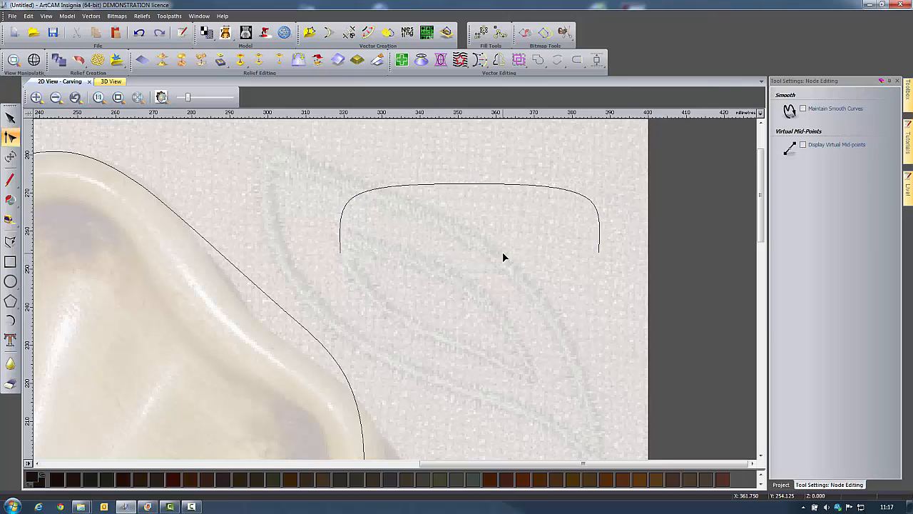
# Place a copy of the open arch about 26 mm below the original and slightly to its right.
pyautogui.click(10, 117)
pyautogui.click(464, 184)
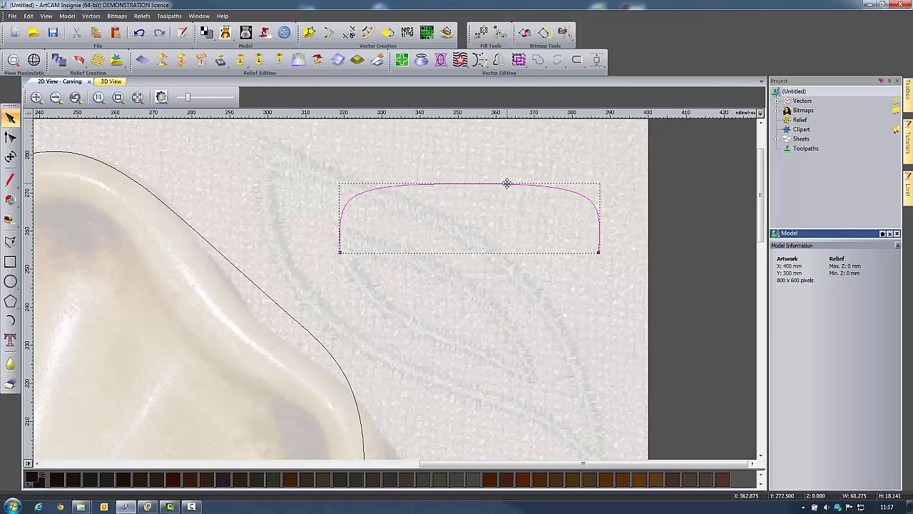
pyautogui.keyDown('ctrl'); pyautogui.moveTo(533, 282); pyautogui.dragTo(532, 282); pyautogui.keyUp('ctrl')
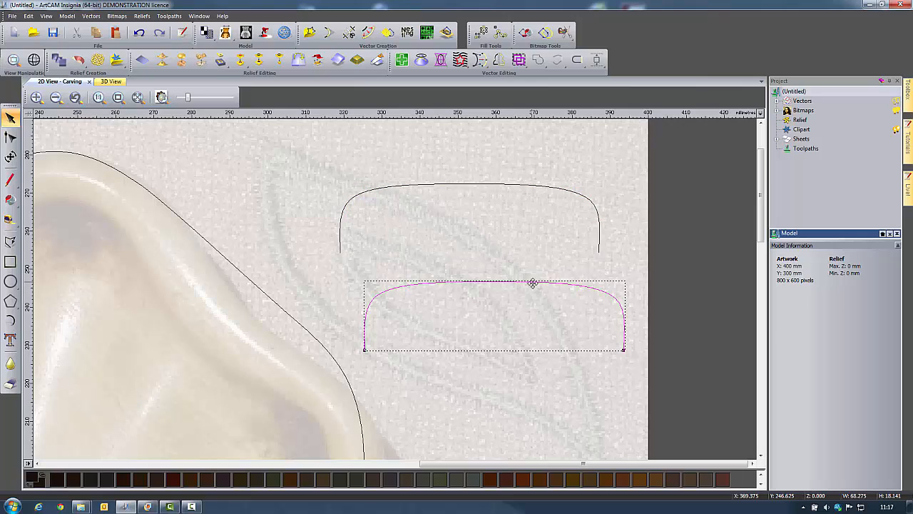
# Insert a node on either side of the copied arch's middle node and lower the three middle nodes about 16 mm.
pyautogui.press('n')
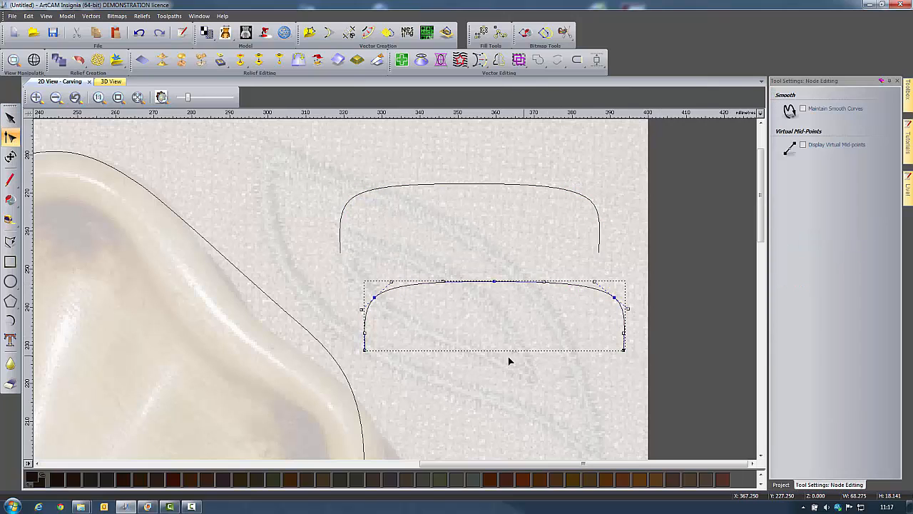
pyautogui.press('i')
pyautogui.press('i')
pyautogui.moveTo(401, 270); pyautogui.dragTo(593, 309)
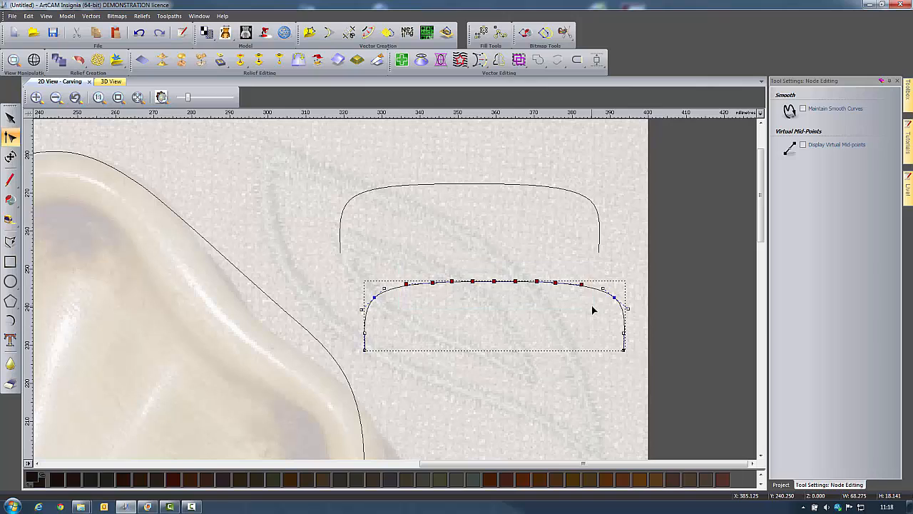
pyautogui.press('Down')
pyautogui.press('Down')
pyautogui.press('Down')
pyautogui.press('Down')
pyautogui.press('Down')
pyautogui.press('Down')
pyautogui.press('Down')
pyautogui.press('Down')
pyautogui.press('Down')
pyautogui.press('Down')
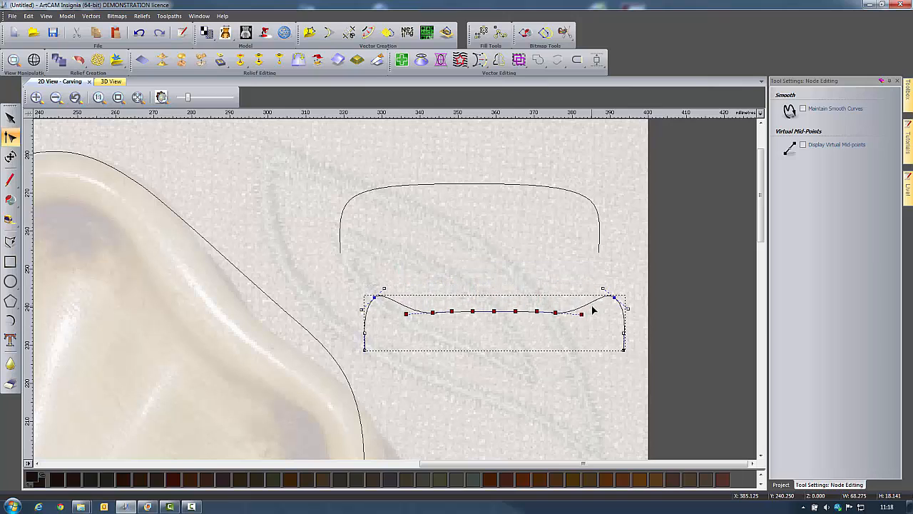
pyautogui.press('Down')
pyautogui.press('Down')
pyautogui.press('Down')
pyautogui.press('Down')
pyautogui.press('Down')
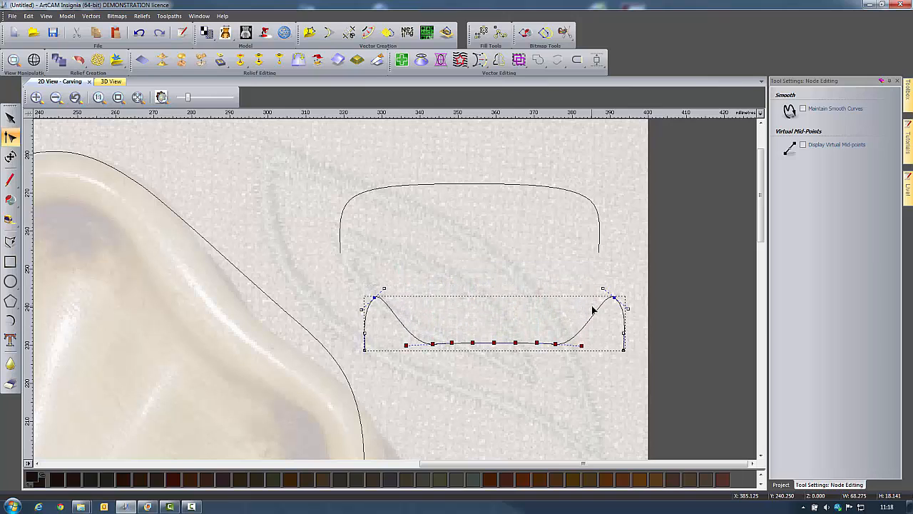
# Show the background photo at full strength to examine the petals' raised rims and hollows, and fade it again.
pyautogui.scroll(-5, 302, 363)
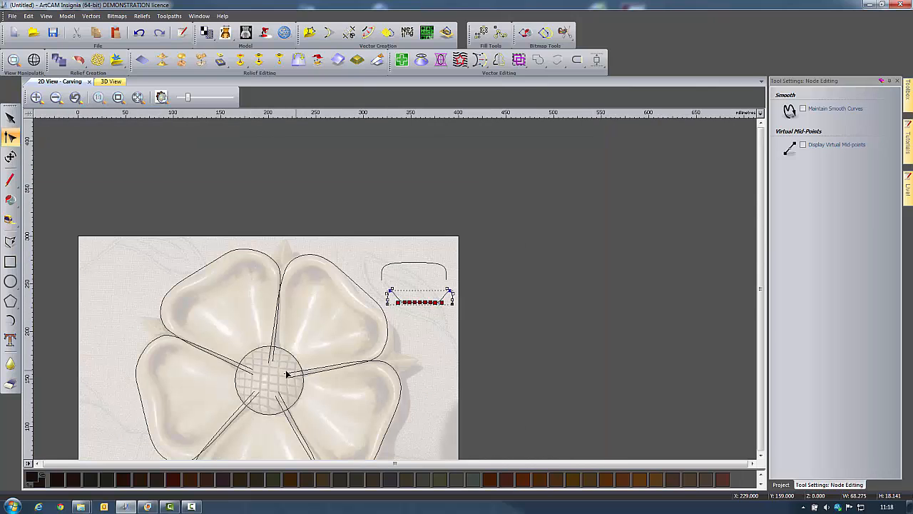
pyautogui.moveTo(188, 95); pyautogui.dragTo(225, 97)
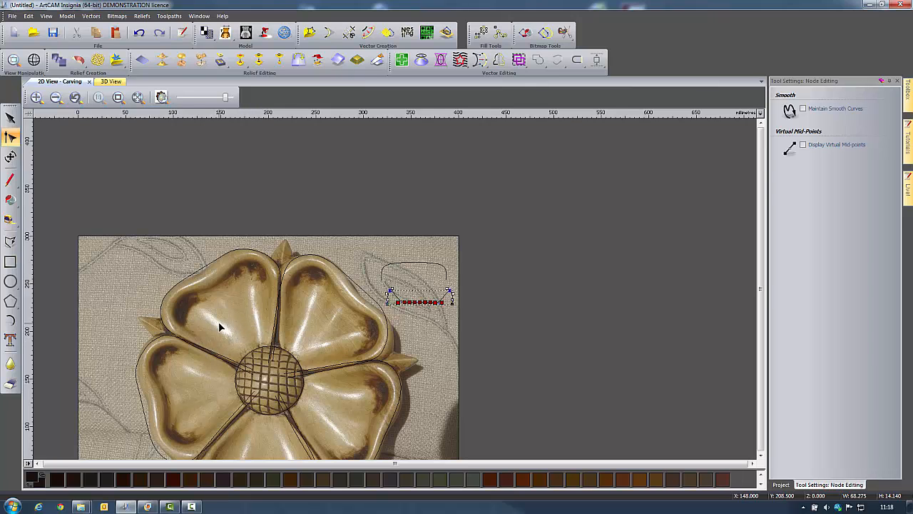
pyautogui.scroll(1, 437, 284)
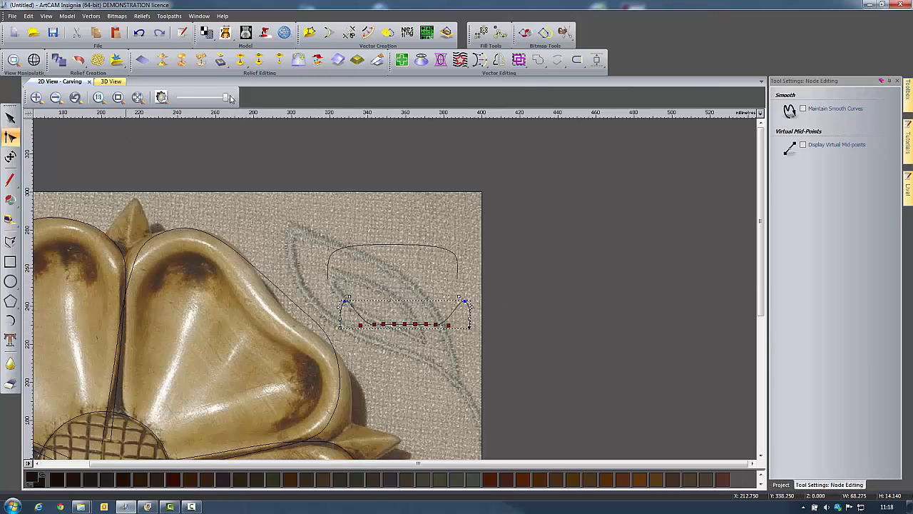
pyautogui.moveTo(226, 97); pyautogui.dragTo(191, 98)
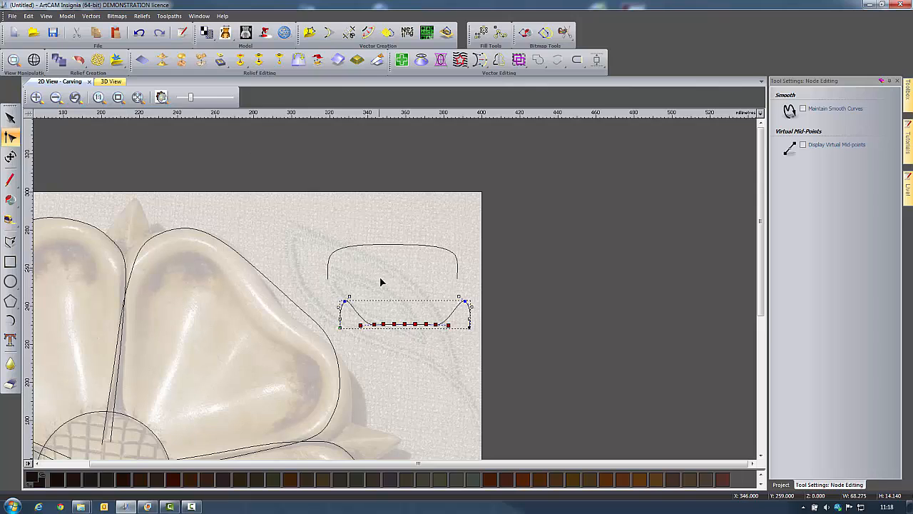
# Move the lower curve's two outer dip nodes outward about 5 mm and slightly up to widen its flat hollow.
pyautogui.scroll(1, 408, 330)
pyautogui.click(388, 337)
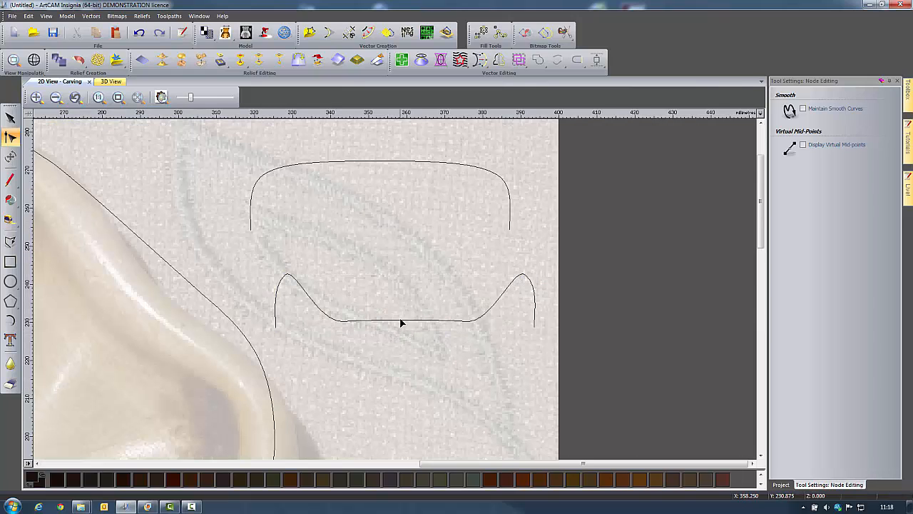
pyautogui.click(401, 323)
pyautogui.moveTo(343, 321); pyautogui.dragTo(321, 316)
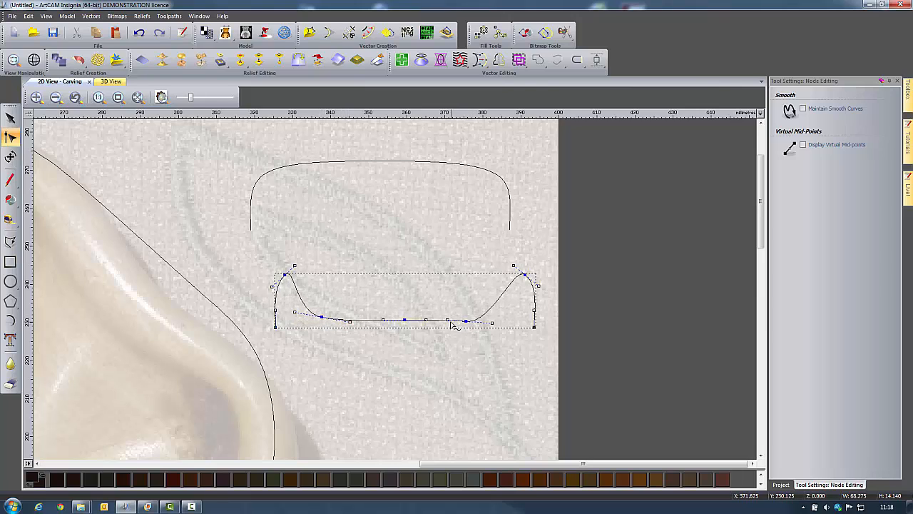
pyautogui.moveTo(449, 322); pyautogui.dragTo(484, 316)
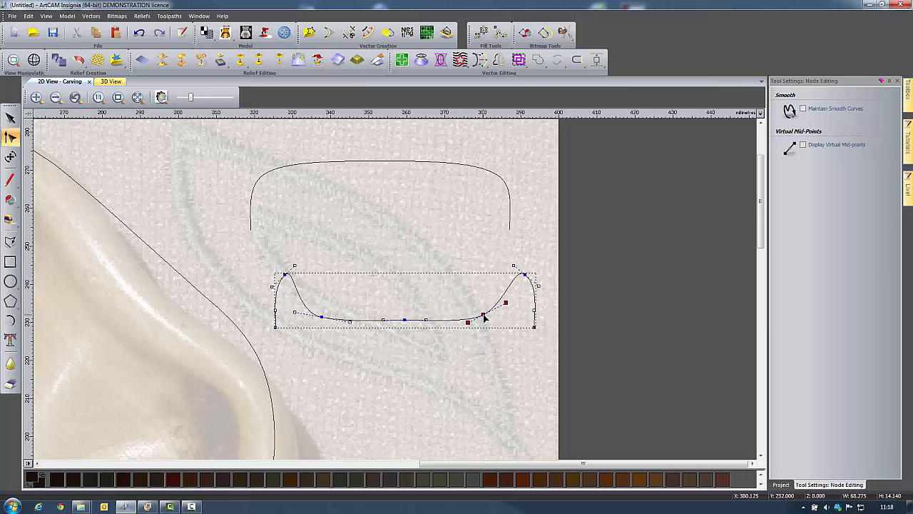
# Level the handles of the lower curve's two peak nodes and shift the right peak slightly inward to round both rims.
pyautogui.moveTo(294, 264)
pyautogui.mouseDown()
pyautogui.moveTo(306, 274)
pyautogui.moveTo(288, 276)
pyautogui.mouseUp()
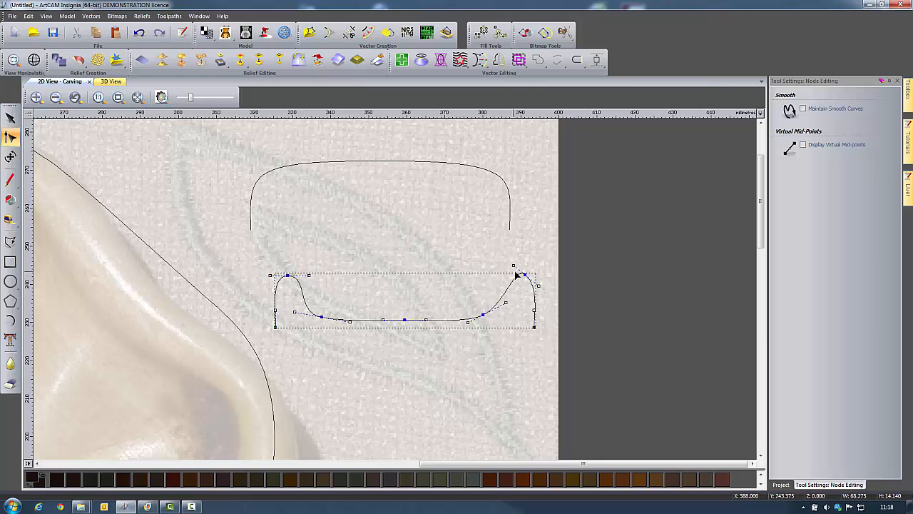
pyautogui.moveTo(516, 269); pyautogui.dragTo(511, 276)
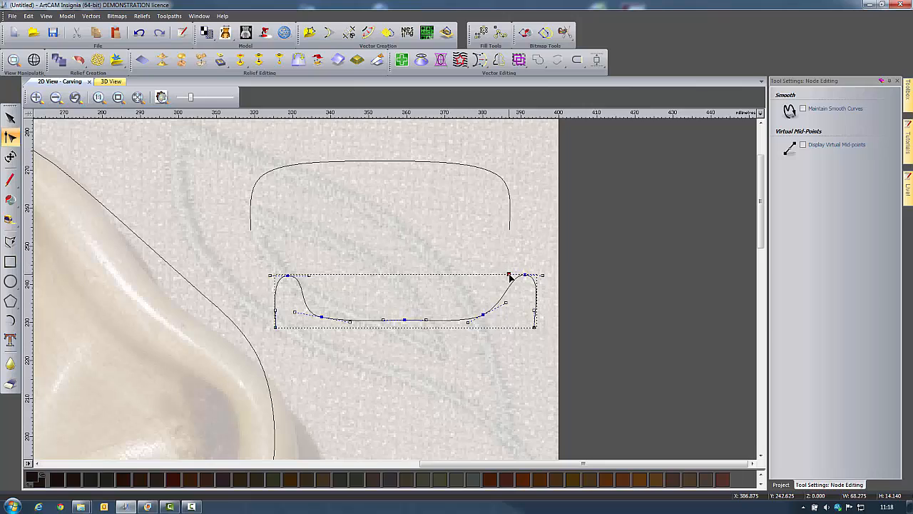
pyautogui.moveTo(526, 274); pyautogui.dragTo(521, 277)
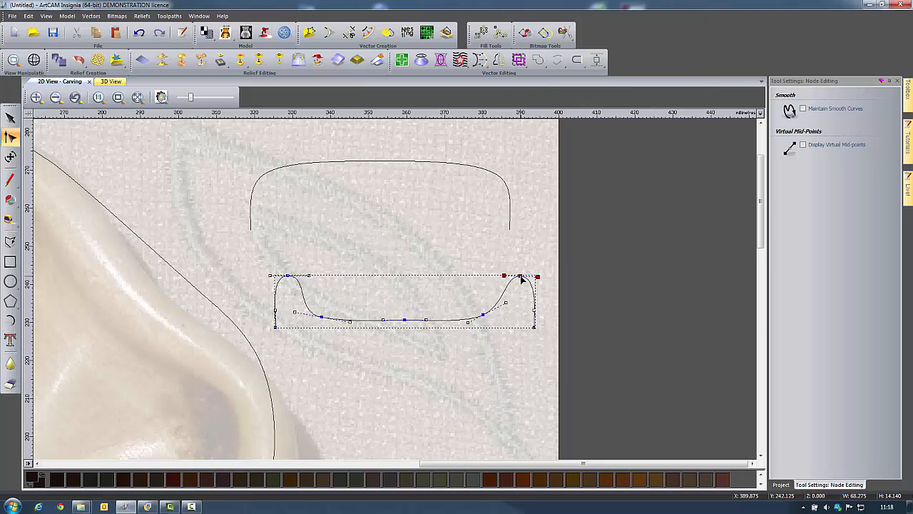
pyautogui.click(553, 300)
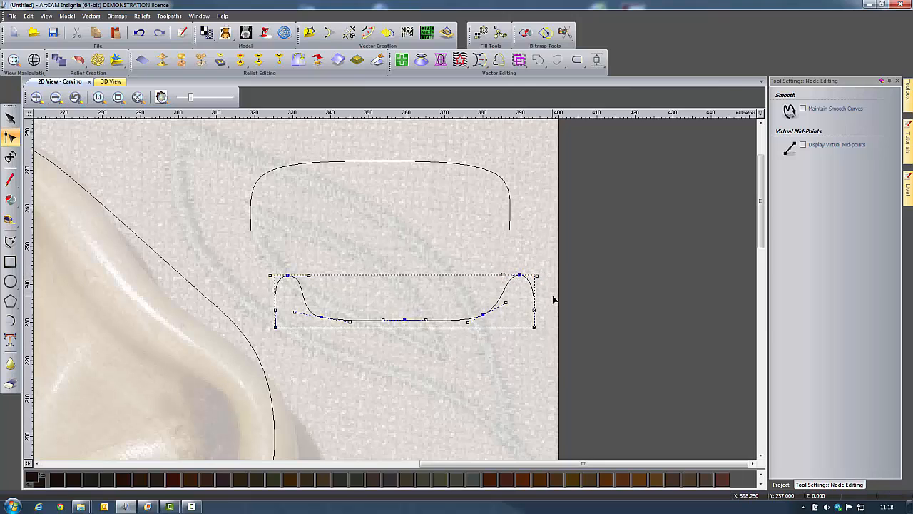
pyautogui.click(553, 300)
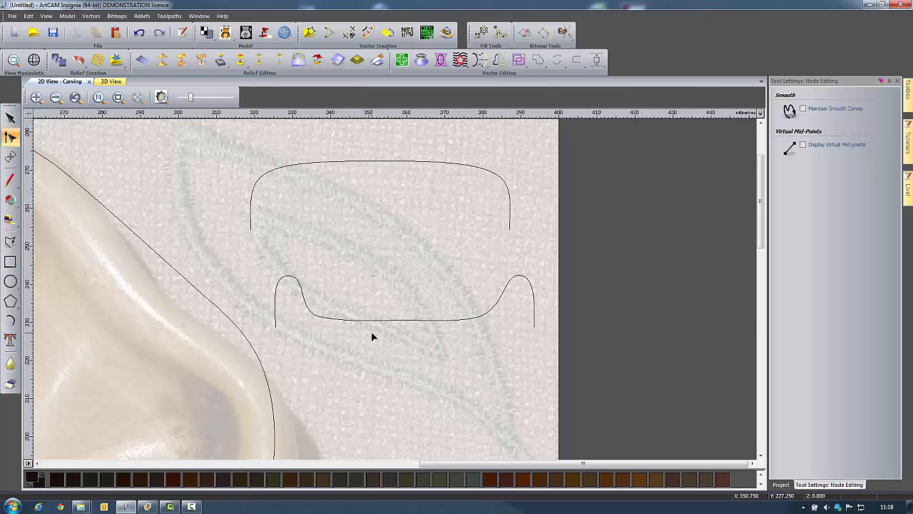
pyautogui.scroll(-2, 371, 331)
pyautogui.moveTo(306, 343); pyautogui.dragTo(422, 319, button='middle')
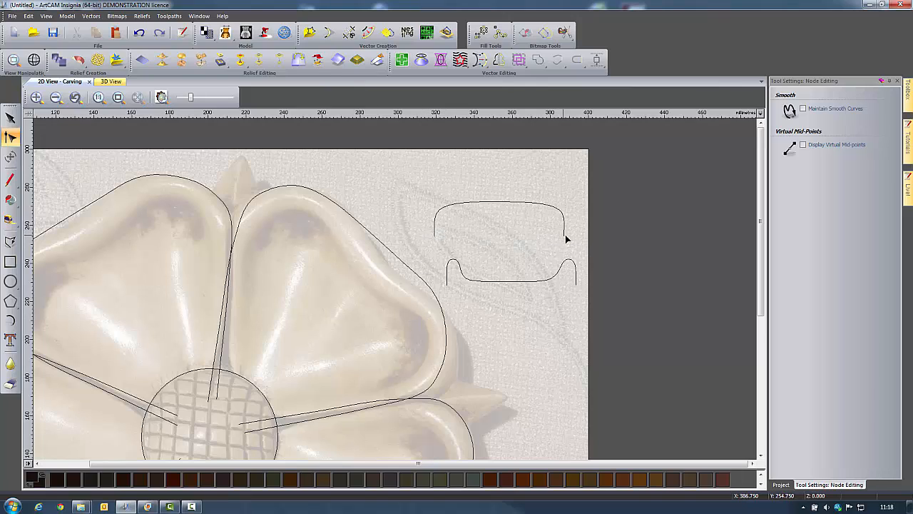
pyautogui.moveTo(514, 114)
pyautogui.mouseDown()
pyautogui.moveTo(576, 235)
pyautogui.moveTo(586, 283)
pyautogui.moveTo(521, 114)
pyautogui.mouseUp()
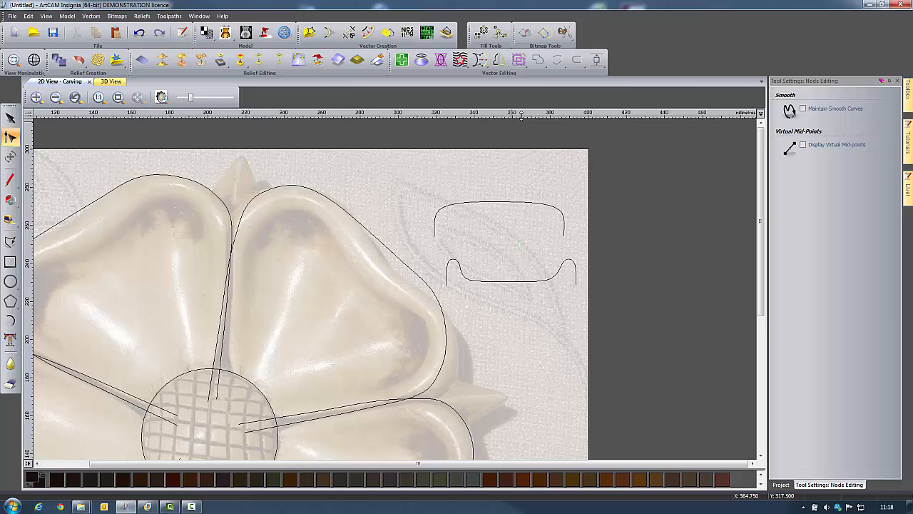
pyautogui.click(11, 117)
pyautogui.moveTo(309, 367); pyautogui.dragTo(379, 339, button='middle')
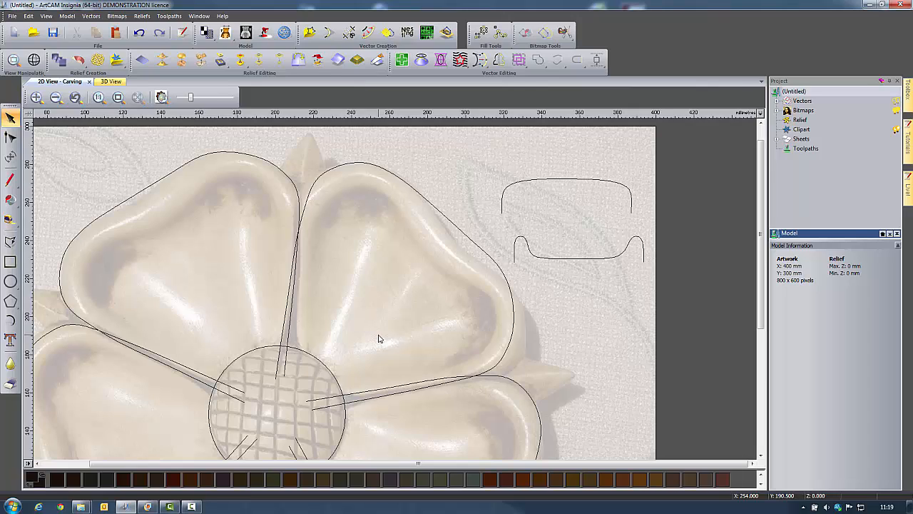
# Switch to the 3D view and raise the model's resolution to 2310 by 1732 points.
pyautogui.click(111, 82)
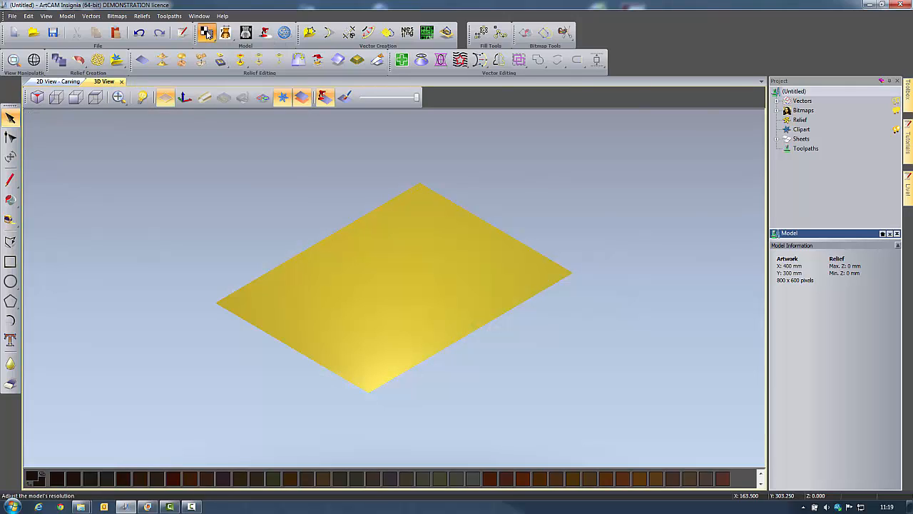
pyautogui.click(206, 33)
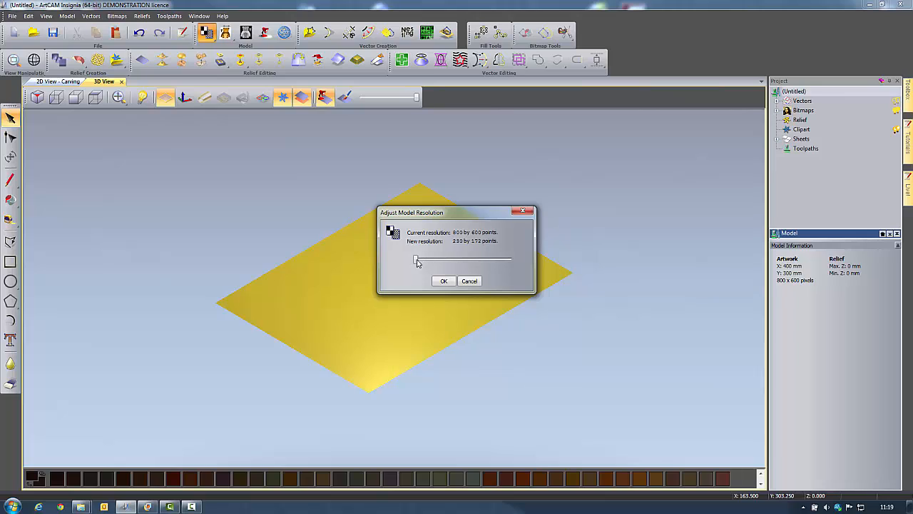
pyautogui.moveTo(416, 260); pyautogui.dragTo(523, 263)
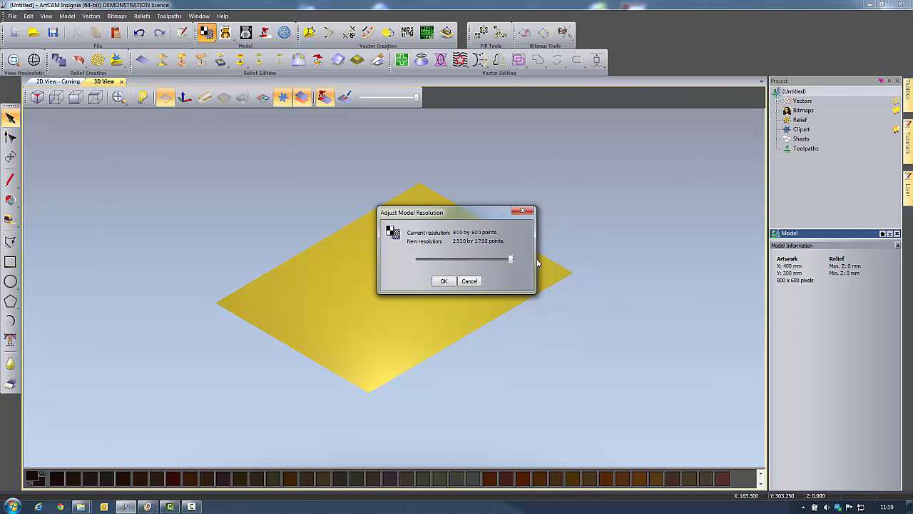
pyautogui.click(443, 281)
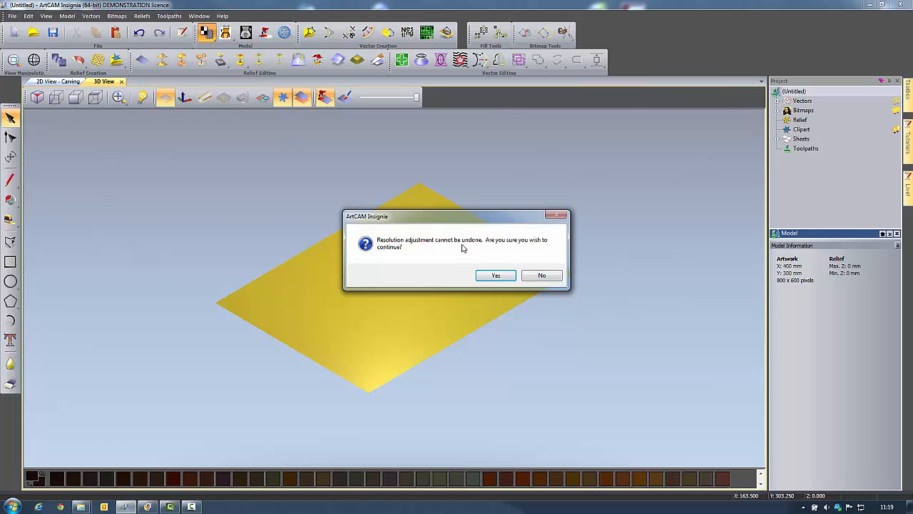
pyautogui.click(497, 276)
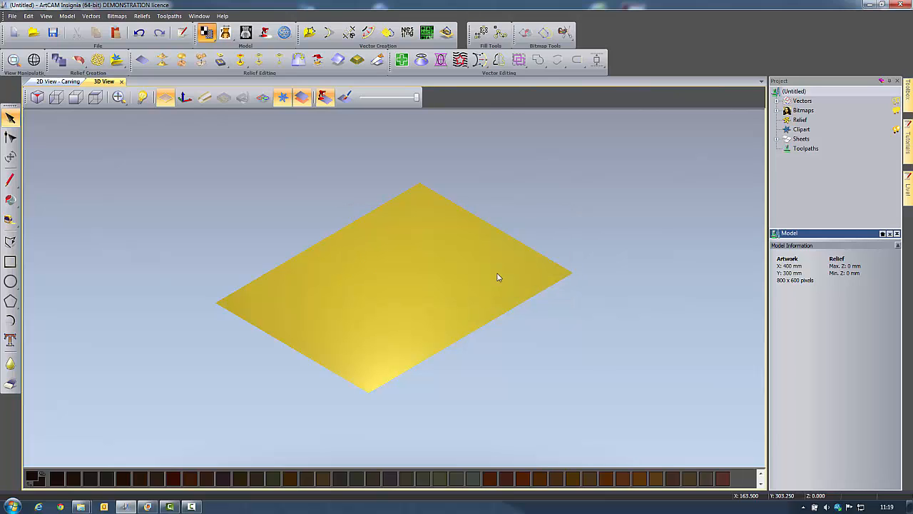
# Display the vectors on the 3D model and view it straight from above.
pyautogui.click(263, 98)
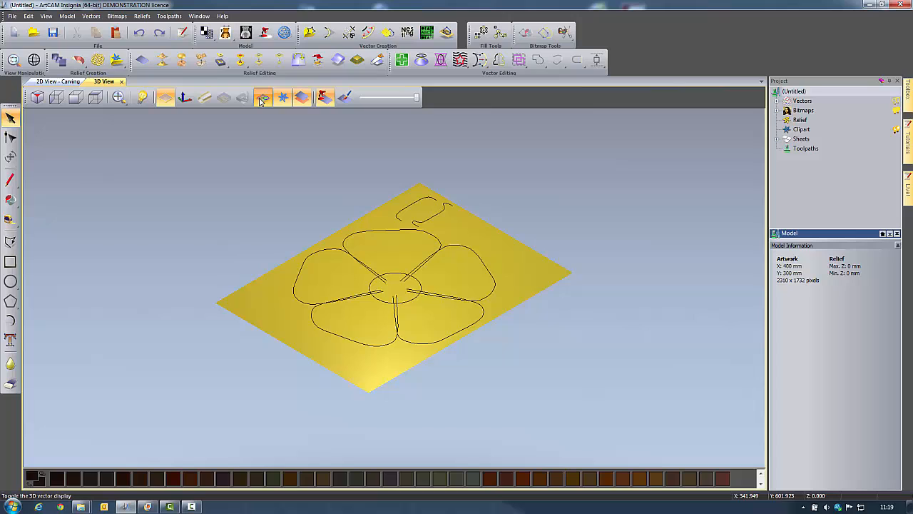
pyautogui.click(101, 102)
pyautogui.click(125, 114)
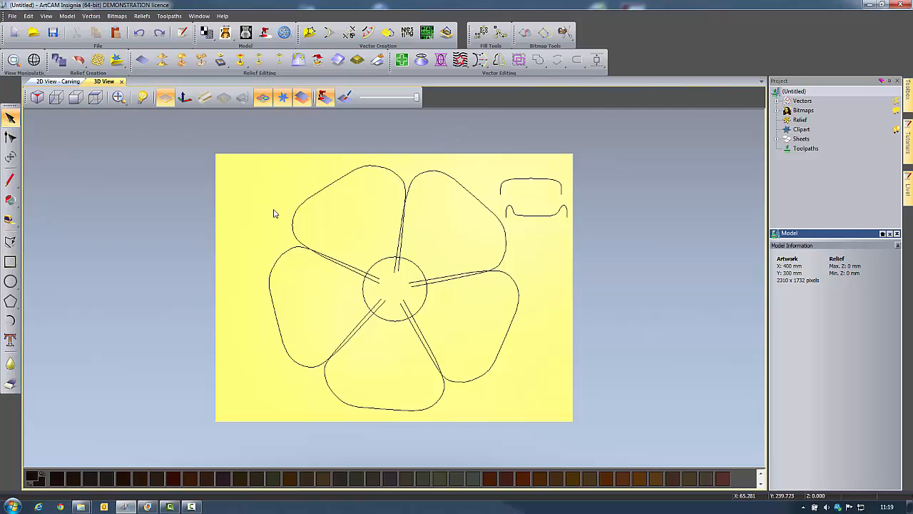
# Start a Two Rail Sweep and set the upper-left petal's left and right edge curves as first and second drive rails.
pyautogui.click(78, 60)
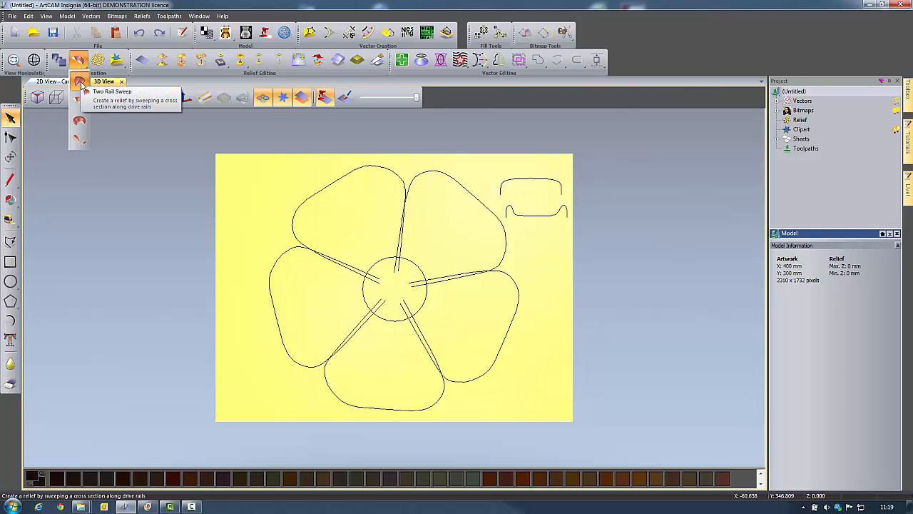
pyautogui.click(80, 82)
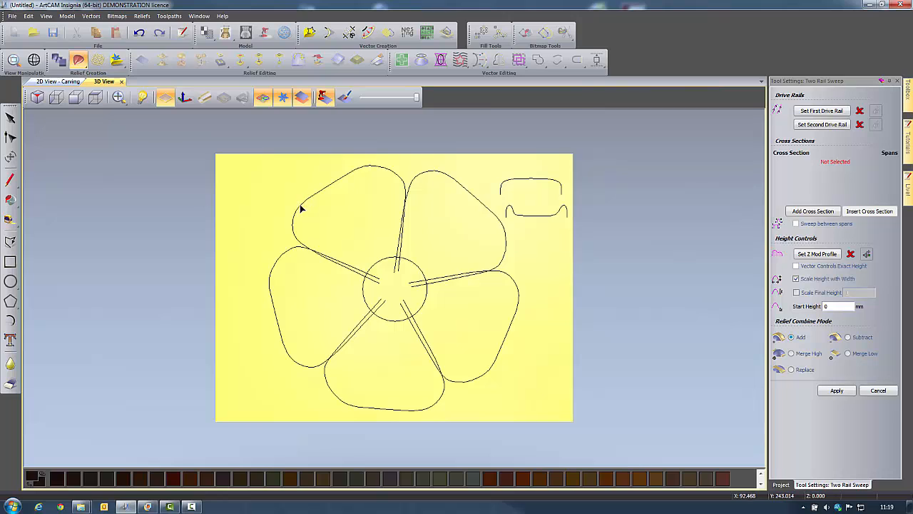
pyautogui.scroll(1, 316, 184)
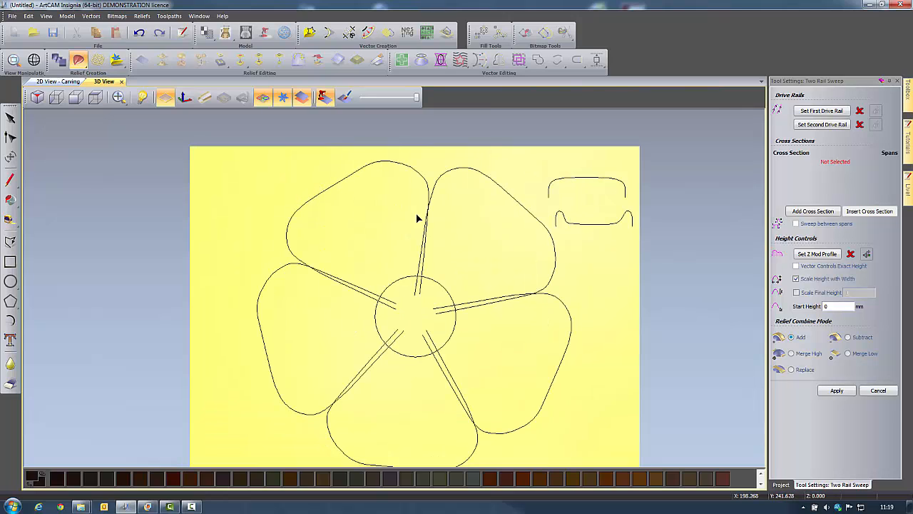
pyautogui.click(286, 233)
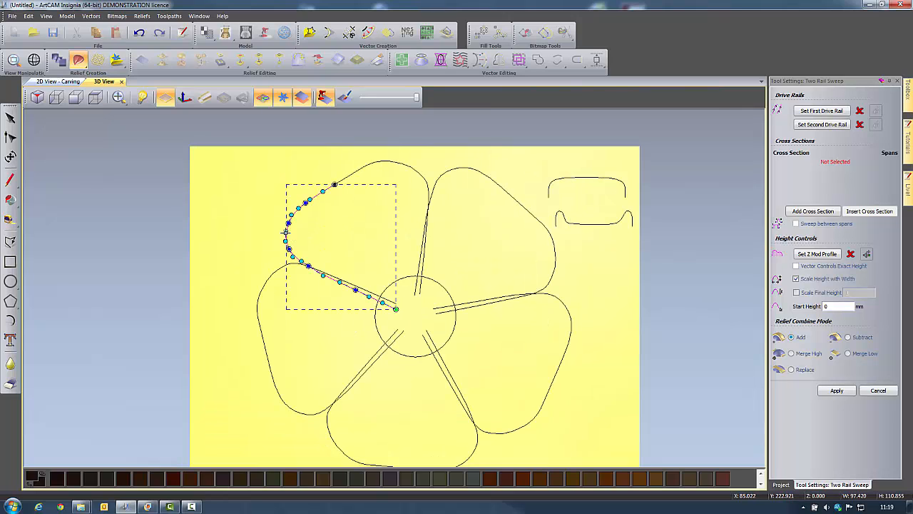
pyautogui.click(831, 112)
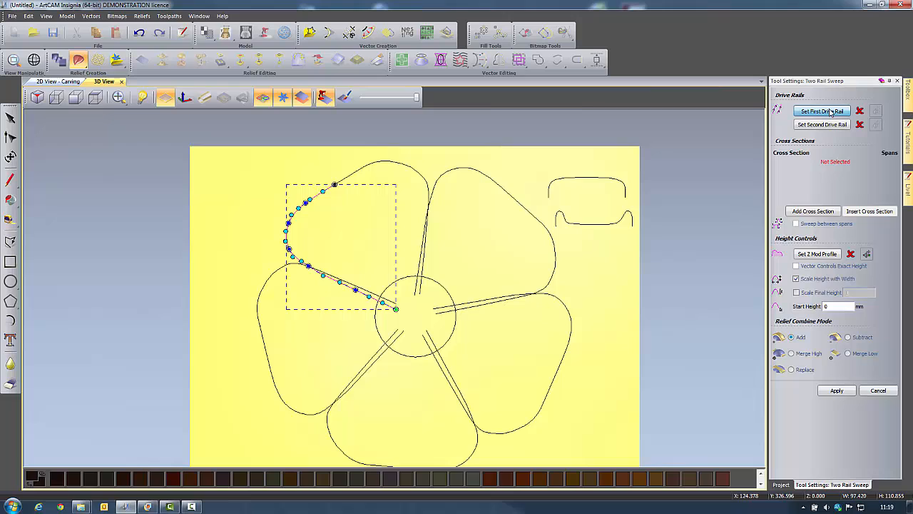
pyautogui.click(365, 165)
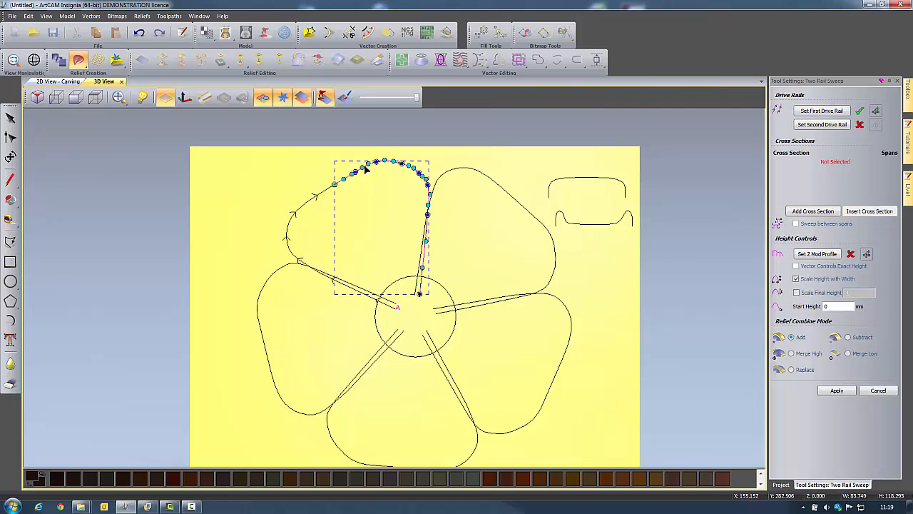
pyautogui.click(822, 127)
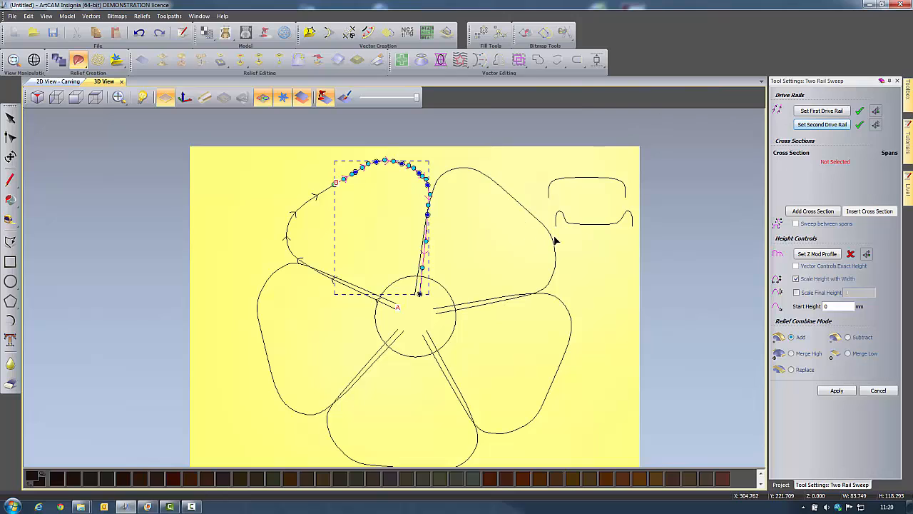
# Reverse the second rail's direction, then add the hollow lower curve and the arched upper curve as the start and end cross sections.
pyautogui.click(599, 225)
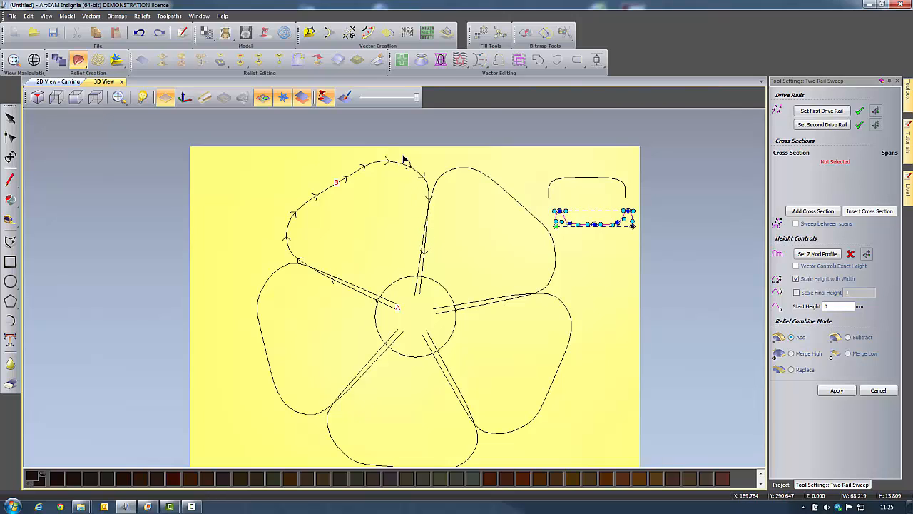
pyautogui.click(876, 125)
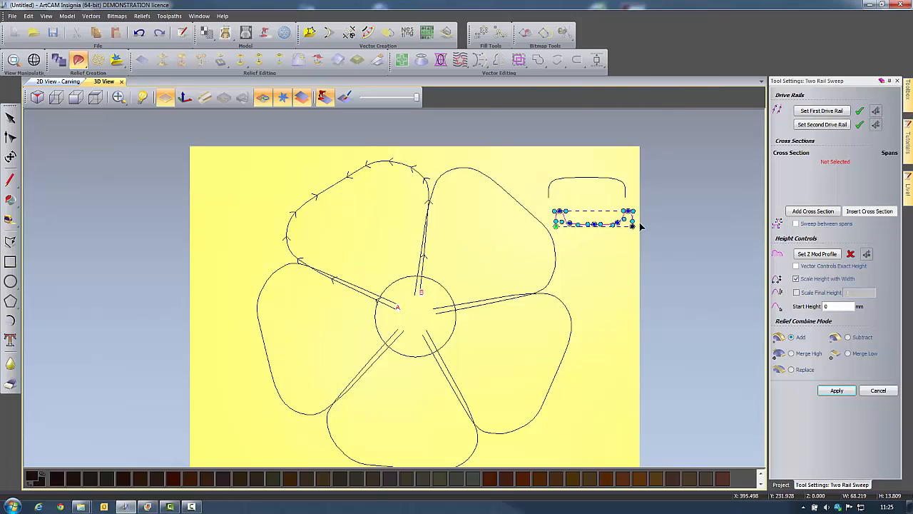
pyautogui.click(813, 212)
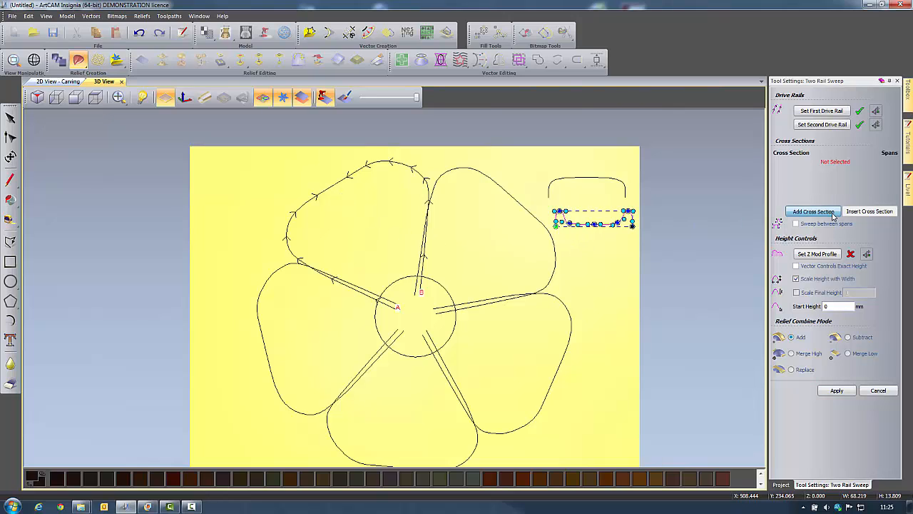
pyautogui.click(596, 180)
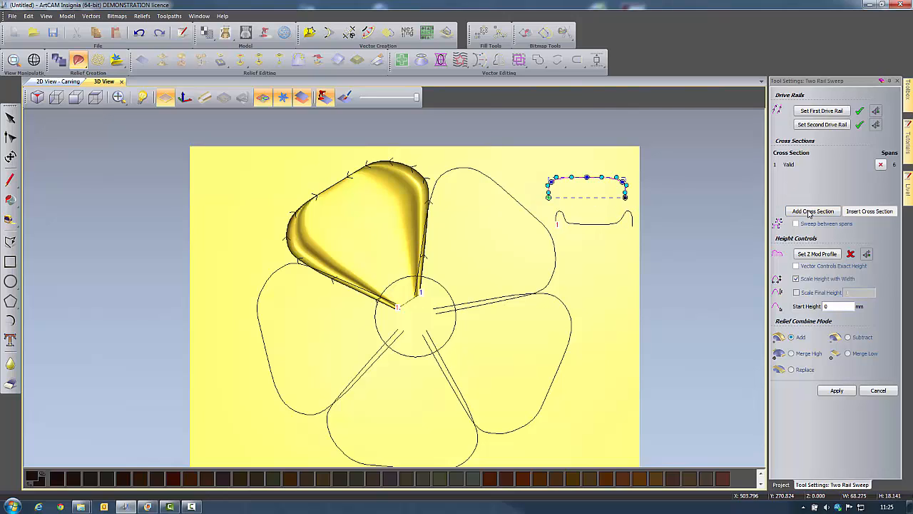
pyautogui.click(810, 212)
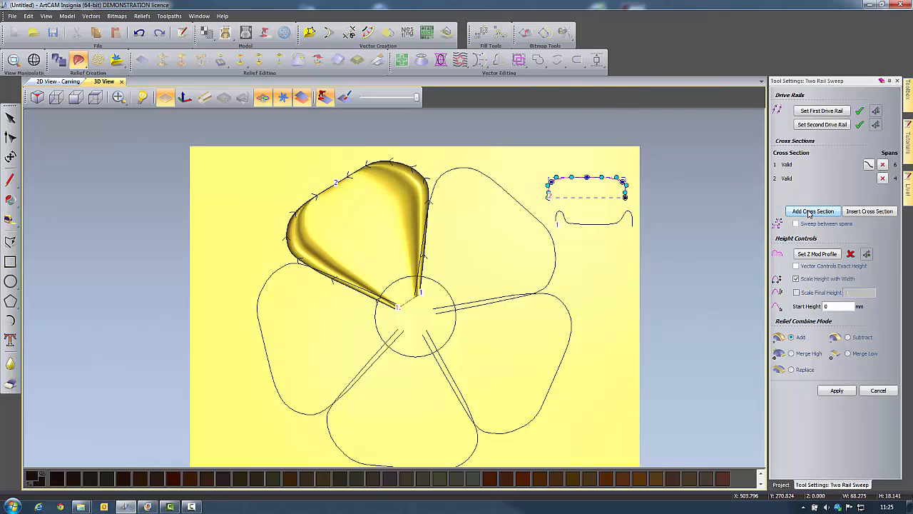
# Inspect the swept petal preview from several angles with the vectors hidden.
pyautogui.click(38, 99)
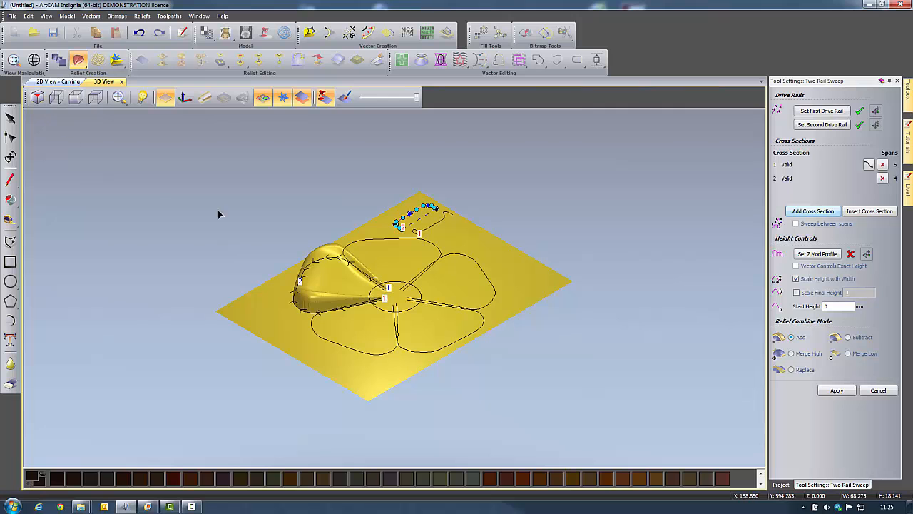
pyautogui.moveTo(434, 321); pyautogui.dragTo(309, 341)
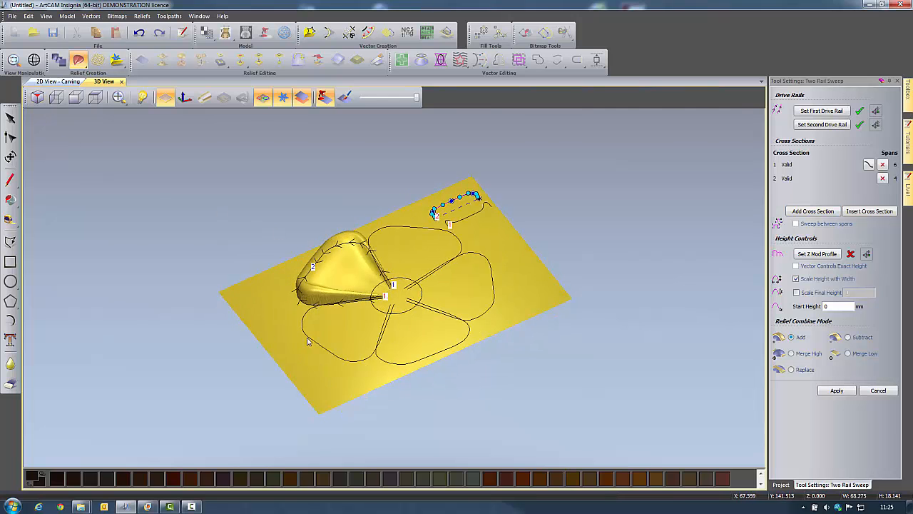
pyautogui.click(263, 98)
pyautogui.moveTo(499, 234); pyautogui.dragTo(503, 296)
pyautogui.scroll(3, 340, 218)
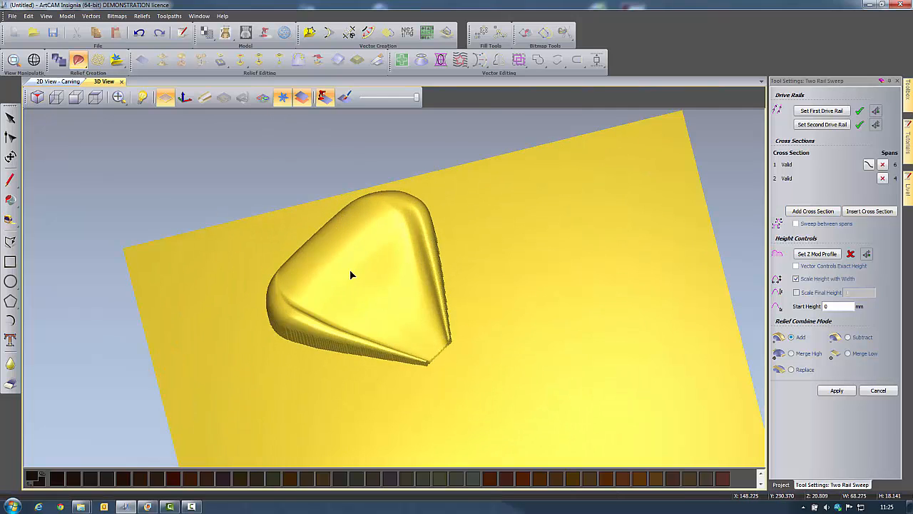
pyautogui.moveTo(350, 270); pyautogui.dragTo(349, 351)
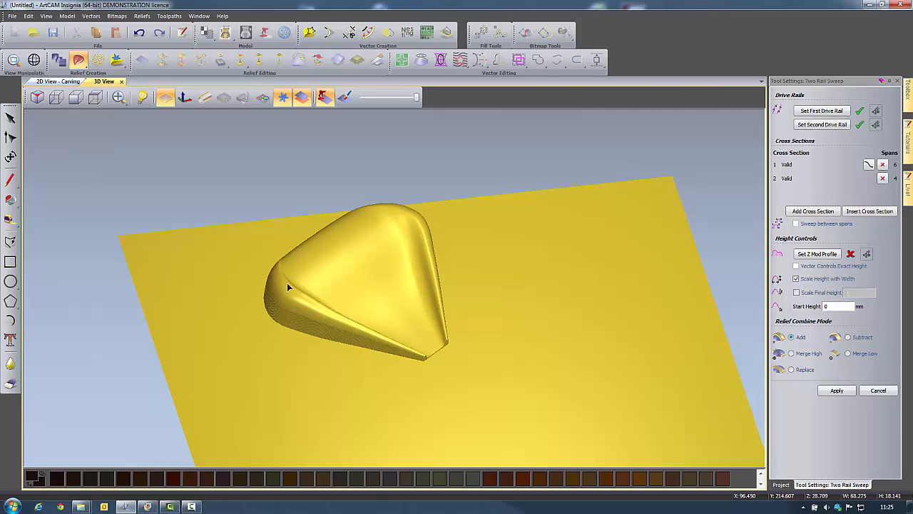
pyautogui.click(95, 97)
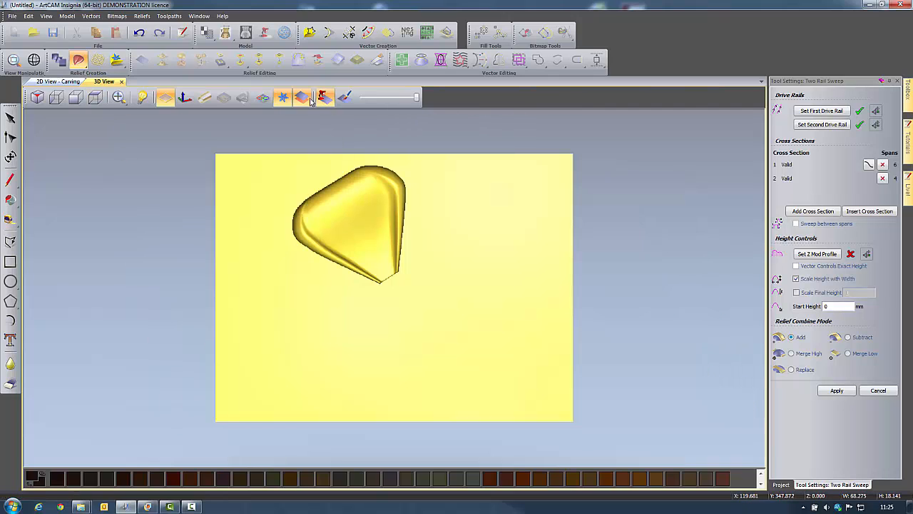
pyautogui.click(262, 98)
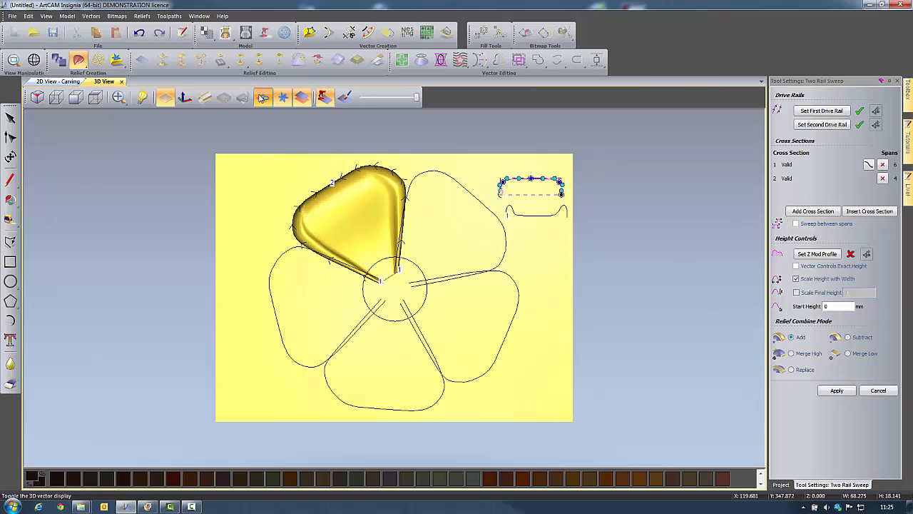
# Insert the hollow lower curve as an intermediate cross section across the petal's shoulders, near the upper right bend.
pyautogui.click(550, 219)
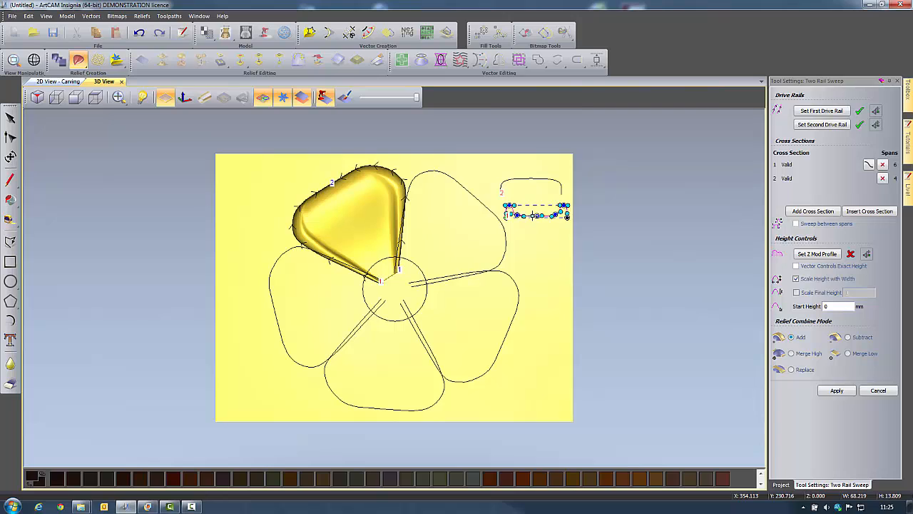
pyautogui.click(874, 219)
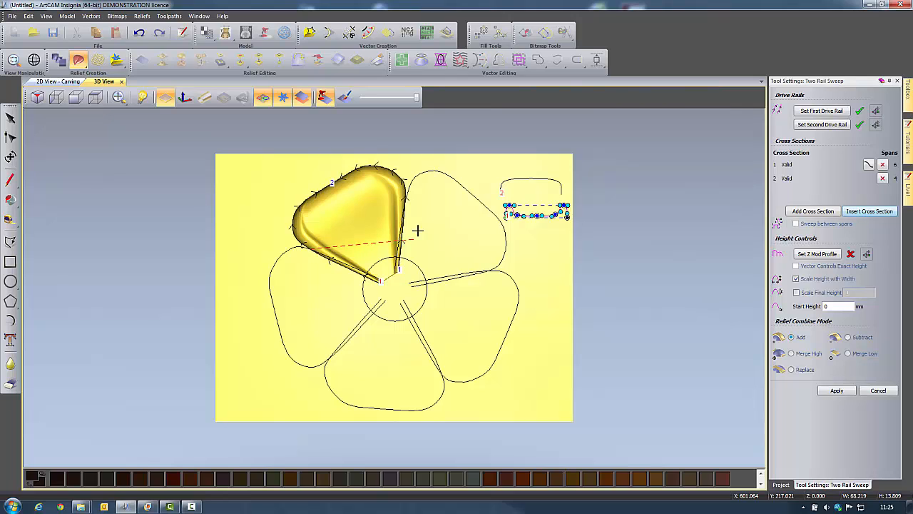
pyautogui.click(406, 197)
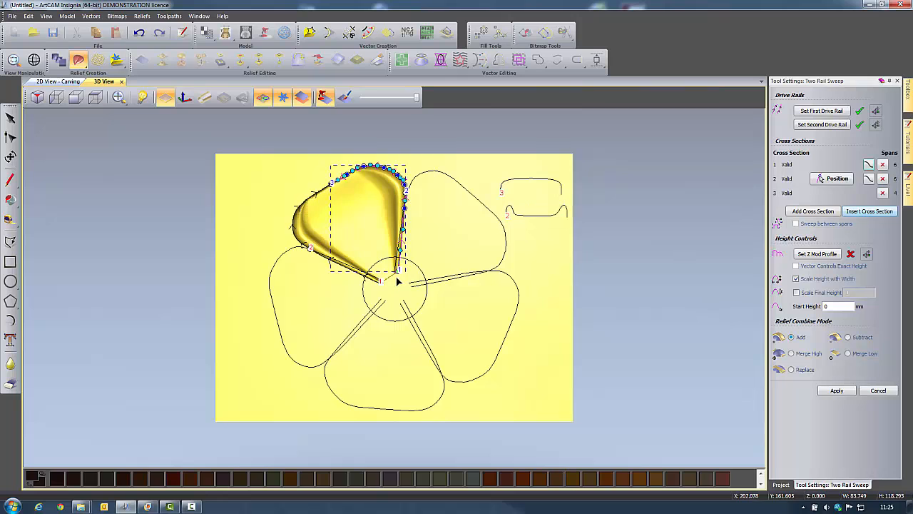
pyautogui.moveTo(397, 287); pyautogui.dragTo(401, 229)
pyautogui.scroll(3, 381, 238)
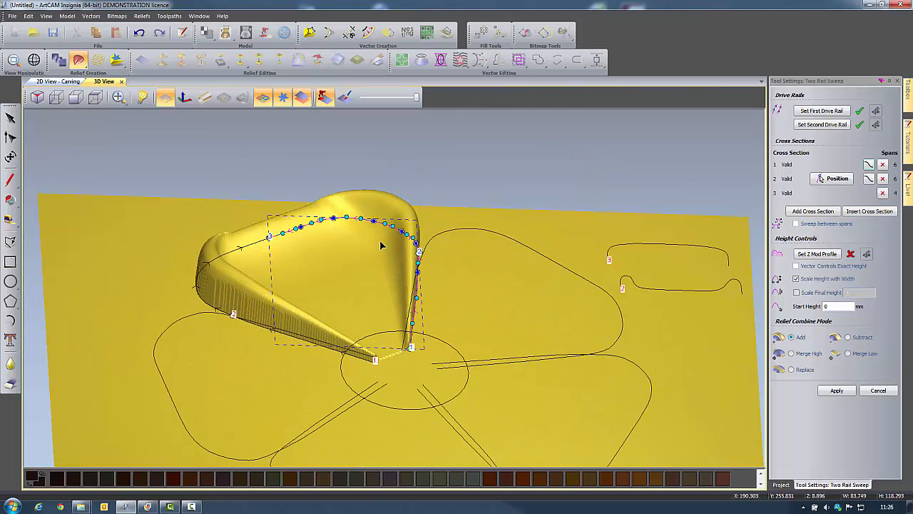
# Insert the arched upper curve as another cross section just before the petal's outer end.
pyautogui.click(95, 98)
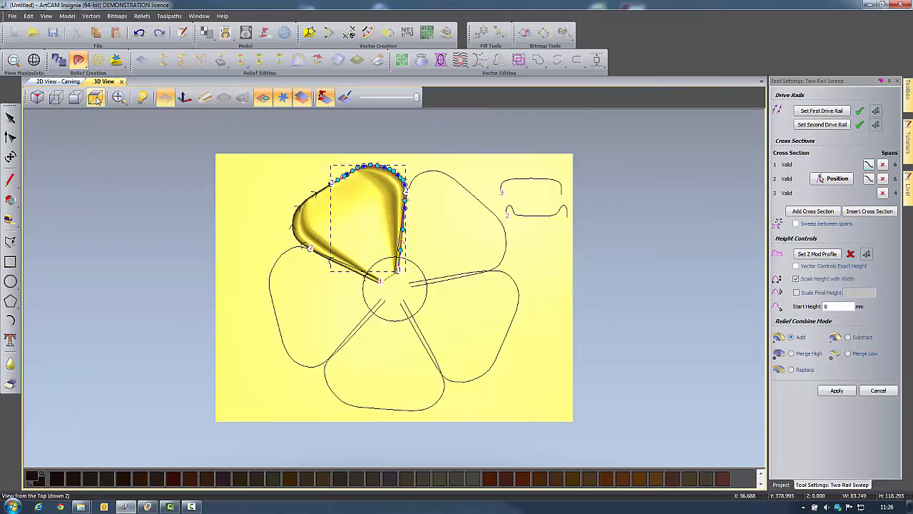
pyautogui.click(526, 181)
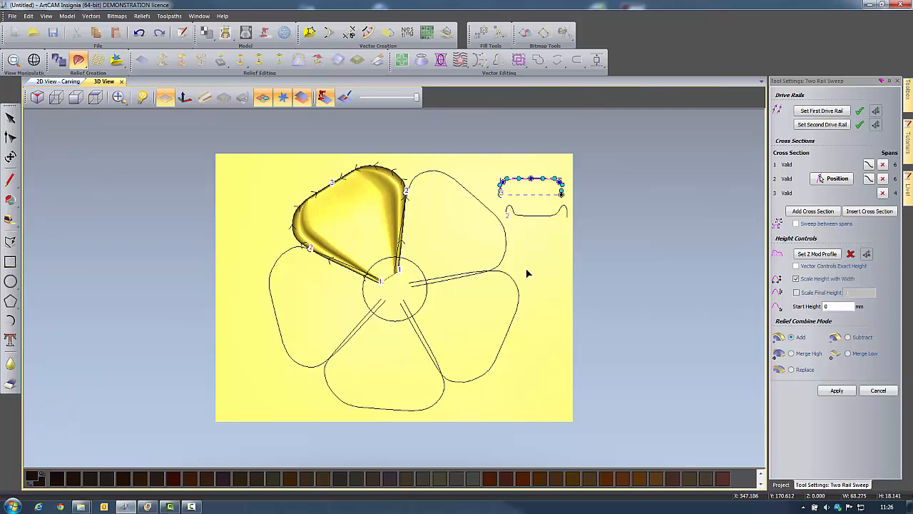
pyautogui.click(870, 212)
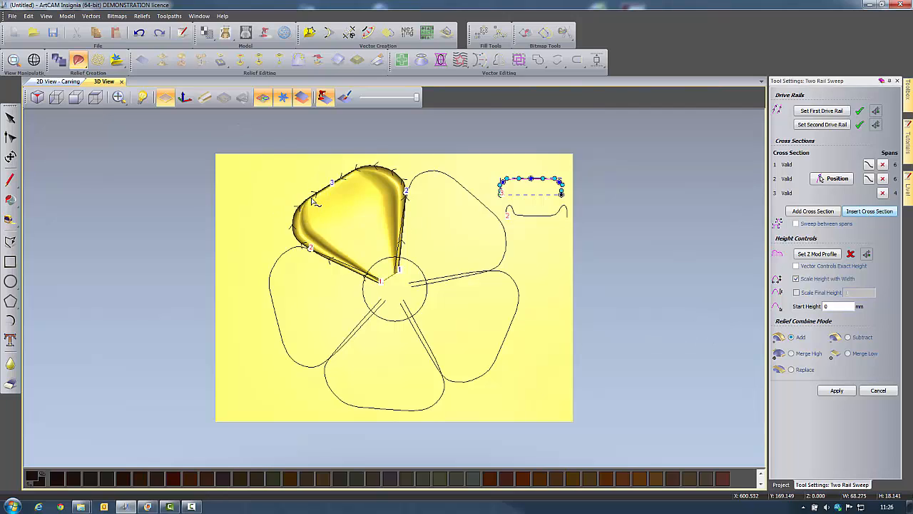
pyautogui.click(349, 173)
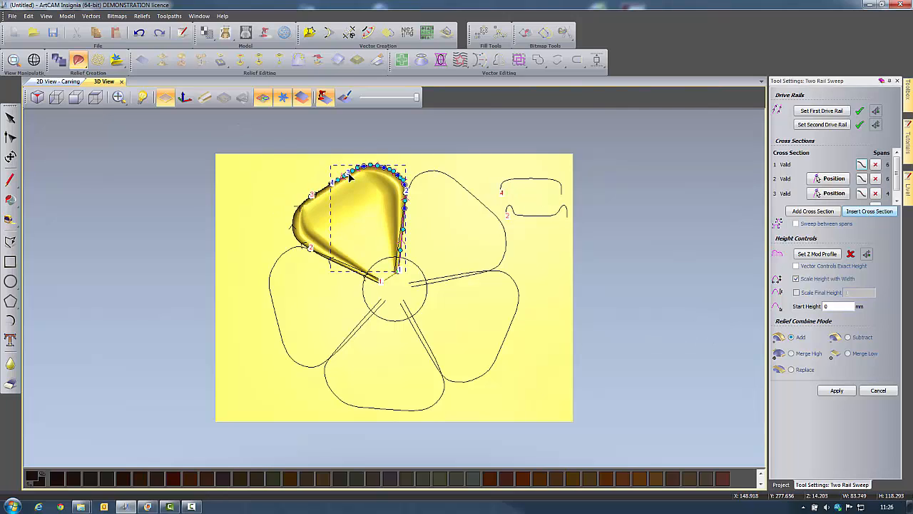
pyautogui.moveTo(379, 257); pyautogui.dragTo(359, 206, button='middle')
pyautogui.moveTo(383, 303); pyautogui.dragTo(335, 87, button='middle')
pyautogui.scroll(3, 363, 211)
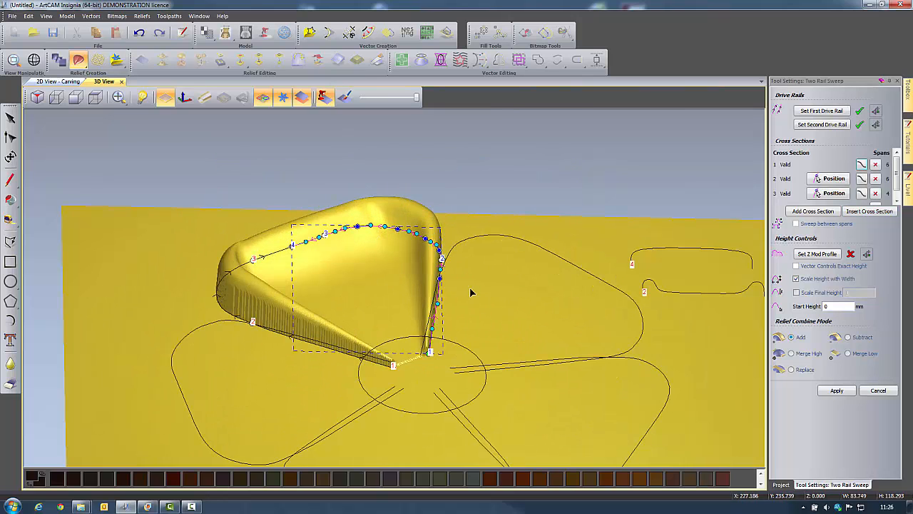
# Check the petal preview without vectors, then slightly lower the two rim peak nodes of the hollow lower curve.
pyautogui.click(263, 98)
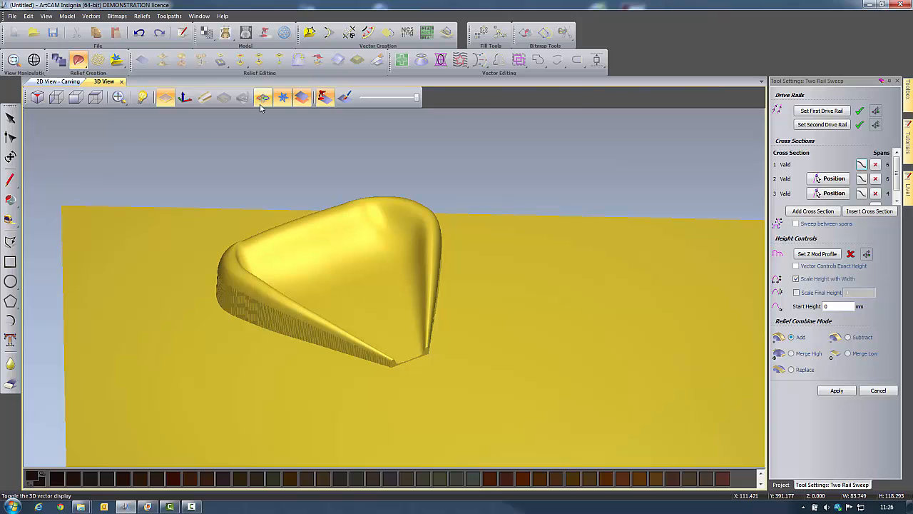
pyautogui.moveTo(474, 315); pyautogui.dragTo(386, 314, button='middle')
pyautogui.moveTo(286, 314); pyautogui.dragTo(296, 167, button='middle')
pyautogui.click(262, 99)
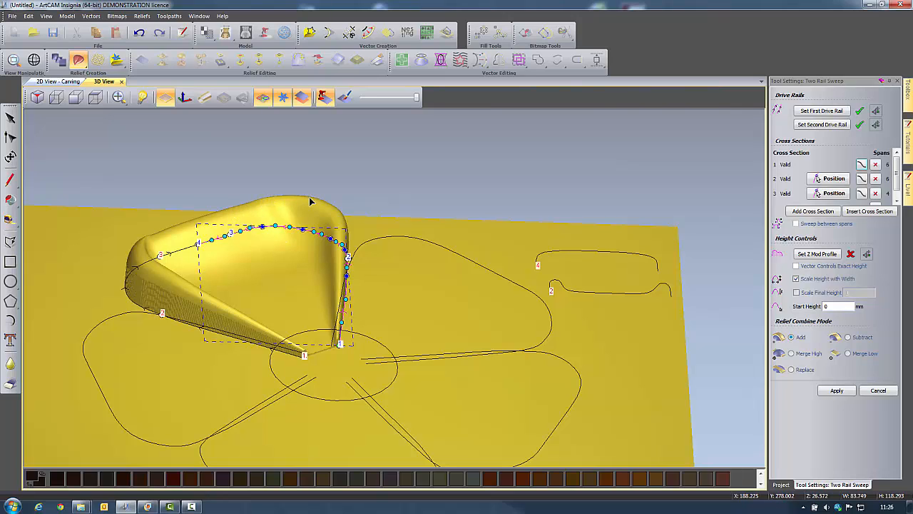
pyautogui.click(575, 293)
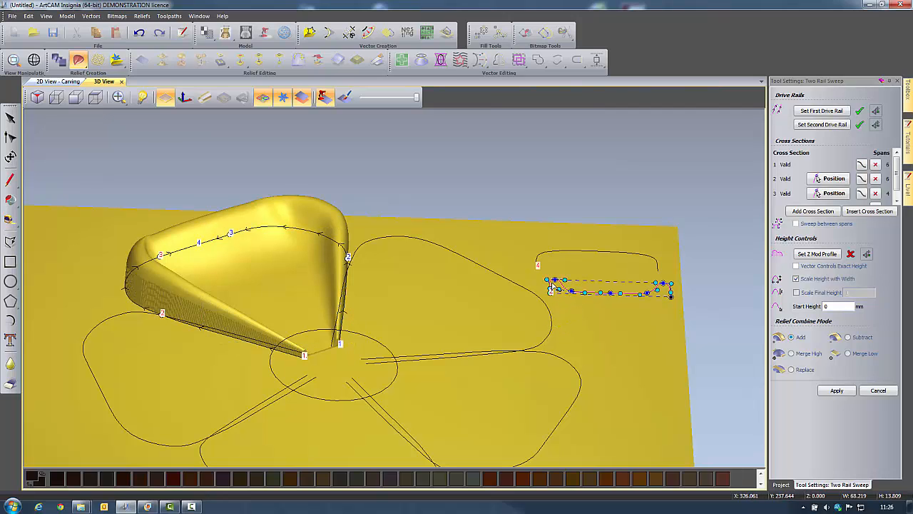
pyautogui.moveTo(534, 271); pyautogui.dragTo(573, 286)
pyautogui.moveTo(650, 278); pyautogui.dragTo(687, 291)
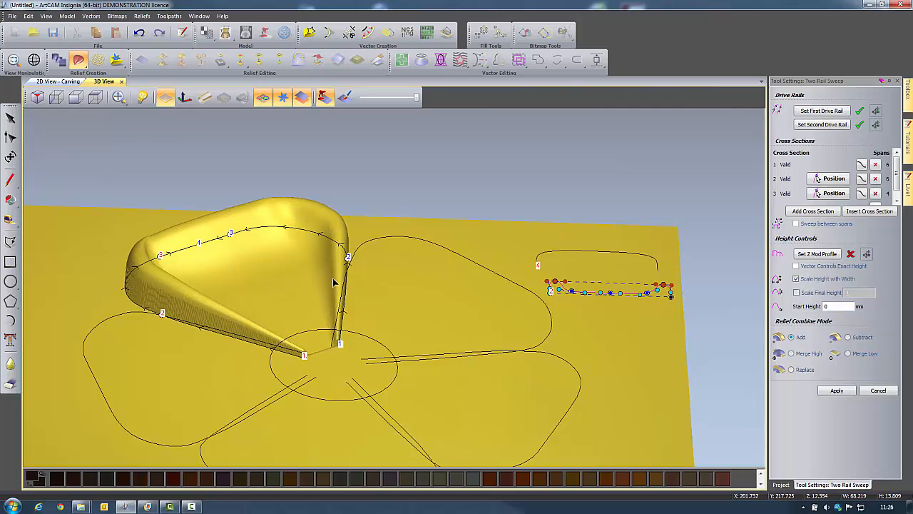
# Apply the sweep to create the petal relief, close the project panel and view the petal with the vectors hidden.
pyautogui.click(838, 392)
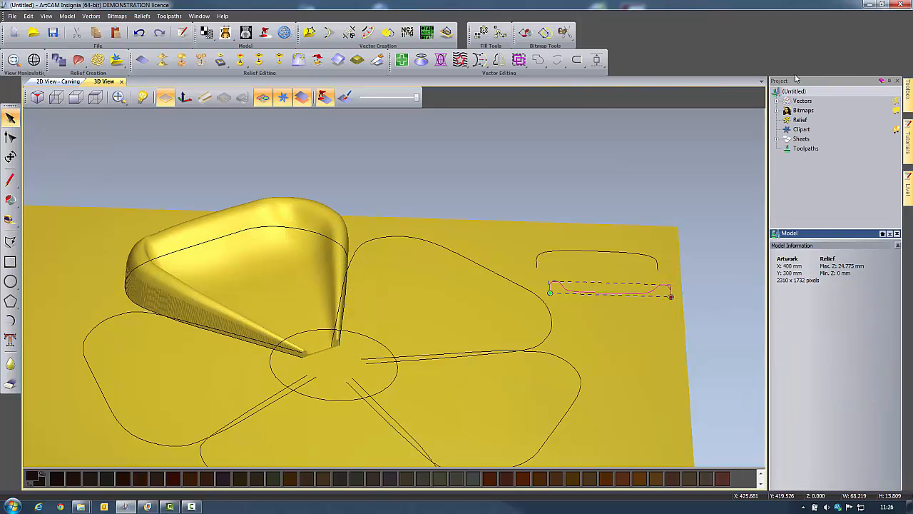
pyautogui.click(898, 80)
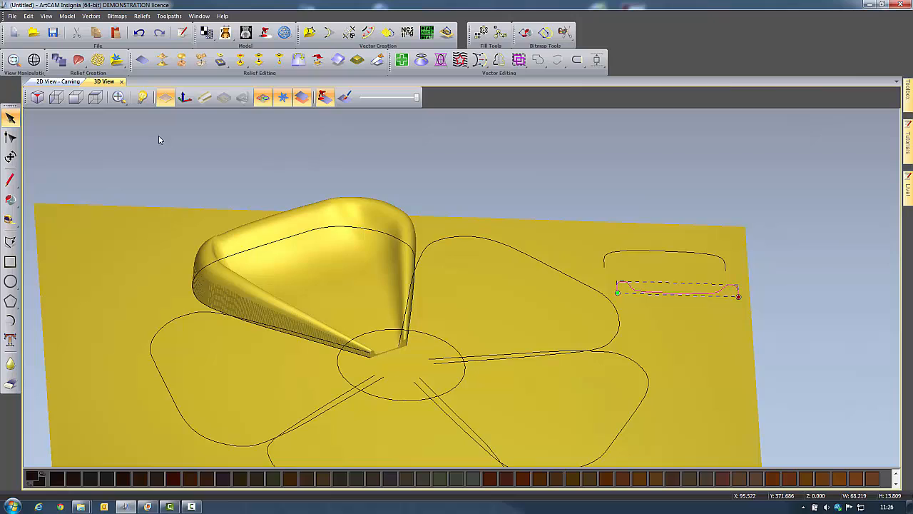
pyautogui.click(95, 98)
pyautogui.click(262, 97)
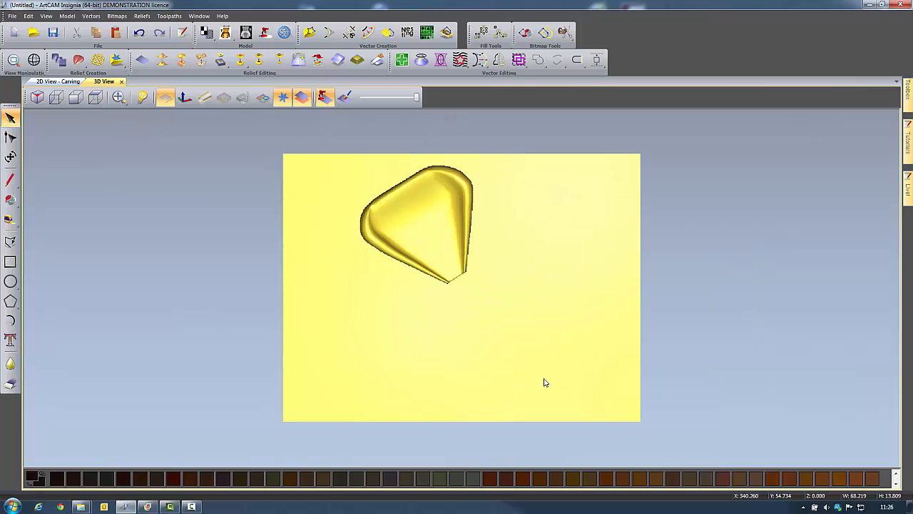
pyautogui.moveTo(544, 378); pyautogui.dragTo(438, 253)
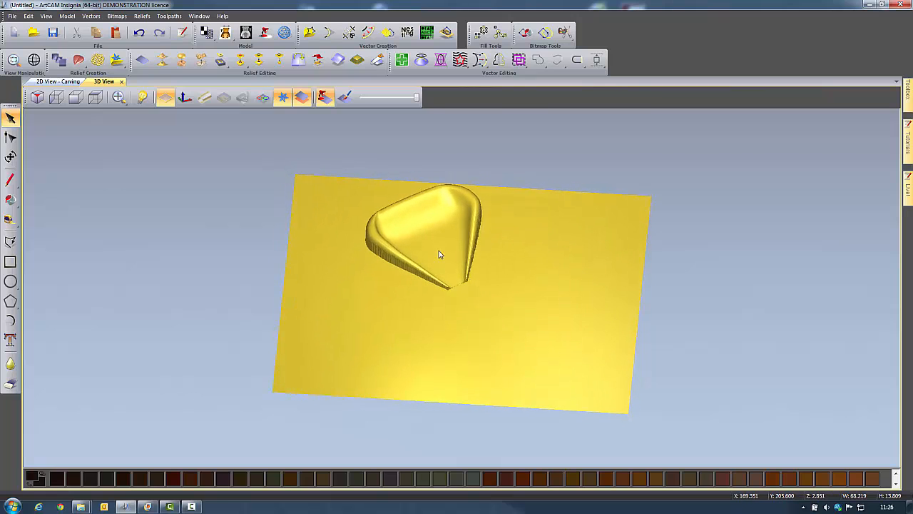
# Show the vectors over the relief from straight above, then reopen the project panel and expand its vector and bitmap layers.
pyautogui.click(262, 97)
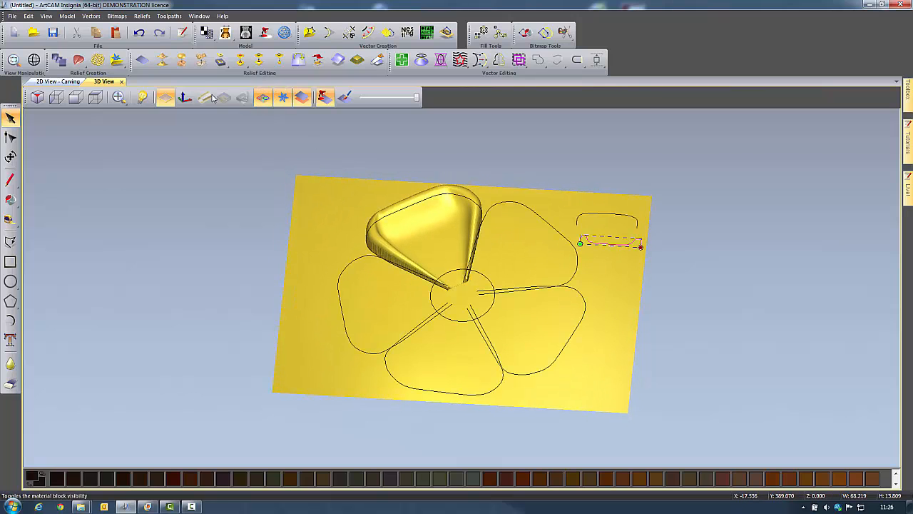
pyautogui.click(95, 100)
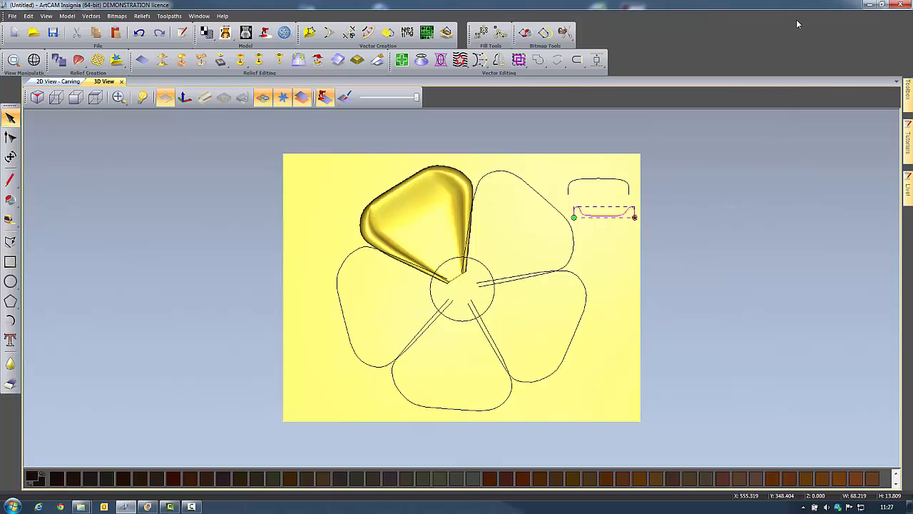
pyautogui.click(906, 195)
pyautogui.rightClick(727, 52)
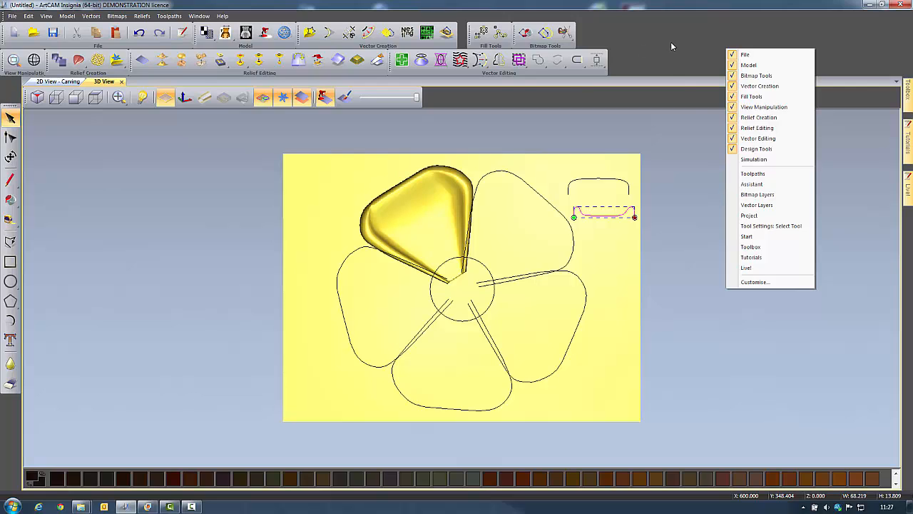
pyautogui.click(750, 215)
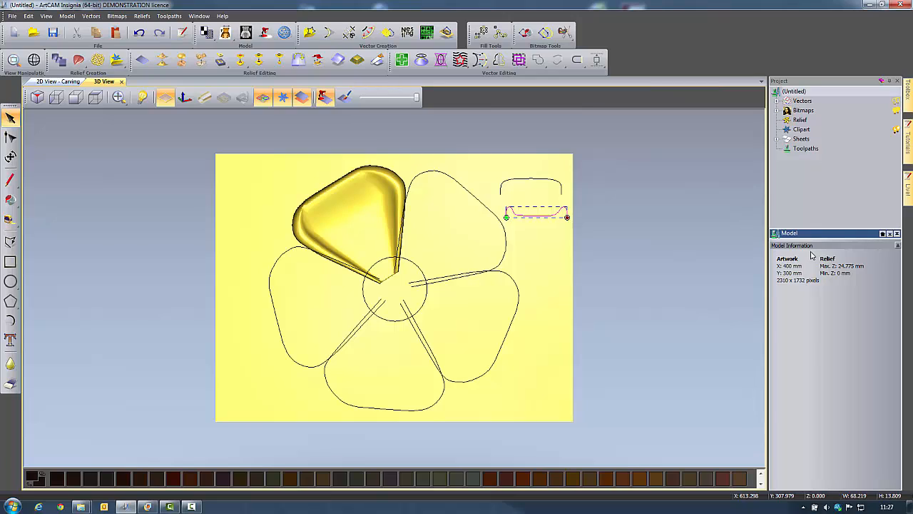
pyautogui.click(777, 101)
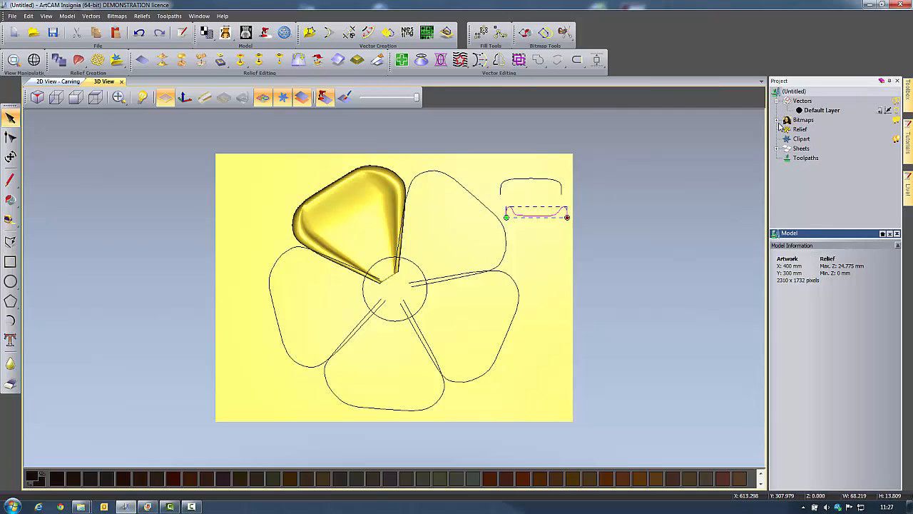
pyautogui.click(776, 121)
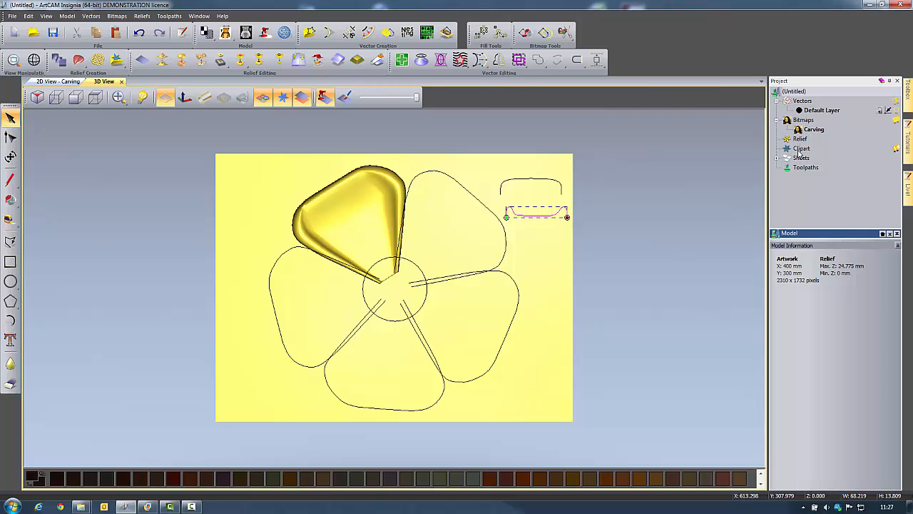
# Start a Two Rail Sweep on the upper-right petal using its two edge vectors and both profile curves, reversing the second drive rail.
pyautogui.click(415, 182)
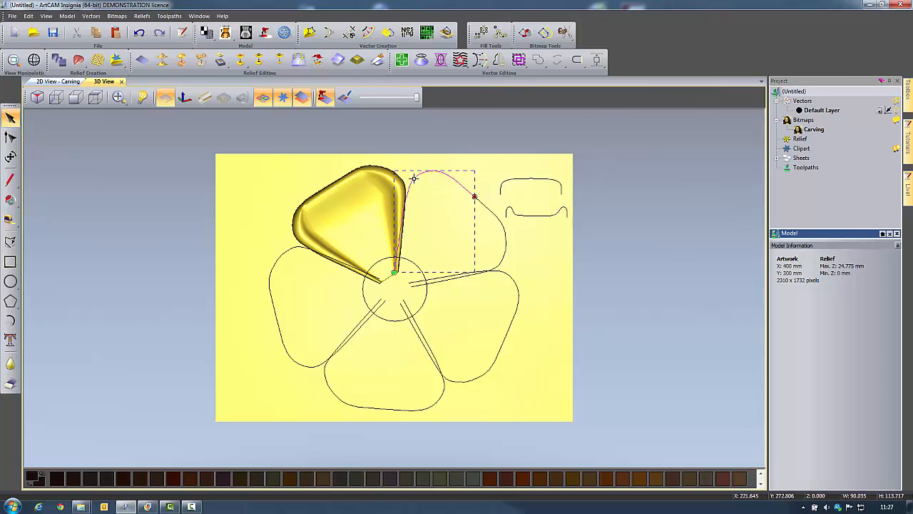
pyautogui.keyDown('shift'); pyautogui.click(503, 262); pyautogui.keyUp('shift')
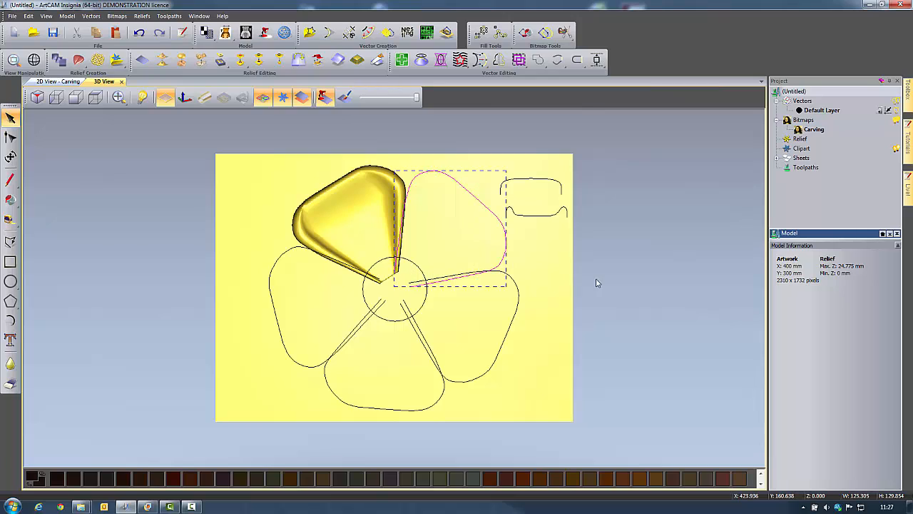
pyautogui.keyDown('shift'); pyautogui.click(546, 215); pyautogui.keyUp('shift')
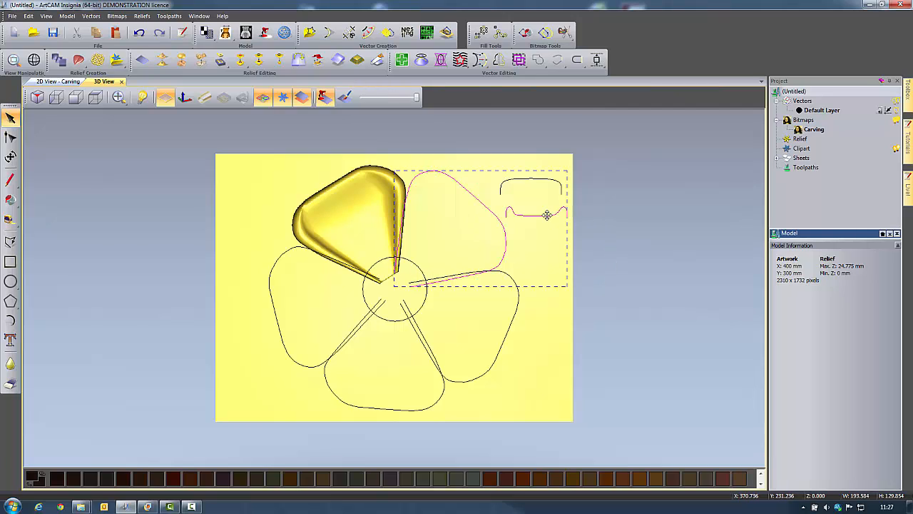
pyautogui.keyDown('shift'); pyautogui.click(521, 179); pyautogui.keyUp('shift')
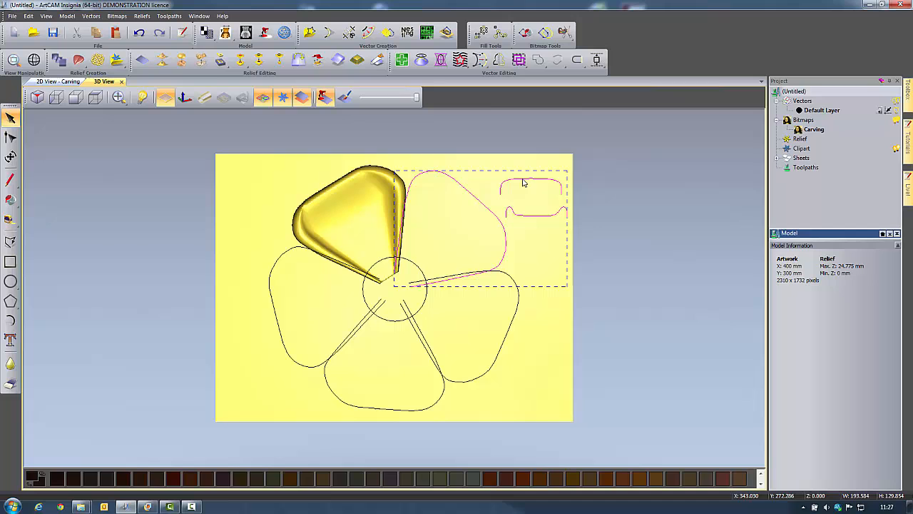
pyautogui.click(79, 59)
pyautogui.click(780, 342)
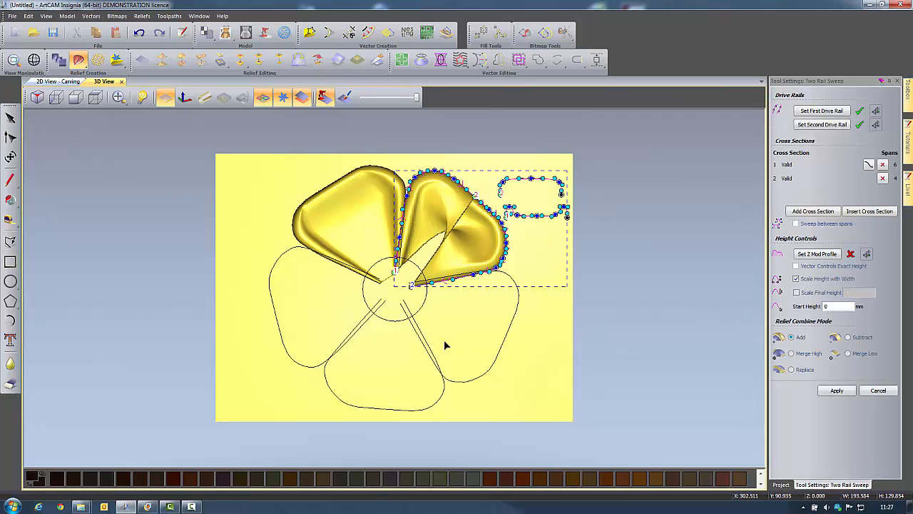
pyautogui.moveTo(444, 345); pyautogui.dragTo(435, 314)
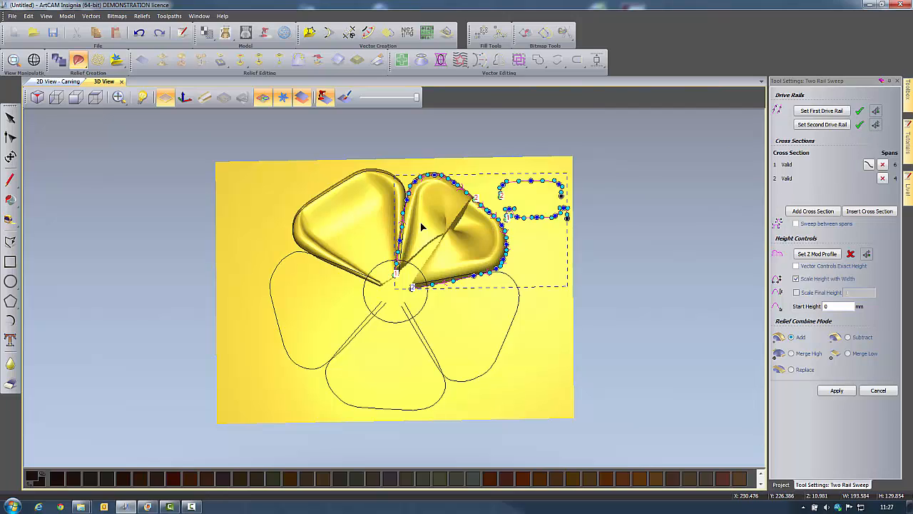
pyautogui.click(875, 125)
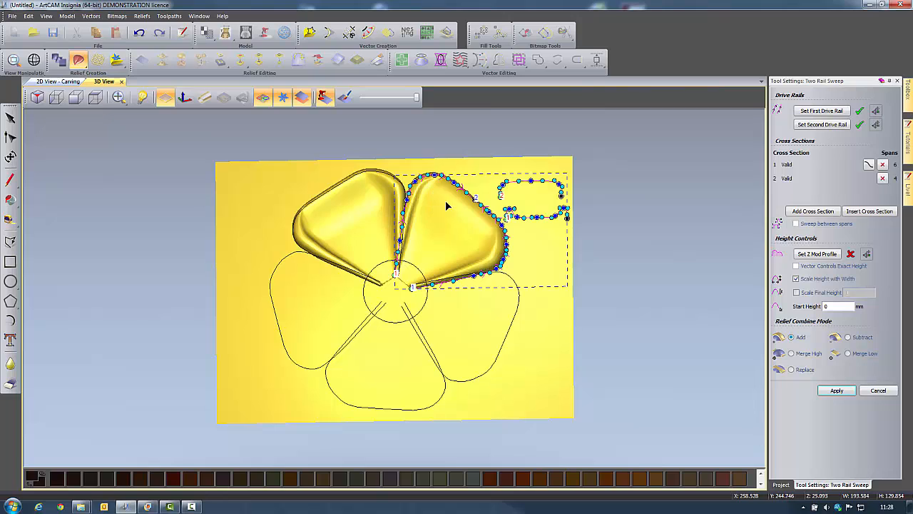
# Insert the hollow lower curve as an intermediate cross section across the second petal, just before both rails bend outward.
pyautogui.click(95, 97)
pyautogui.click(542, 223)
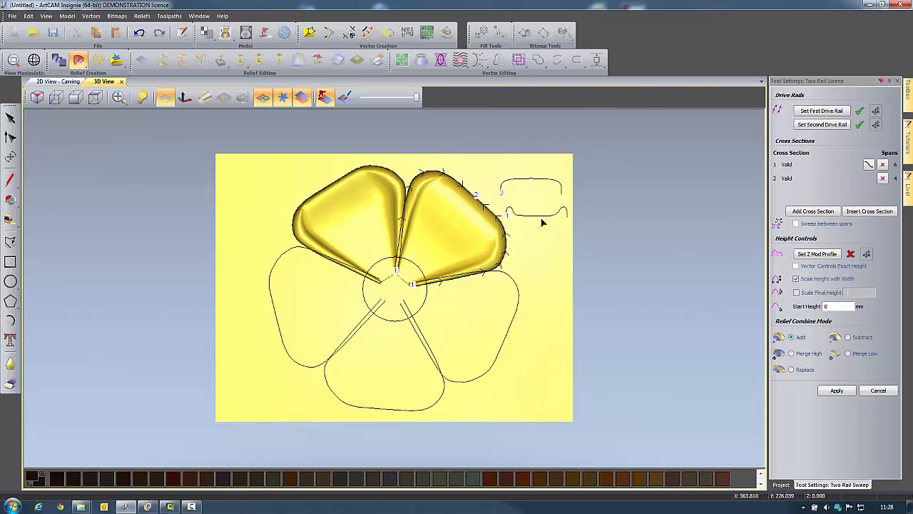
pyautogui.click(542, 218)
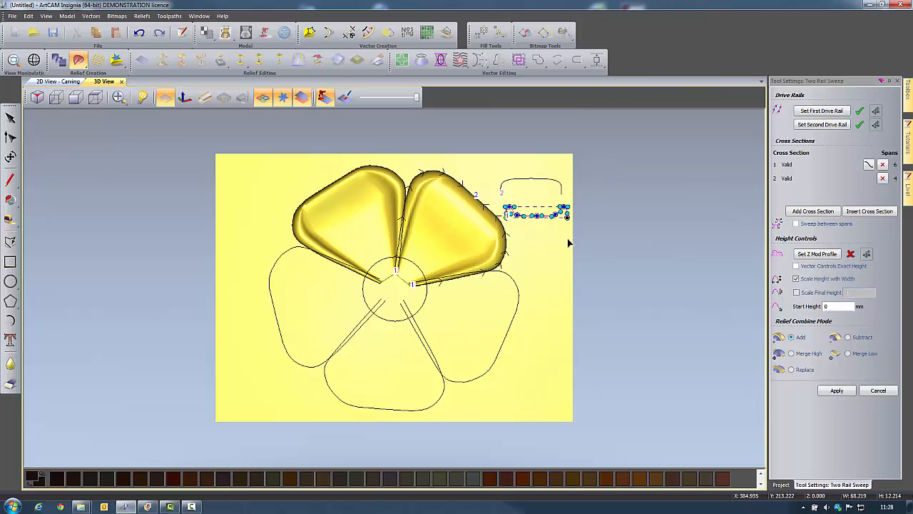
pyautogui.click(863, 214)
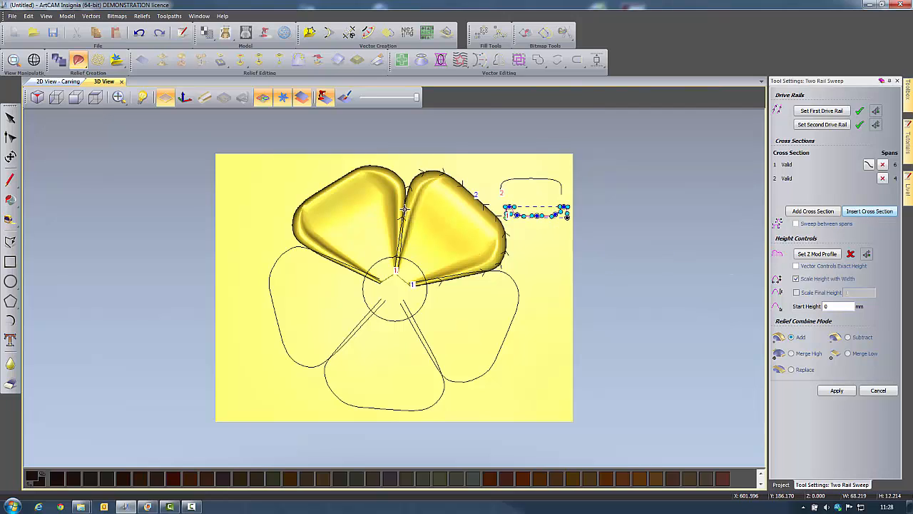
pyautogui.click(484, 272)
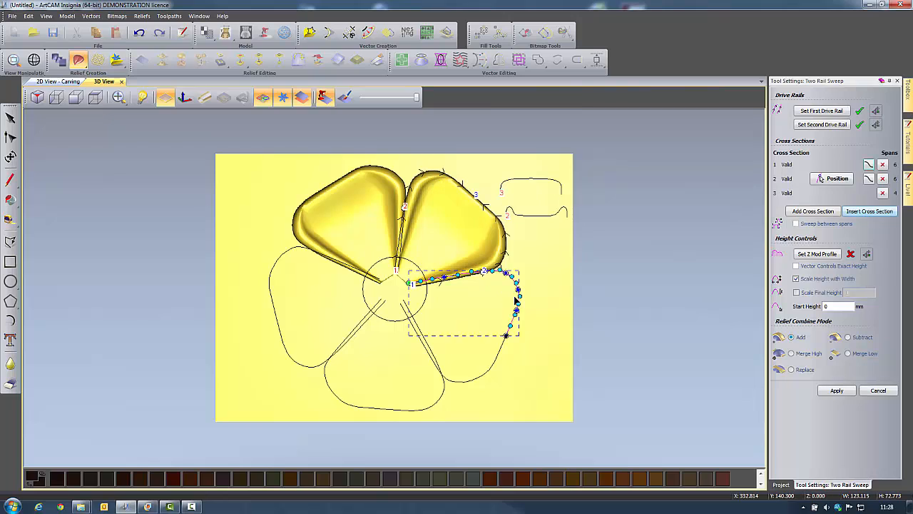
pyautogui.click(583, 197)
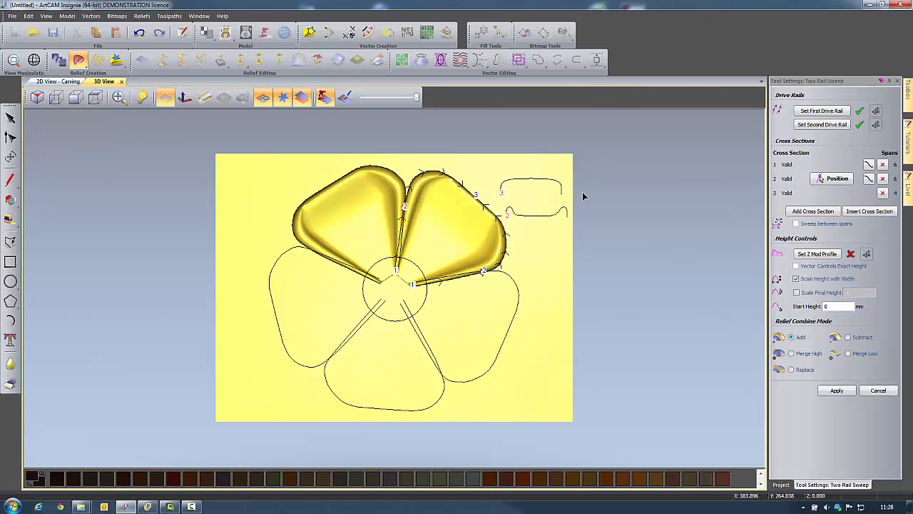
# Insert the arched upper curve as another cross section near the second petal's outer end.
pyautogui.click(541, 183)
pyautogui.click(865, 214)
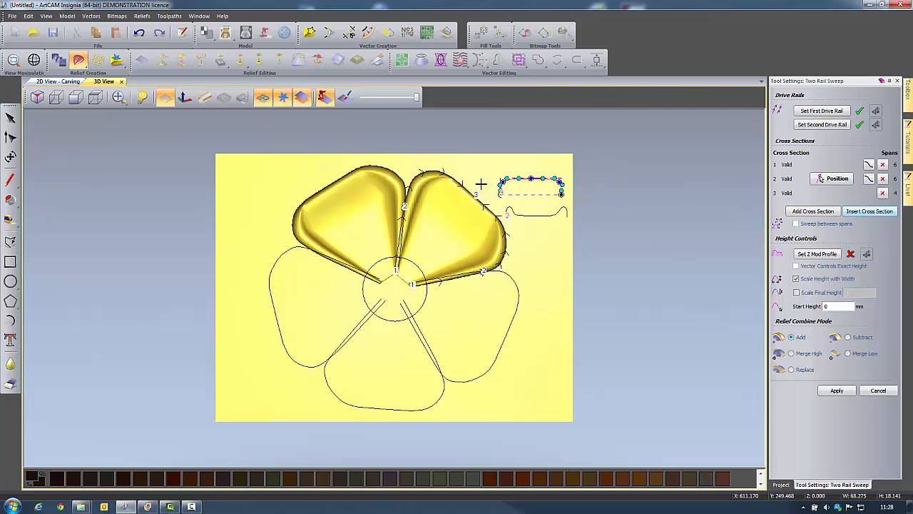
pyautogui.click(496, 214)
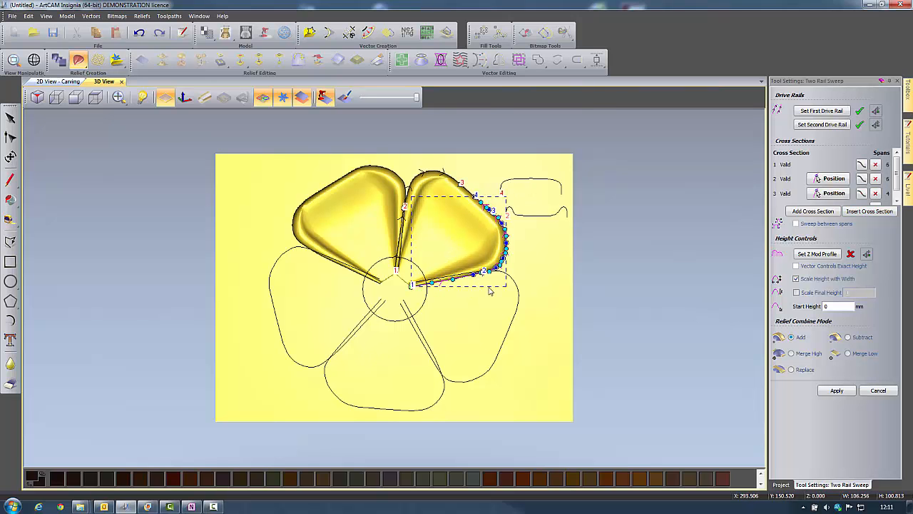
# Examine the seam where the second petal's preview meets the first petal, close up and with the vectors hidden.
pyautogui.moveTo(490, 290); pyautogui.dragTo(476, 264)
pyautogui.scroll(5, 403, 211)
pyautogui.scroll(2, 392, 255)
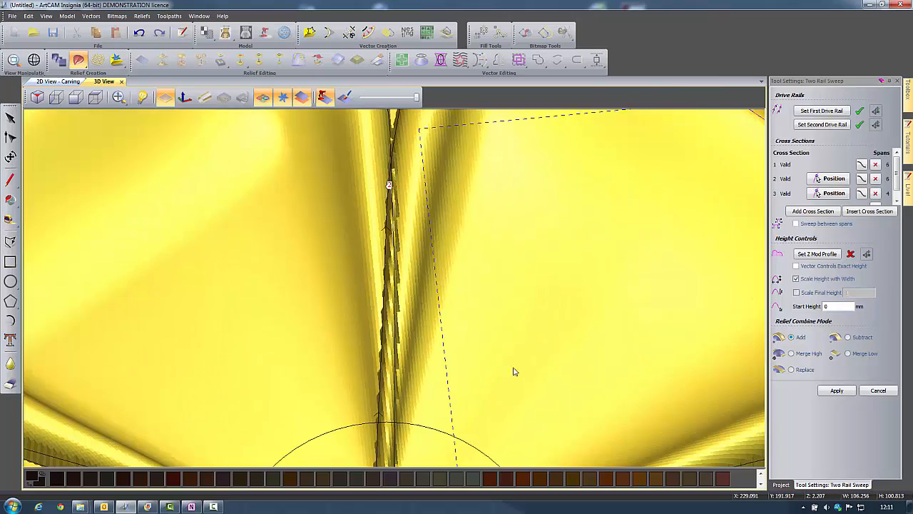
pyautogui.moveTo(512, 367); pyautogui.dragTo(541, 295)
pyautogui.scroll(-3, 542, 295)
pyautogui.moveTo(542, 293); pyautogui.dragTo(492, 310, button='middle')
pyautogui.moveTo(491, 314); pyautogui.dragTo(312, 292)
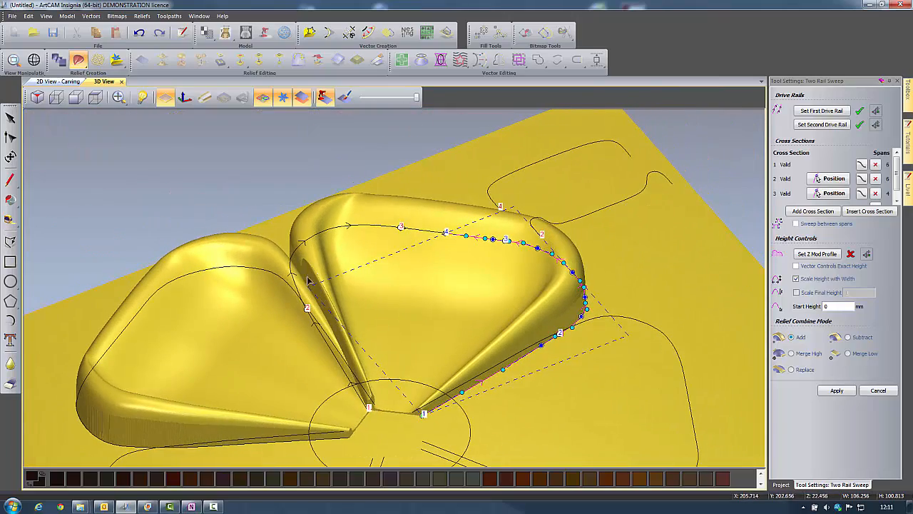
pyautogui.click(263, 97)
pyautogui.moveTo(311, 334)
pyautogui.mouseDown()
pyautogui.moveTo(336, 326)
pyautogui.moveTo(347, 300)
pyautogui.moveTo(306, 336)
pyautogui.mouseUp()
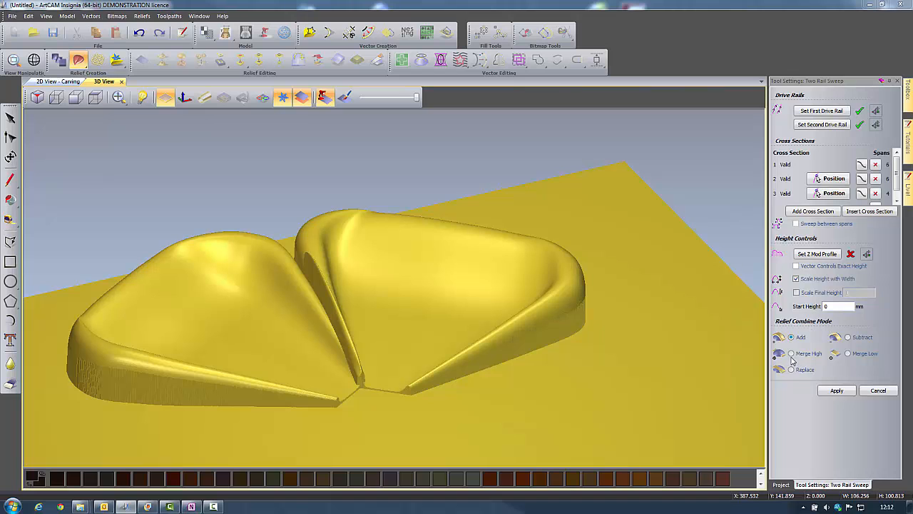
# Set the second petal's relief combine mode to Merge High, apply the sweep and close the tool.
pyautogui.click(791, 354)
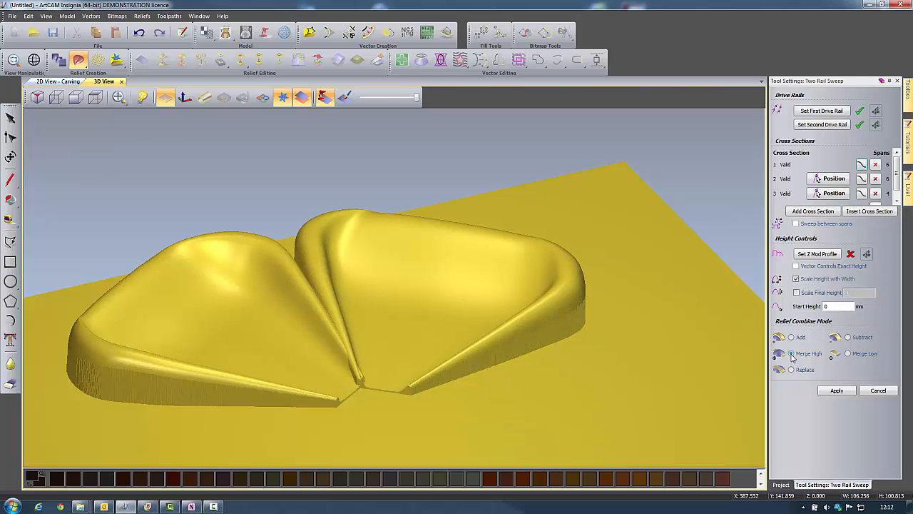
pyautogui.moveTo(334, 272); pyautogui.dragTo(418, 364)
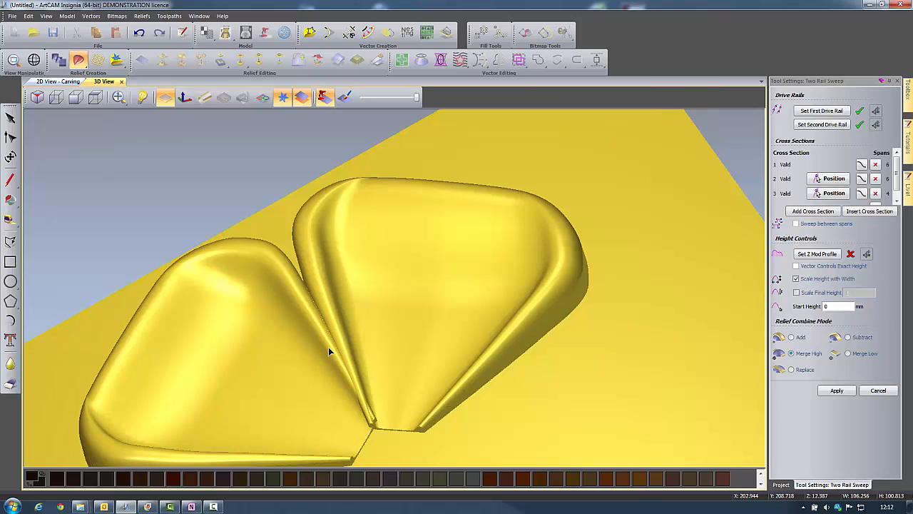
pyautogui.click(837, 391)
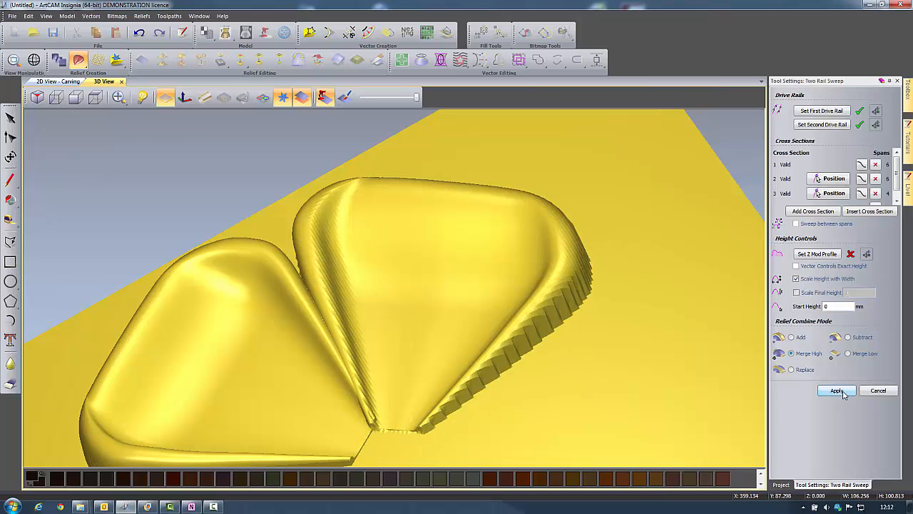
pyautogui.click(878, 390)
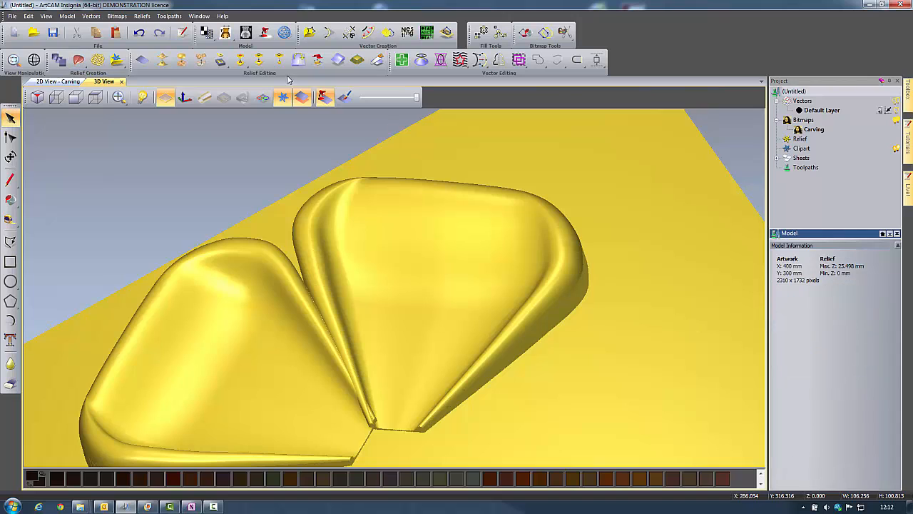
# Show the vectors from above and reverse the second rail vector of each of the three remaining petals.
pyautogui.click(95, 97)
pyautogui.click(262, 98)
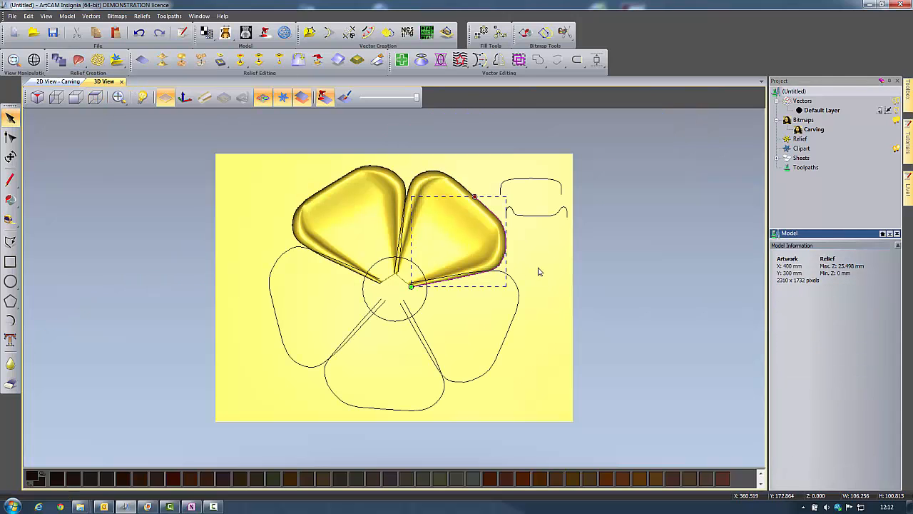
pyautogui.click(511, 308)
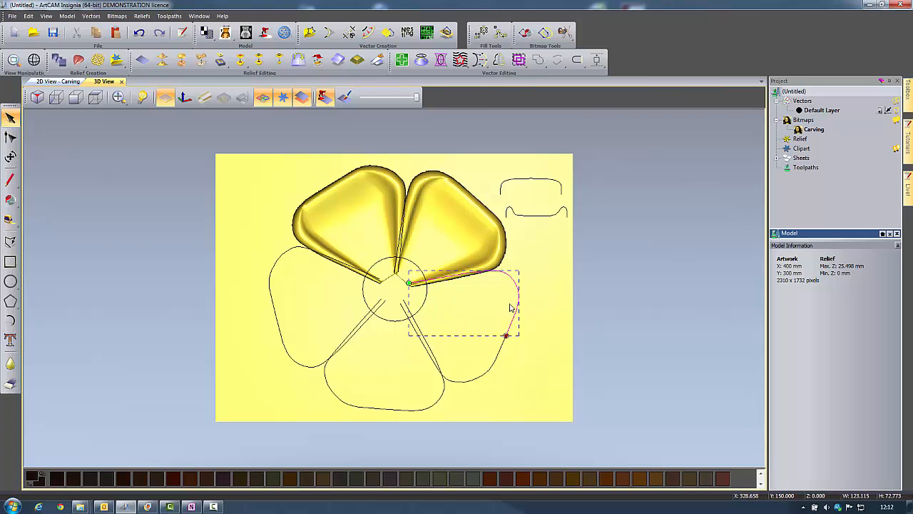
pyautogui.click(468, 385)
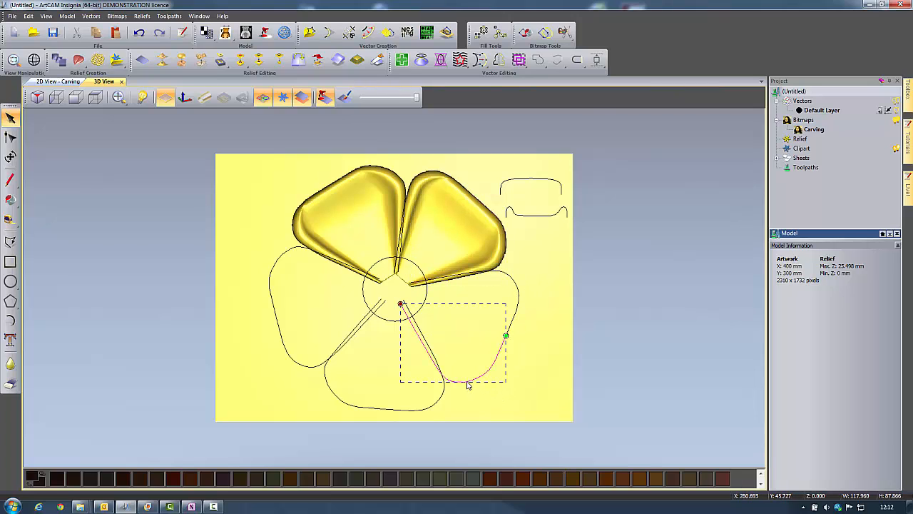
pyautogui.keyDown('shift'); pyautogui.click(331, 396); pyautogui.keyUp('shift')
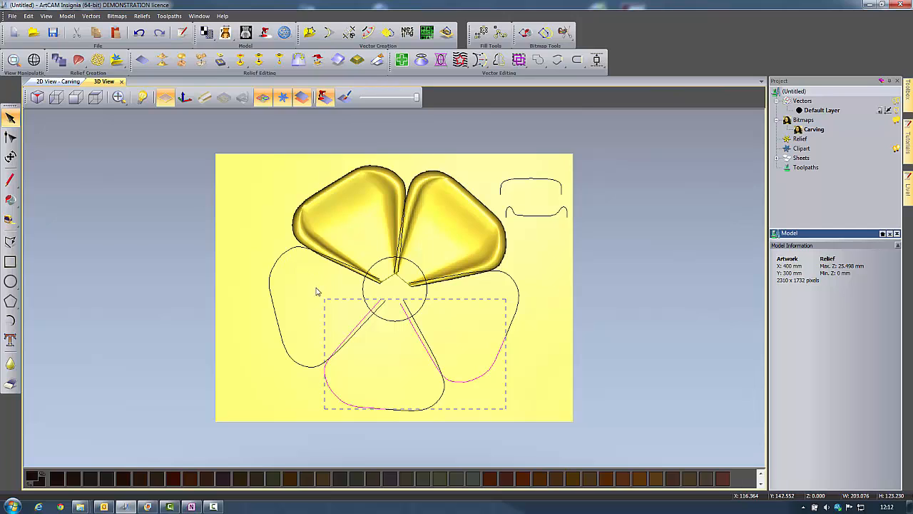
pyautogui.keyDown('shift'); pyautogui.click(285, 255); pyautogui.keyUp('shift')
pyautogui.rightClick(284, 255)
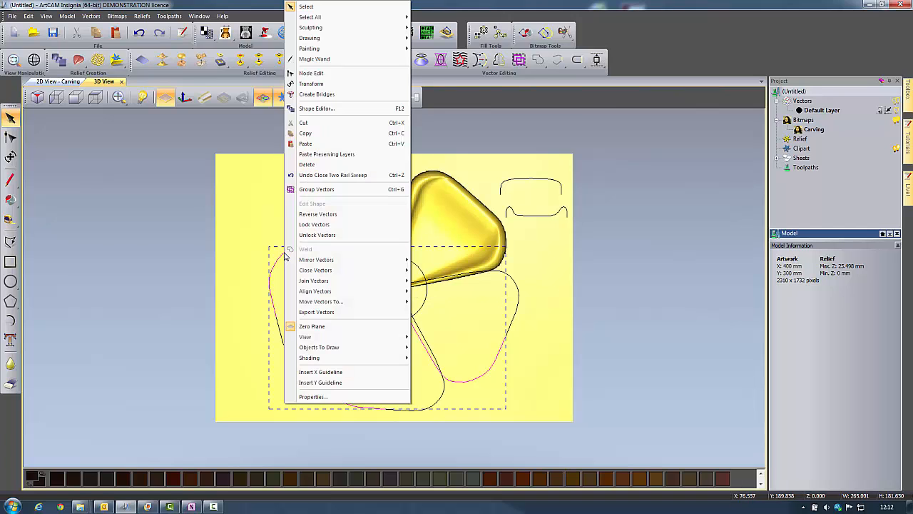
pyautogui.click(332, 215)
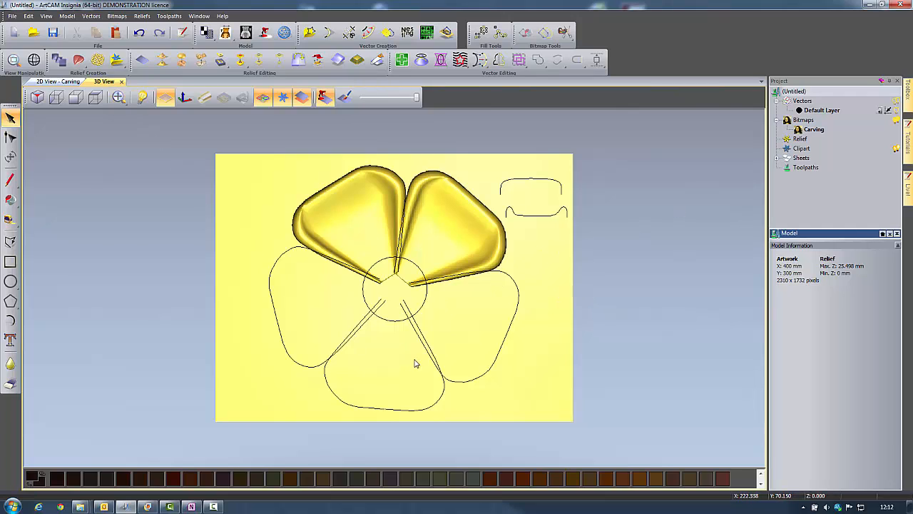
# Start a Two Rail Sweep for the lower-right petal using its two rails and both cross-section curves.
pyautogui.click(505, 276)
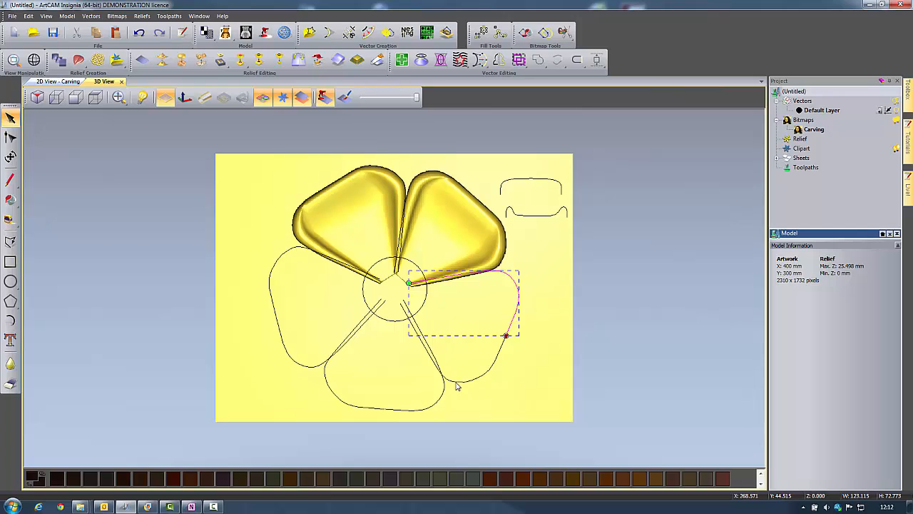
pyautogui.keyDown('shift'); pyautogui.click(538, 216); pyautogui.keyUp('shift')
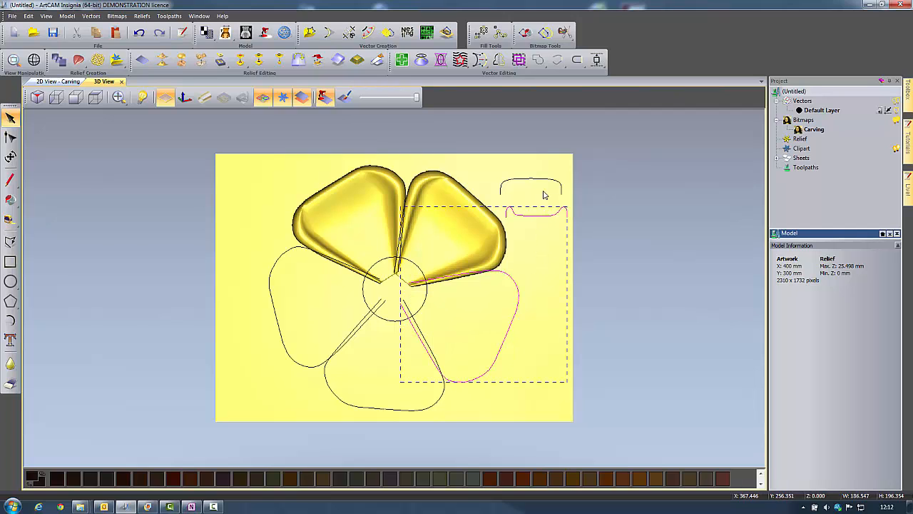
pyautogui.keyDown('shift'); pyautogui.click(546, 184); pyautogui.keyUp('shift')
pyautogui.click(78, 60)
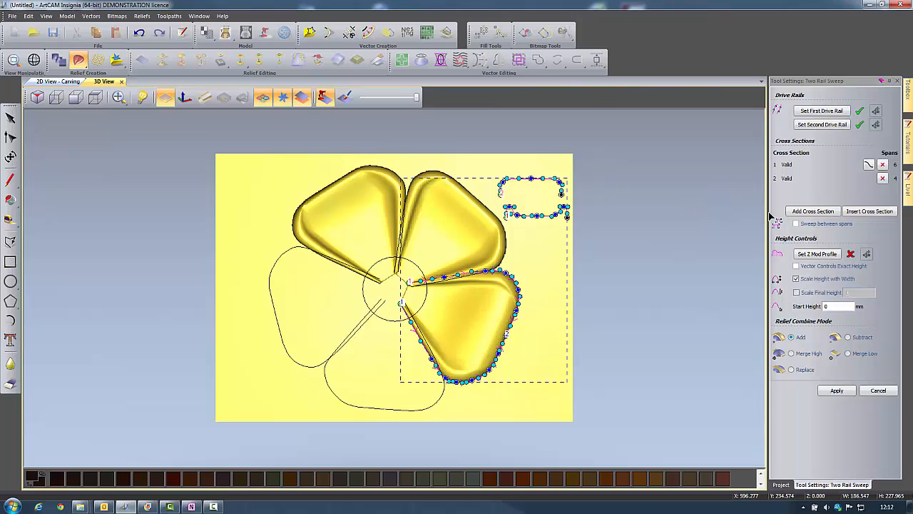
# Insert the lower dipped curve as another cross section partway along the lower-right petal's two rails.
pyautogui.click(536, 227)
pyautogui.click(526, 217)
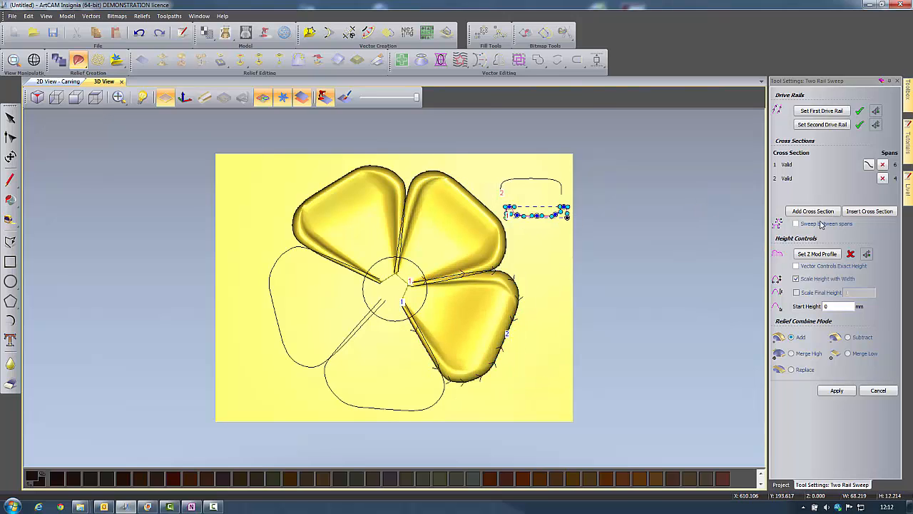
pyautogui.click(867, 212)
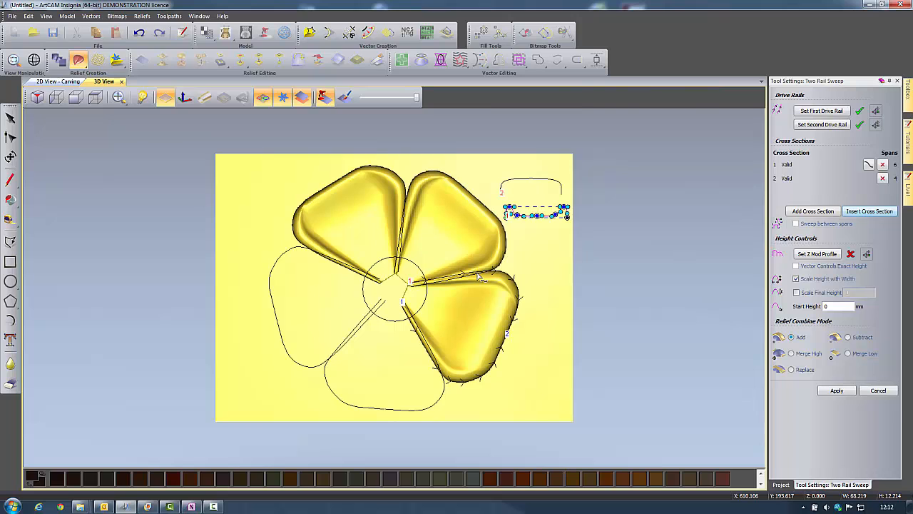
pyautogui.click(435, 356)
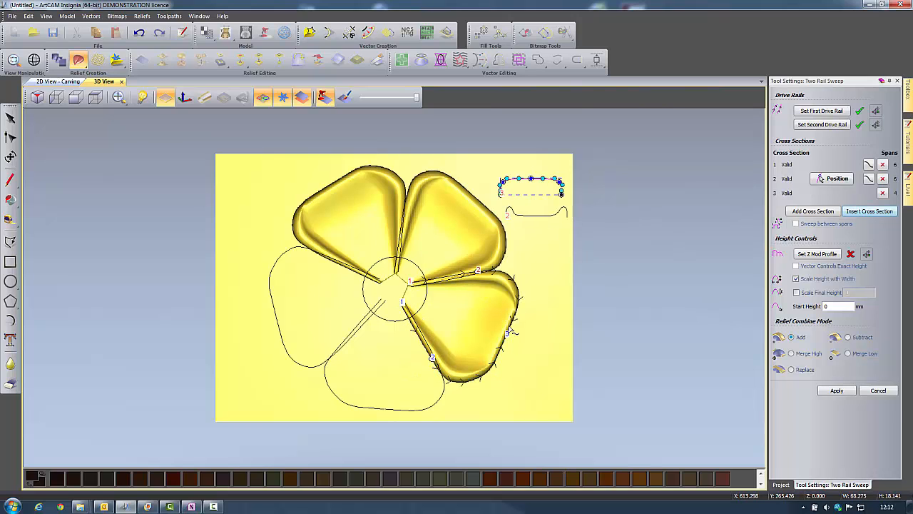
# Insert the arched curve near the lower-right petal's outer end and apply the sweep with Merge High.
pyautogui.click(498, 362)
pyautogui.click(792, 354)
pyautogui.click(841, 391)
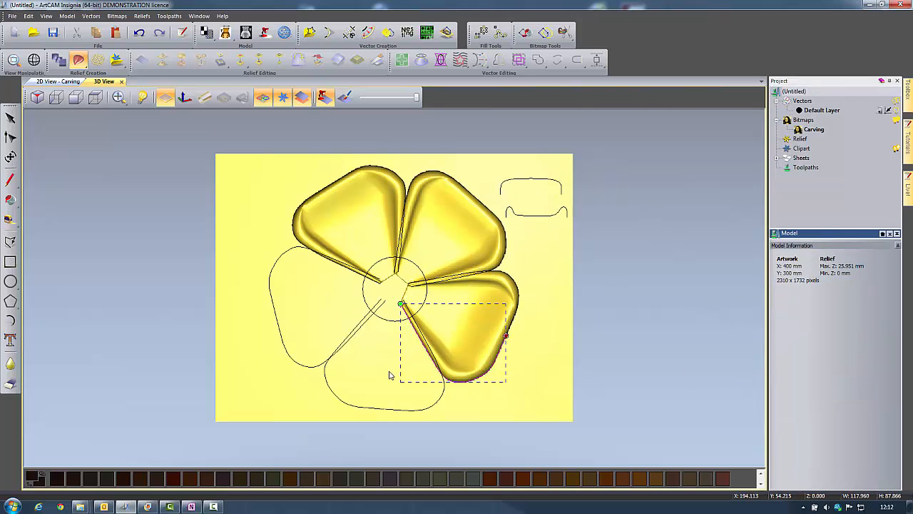
# Start a Two Rail Sweep for the bottom petal using its two rails and both cross-section curves.
pyautogui.click(397, 410)
pyautogui.keyDown('shift'); pyautogui.click(334, 395); pyautogui.keyUp('shift')
pyautogui.keyDown('shift'); pyautogui.click(536, 214); pyautogui.keyUp('shift')
pyautogui.keyDown('shift'); pyautogui.click(536, 179); pyautogui.keyUp('shift')
pyautogui.click(78, 60)
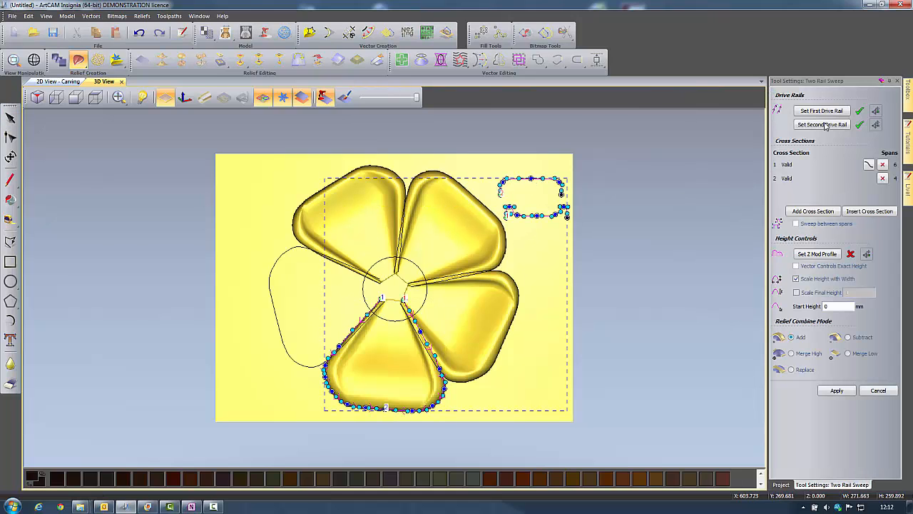
# Insert the lower dipped curve as another cross section partway along the bottom petal's two rails.
pyautogui.click(868, 211)
pyautogui.click(554, 215)
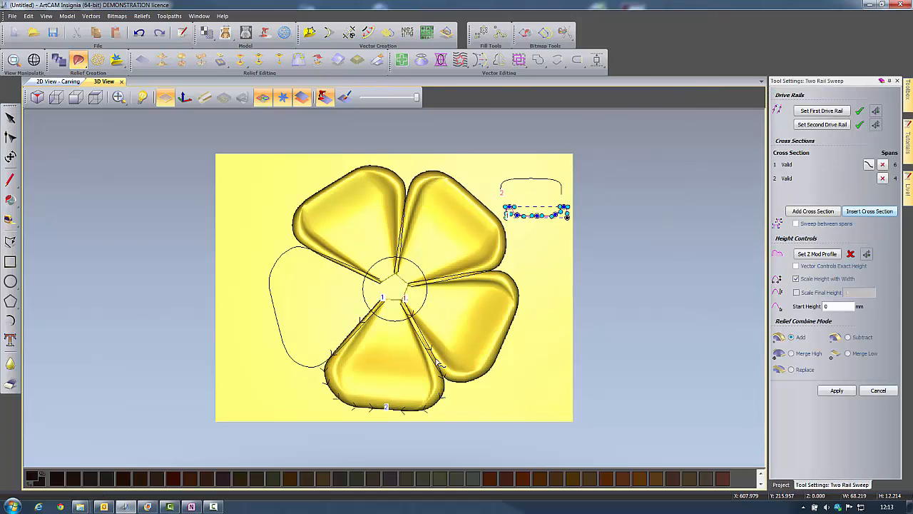
pyautogui.click(341, 352)
# Insert the arched curve near the bottom petal's outer end, apply the sweep with Merge High and close the tool.
pyautogui.click(551, 187)
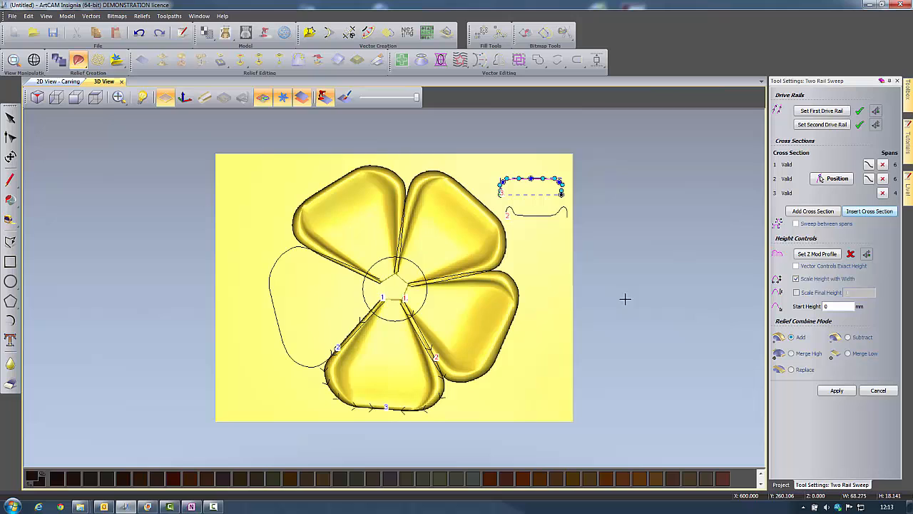
pyautogui.click(363, 408)
pyautogui.click(837, 390)
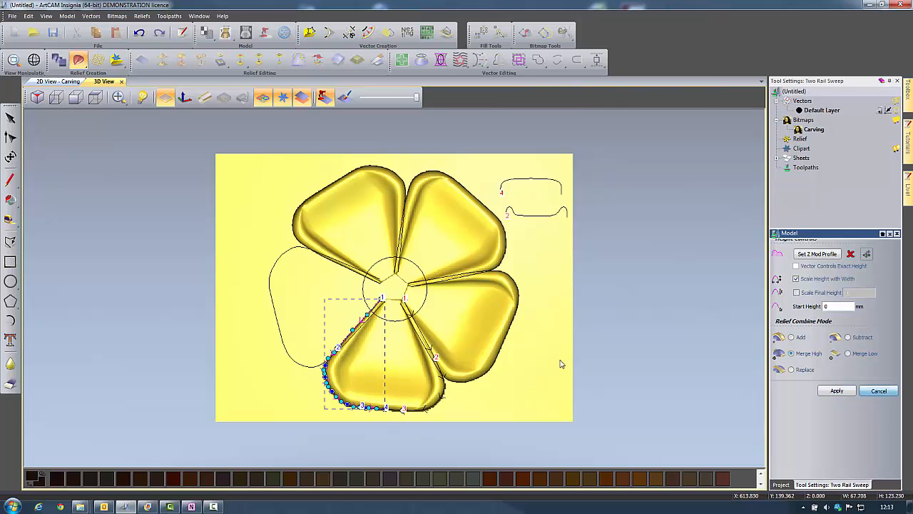
# Start a Two Rail Sweep for the last petal on the left using its two rails and both cross-section curves.
pyautogui.keyDown('shift'); pyautogui.click(291, 249); pyautogui.keyUp('shift')
pyautogui.keyDown('shift'); pyautogui.click(549, 215); pyautogui.keyUp('shift')
pyautogui.keyDown('shift'); pyautogui.click(532, 179); pyautogui.keyUp('shift')
pyautogui.click(79, 60)
# Insert the lower dipped curve as another cross section partway along the left petal's two rails.
pyautogui.click(859, 210)
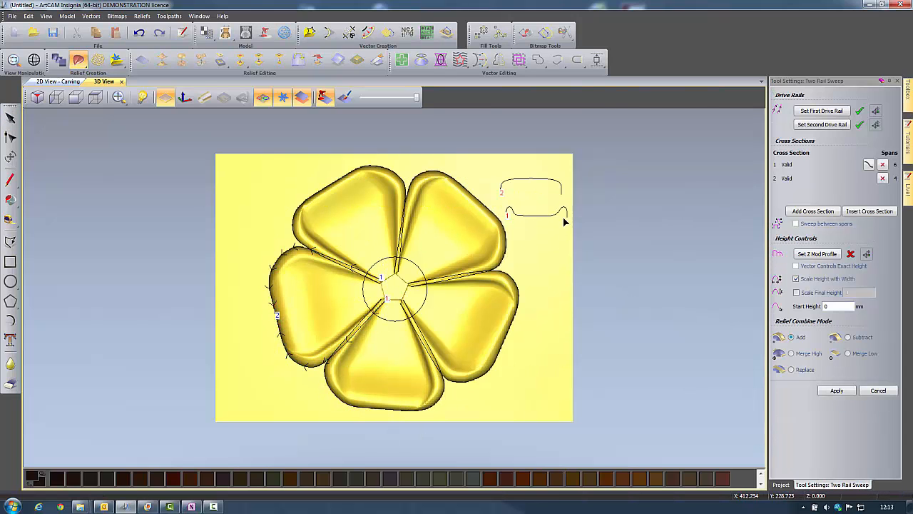
pyautogui.click(564, 218)
pyautogui.click(851, 212)
pyautogui.click(336, 352)
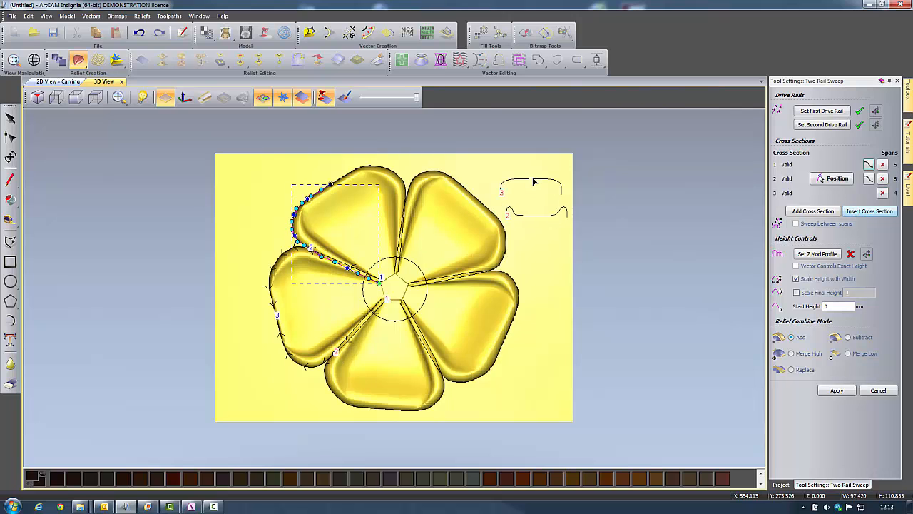
# Insert the arched curve near the left petal's outer end, apply the sweep with Merge High, close the tool and deselect.
pyautogui.click(534, 182)
pyautogui.click(280, 308)
pyautogui.click(791, 354)
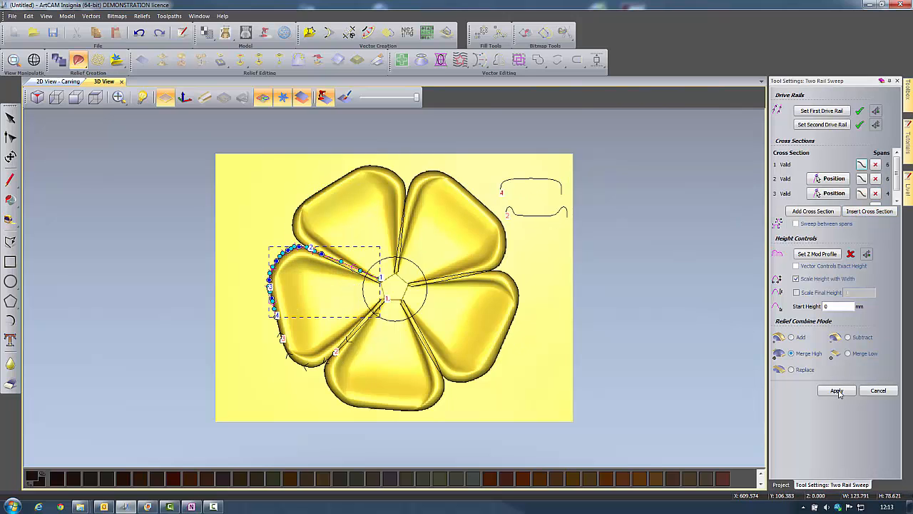
pyautogui.click(837, 391)
pyautogui.click(881, 393)
pyautogui.click(624, 303)
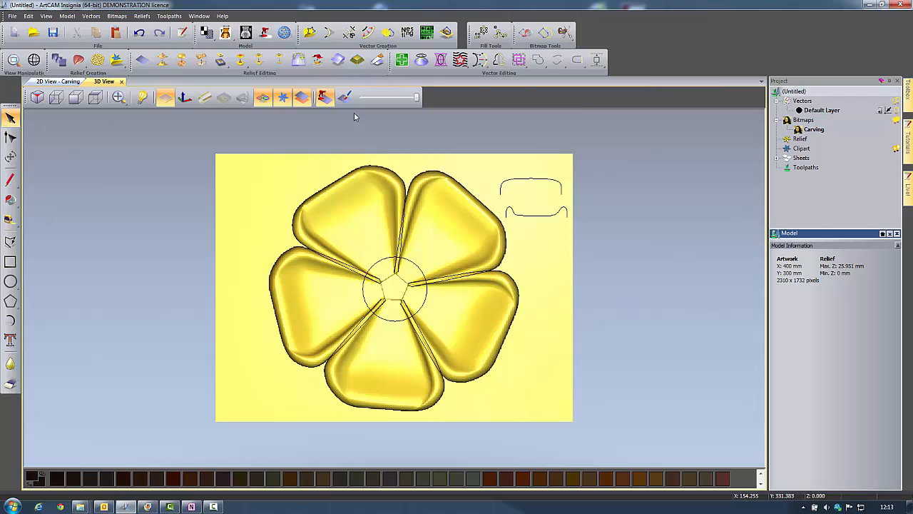
# Give the centre circle a round profile with a start height of 9 mm in the Shape Editor.
pyautogui.moveTo(424, 293); pyautogui.dragTo(448, 329)
pyautogui.scroll(2, 395, 281)
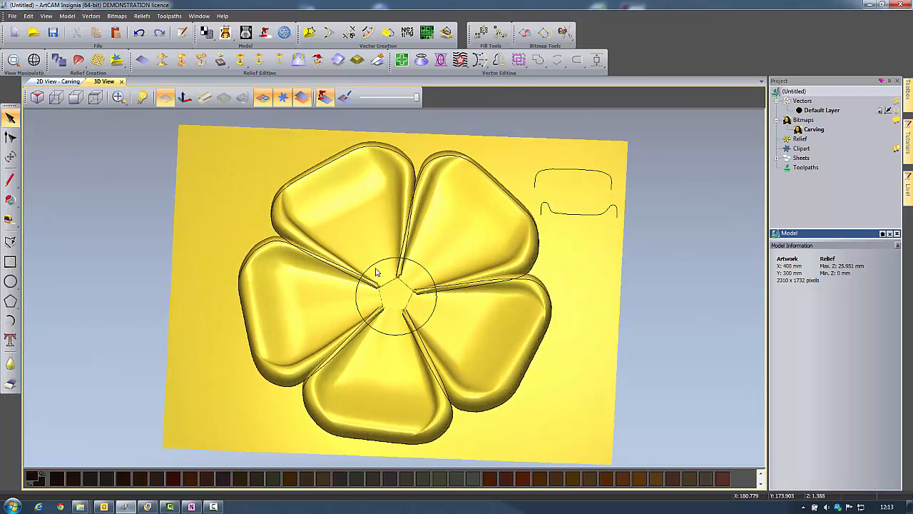
pyautogui.click(378, 265)
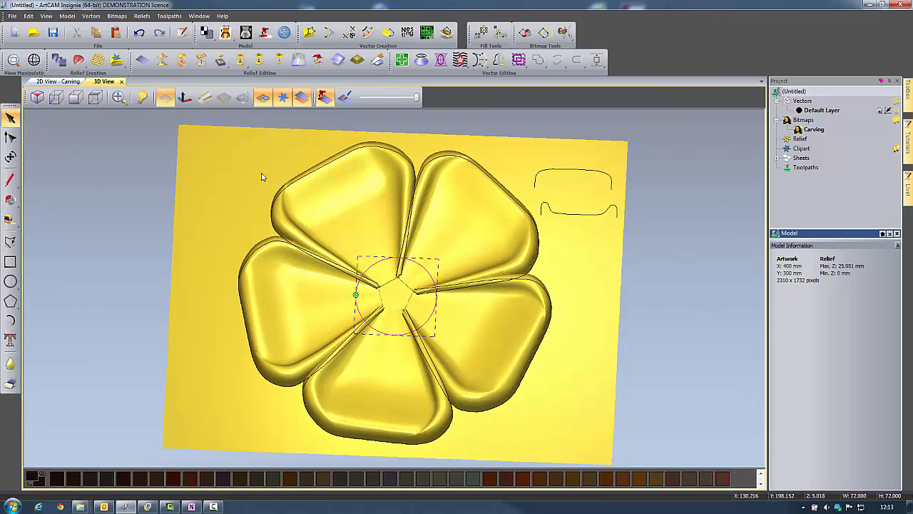
pyautogui.click(59, 59)
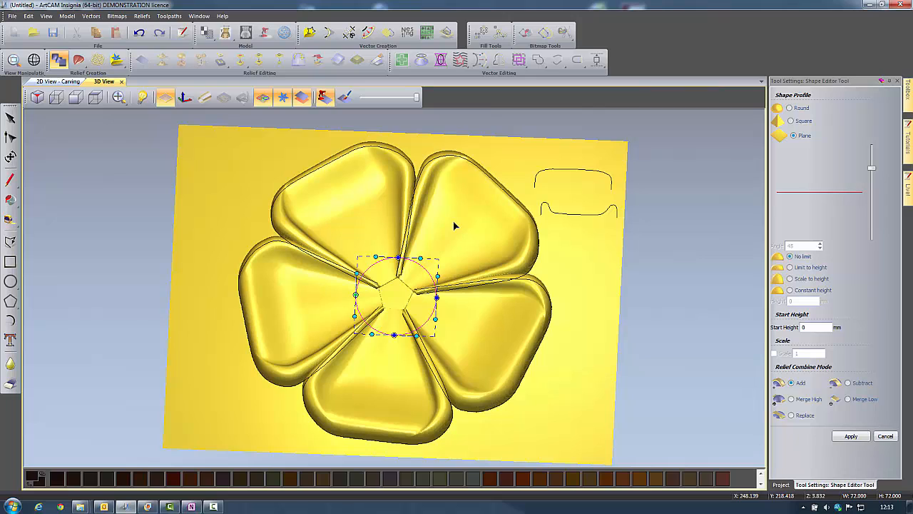
pyautogui.click(790, 108)
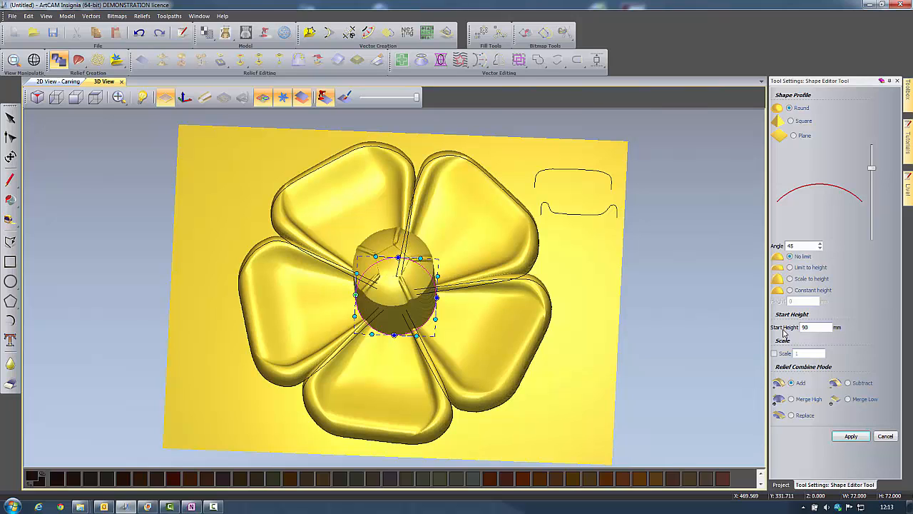
pyautogui.press('BackSpace')
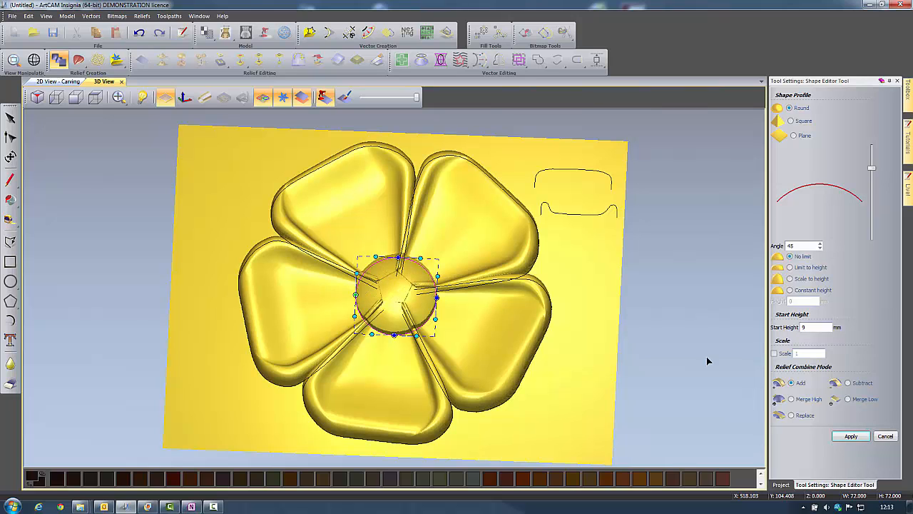
# Hide the vectors, set the centre dome's combine mode to Merge High, apply it and close the Shape Editor.
pyautogui.moveTo(450, 326); pyautogui.dragTo(401, 302)
pyautogui.click(266, 100)
pyautogui.scroll(5, 396, 298)
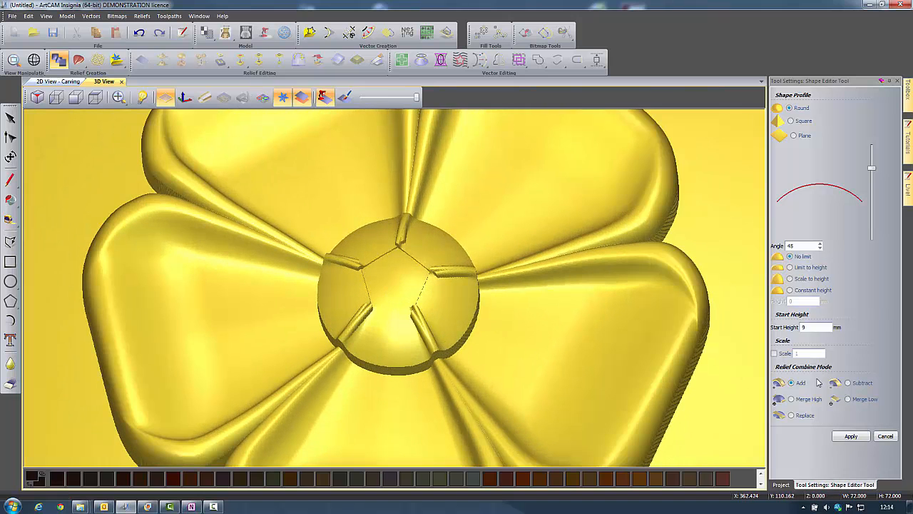
pyautogui.moveTo(420, 370); pyautogui.dragTo(418, 336)
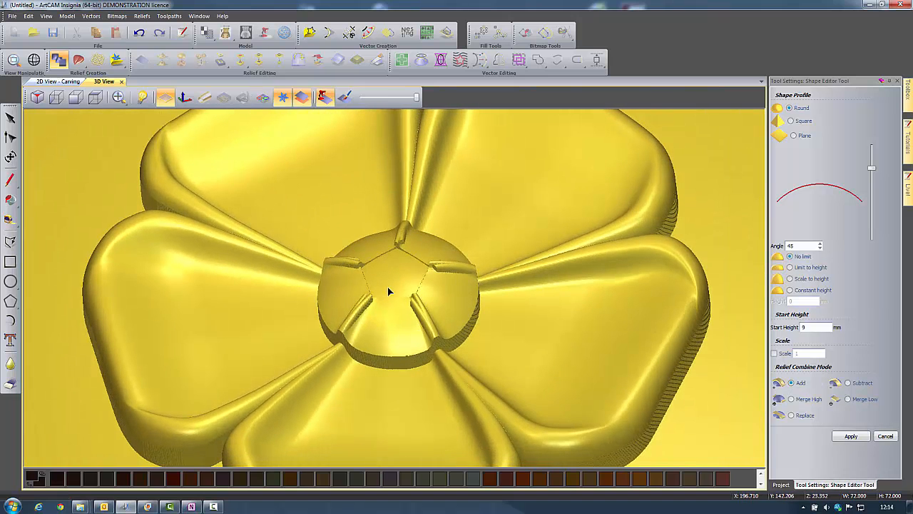
pyautogui.click(791, 400)
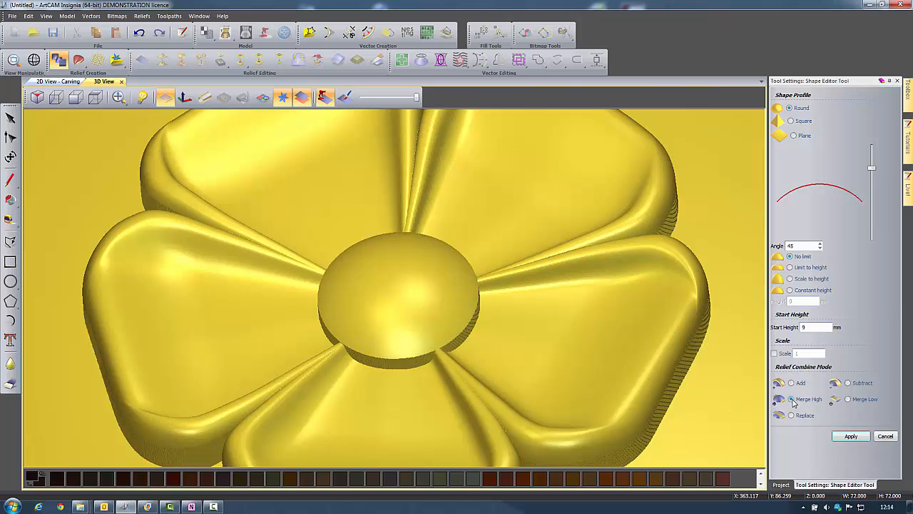
pyautogui.moveTo(389, 305)
pyautogui.mouseDown()
pyautogui.moveTo(390, 350)
pyautogui.moveTo(392, 309)
pyautogui.mouseUp()
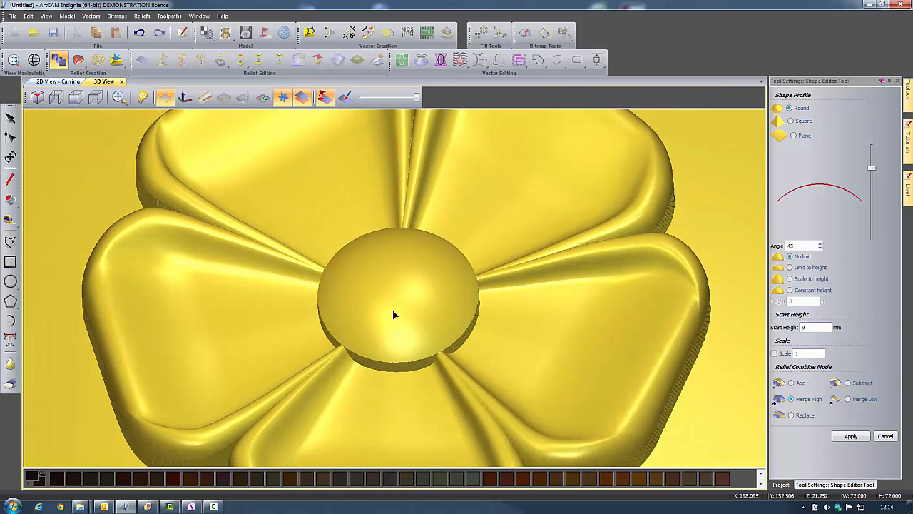
pyautogui.click(851, 437)
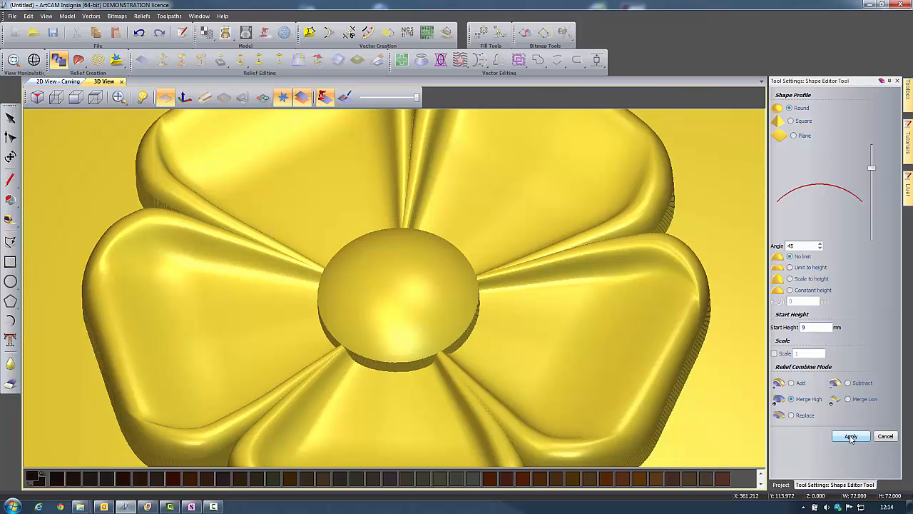
pyautogui.click(877, 440)
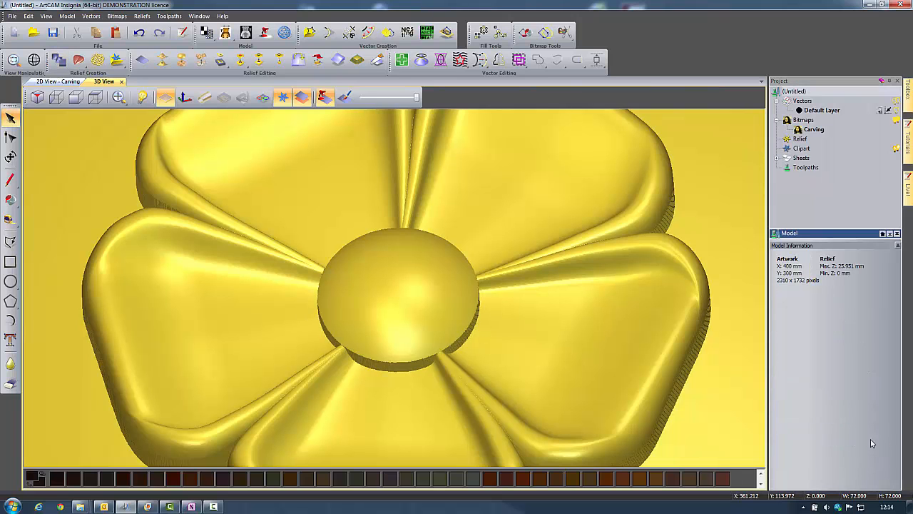
# Compare the modelled centre dome with the crosshatched centre in the 2D reference photo and check the circle's selection.
pyautogui.moveTo(443, 329)
pyautogui.mouseDown()
pyautogui.moveTo(430, 298)
pyautogui.moveTo(428, 333)
pyautogui.mouseUp()
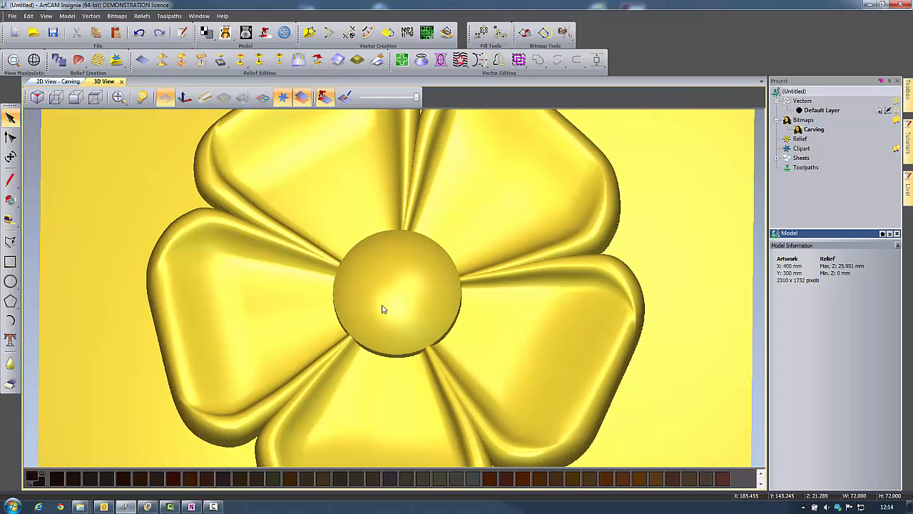
pyautogui.click(59, 81)
pyautogui.scroll(3, 387, 291)
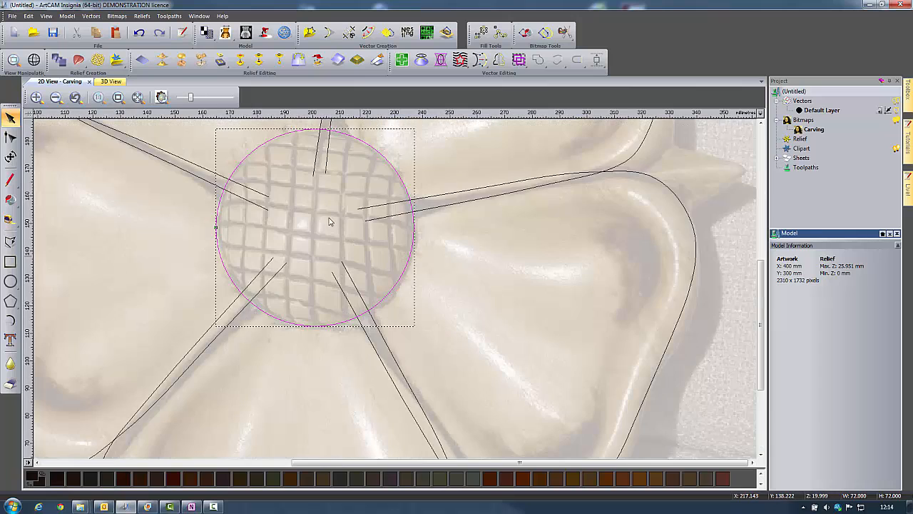
pyautogui.moveTo(275, 200); pyautogui.dragTo(307, 271, button='middle')
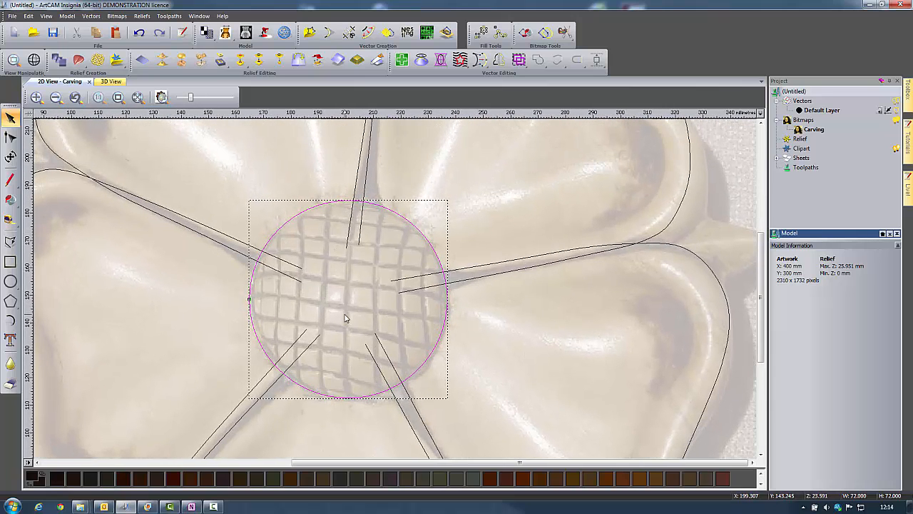
pyautogui.click(111, 81)
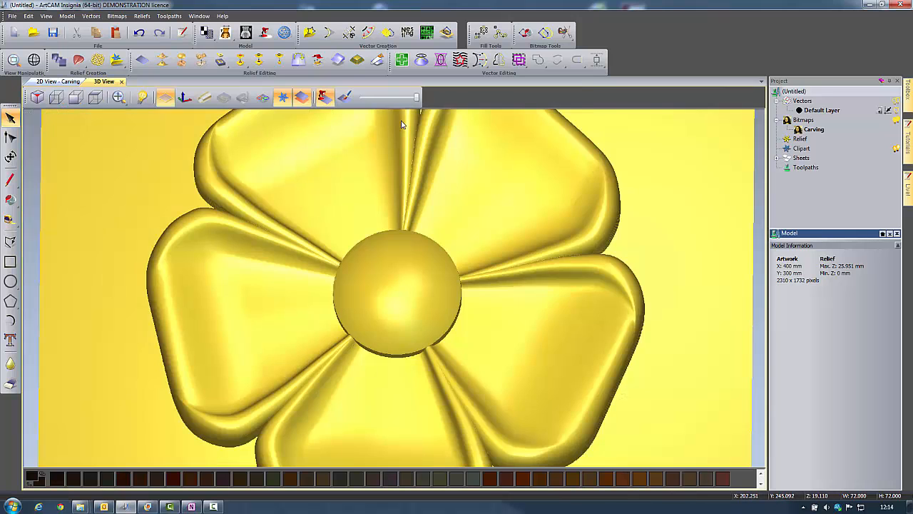
pyautogui.click(263, 98)
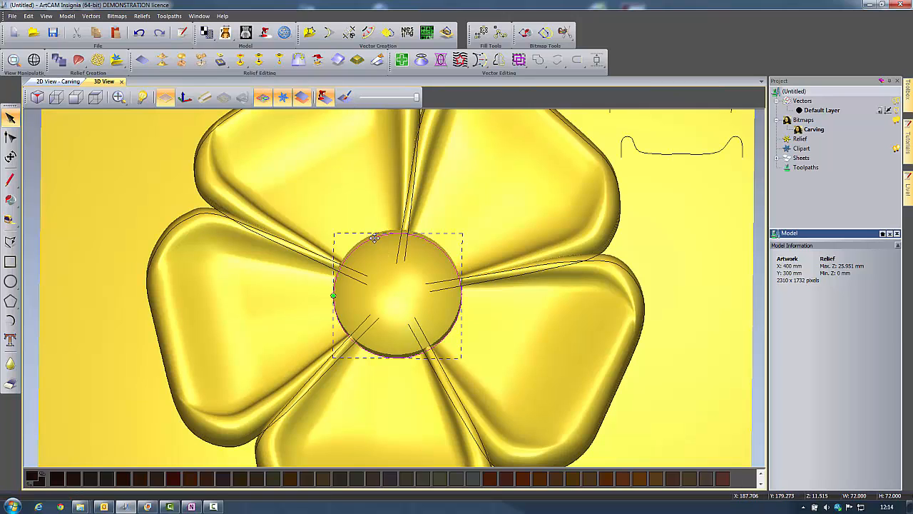
pyautogui.click(263, 100)
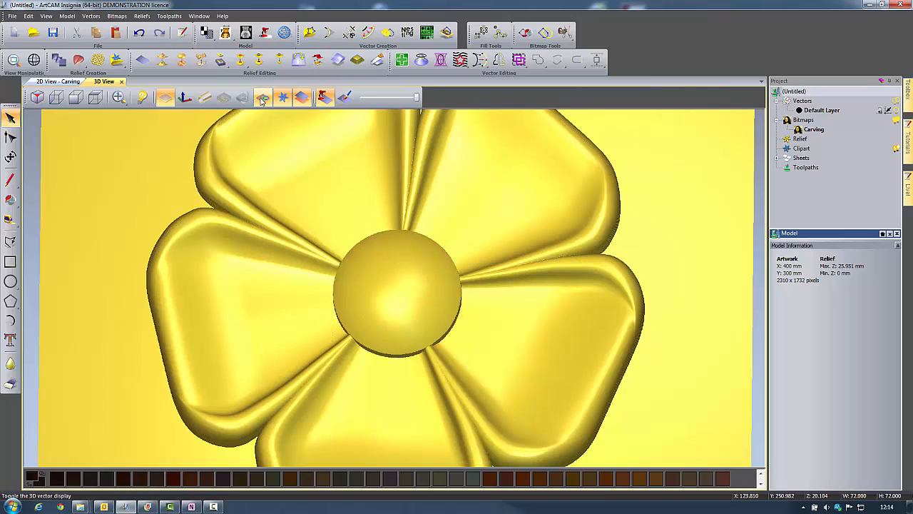
# Add a pyramid texture of size 5 and Z height 1 within the selected centre circle using Texture Relief.
pyautogui.click(181, 62)
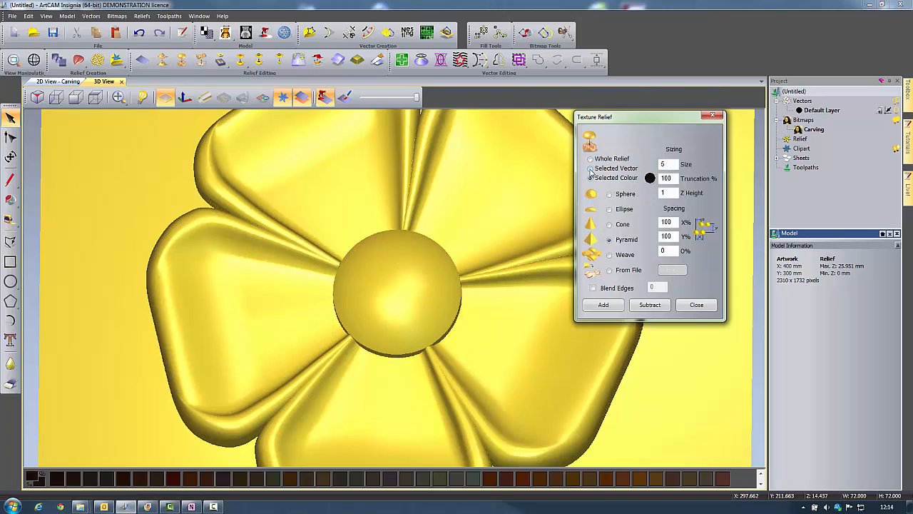
pyautogui.click(591, 169)
pyautogui.click(602, 305)
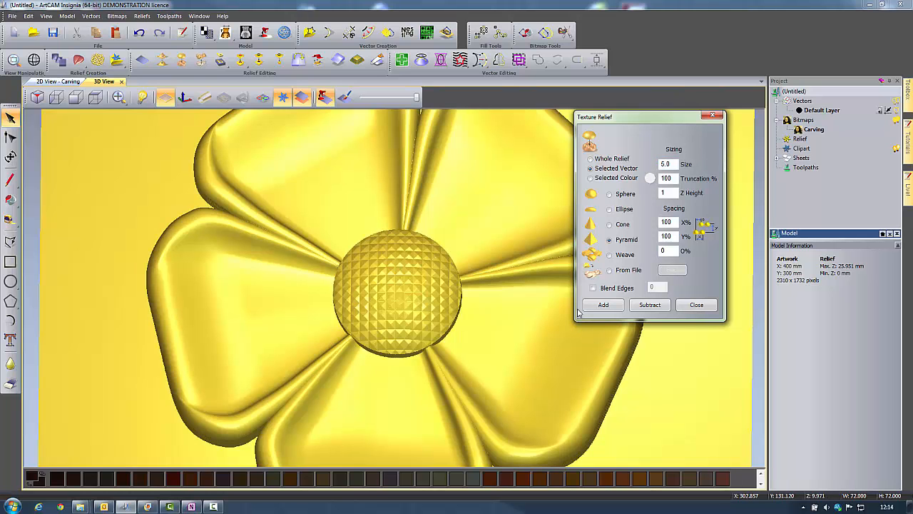
pyautogui.moveTo(378, 321)
pyautogui.mouseDown()
pyautogui.moveTo(408, 246)
pyautogui.moveTo(396, 325)
pyautogui.mouseUp()
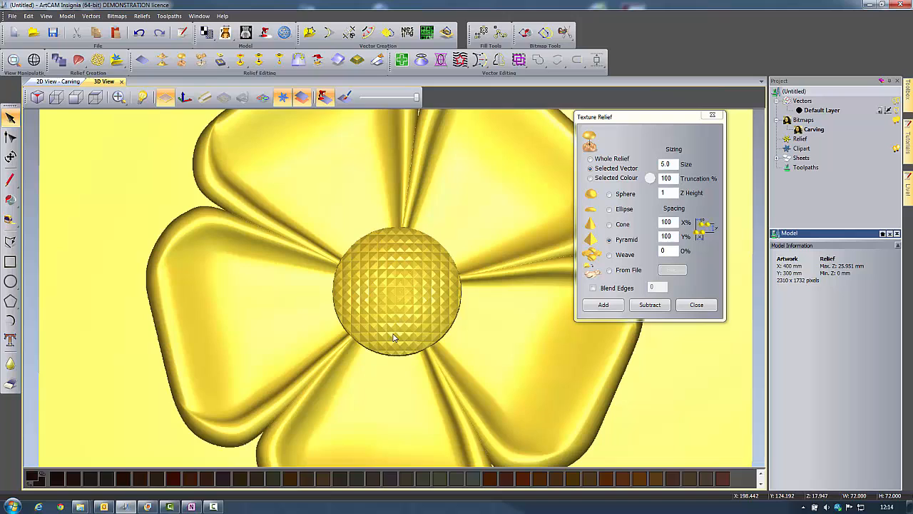
# Close Texture Relief and strengthen the reference photo's contrast in the 2D view to examine the leaf tips between the petals.
pyautogui.click(696, 304)
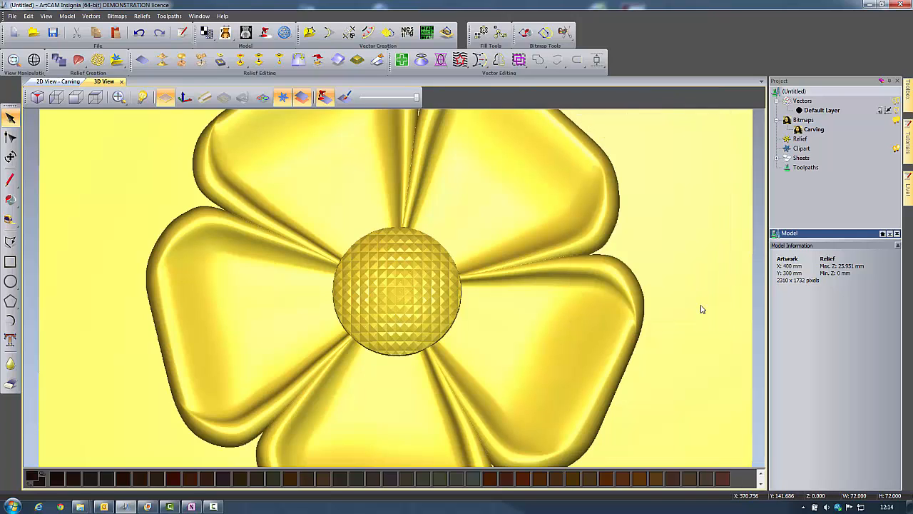
pyautogui.click(119, 97)
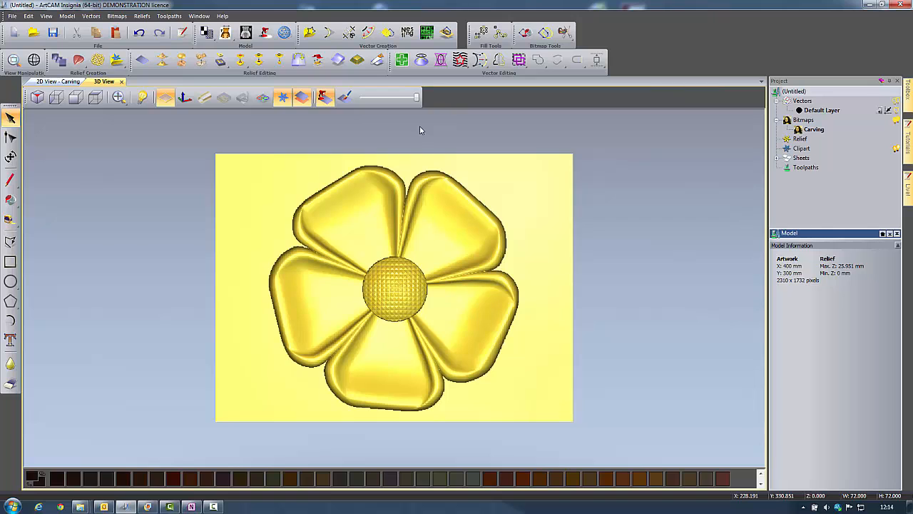
pyautogui.click(59, 81)
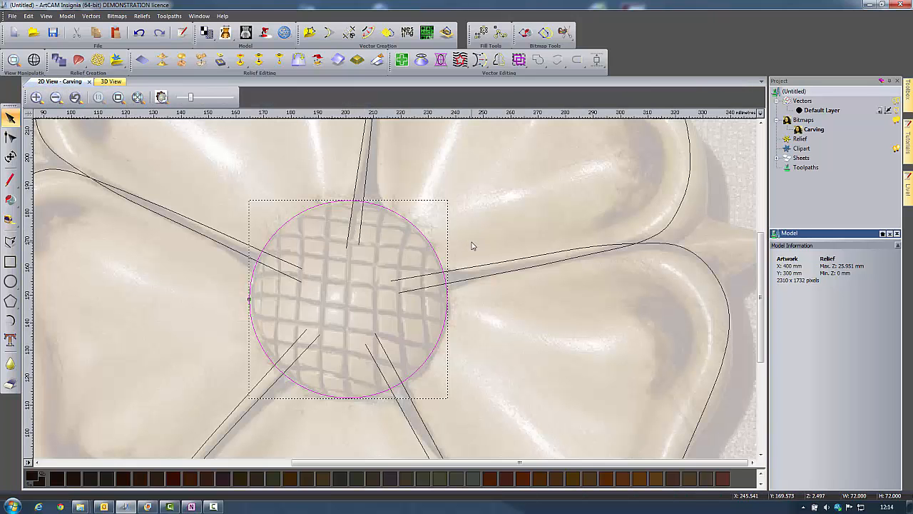
pyautogui.scroll(-2, 471, 245)
pyautogui.moveTo(400, 238); pyautogui.dragTo(397, 250, button='middle')
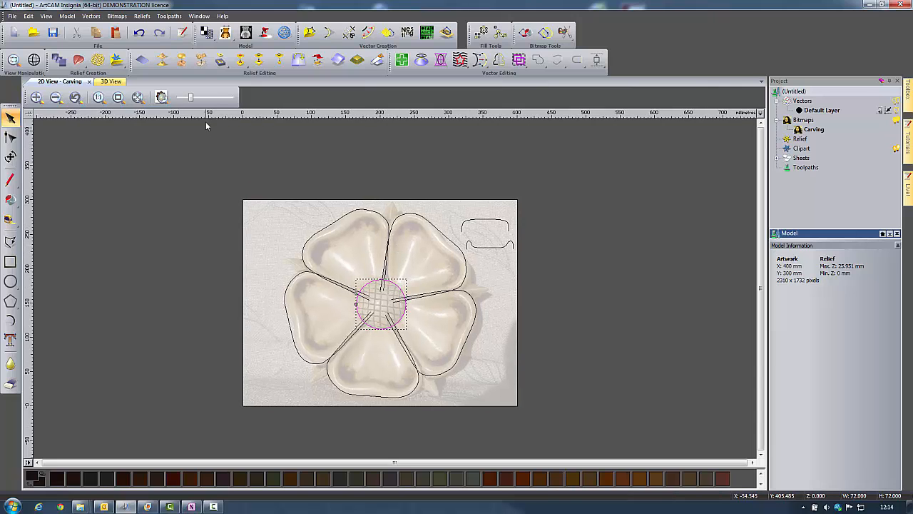
pyautogui.moveTo(191, 97); pyautogui.dragTo(221, 97)
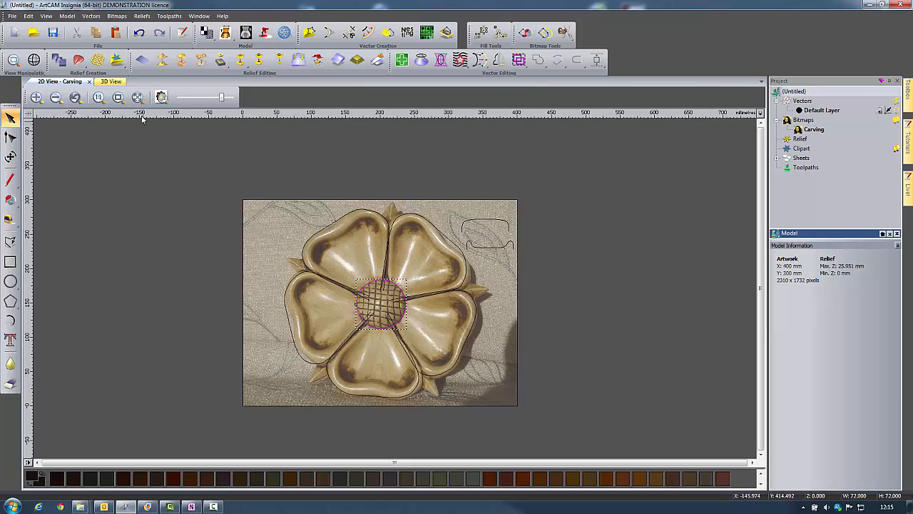
# Return to the 3D view, create a new vector layer named leaf and hide the default layer.
pyautogui.click(110, 81)
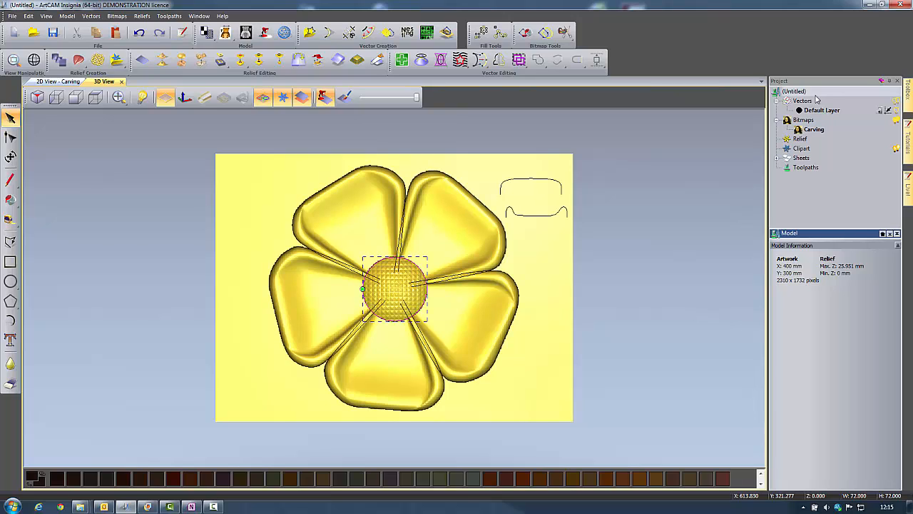
pyautogui.click(803, 101)
pyautogui.click(782, 250)
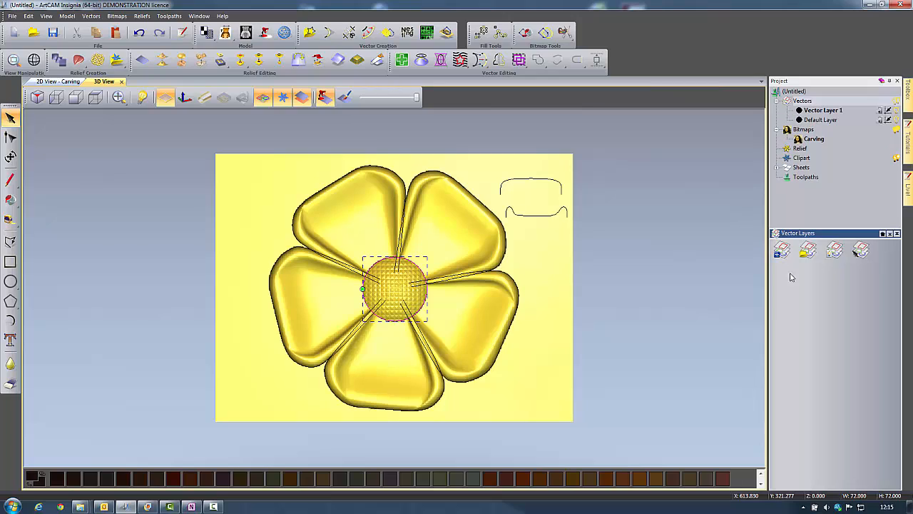
pyautogui.click(824, 110)
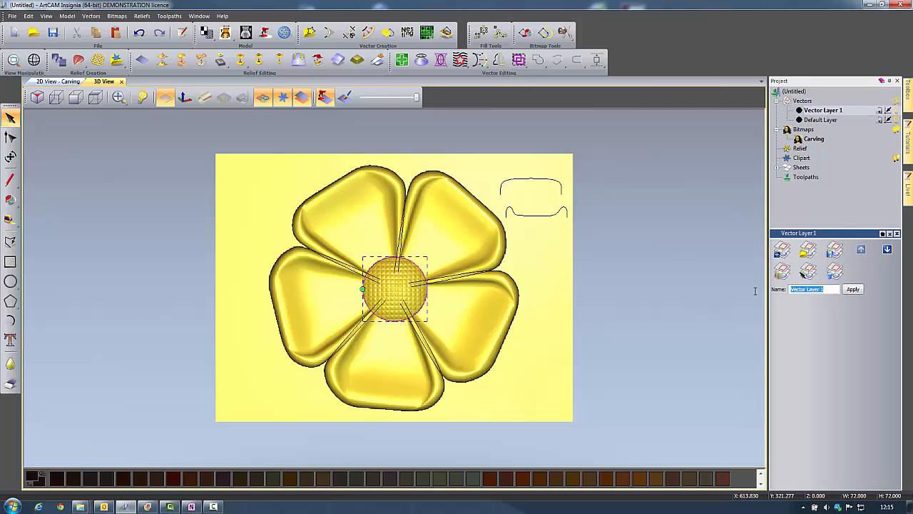
pyautogui.write('leaf')
pyautogui.click(854, 290)
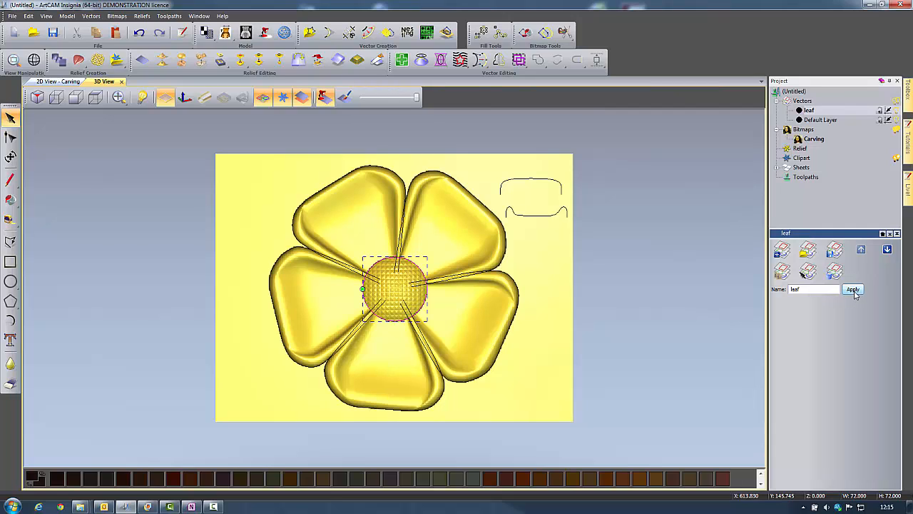
pyautogui.click(897, 119)
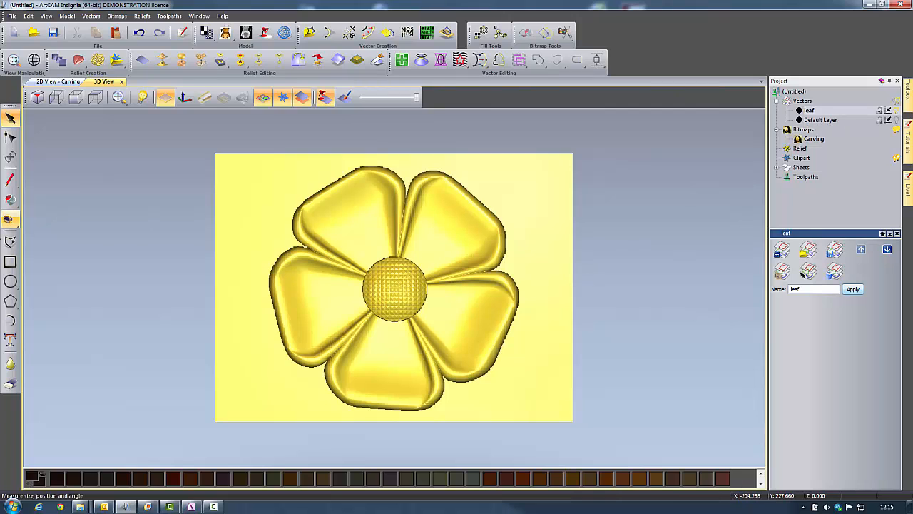
# Draw a straight polyline about 134 mm tall from the model's top edge through the upper petal gap into the centre dome.
pyautogui.click(10, 241)
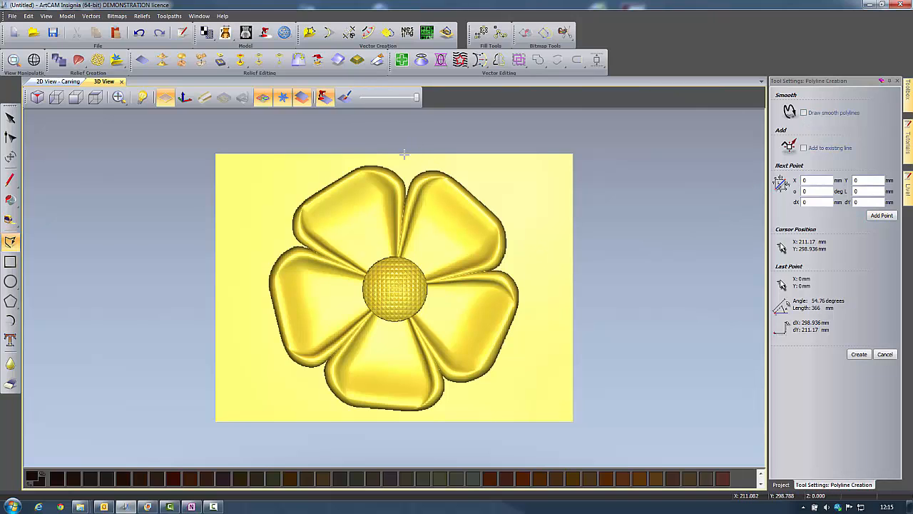
pyautogui.scroll(2, 420, 154)
pyautogui.scroll(2, 401, 163)
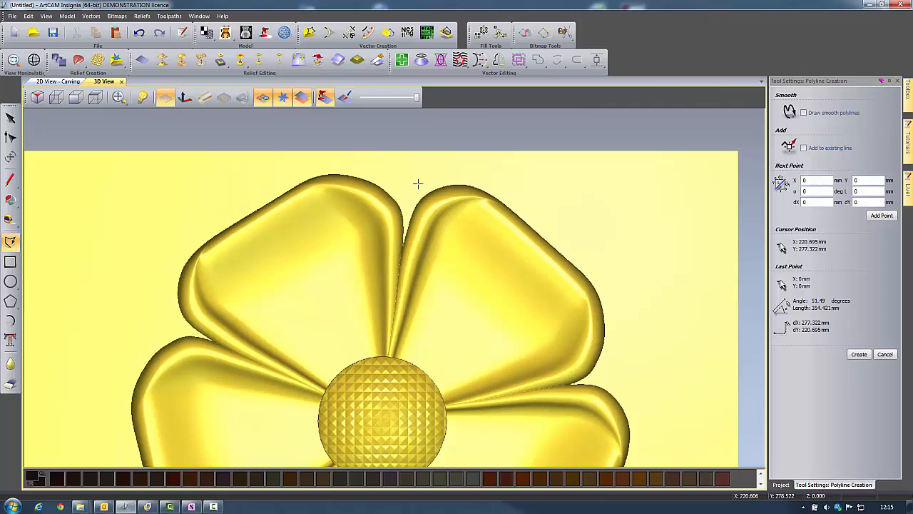
pyautogui.click(412, 152)
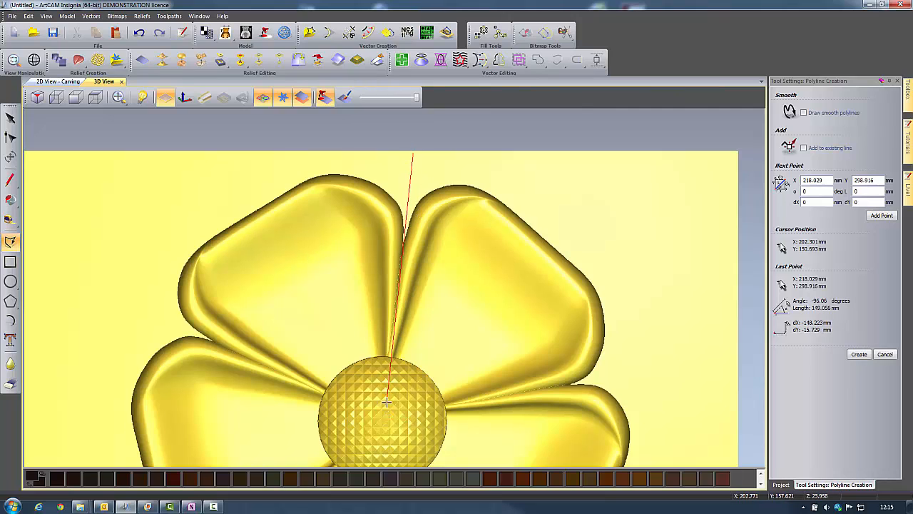
pyautogui.click(386, 392)
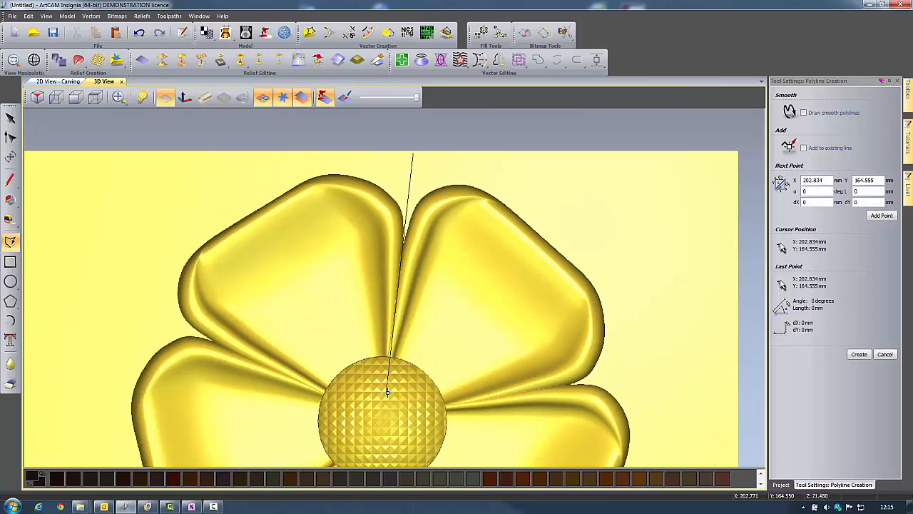
pyautogui.rightClick(530, 342)
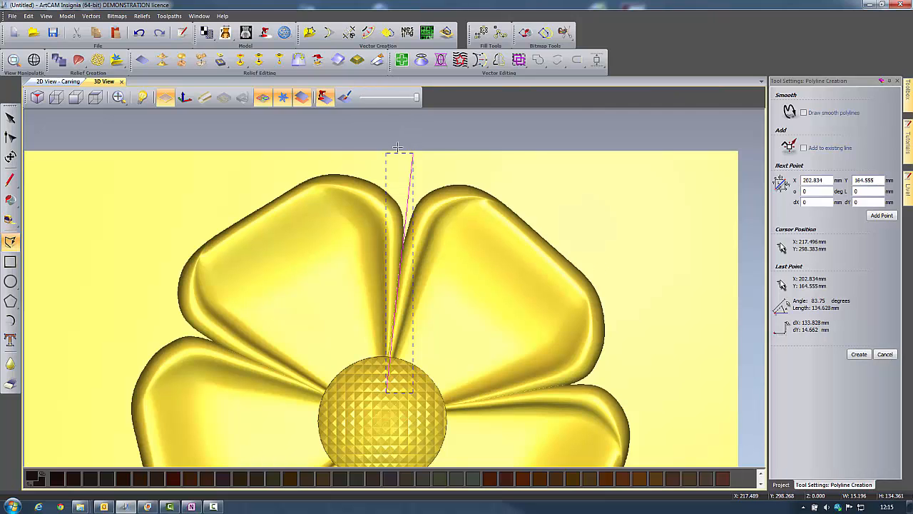
# Display the photo on the relief and trace the top leaf's left side from its tip to the dome with a two-segment polyline.
pyautogui.click(344, 97)
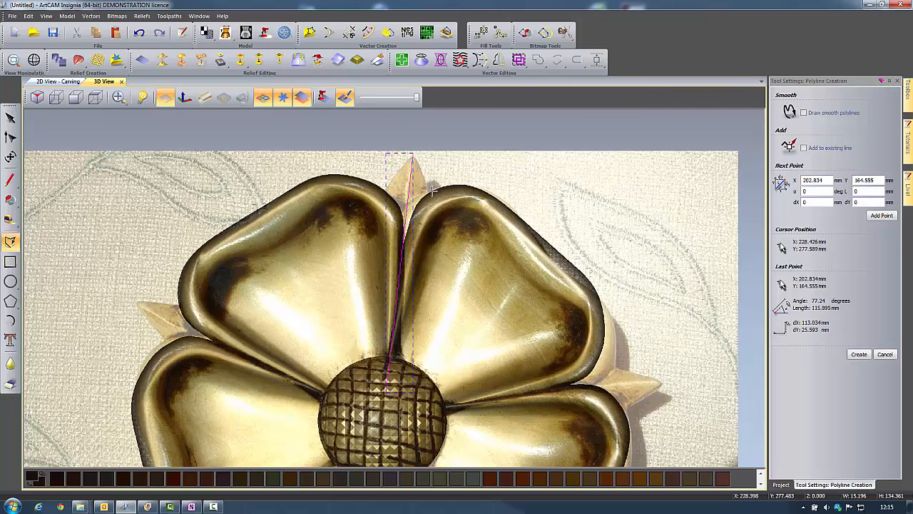
pyautogui.click(413, 155)
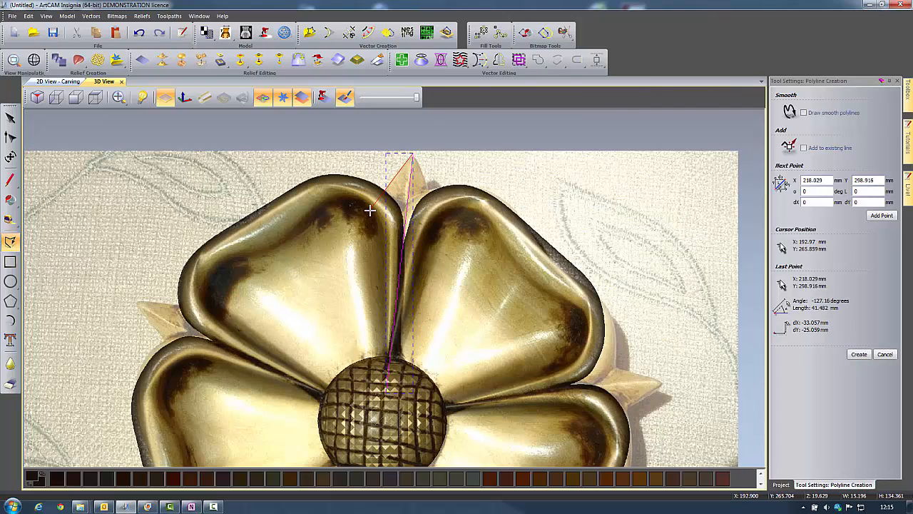
pyautogui.click(371, 207)
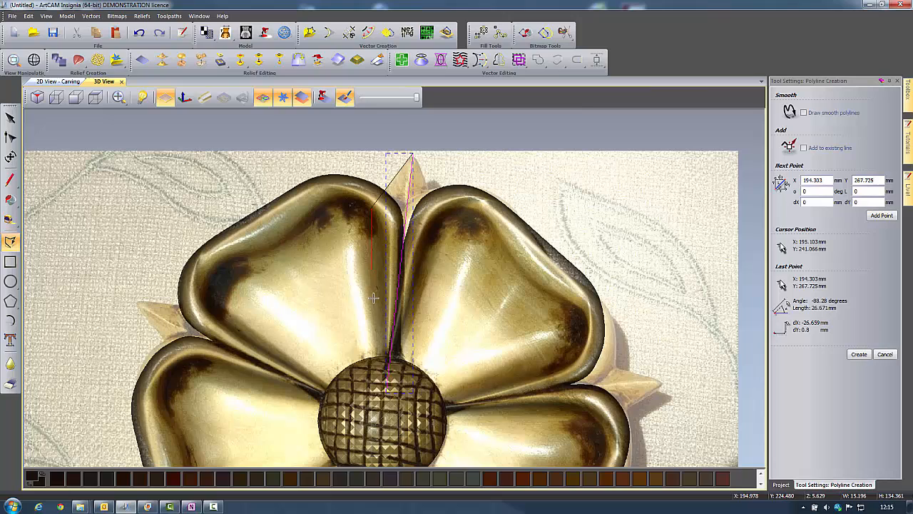
pyautogui.click(386, 381)
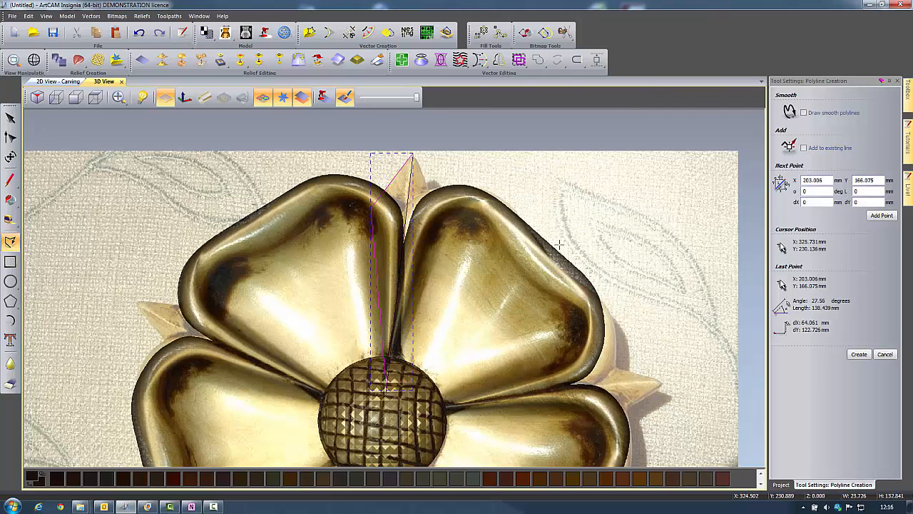
# Switch the 3D view back to plain relief shading, raise its intensity again and end polyline creation.
pyautogui.moveTo(414, 99); pyautogui.dragTo(368, 99)
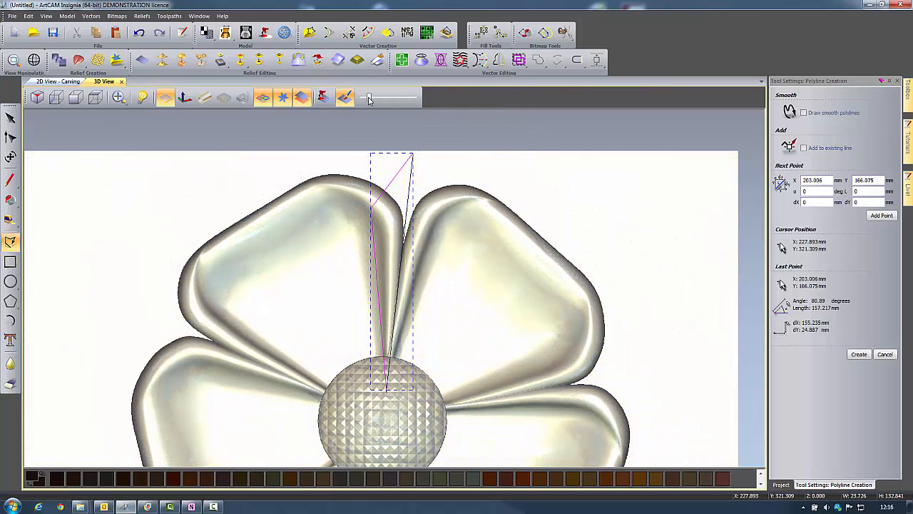
pyautogui.click(325, 98)
pyautogui.moveTo(369, 99); pyautogui.dragTo(412, 99)
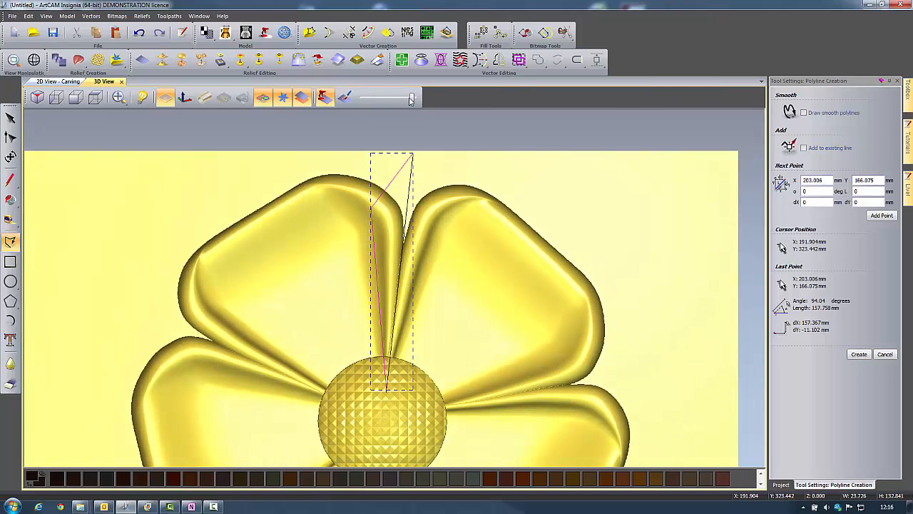
pyautogui.click(885, 354)
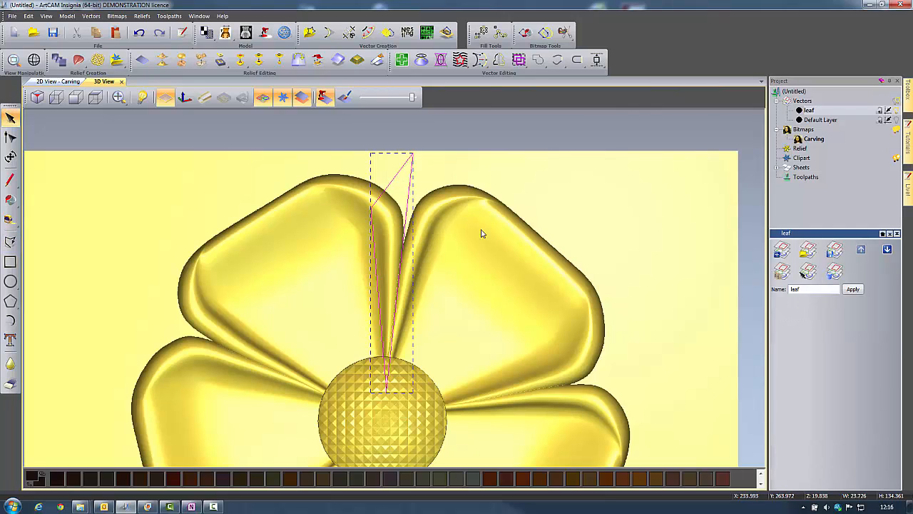
# Mirror a copy of the leaf's side outline across the selected centre line and deselect the result.
pyautogui.click(500, 61)
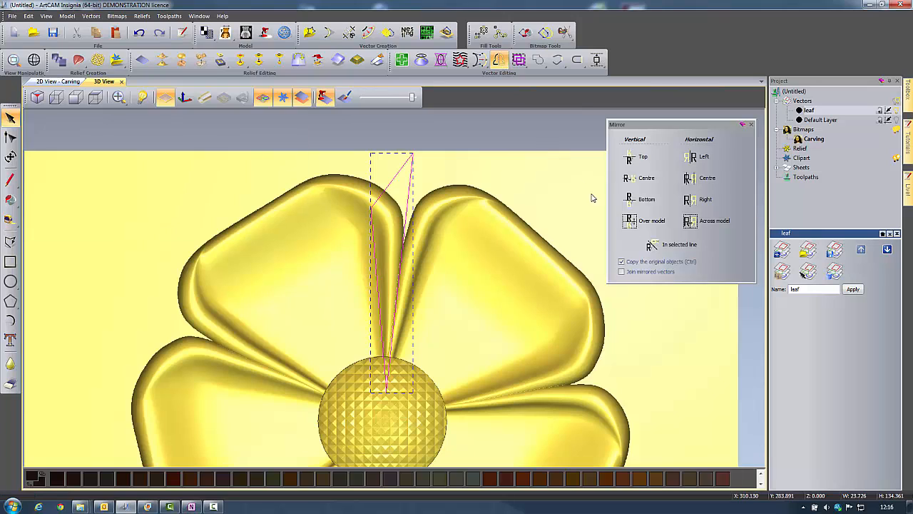
pyautogui.click(685, 241)
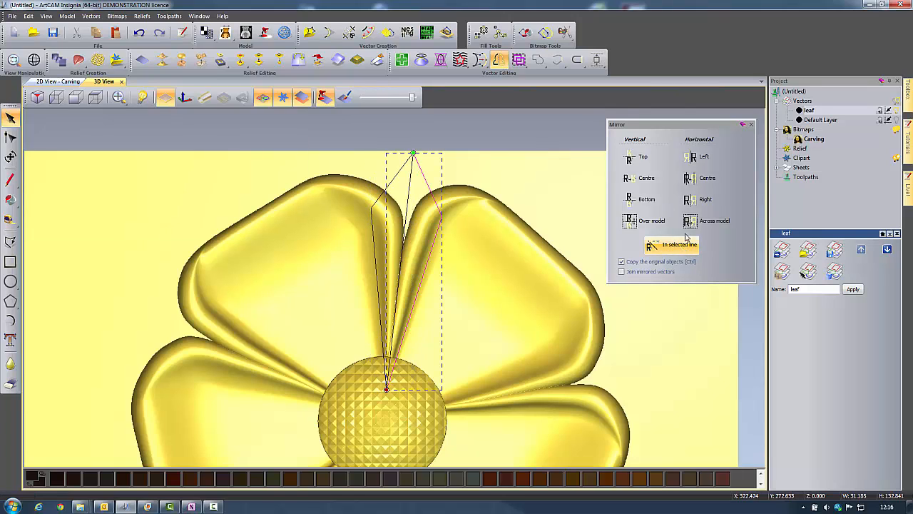
pyautogui.click(751, 124)
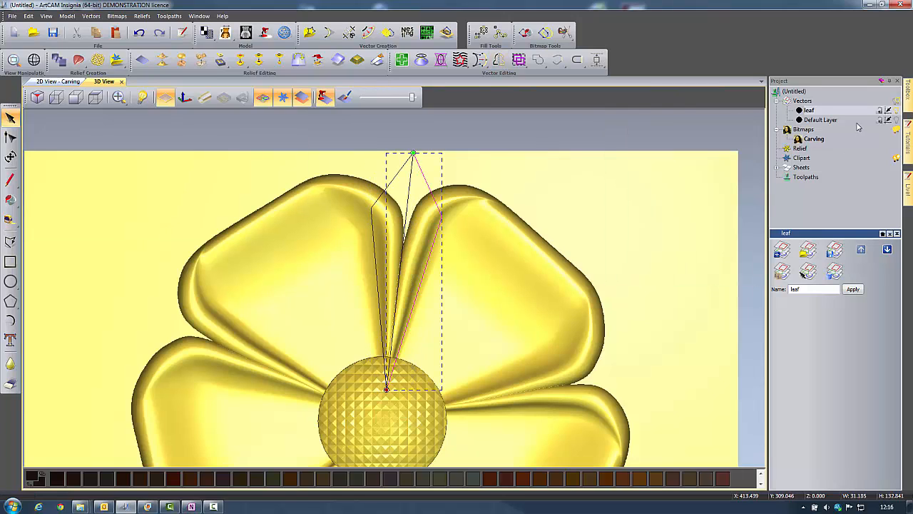
pyautogui.click(255, 142)
pyautogui.click(118, 98)
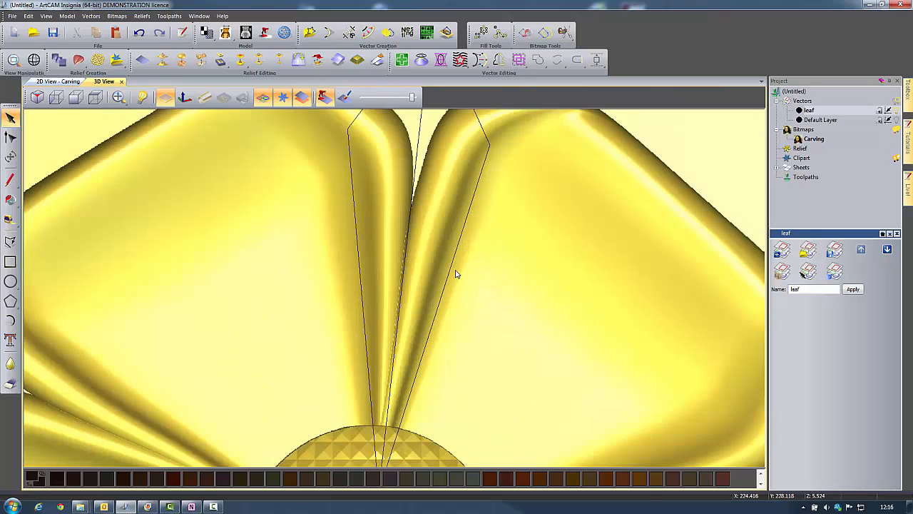
# Select all three leaf vectors and move their transform origin to the dome's centre at X 200, Y 150.
pyautogui.scroll(-6, 456, 274)
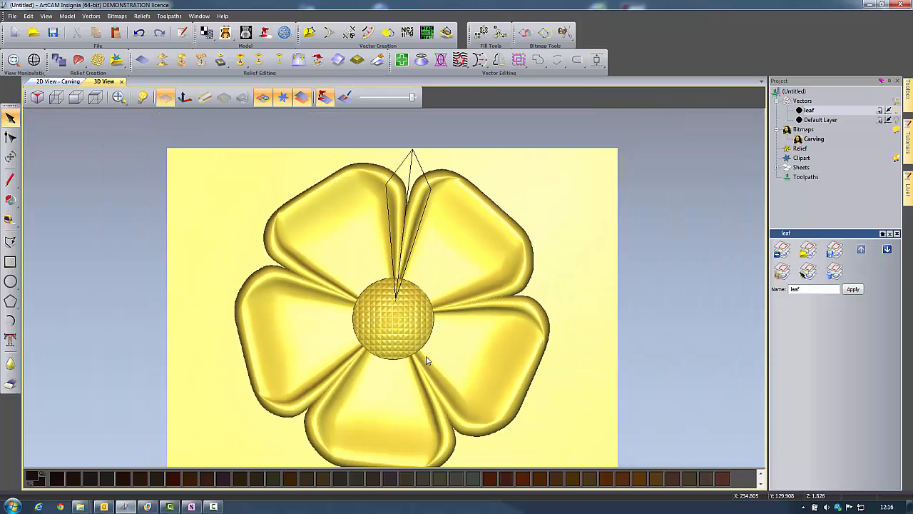
pyautogui.moveTo(425, 354); pyautogui.dragTo(421, 340, button='middle')
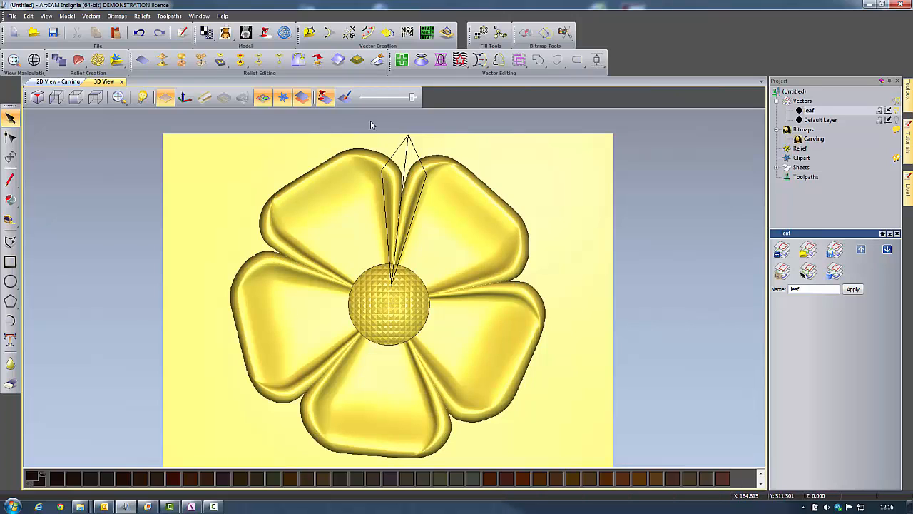
pyautogui.moveTo(370, 120); pyautogui.dragTo(460, 308)
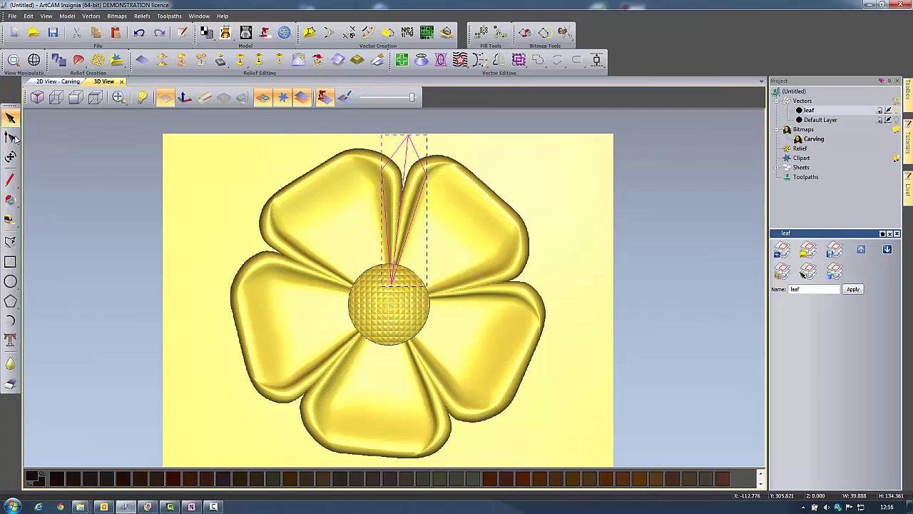
pyautogui.click(10, 156)
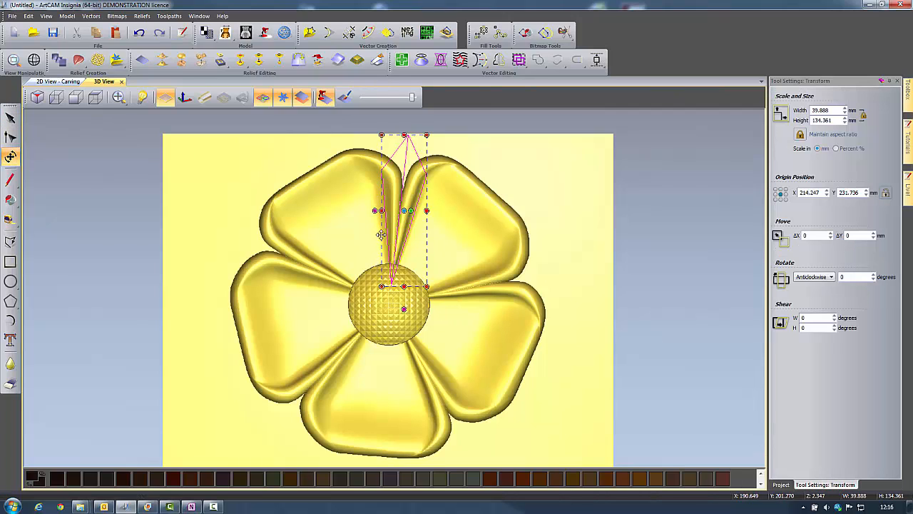
pyautogui.moveTo(405, 211); pyautogui.dragTo(388, 297)
pyautogui.scroll(5, 387, 306)
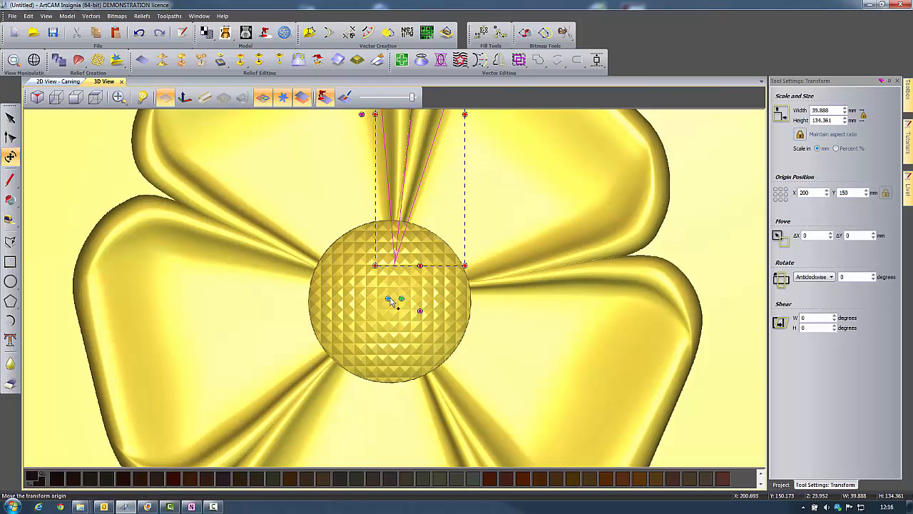
pyautogui.scroll(-5, 390, 298)
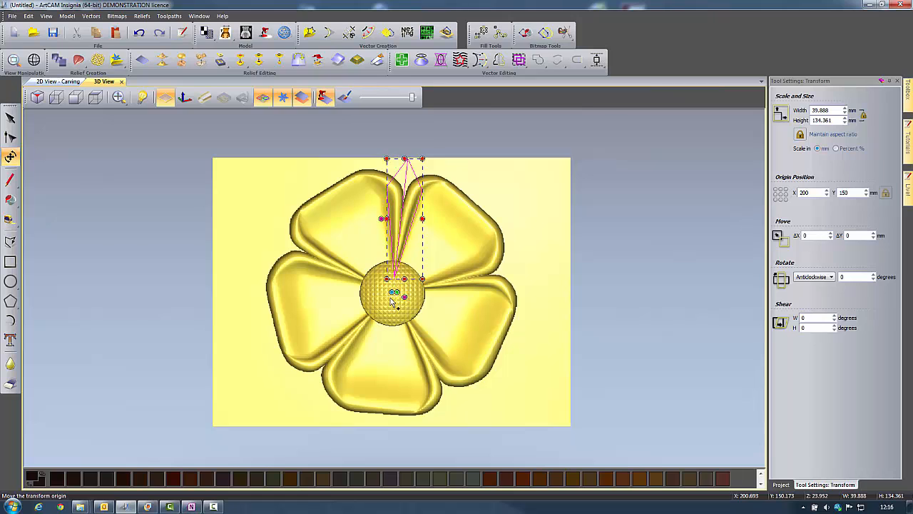
# Rotate a copy of the leaf vectors about 73 degrees clockwise around the dome's centre into the next petal gap.
pyautogui.moveTo(421, 157); pyautogui.dragTo(550, 267)
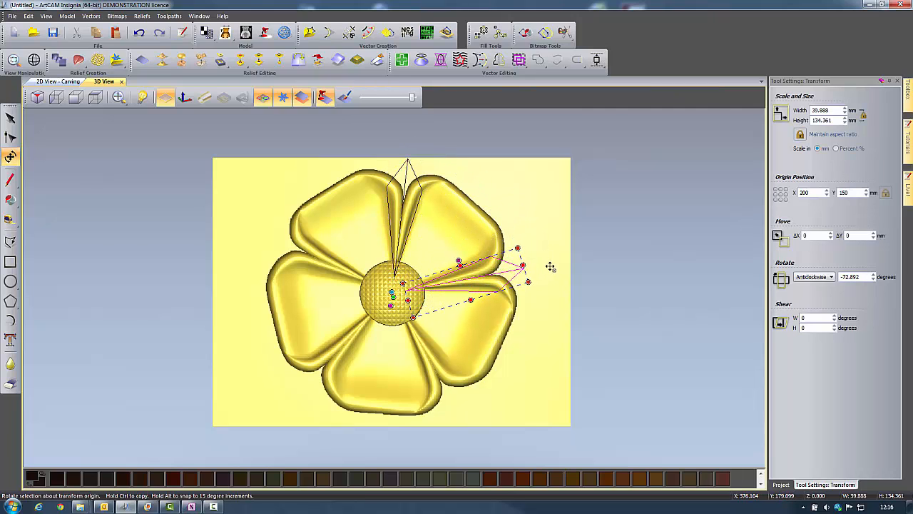
# Rotate copies of the leaf vectors about the flower's centre in steps of about 72 degrees to fill the remaining petal gaps.
pyautogui.keyDown('ctrl'); pyautogui.moveTo(540, 219); pyautogui.dragTo(300, 295); pyautogui.keyUp('ctrl')
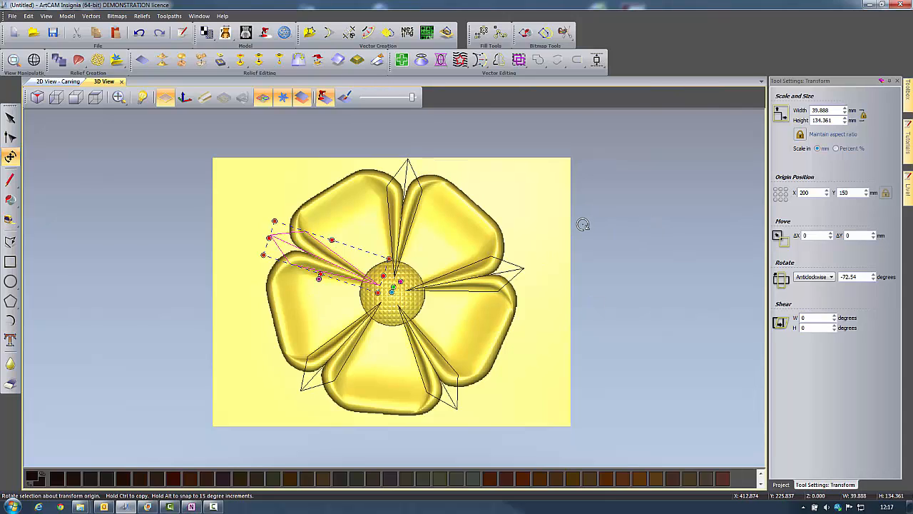
pyautogui.click(398, 310)
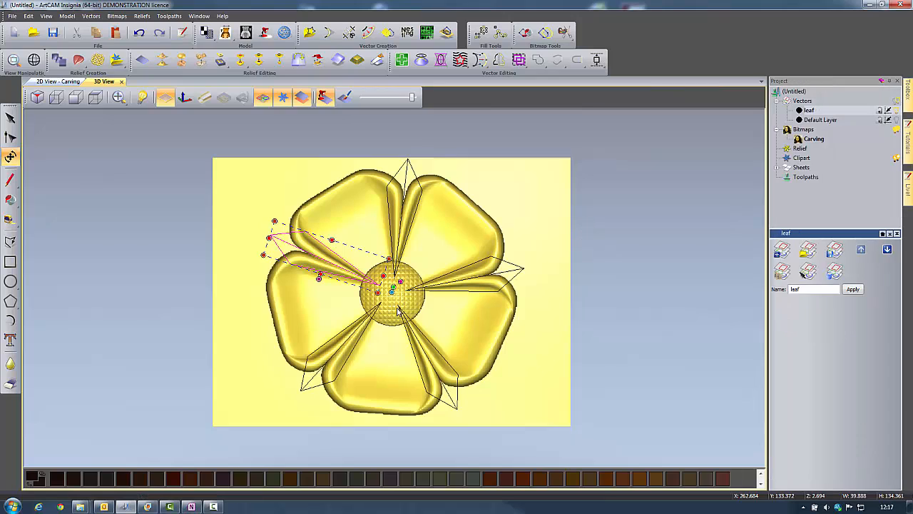
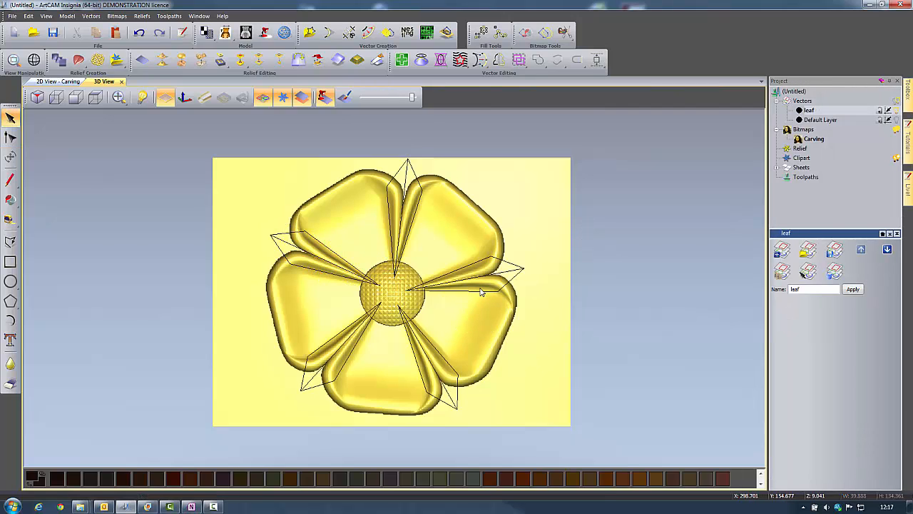
# Create a three-sided polygon with a radius of about 31 mm in the empty area beside the upper-right petal.
pyautogui.click(11, 301)
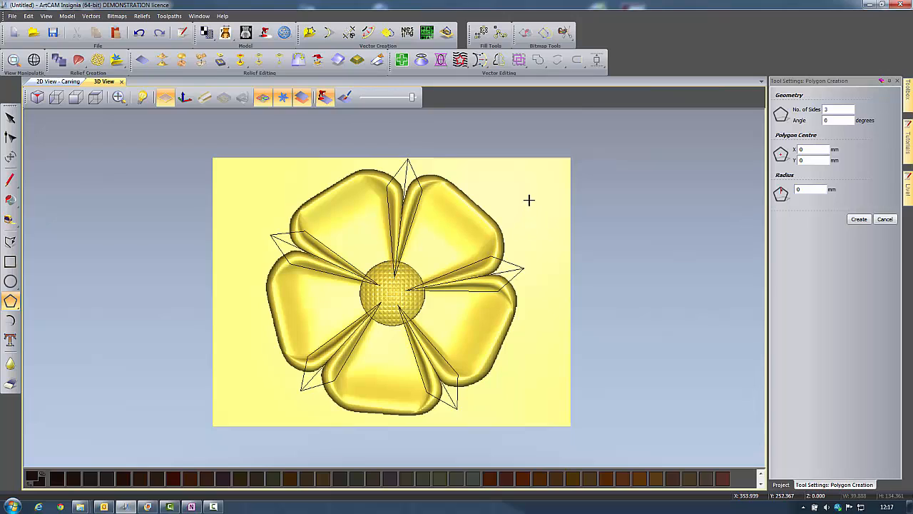
pyautogui.moveTo(532, 205); pyautogui.dragTo(552, 216)
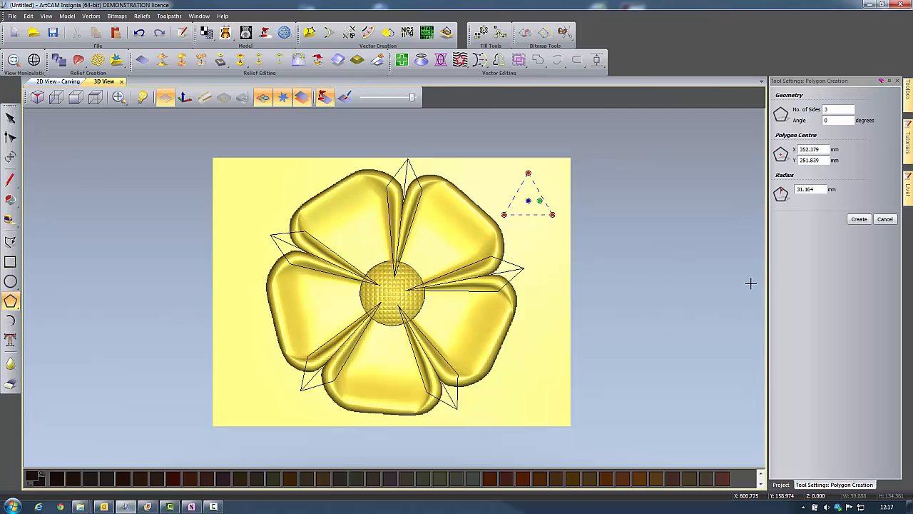
pyautogui.click(859, 220)
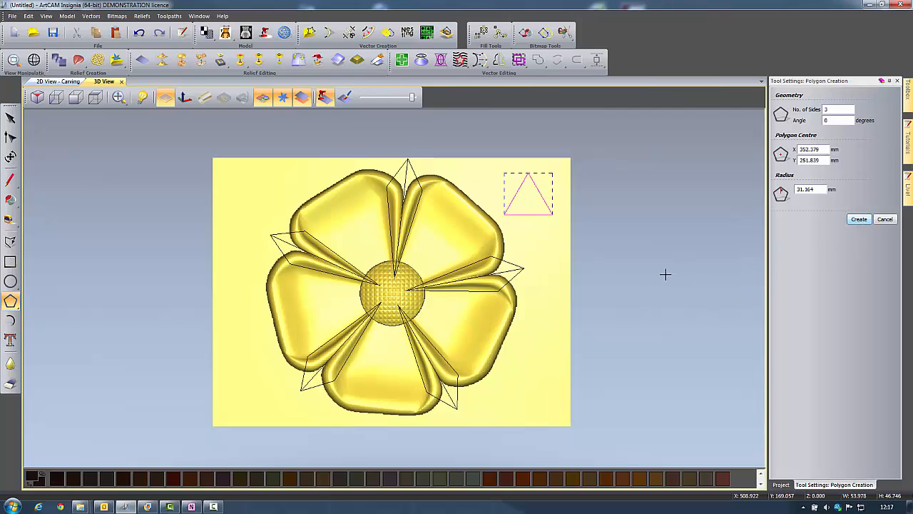
pyautogui.click(884, 220)
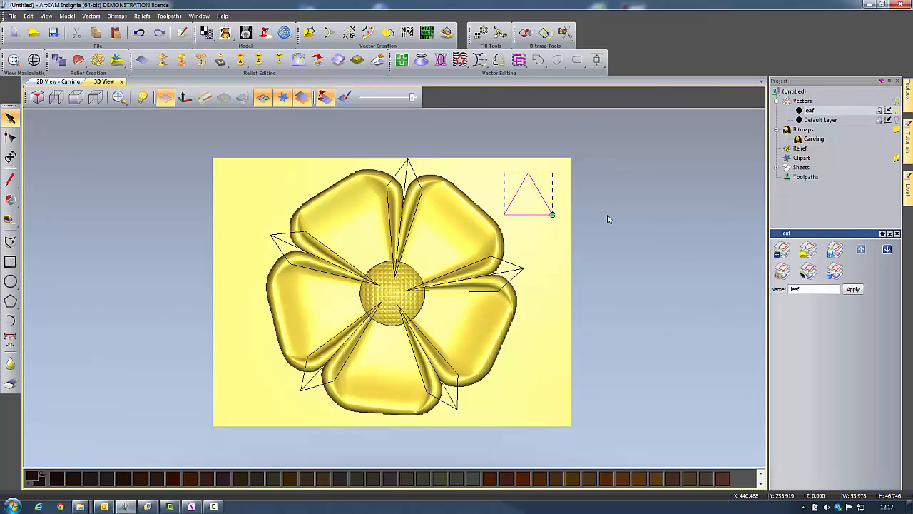
# Cut the triangle at its lower corners and move the separated base line down by about 20 mm.
pyautogui.press('n')
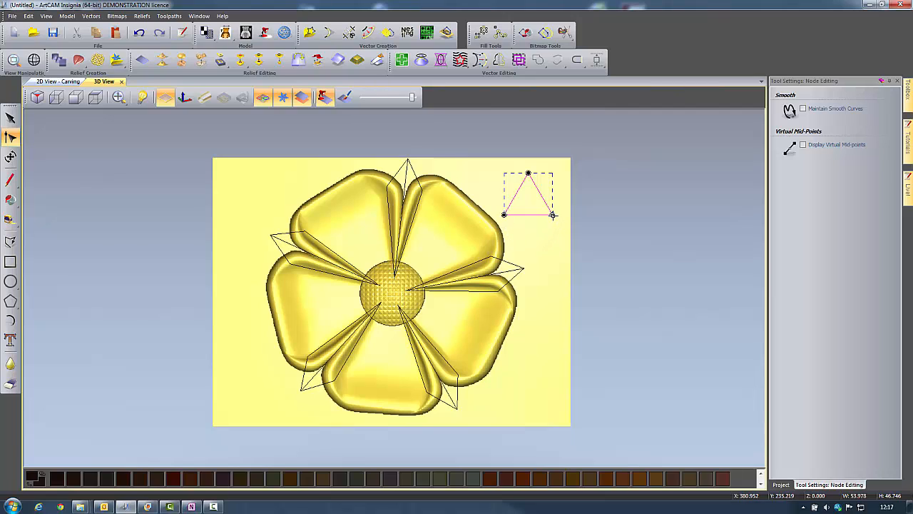
pyautogui.click(552, 215)
pyautogui.click(10, 117)
pyautogui.press('Down')
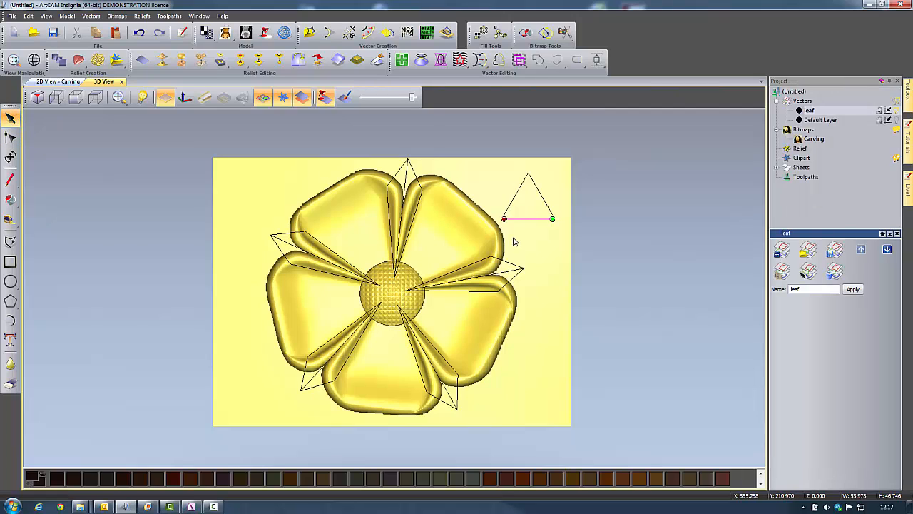
pyautogui.press('Down')
pyautogui.press('Down')
pyautogui.press('Down')
# Move the open triangle profile and the base line together slightly to the right, away from the flower, and deselect them.
pyautogui.moveTo(488, 161); pyautogui.dragTo(570, 249)
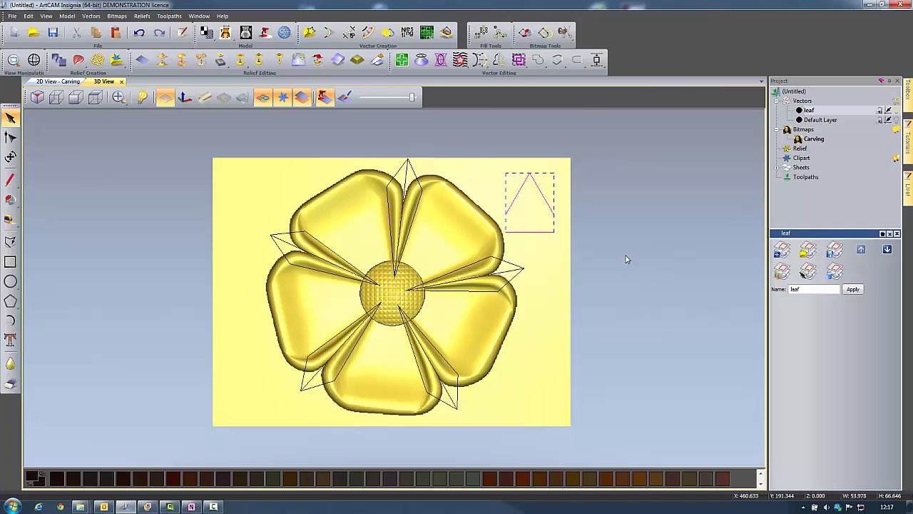
pyautogui.press('Right')
pyautogui.press('Right')
pyautogui.press('Escape')
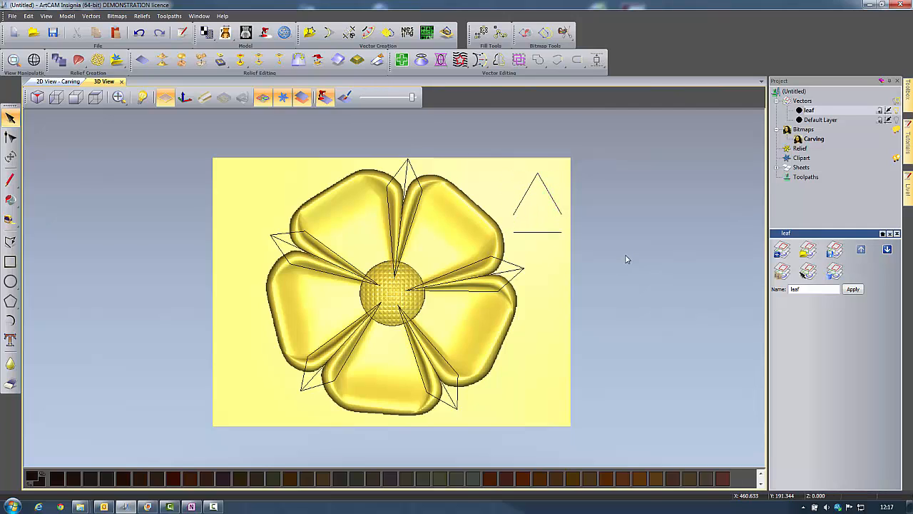
# Start a Two Rail Sweep with the topmost leaf's left edge as first drive rail and its right edge as second.
pyautogui.click(79, 61)
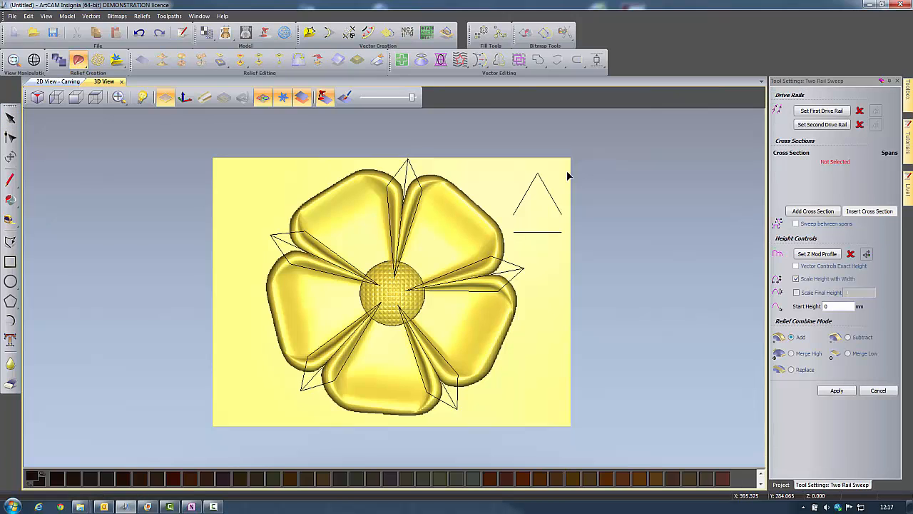
pyautogui.click(401, 175)
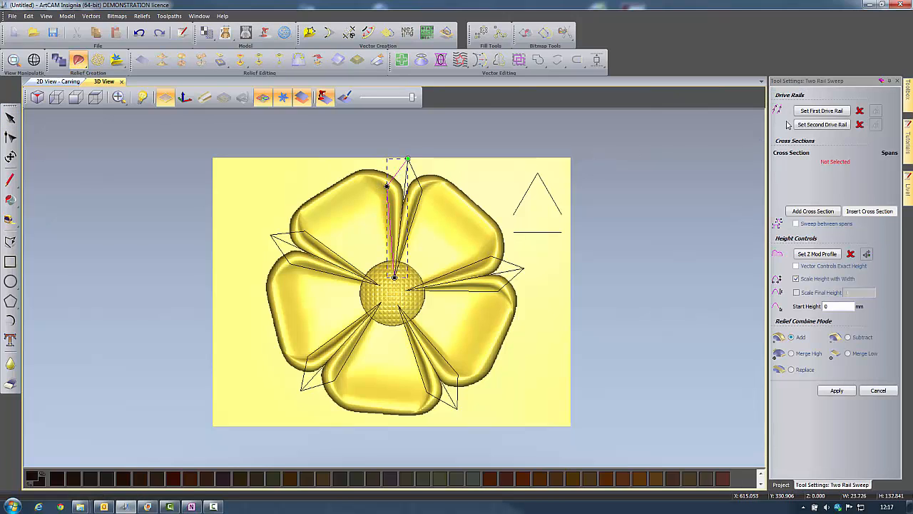
pyautogui.click(824, 111)
pyautogui.click(421, 209)
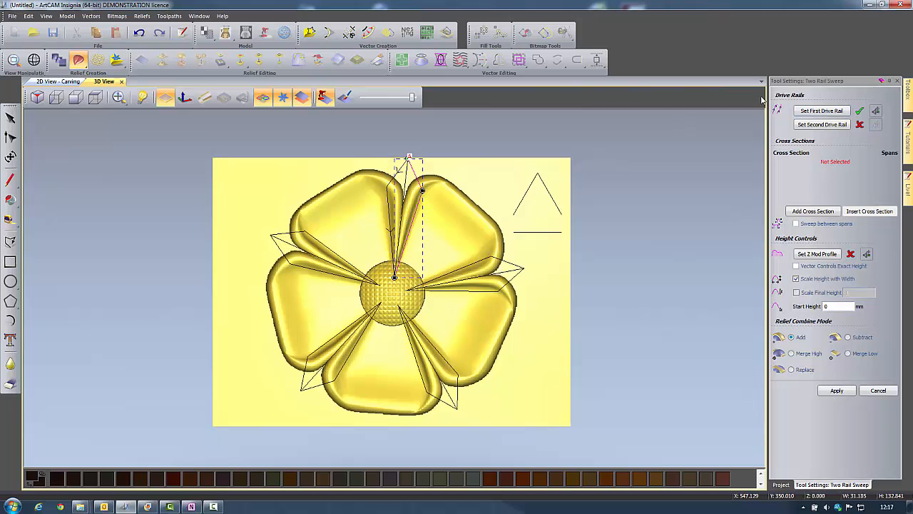
pyautogui.click(824, 124)
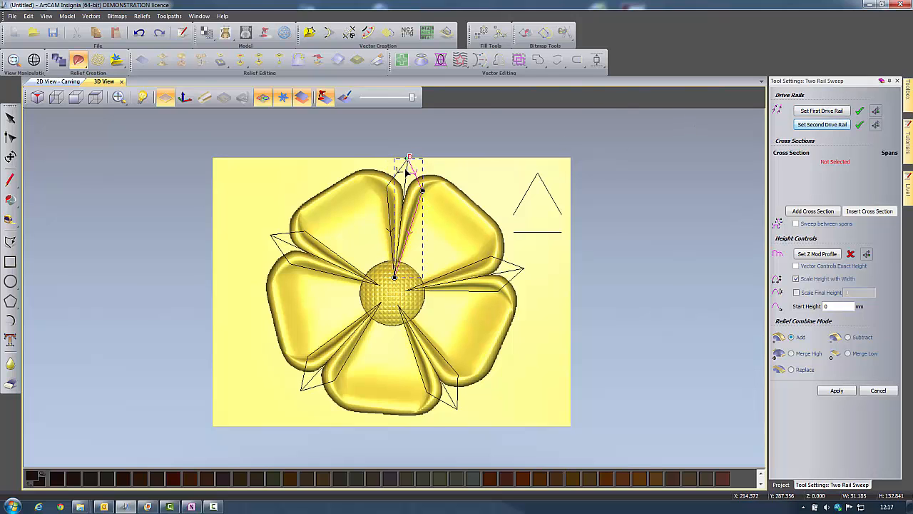
# Add the open triangle profile as the first cross section and the straight line as the second.
pyautogui.scroll(2, 408, 165)
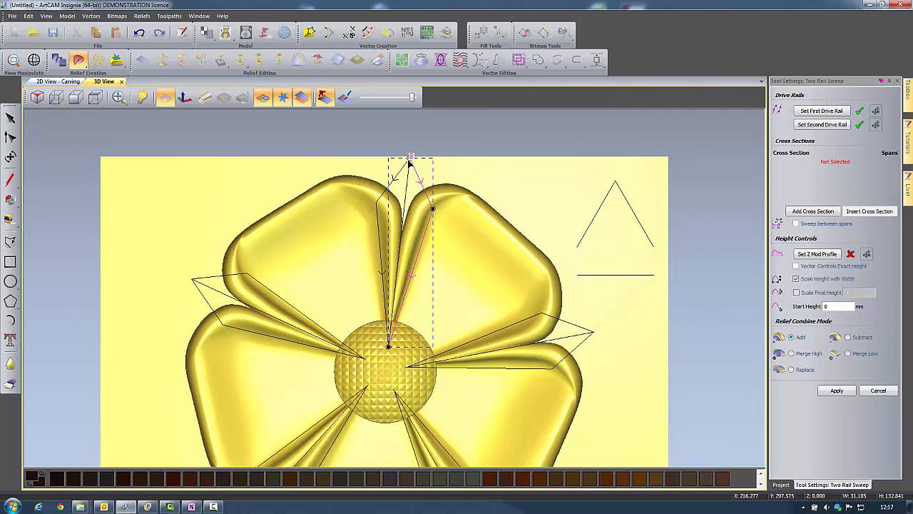
pyautogui.click(589, 230)
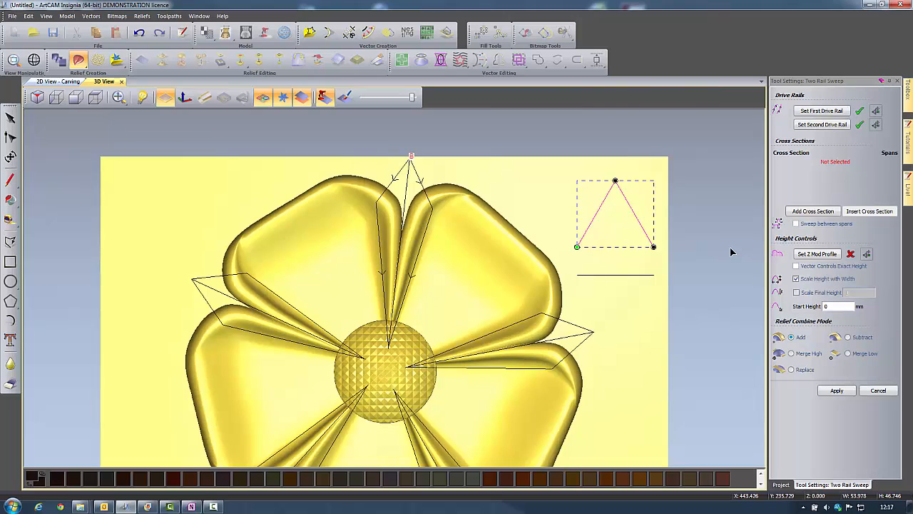
pyautogui.click(813, 211)
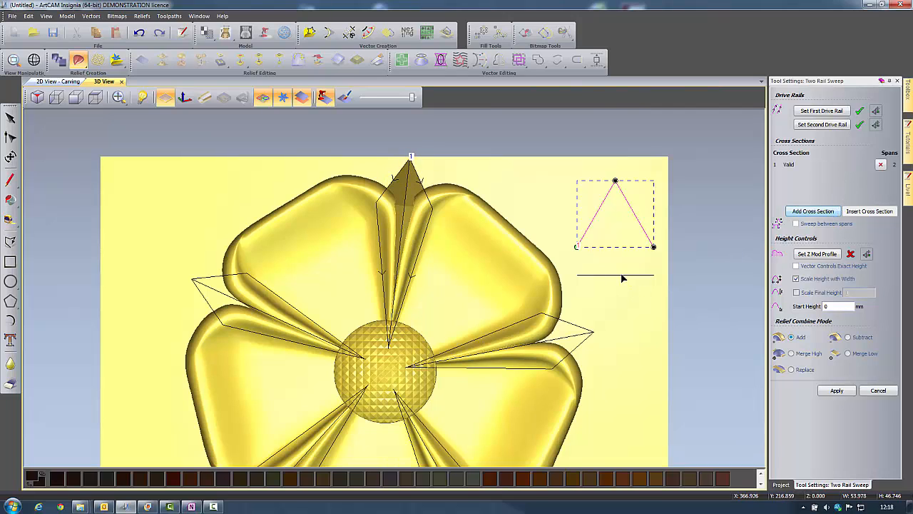
pyautogui.click(625, 276)
pyautogui.click(828, 213)
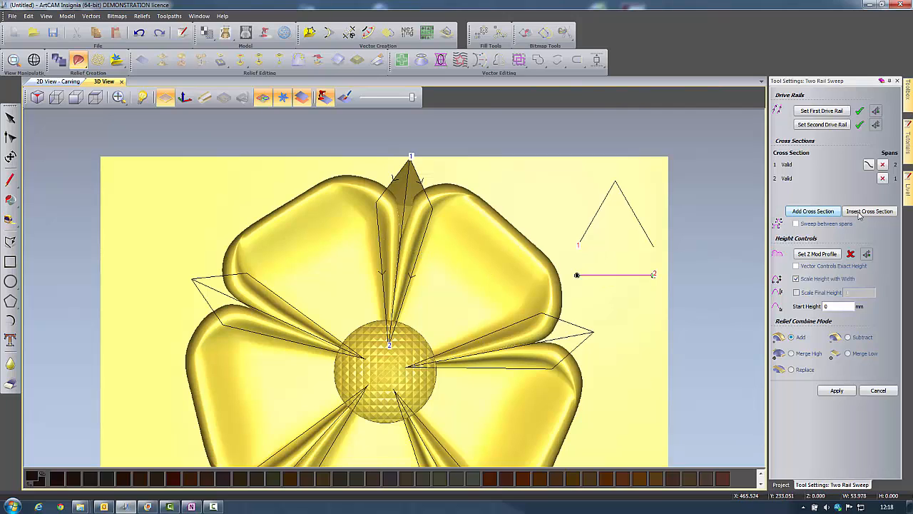
# Check the sweep preview without vectors, then insert an additional cross section partway along the topmost leaf's rails.
pyautogui.click(263, 97)
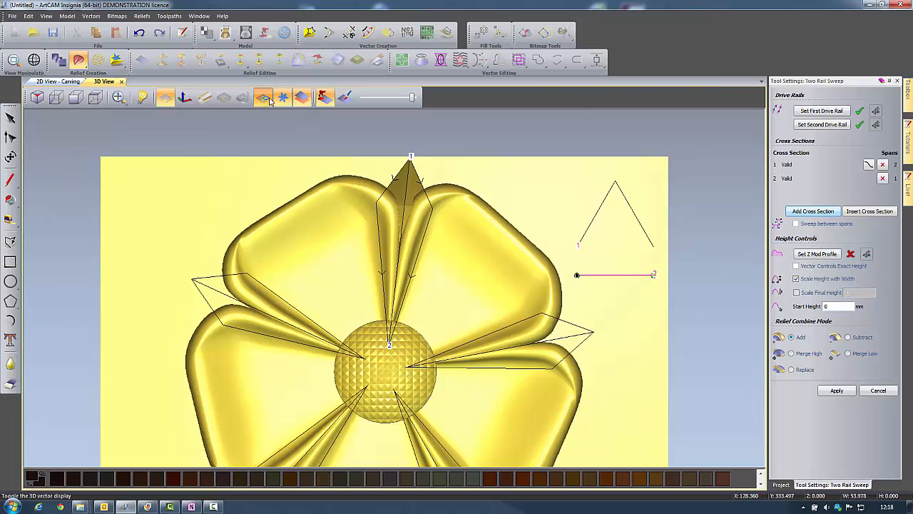
pyautogui.moveTo(343, 283); pyautogui.dragTo(308, 244)
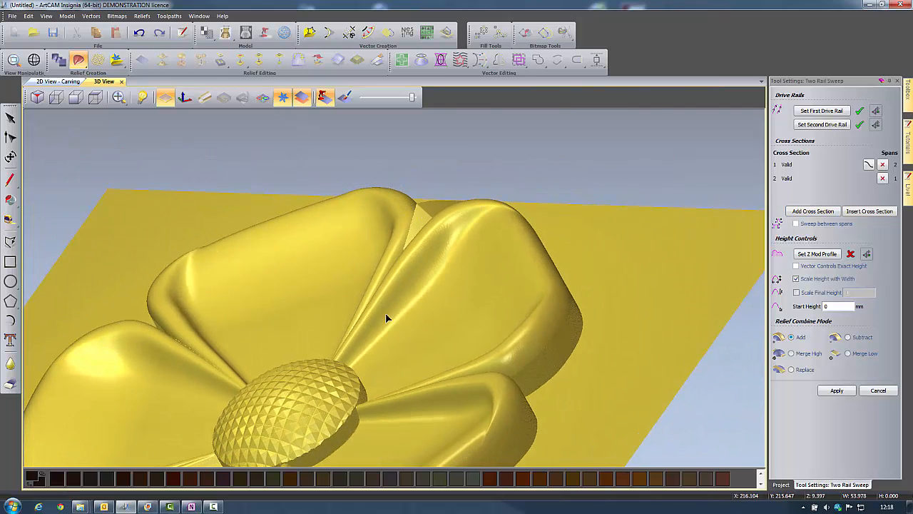
pyautogui.click(95, 97)
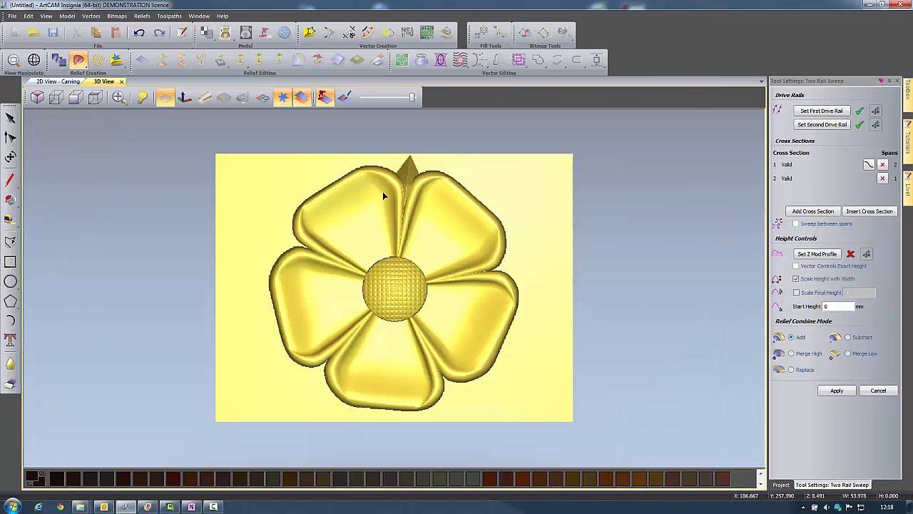
pyautogui.click(263, 97)
pyautogui.click(867, 212)
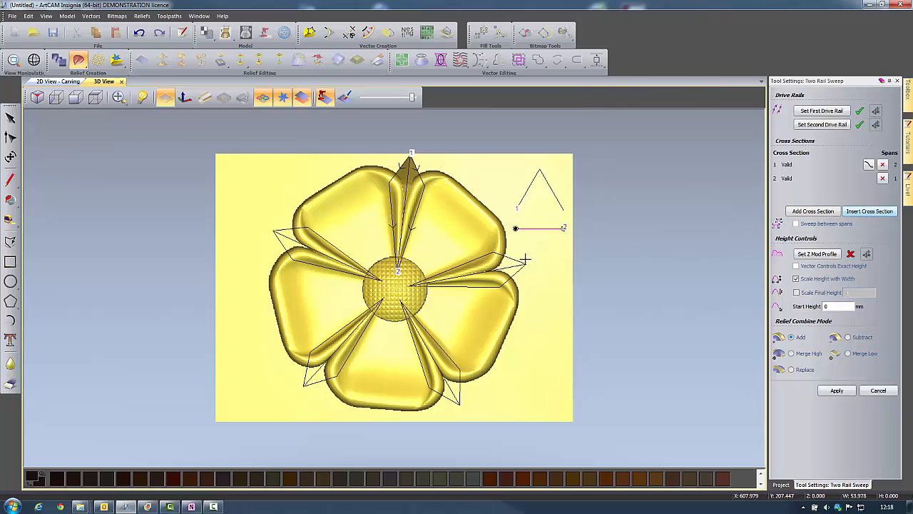
pyautogui.click(415, 231)
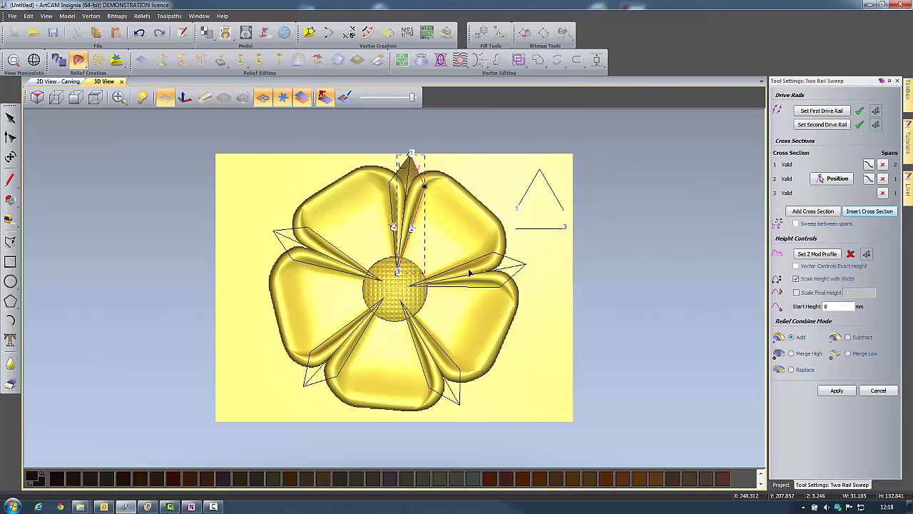
# Apply the topmost leaf's sweep with the Merge High combine mode, close the sweep settings and show the vectors again.
pyautogui.click(268, 101)
pyautogui.moveTo(402, 261)
pyautogui.mouseDown()
pyautogui.moveTo(414, 192)
pyautogui.moveTo(407, 249)
pyautogui.mouseUp()
pyautogui.moveTo(404, 174); pyautogui.dragTo(425, 242, button='right')
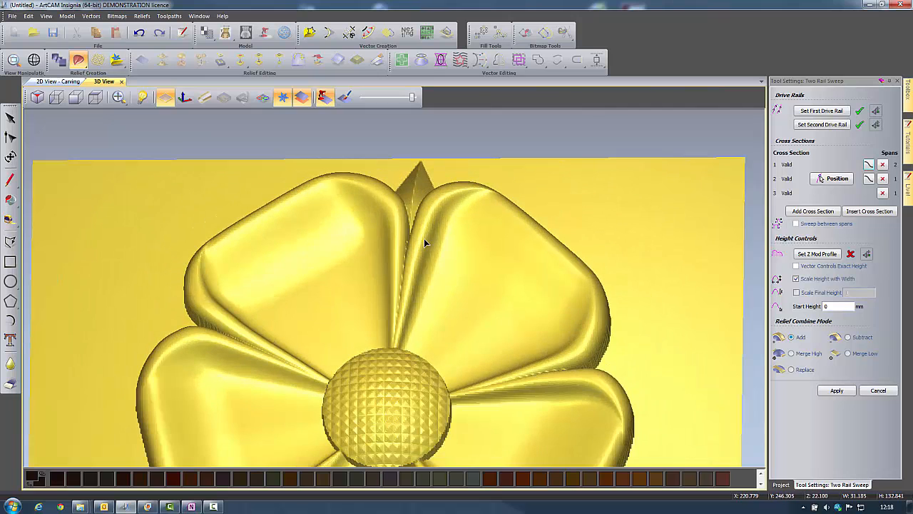
pyautogui.moveTo(425, 243); pyautogui.dragTo(330, 247)
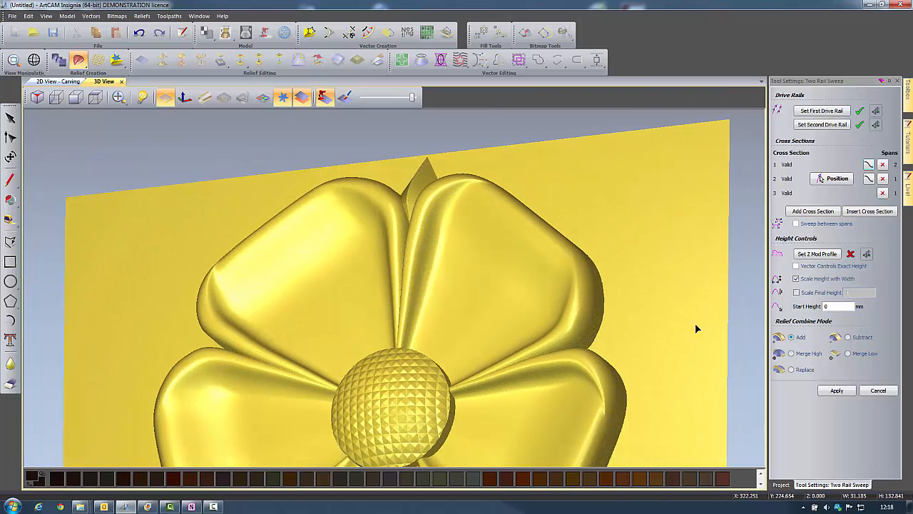
pyautogui.click(791, 353)
pyautogui.click(837, 390)
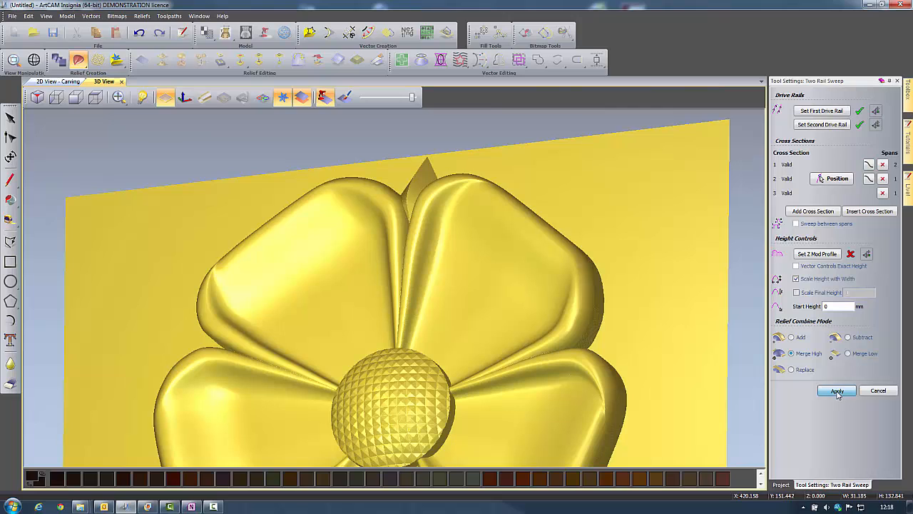
pyautogui.click(95, 97)
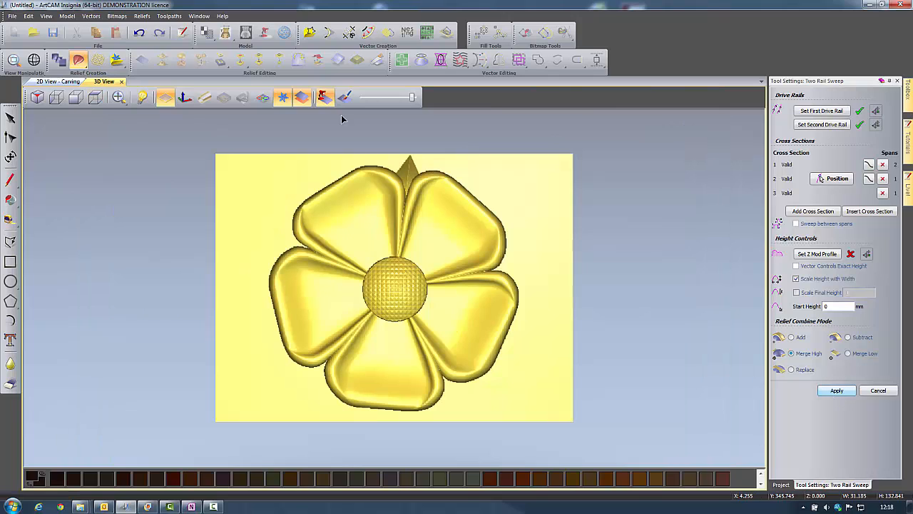
pyautogui.click(878, 390)
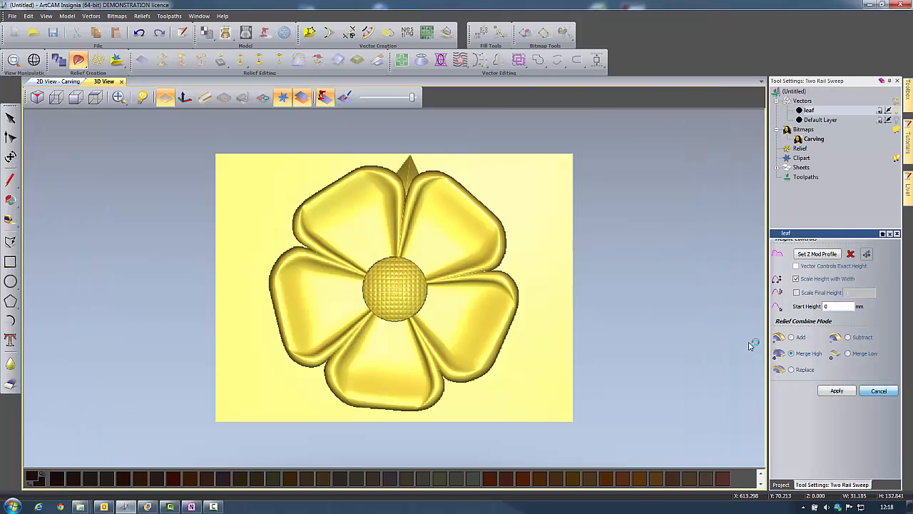
pyautogui.click(263, 97)
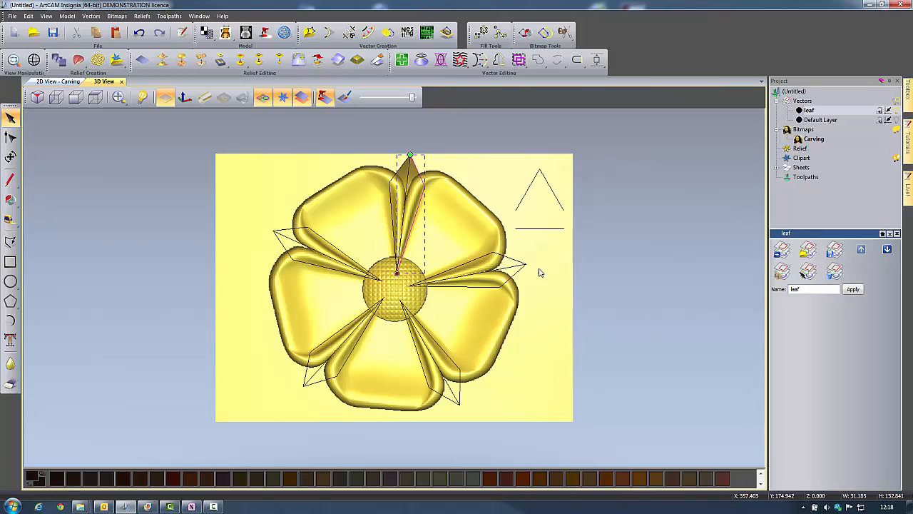
# Sweep the right-hand leaf from its selected edges, triangle profile and line, inserting an extra cross section midway and applying with Merge High.
pyautogui.click(78, 60)
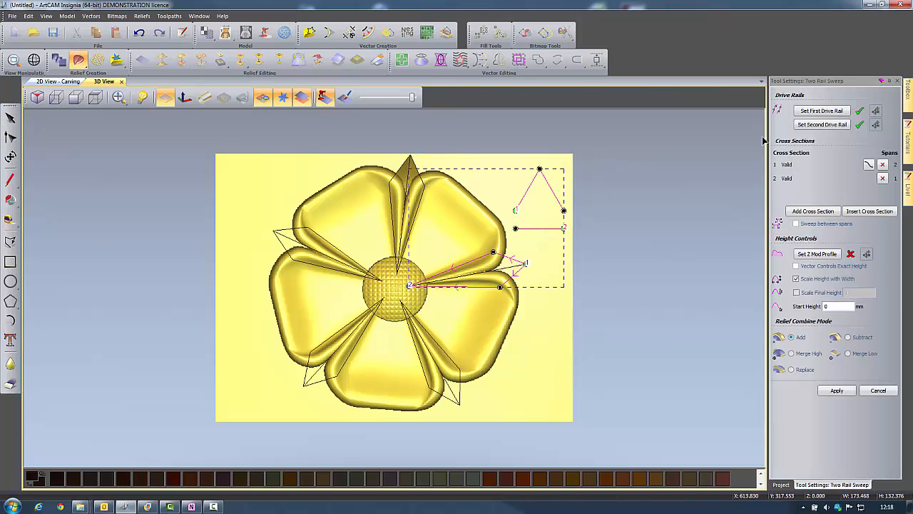
pyautogui.click(861, 210)
pyautogui.click(545, 229)
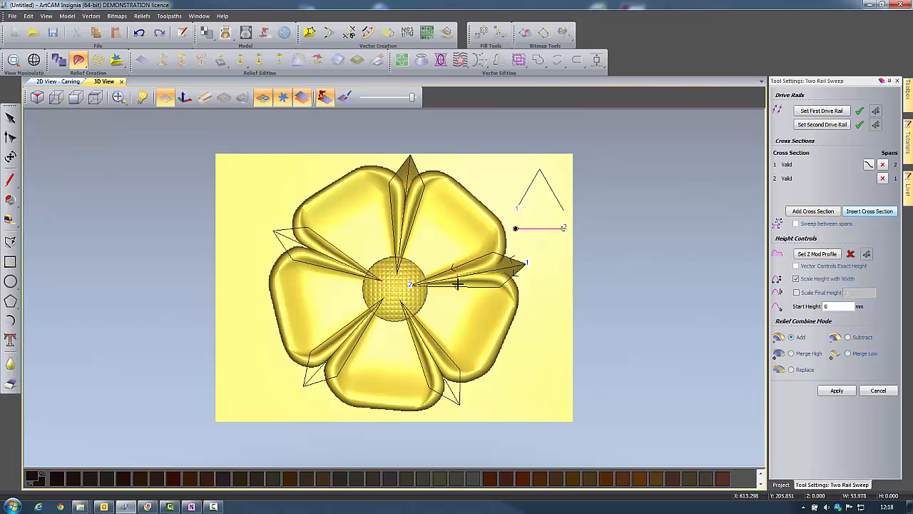
pyautogui.click(458, 285)
pyautogui.scroll(3, 503, 315)
pyautogui.moveTo(503, 315); pyautogui.dragTo(516, 288)
pyautogui.click(807, 353)
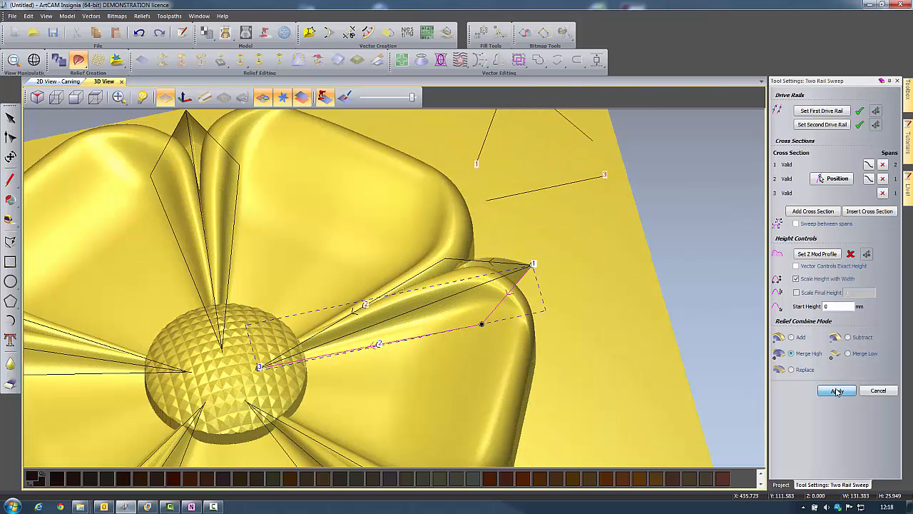
pyautogui.click(837, 391)
# Sweep the lower-right leaf from its edges, triangle profile and line, inserting an extra cross section midway and applying with Merge High.
pyautogui.keyDown('shift'); pyautogui.click(447, 399); pyautogui.keyUp('shift')
pyautogui.keyDown('shift'); pyautogui.click(526, 192); pyautogui.keyUp('shift')
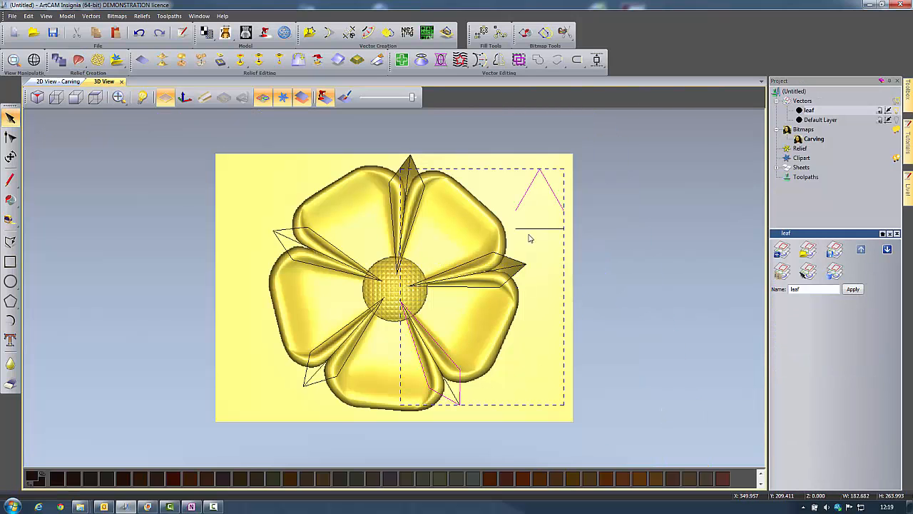
pyautogui.keyDown('shift'); pyautogui.click(529, 229); pyautogui.keyUp('shift')
pyautogui.click(78, 60)
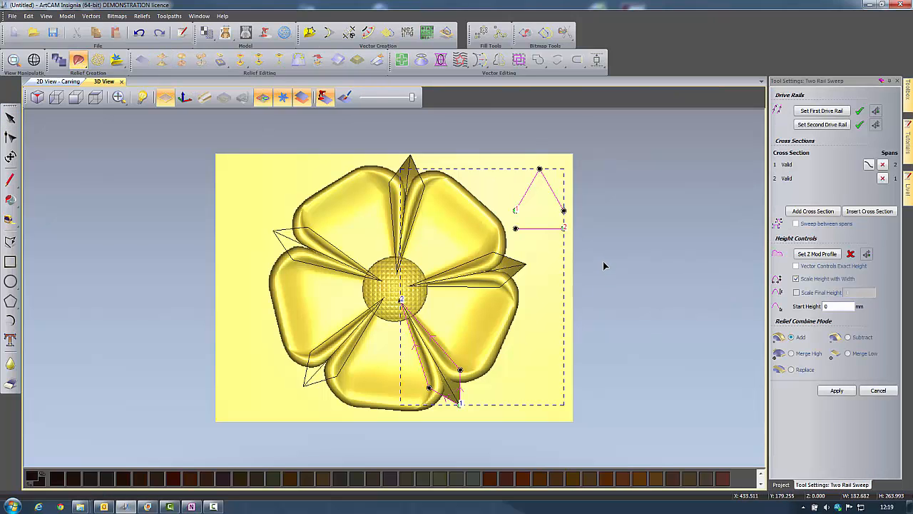
pyautogui.click(421, 344)
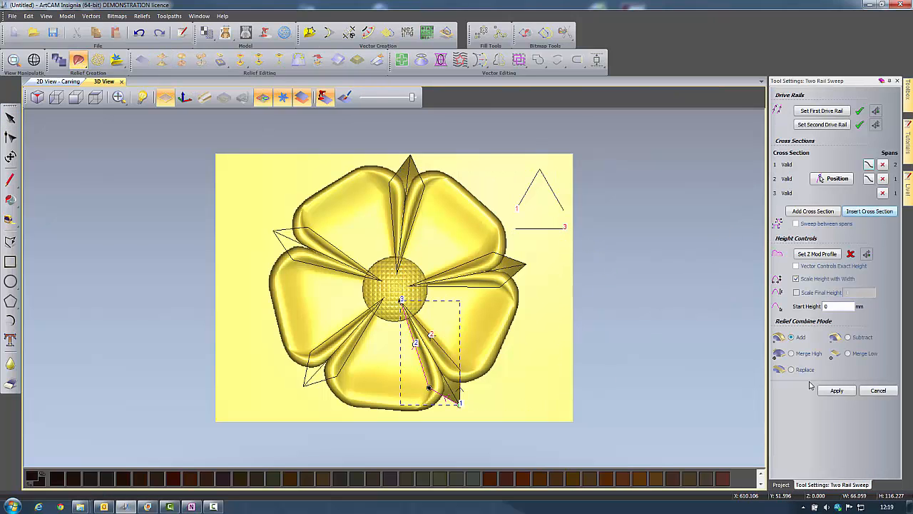
pyautogui.click(792, 353)
pyautogui.click(831, 389)
# Sweep the lower-left leaf with the triangle profile and line, inserting a midway cross section and using the Merge High combine mode.
pyautogui.scroll(6, 443, 374)
pyautogui.click(95, 97)
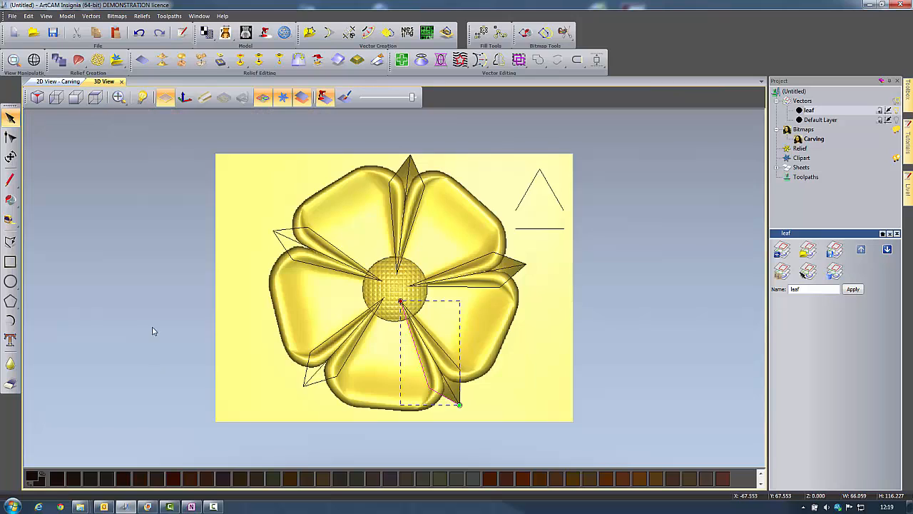
pyautogui.click(78, 59)
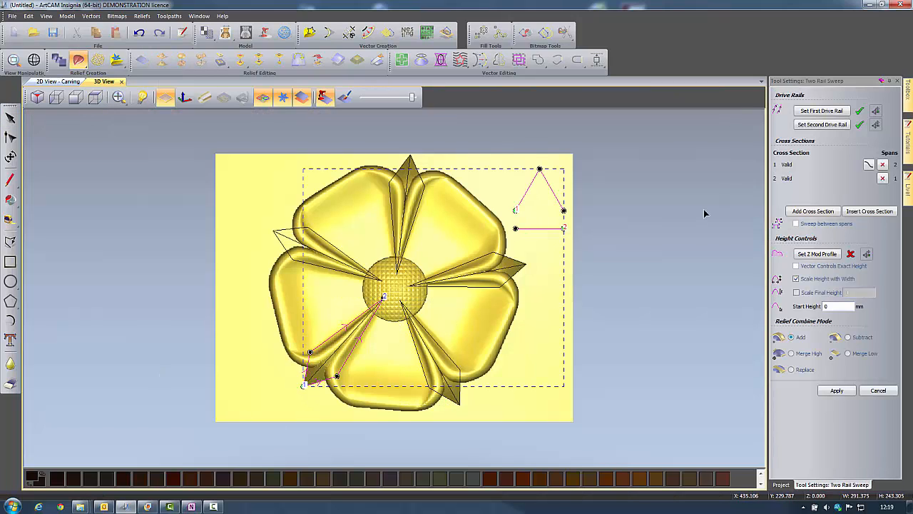
pyautogui.click(356, 335)
pyautogui.click(792, 354)
pyautogui.click(828, 388)
# Build the upper-left leaf as a two rail sweep of the triangle and line, with a cross section inserted midway and Merge High.
pyautogui.click(286, 229)
pyautogui.keyDown('shift'); pyautogui.click(284, 246); pyautogui.keyUp('shift')
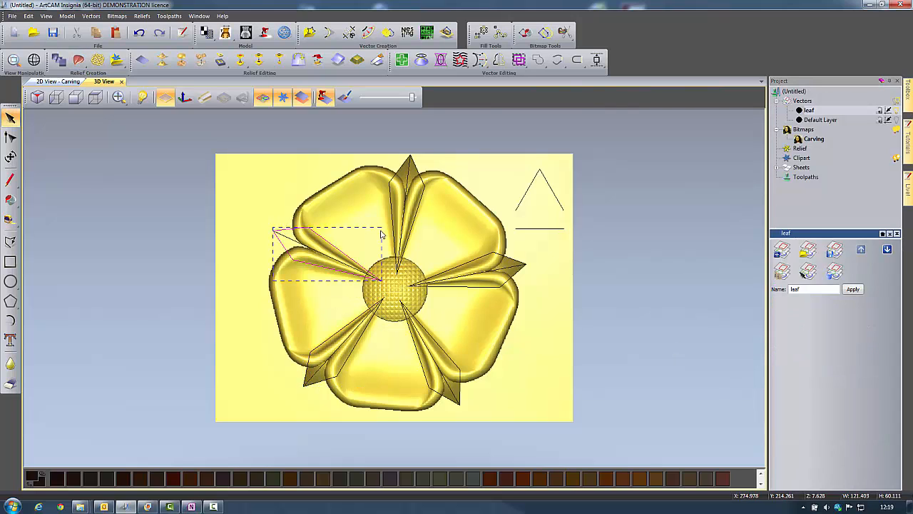
pyautogui.keyDown('shift'); pyautogui.click(524, 196); pyautogui.keyUp('shift')
pyautogui.keyDown('shift'); pyautogui.click(526, 229); pyautogui.keyUp('shift')
pyautogui.click(78, 59)
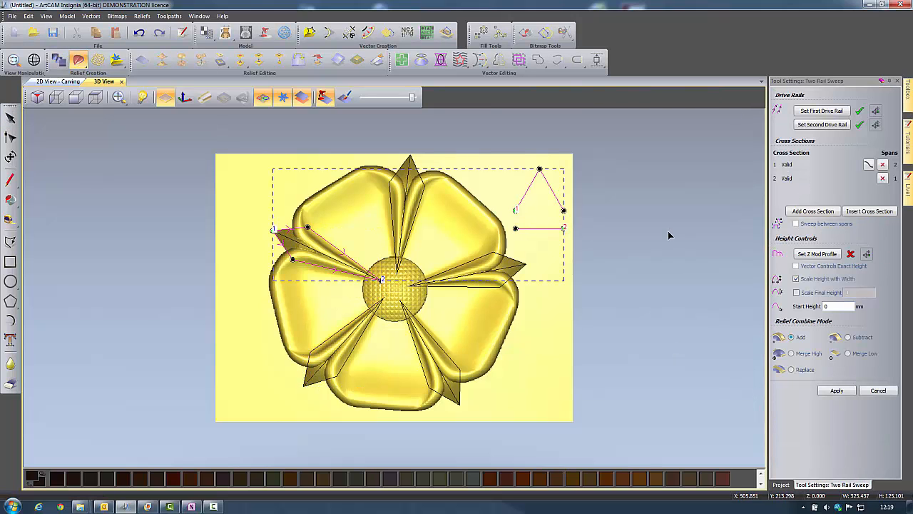
pyautogui.click(540, 228)
pyautogui.click(859, 212)
pyautogui.click(331, 268)
pyautogui.click(791, 353)
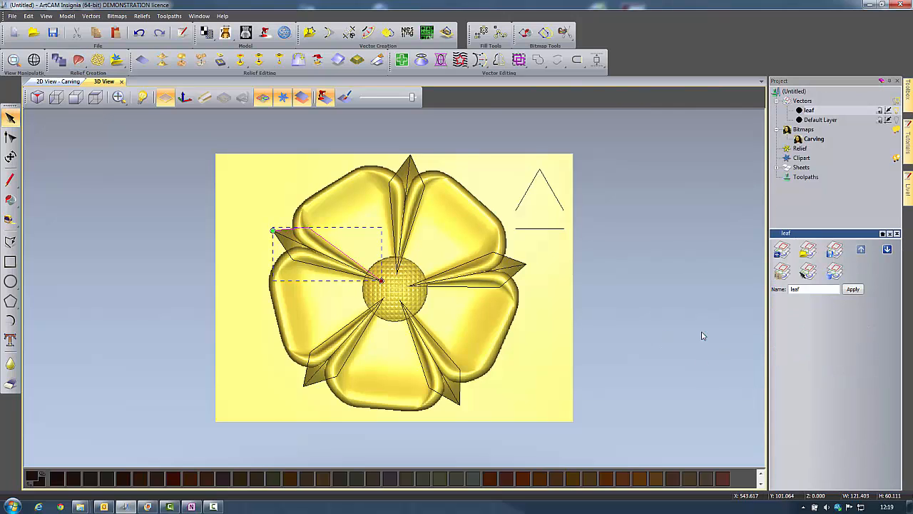
# Inspect the flower's centre without vectors, then hide the leaf vector layer and show the Default Layer vectors.
pyautogui.click(263, 97)
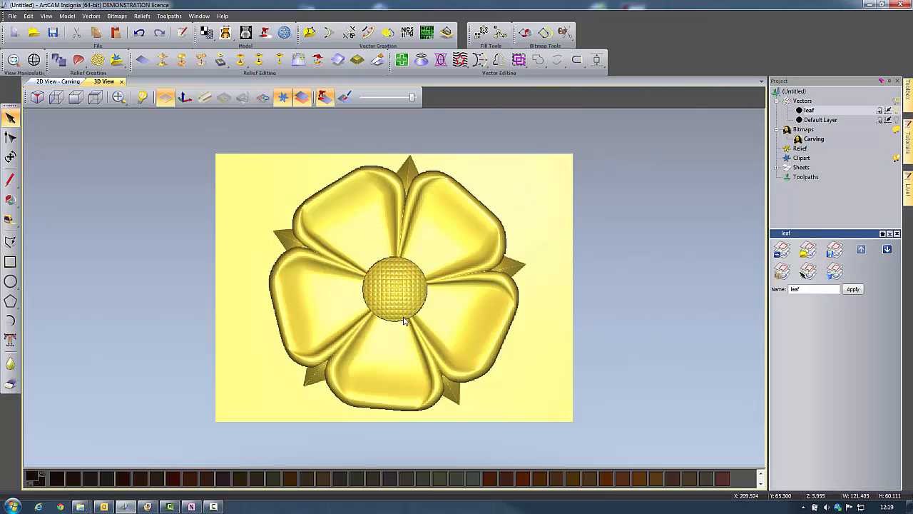
pyautogui.moveTo(406, 321); pyautogui.dragTo(398, 248)
pyautogui.scroll(5, 415, 240)
pyautogui.scroll(1, 391, 198)
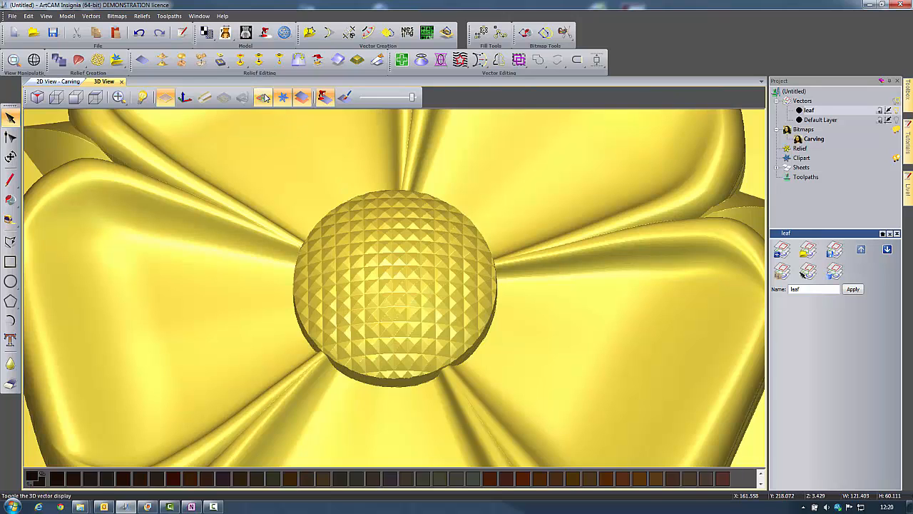
pyautogui.click(262, 97)
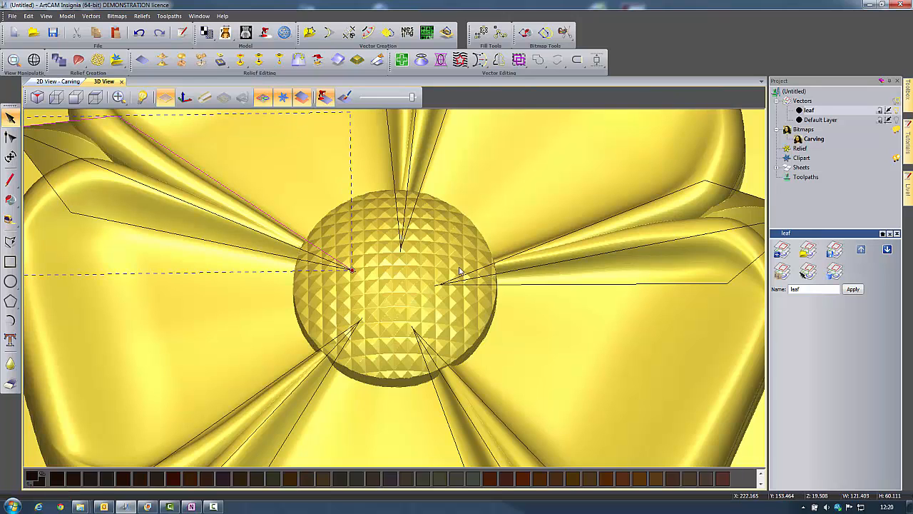
pyautogui.click(897, 113)
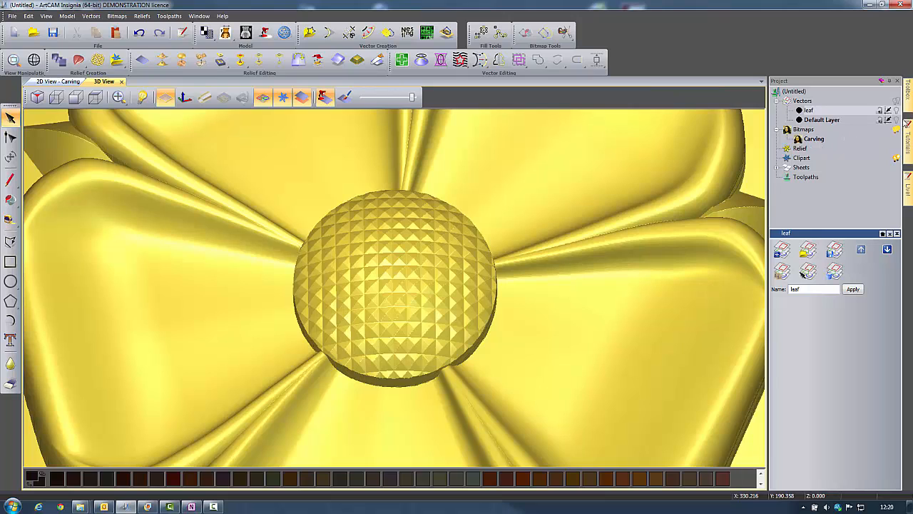
pyautogui.click(897, 121)
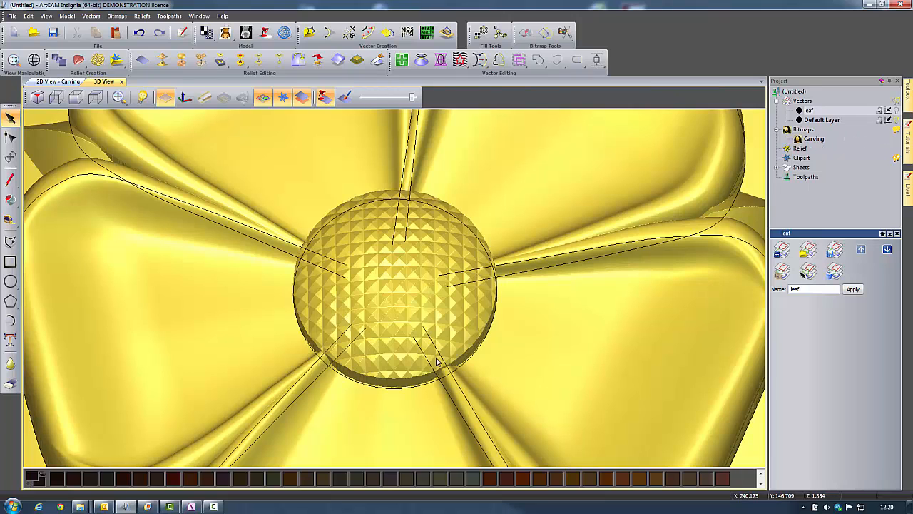
# Offset the circle around the textured centre outwards by about 3.5 mm, replacing the original vector.
pyautogui.click(401, 388)
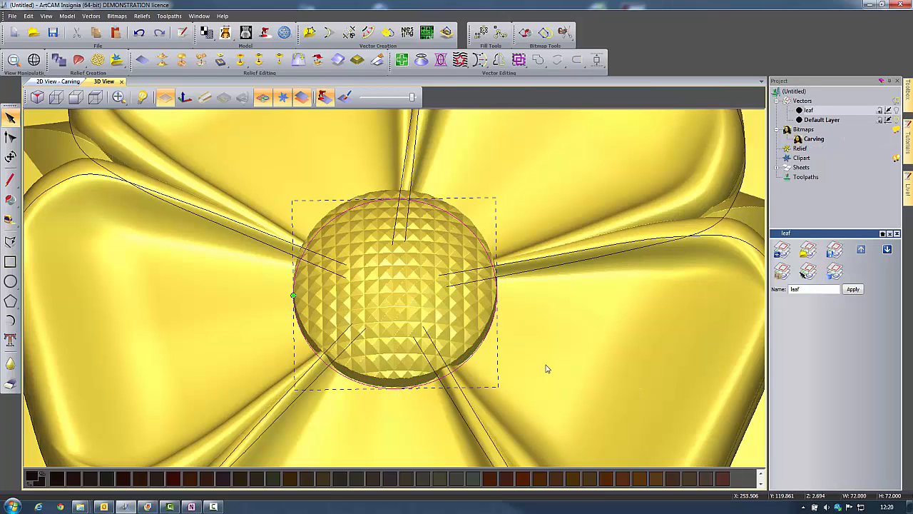
pyautogui.click(367, 32)
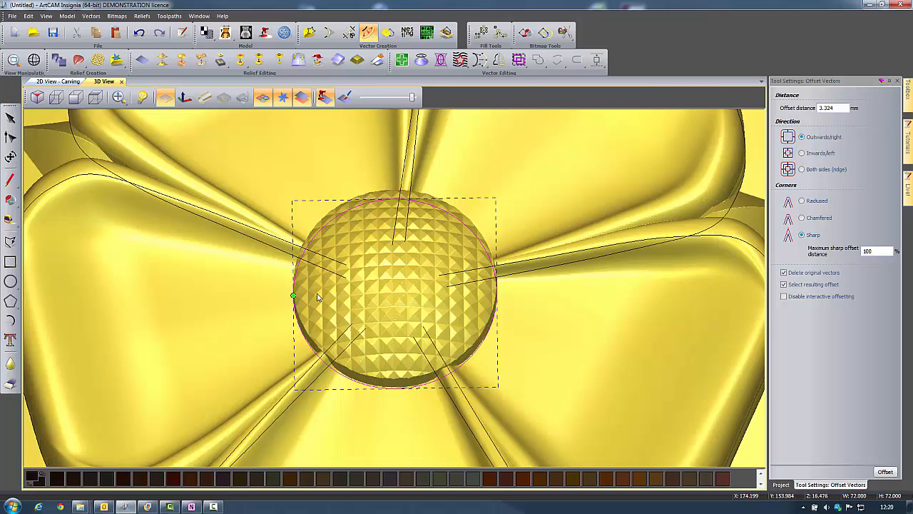
pyautogui.click(96, 97)
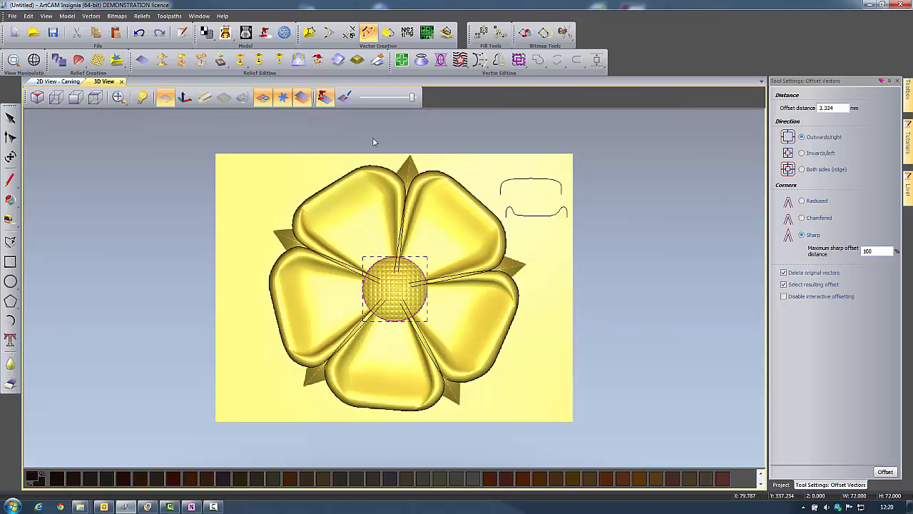
pyautogui.scroll(5, 391, 282)
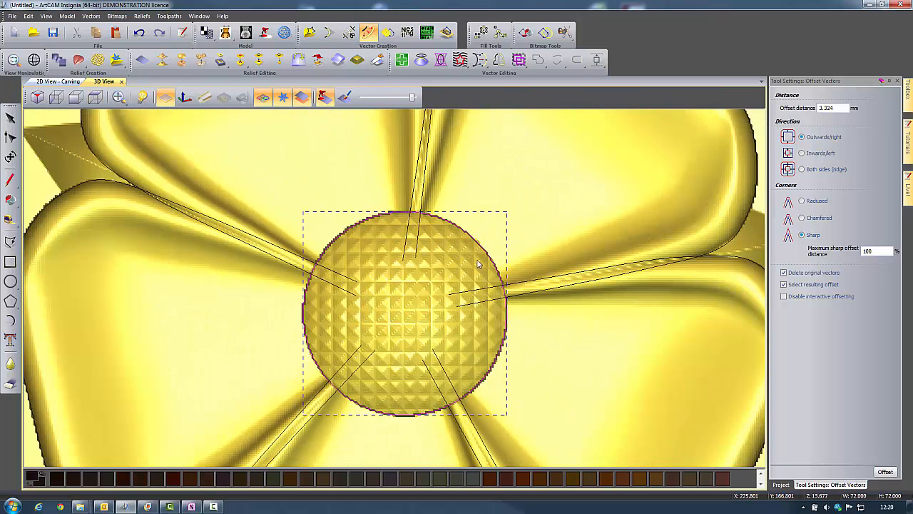
pyautogui.moveTo(478, 243)
pyautogui.mouseDown()
pyautogui.moveTo(504, 224)
pyautogui.moveTo(456, 282)
pyautogui.moveTo(494, 248)
pyautogui.mouseUp()
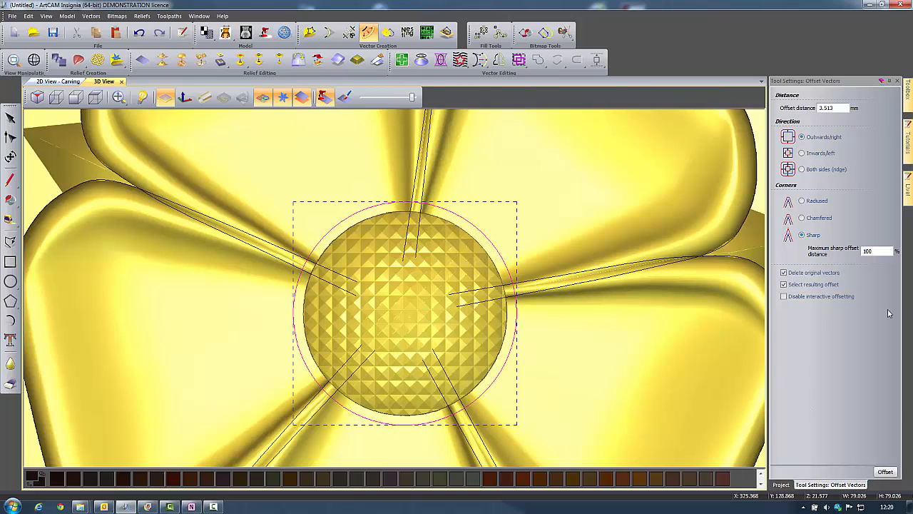
pyautogui.click(898, 80)
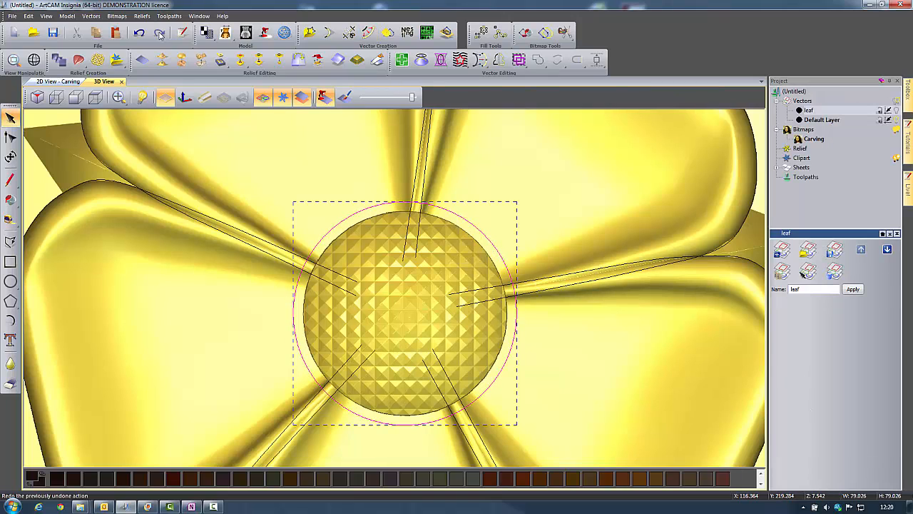
# Hide the vectors and smooth the relief inside the selected offset circle with one smoothing pass.
pyautogui.click(262, 97)
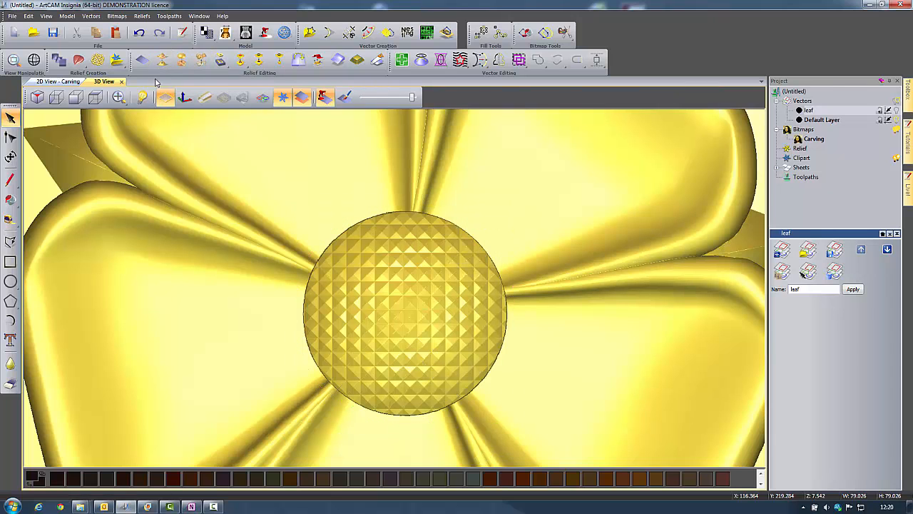
pyautogui.click(160, 63)
pyautogui.moveTo(393, 330); pyautogui.dragTo(410, 279)
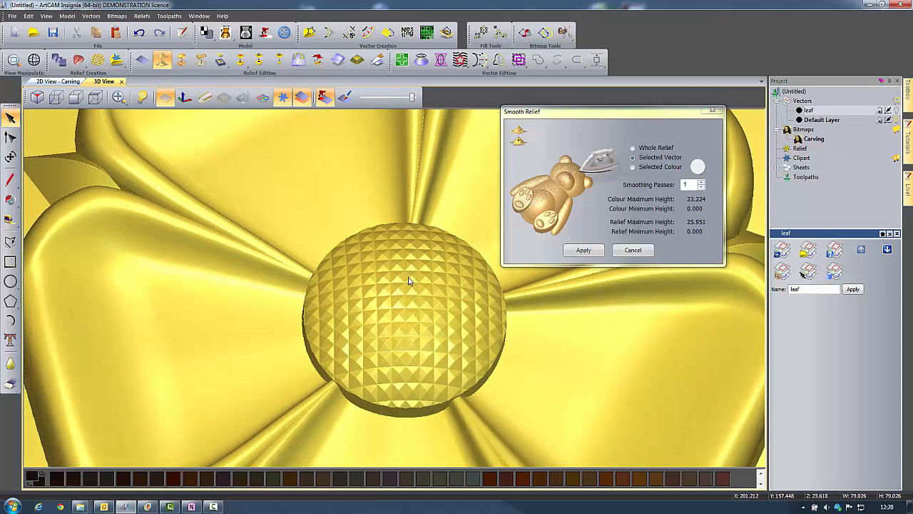
pyautogui.moveTo(407, 340); pyautogui.dragTo(300, 285)
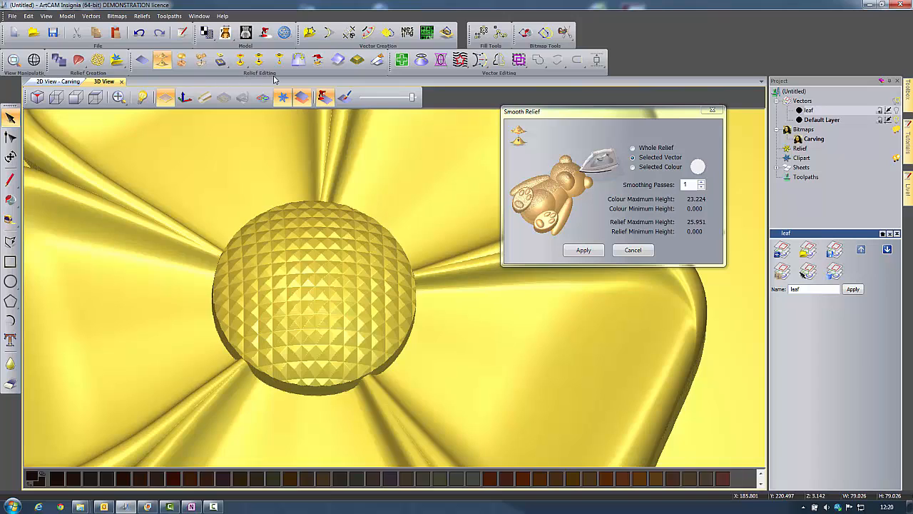
pyautogui.click(583, 251)
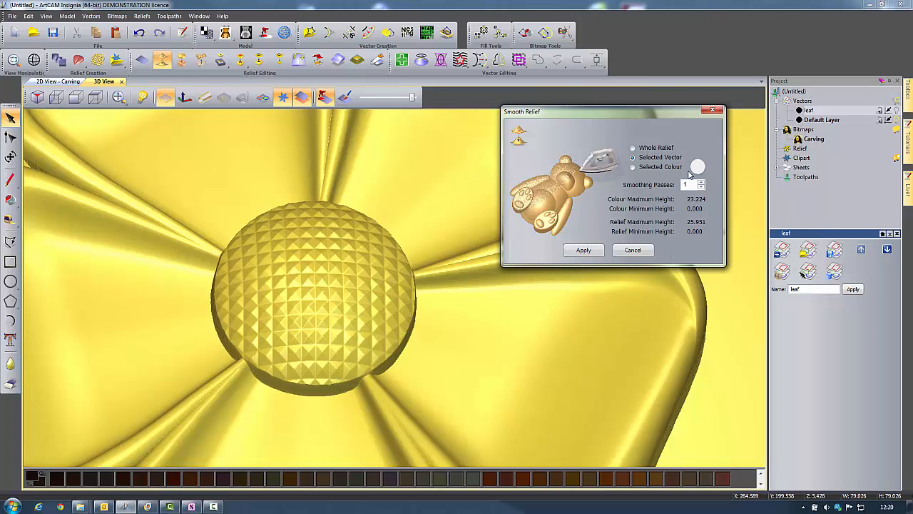
pyautogui.click(711, 110)
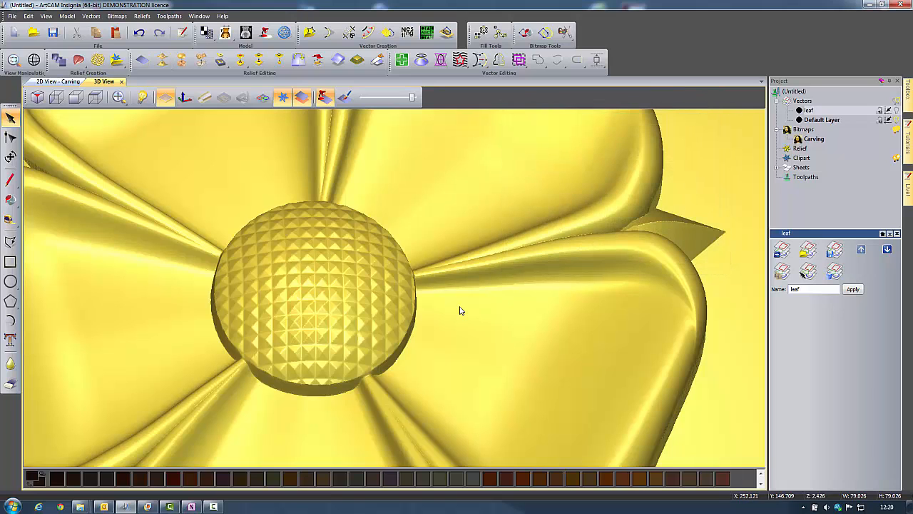
# Open the relief clipart library and look through the list of available libraries.
pyautogui.scroll(-5, 459, 311)
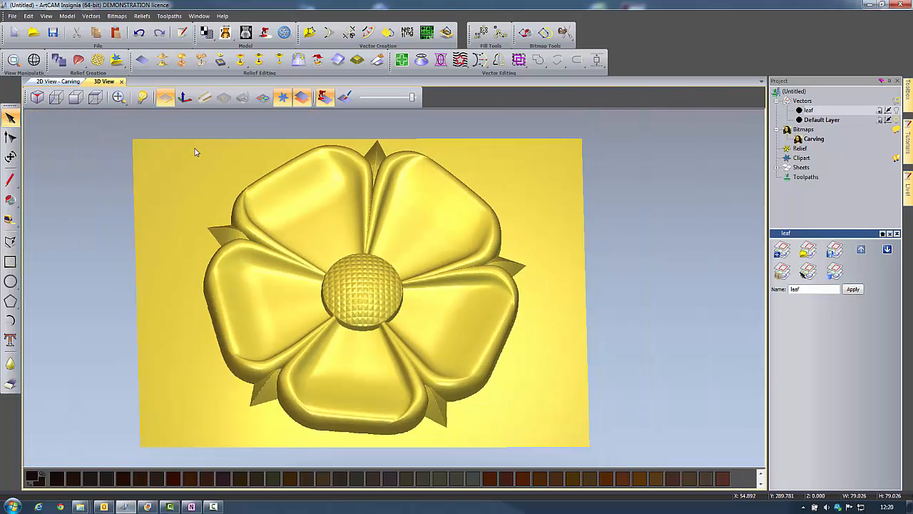
pyautogui.click(117, 59)
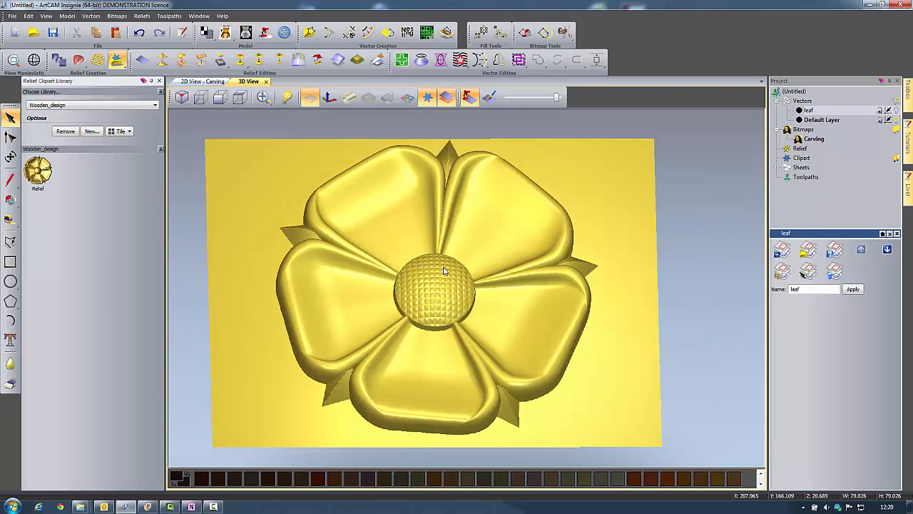
pyautogui.click(154, 105)
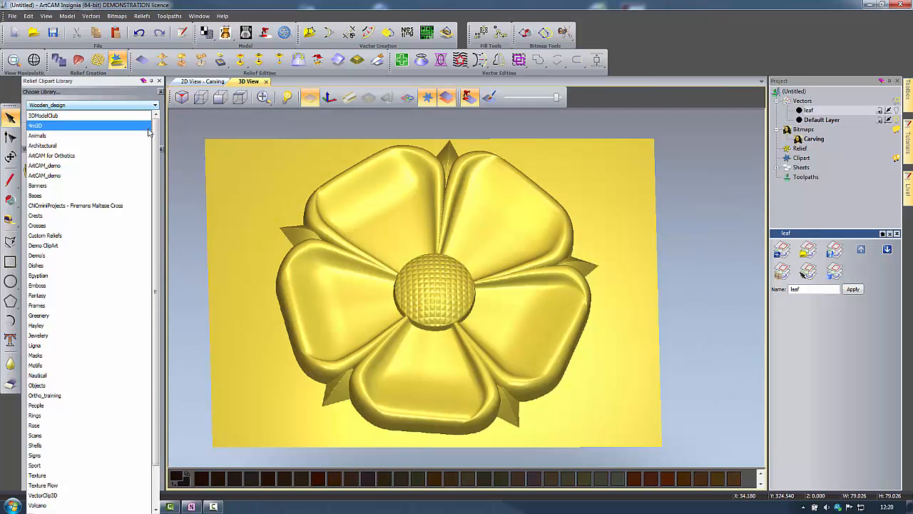
pyautogui.moveTo(155, 143); pyautogui.dragTo(156, 190)
pyautogui.scroll(2, 156, 246)
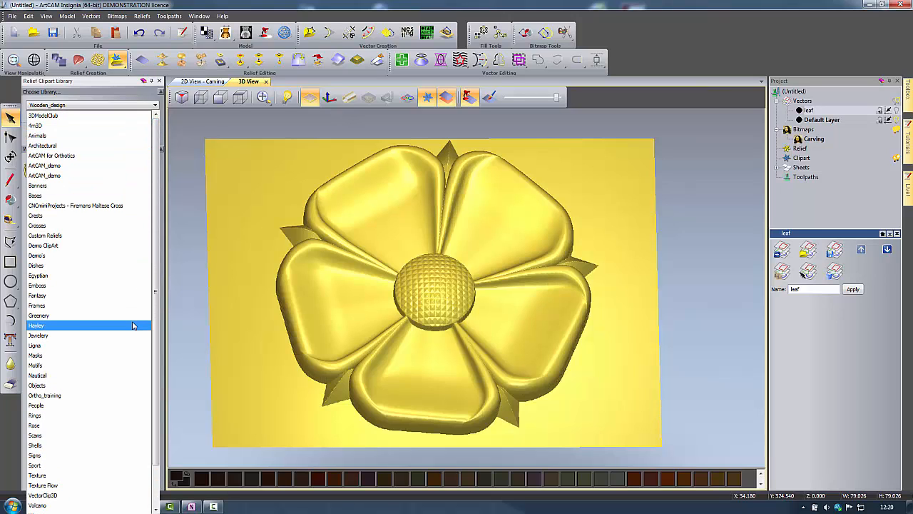
pyautogui.click(181, 181)
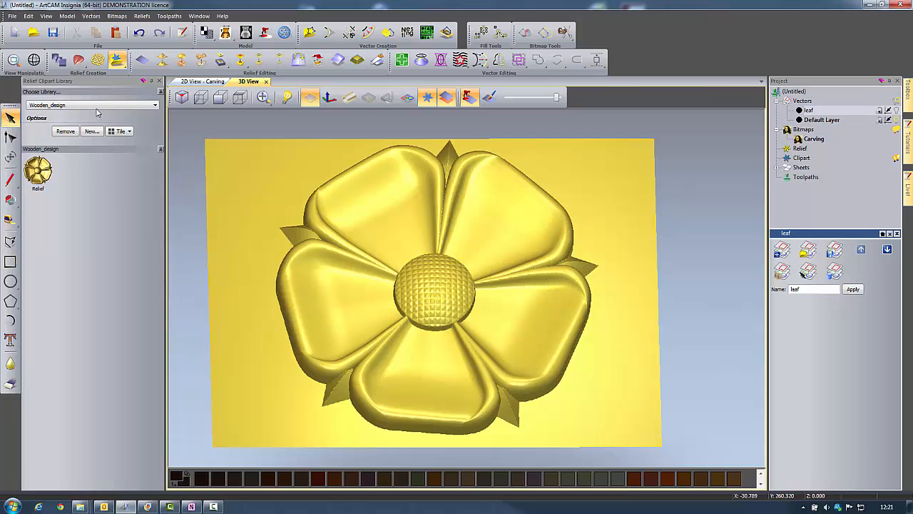
# Create a clipart library folder named demo inside the Reliefs folder and store the finished flower relief in it.
pyautogui.click(92, 131)
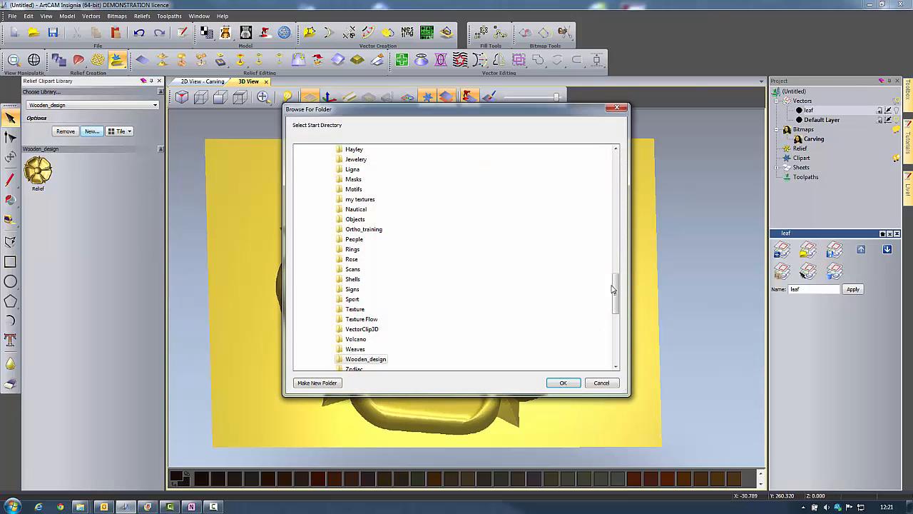
pyautogui.moveTo(612, 289); pyautogui.dragTo(618, 248)
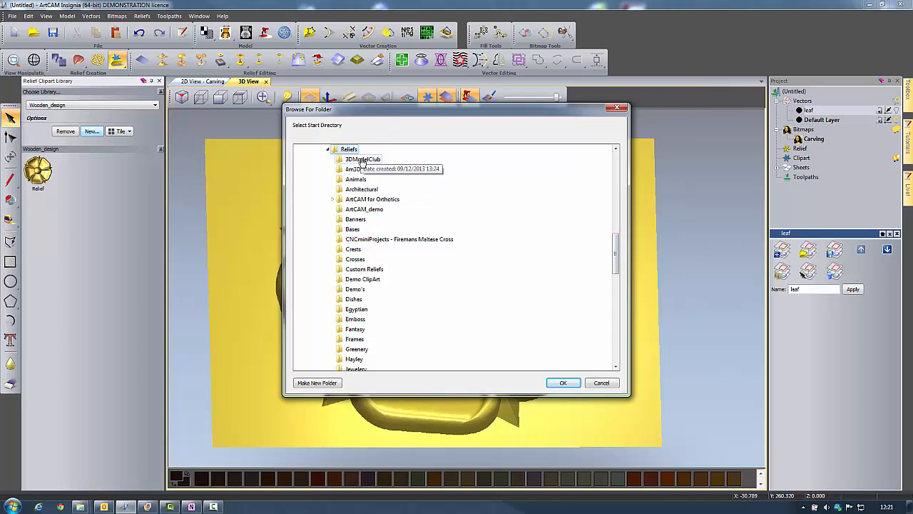
pyautogui.click(314, 383)
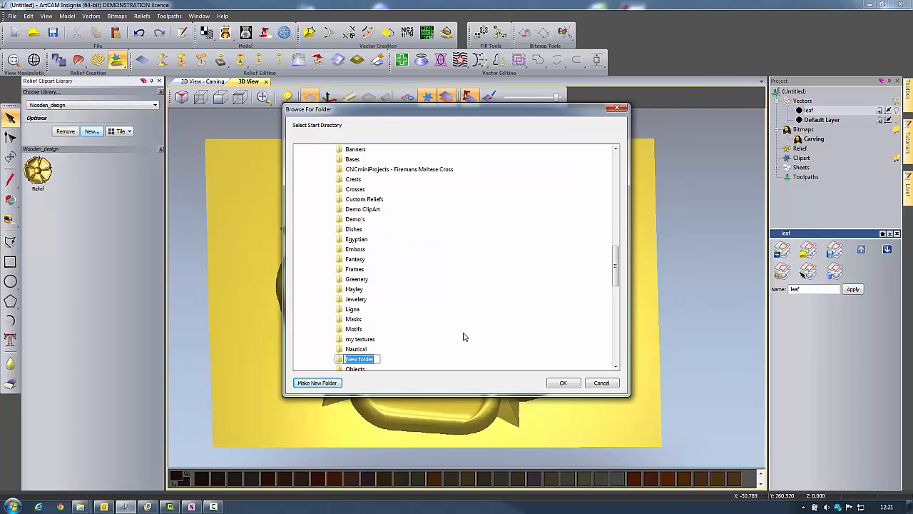
pyautogui.write('c')
pyautogui.press('Return')
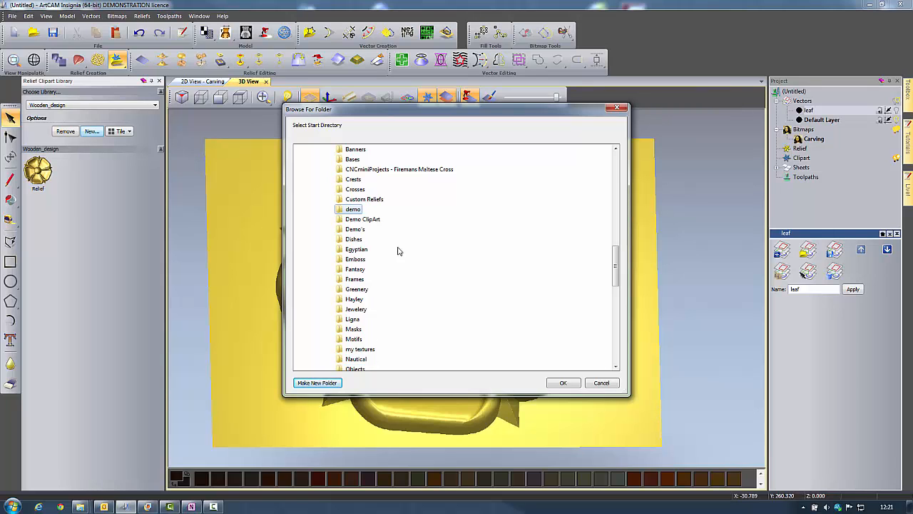
pyautogui.click(563, 383)
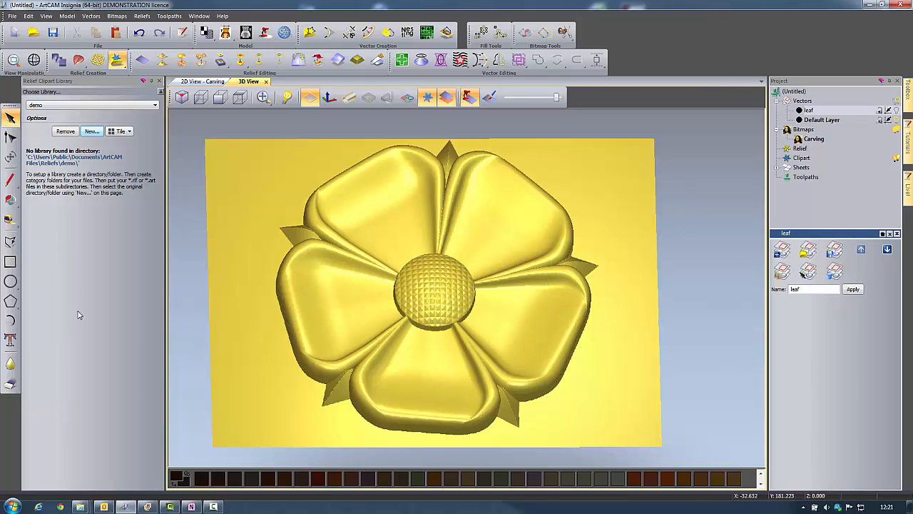
pyautogui.moveTo(796, 147); pyautogui.dragTo(272, 200)
pyautogui.moveTo(119, 232); pyautogui.dragTo(115, 234)
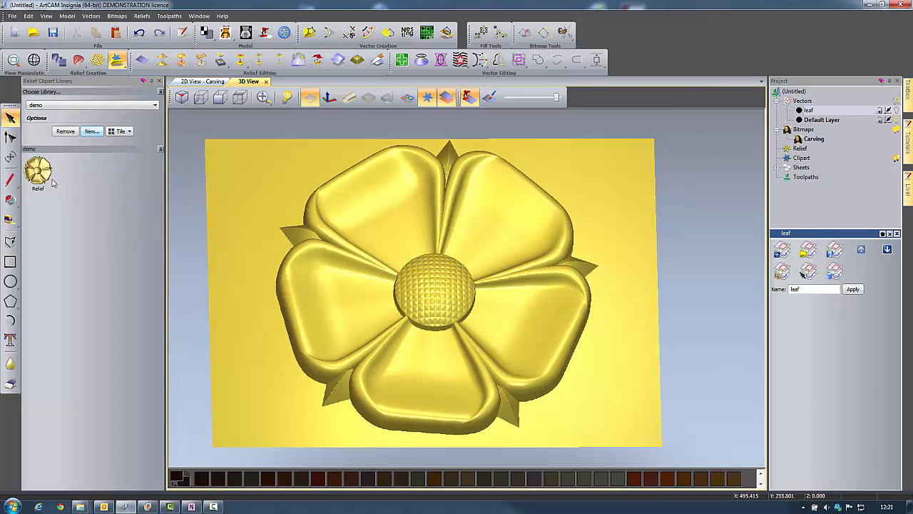
# Close the flower model without saving its changes.
pyautogui.rightClick(43, 173)
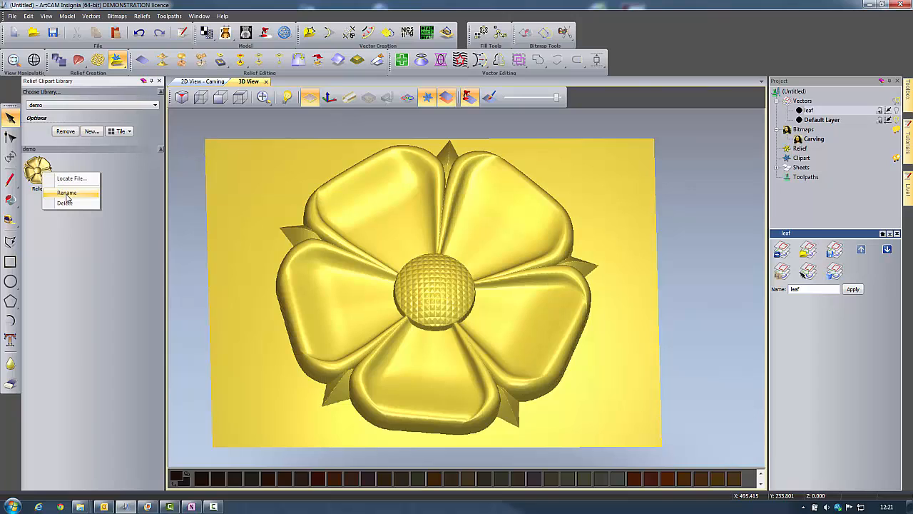
pyautogui.click(80, 283)
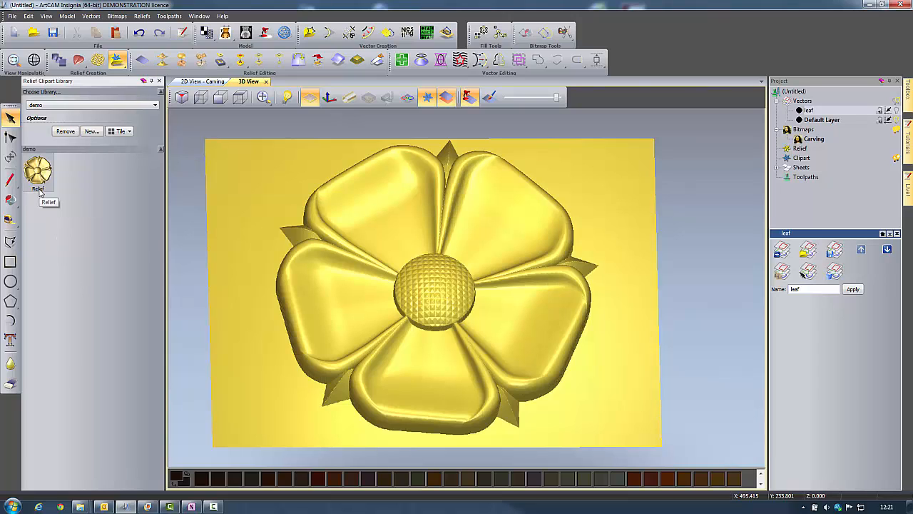
pyautogui.click(12, 16)
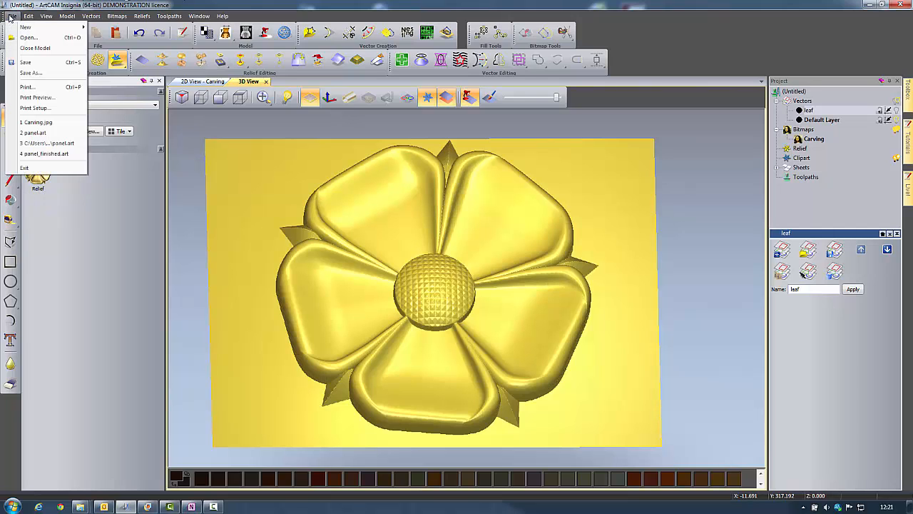
pyautogui.click(34, 48)
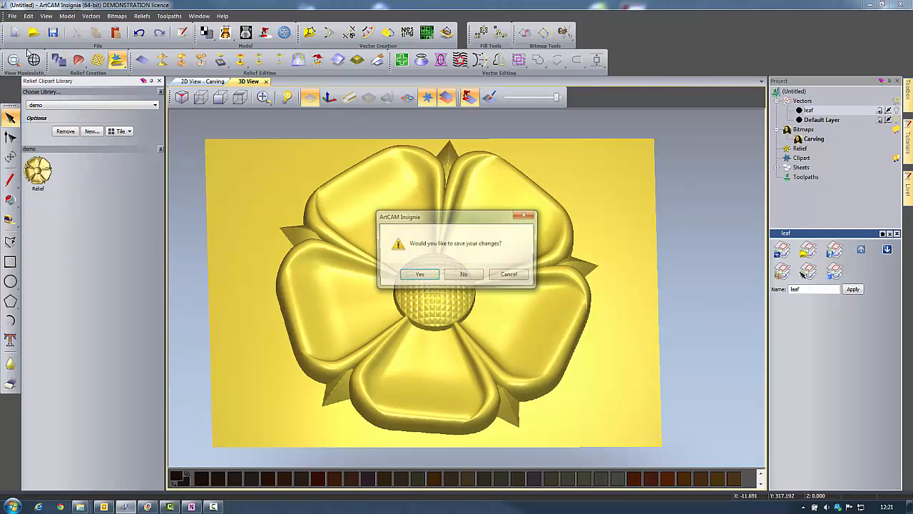
pyautogui.click(464, 276)
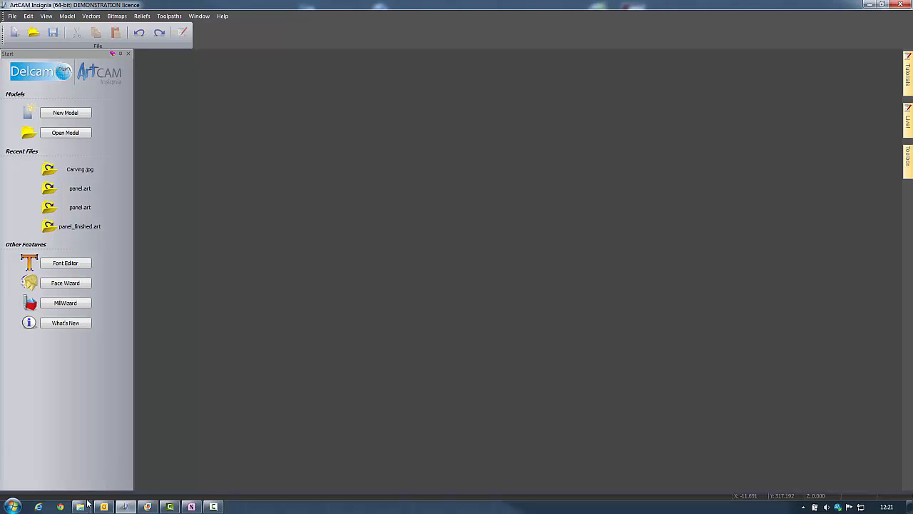
# Open panel.art from the Ligna_demo folder and minimise the folder window.
pyautogui.moveTo(84, 508)
pyautogui.click(81, 471)
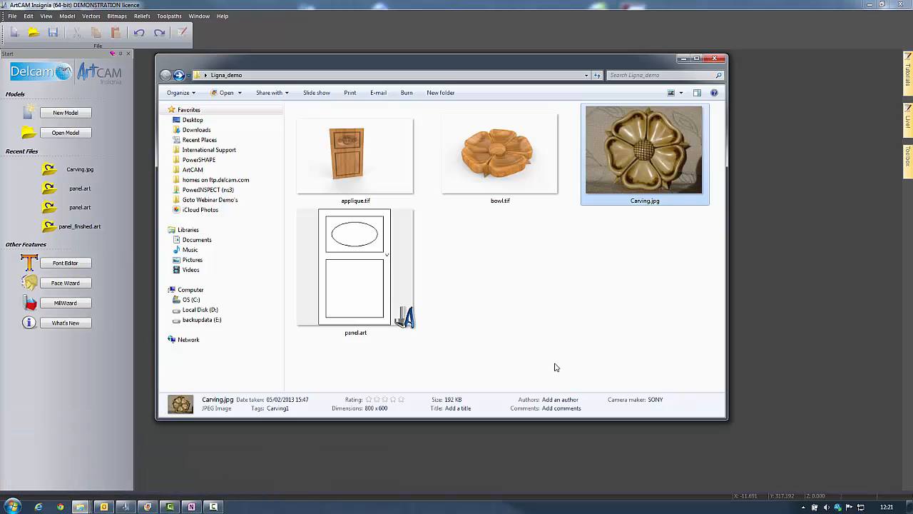
pyautogui.click(371, 277)
pyautogui.moveTo(353, 283); pyautogui.dragTo(803, 219)
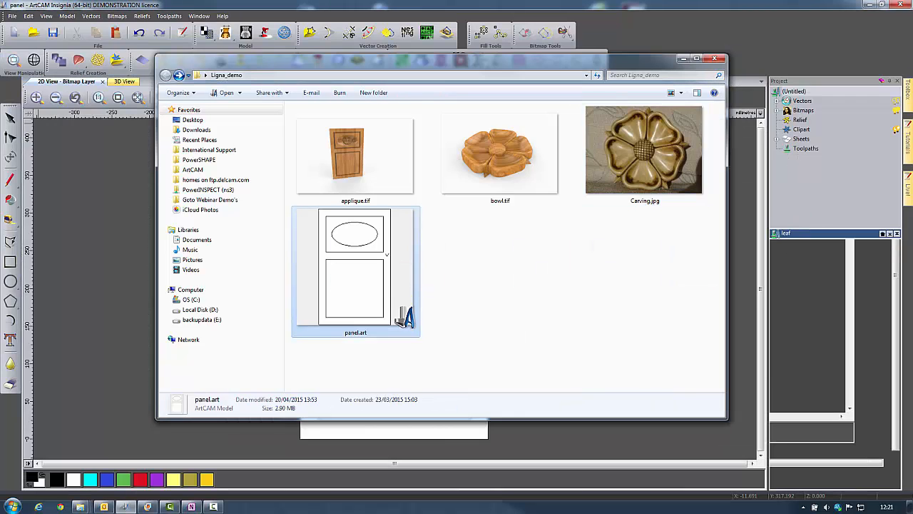
pyautogui.click(683, 59)
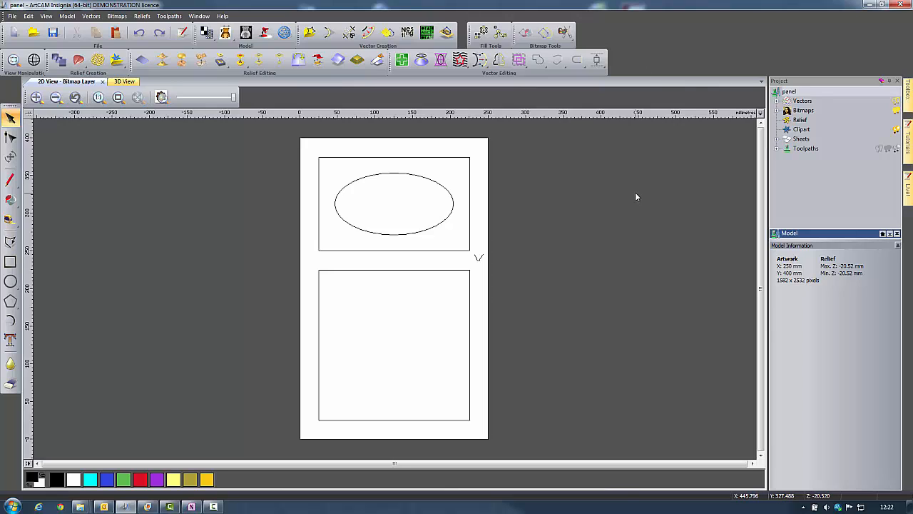
# Examine the upper and lower panel rectangles and the small moulding profile vector beside them.
pyautogui.click(468, 251)
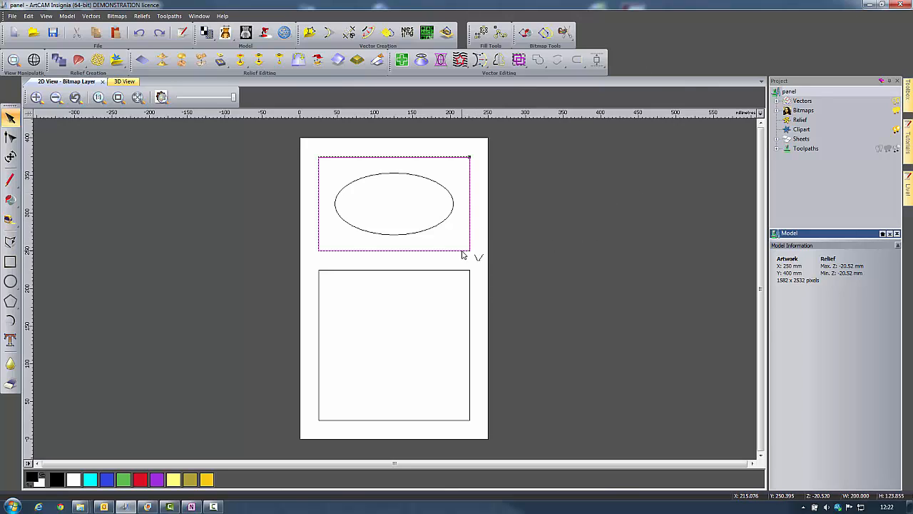
pyautogui.click(454, 276)
pyautogui.click(453, 271)
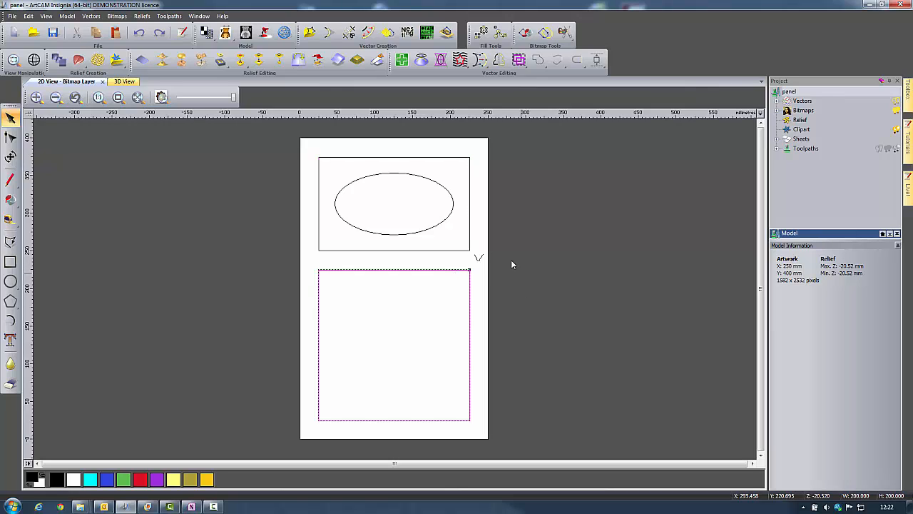
pyautogui.scroll(2, 440, 267)
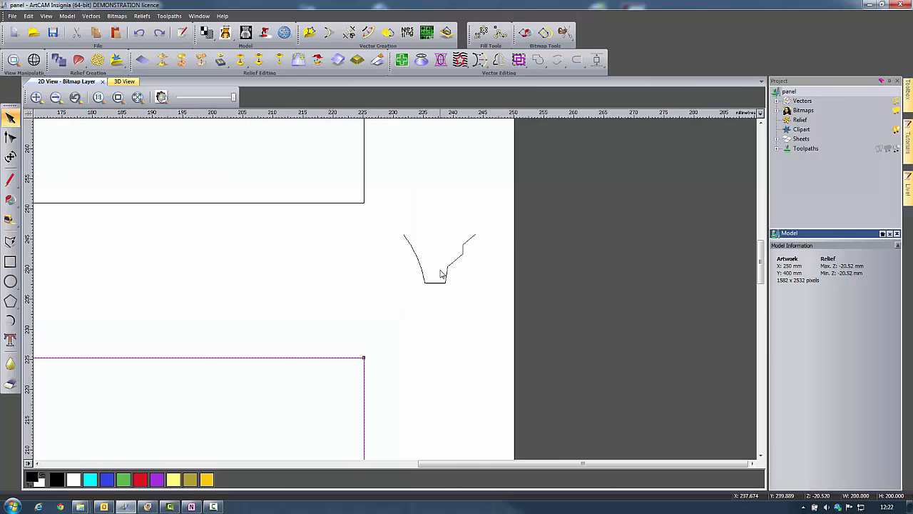
pyautogui.click(440, 282)
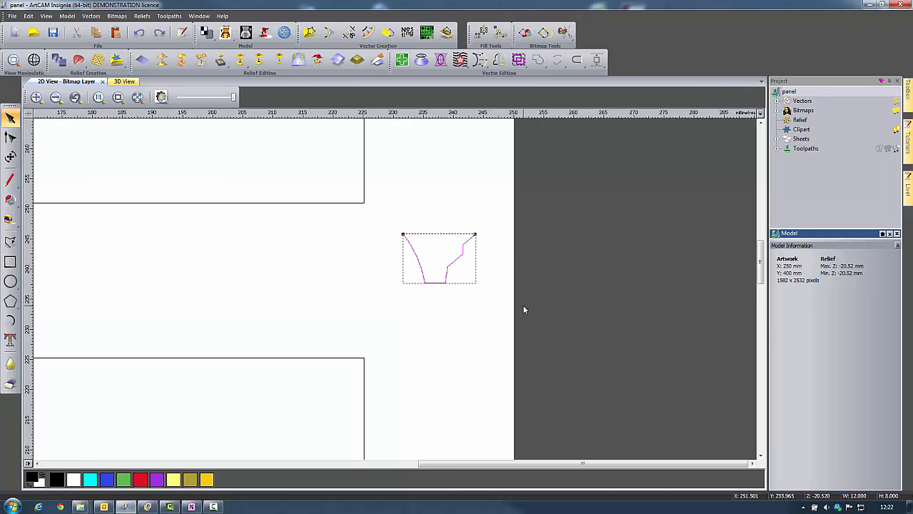
pyautogui.scroll(-5, 522, 309)
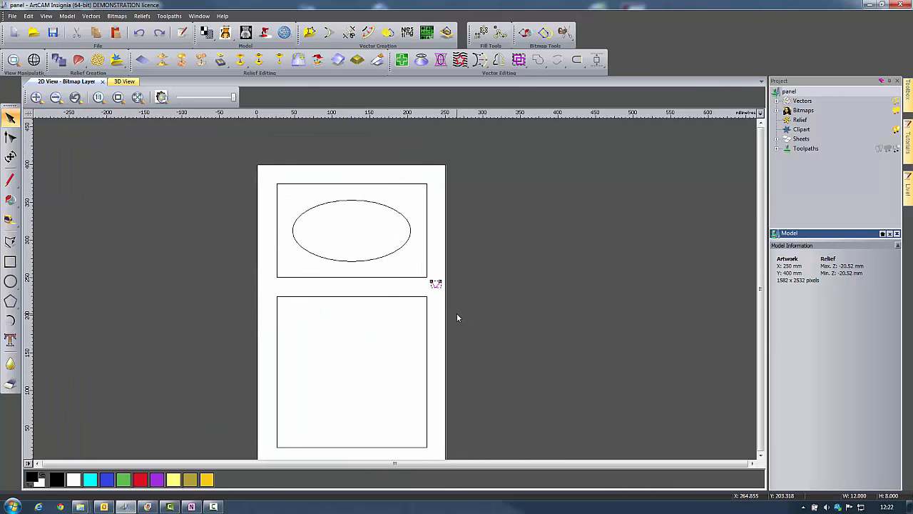
# Start an Extrude relief with both panel rectangles as drive rails and the small moulding vector as start profile.
pyautogui.click(80, 60)
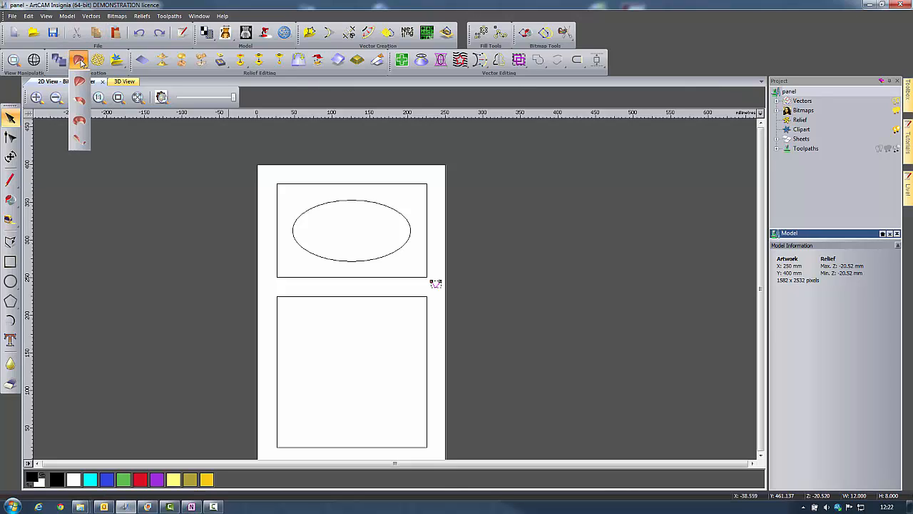
pyautogui.click(79, 119)
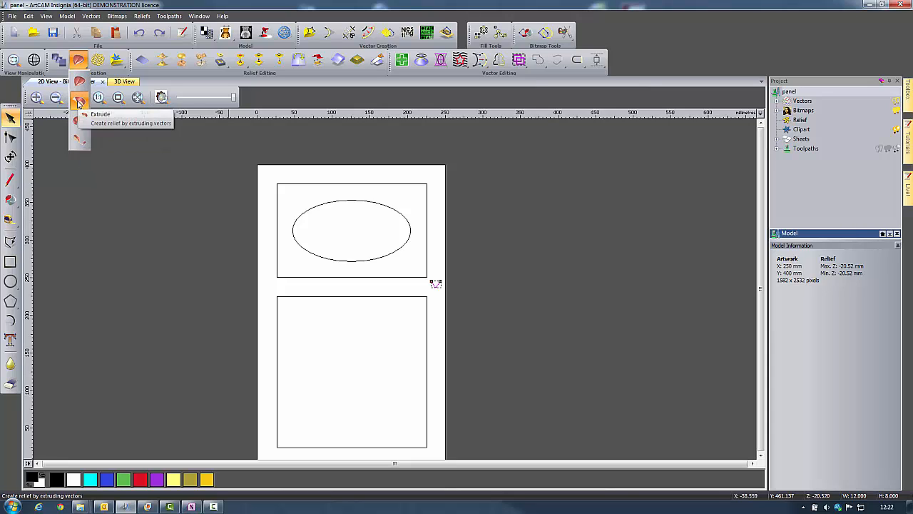
pyautogui.click(341, 281)
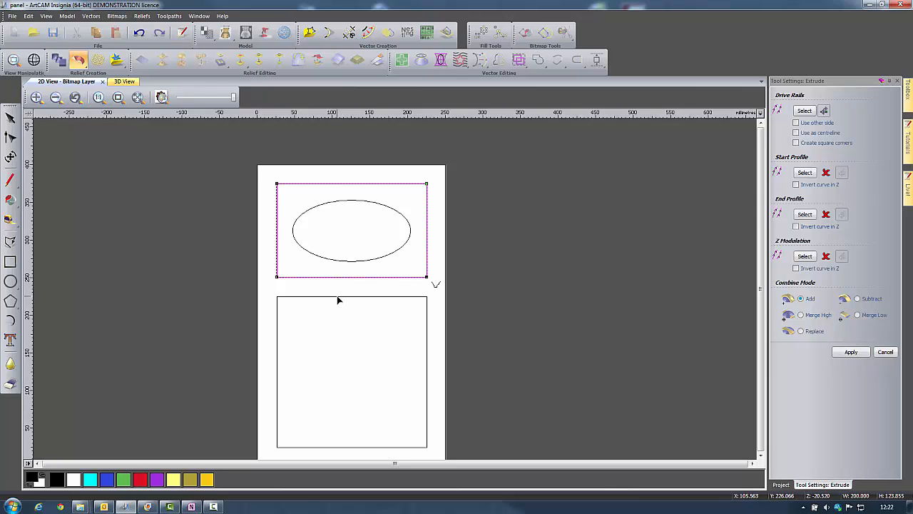
pyautogui.keyDown('shift'); pyautogui.click(339, 298); pyautogui.keyUp('shift')
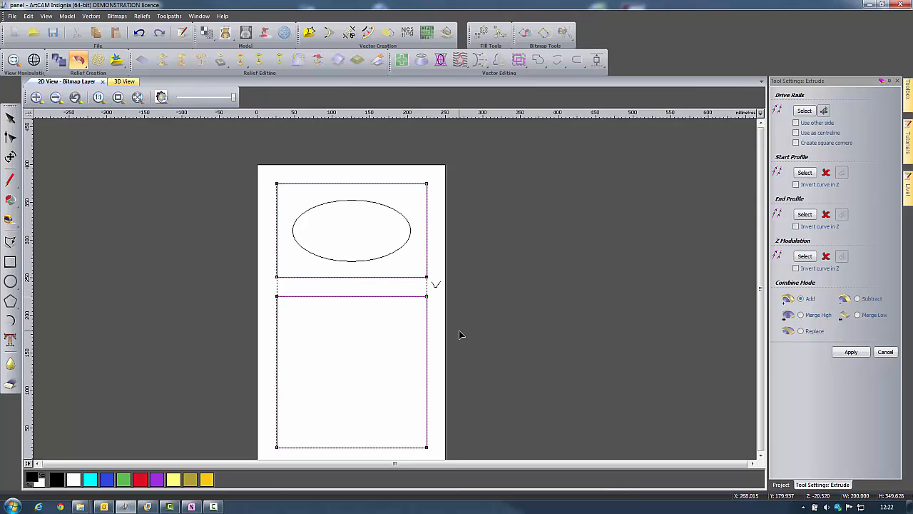
pyautogui.click(805, 112)
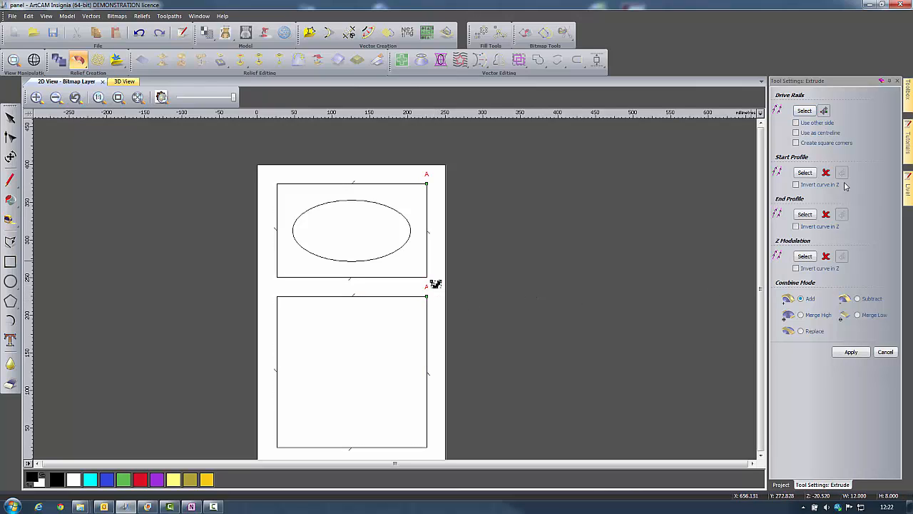
pyautogui.click(805, 173)
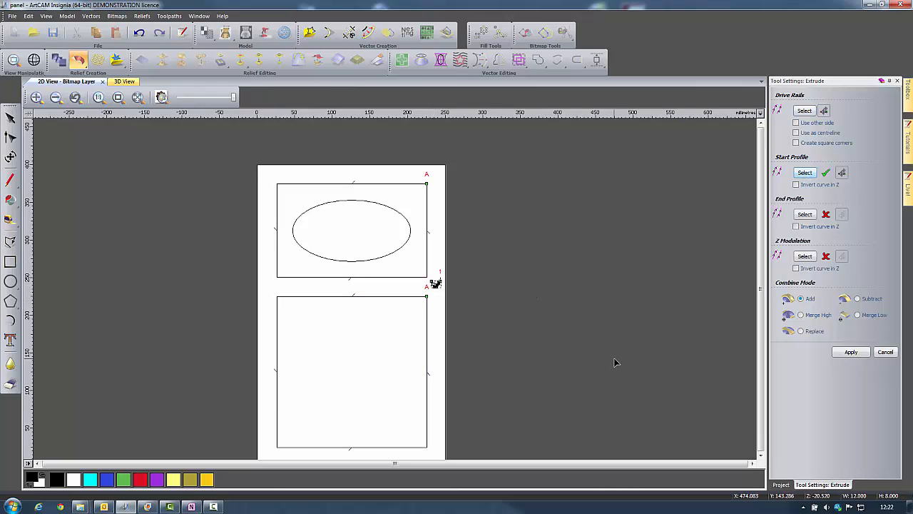
# Invert the start profile in Z, switch the extrusion to the other side of the rails and apply it.
pyautogui.click(119, 82)
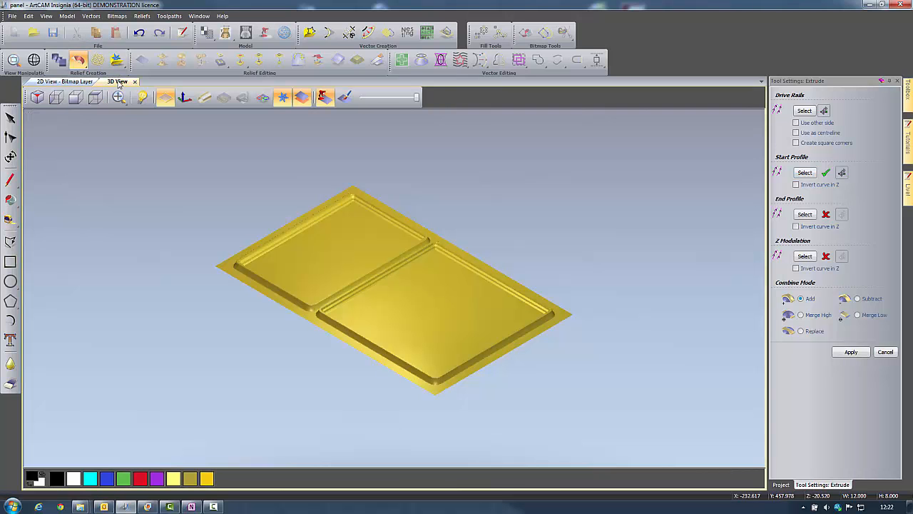
pyautogui.moveTo(540, 340); pyautogui.dragTo(511, 399)
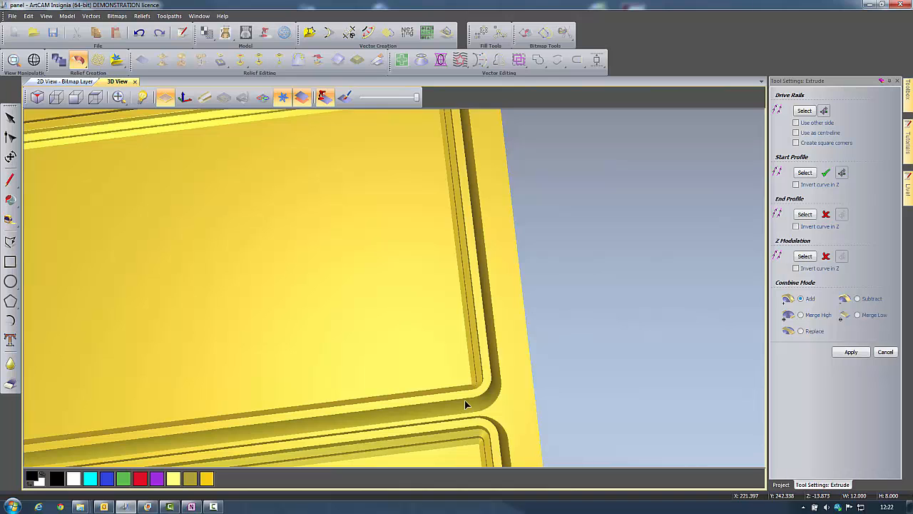
pyautogui.click(796, 184)
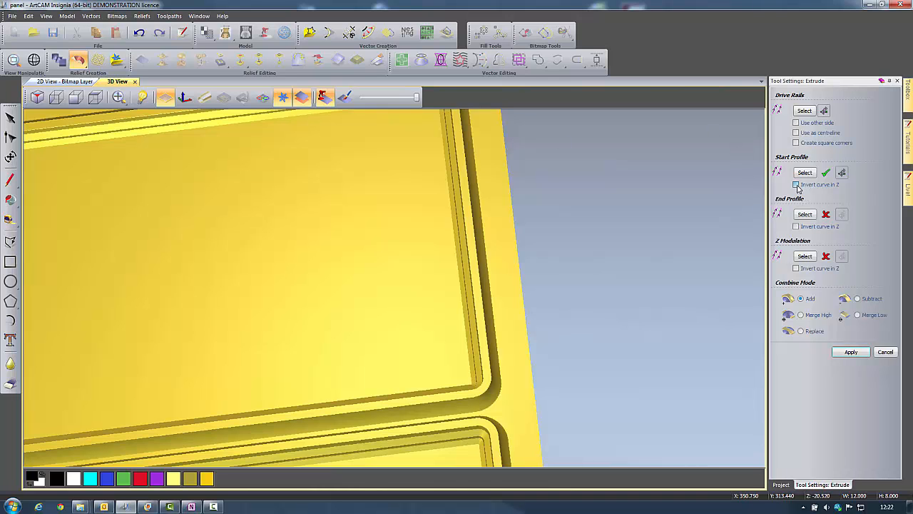
pyautogui.moveTo(443, 319); pyautogui.dragTo(443, 254)
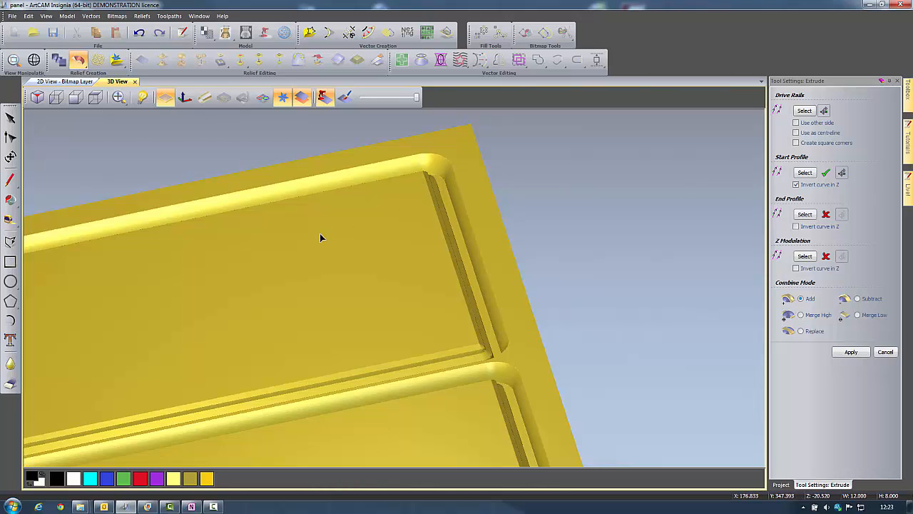
pyautogui.click(797, 122)
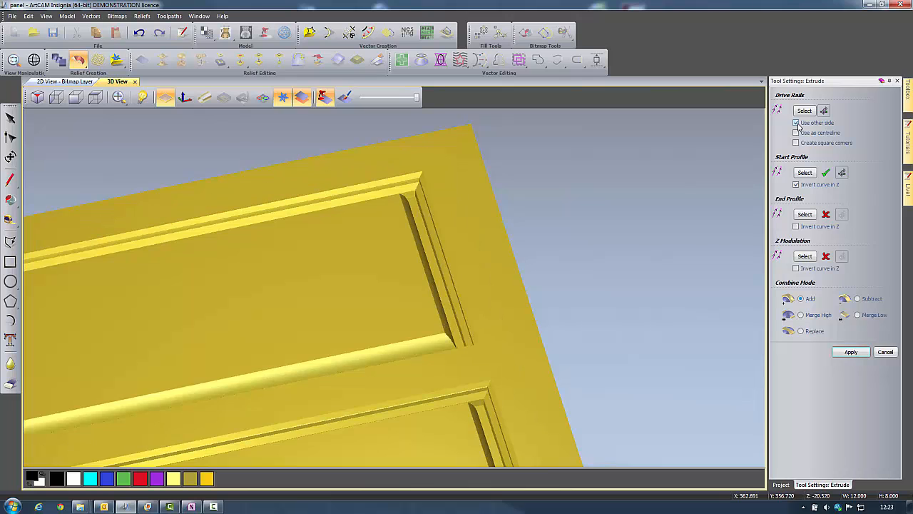
pyautogui.moveTo(411, 282); pyautogui.dragTo(398, 369)
pyautogui.scroll(-1, 408, 351)
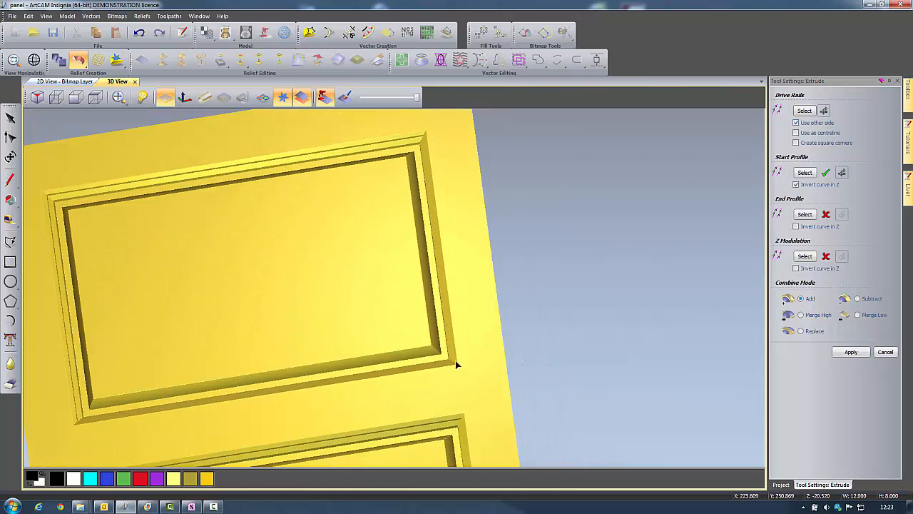
pyautogui.scroll(-1, 363, 368)
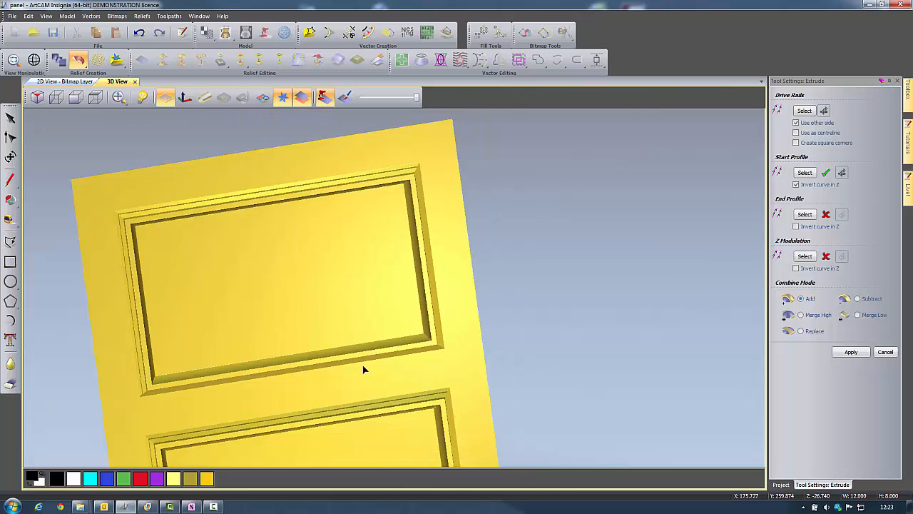
pyautogui.click(851, 352)
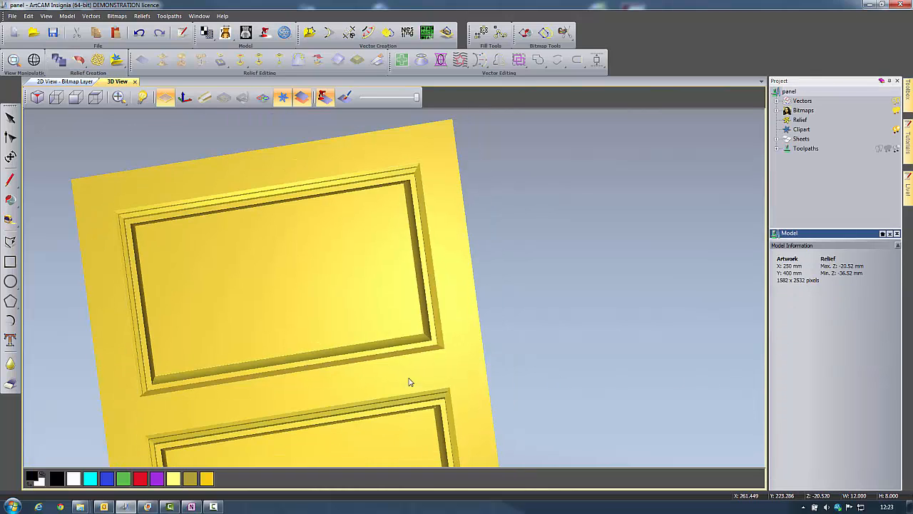
# Show the vectors on the 3D relief and open the Shape Editor for the ellipse in the upper panel.
pyautogui.click(95, 97)
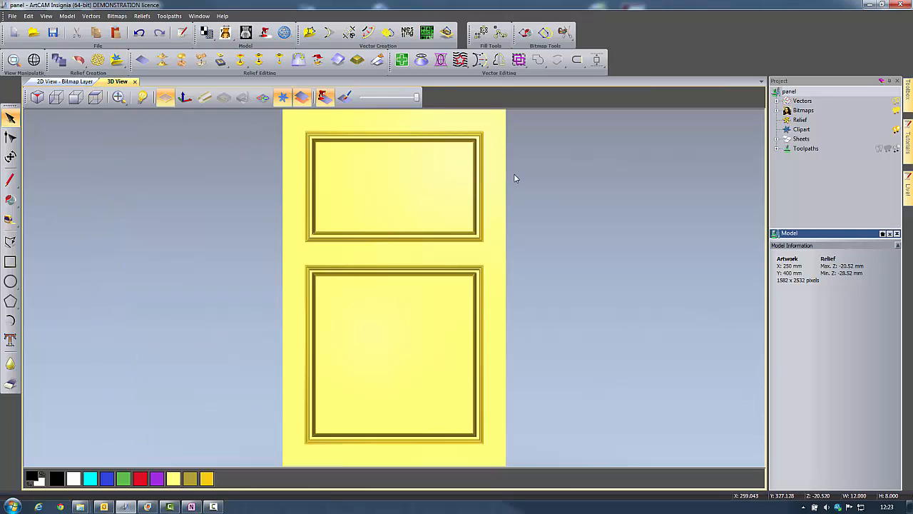
pyautogui.click(262, 98)
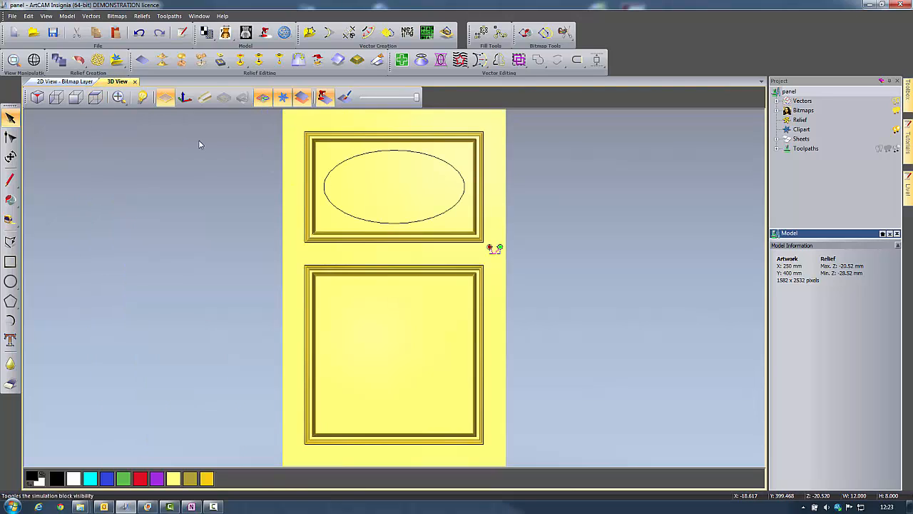
pyautogui.click(351, 159)
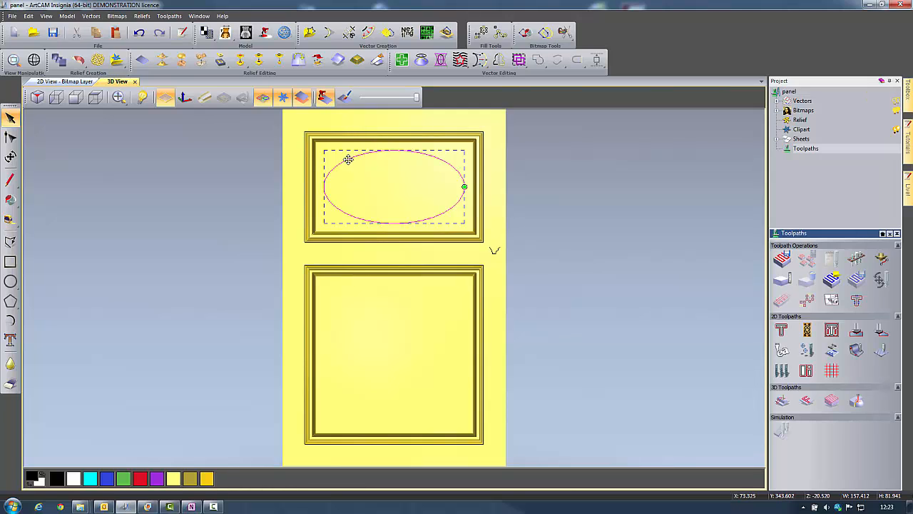
pyautogui.doubleClick(348, 159)
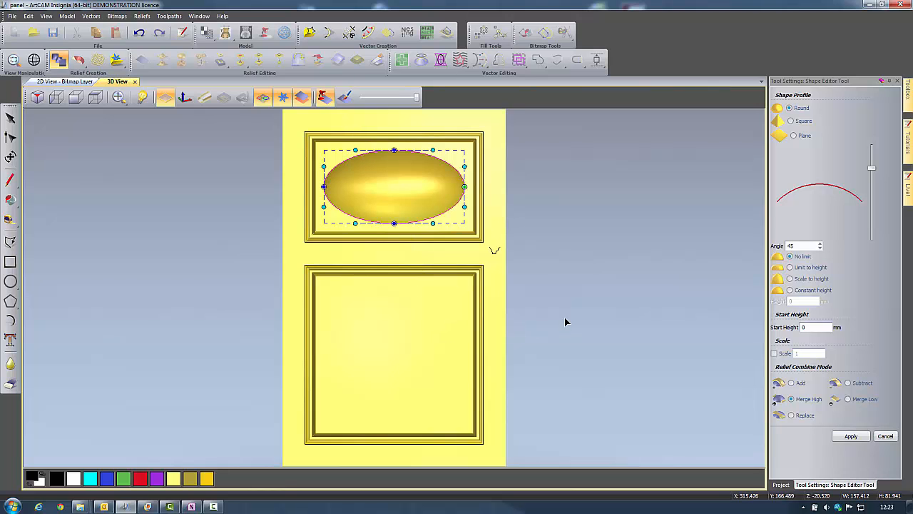
# Set the round ellipse shape to combine by adding to the relief with an angle of -40.
pyautogui.moveTo(402, 214); pyautogui.dragTo(365, 178, button='middle')
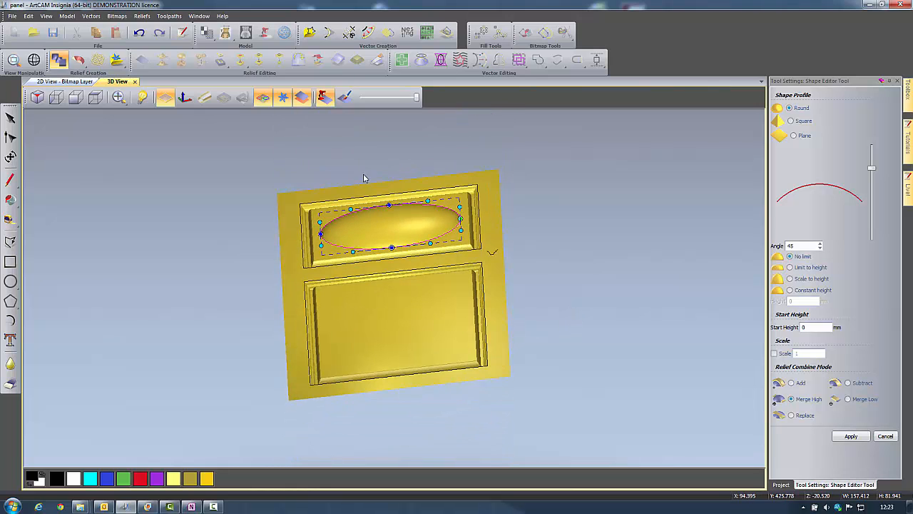
pyautogui.click(75, 97)
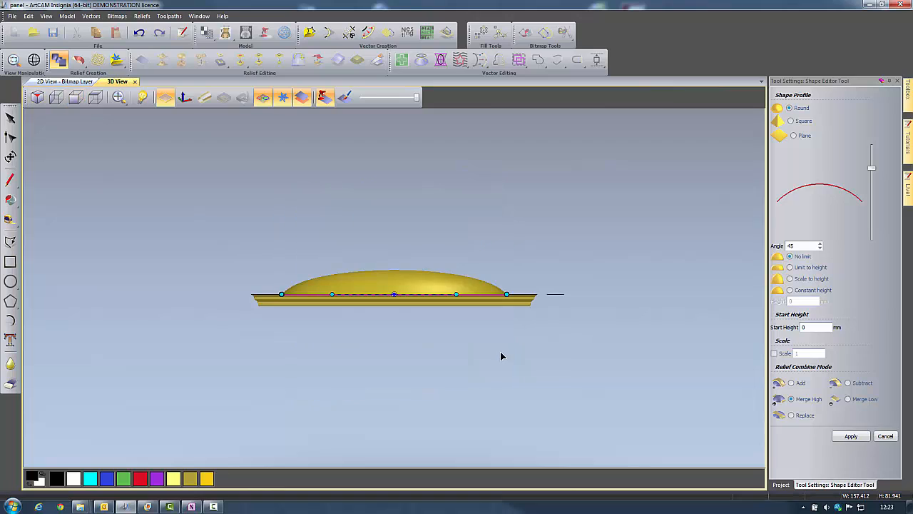
pyautogui.click(792, 384)
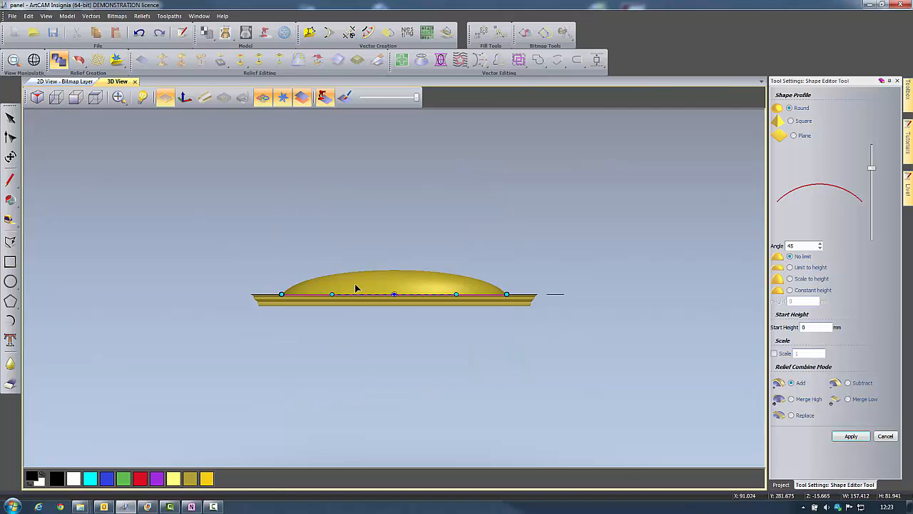
pyautogui.moveTo(872, 168); pyautogui.dragTo(872, 212)
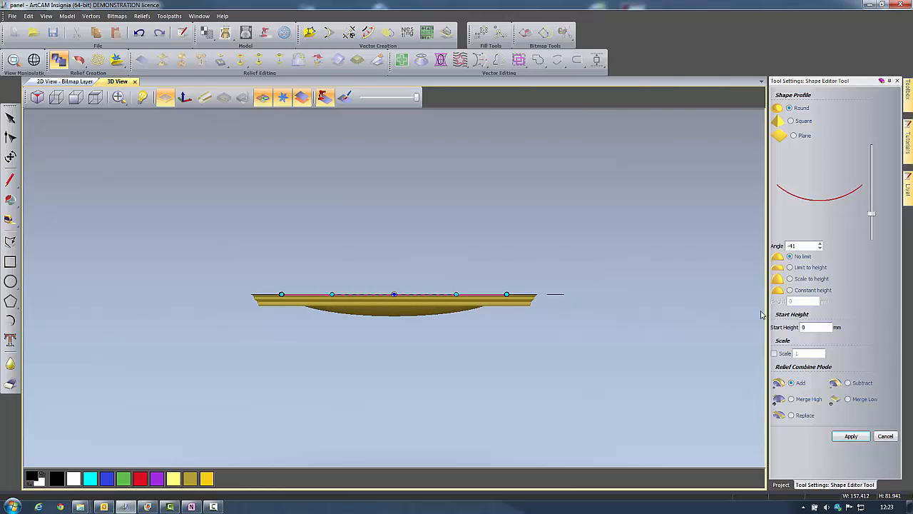
pyautogui.scroll(4, 387, 311)
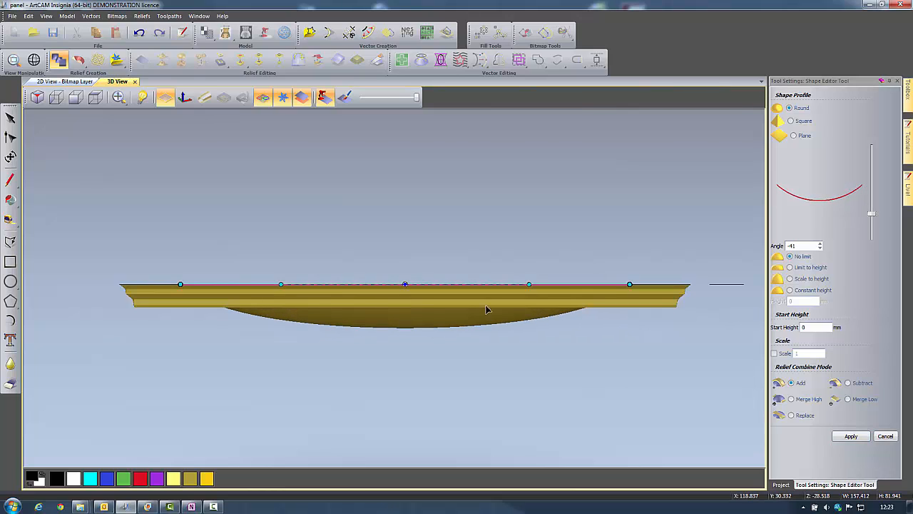
pyautogui.click(811, 245)
pyautogui.write('-40')
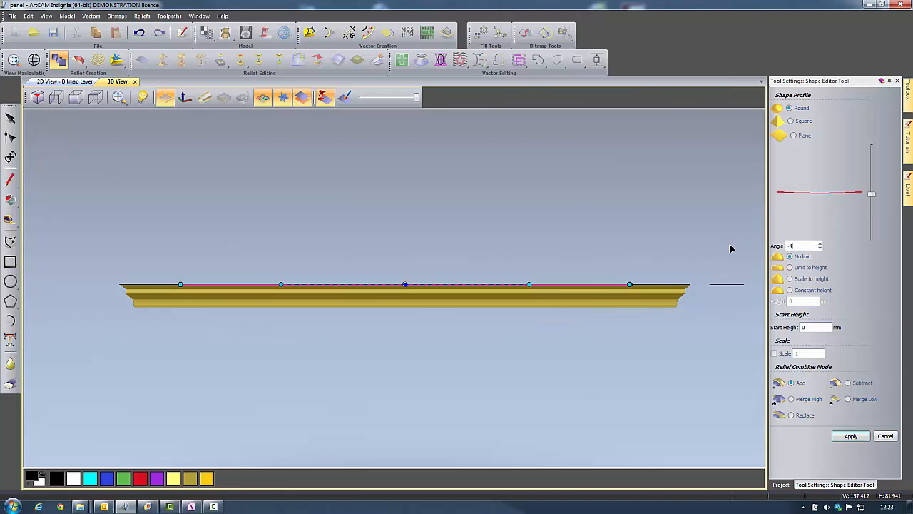
# Apply the dished shape to the ellipse in the upper panel and close the Shape Editor.
pyautogui.click(37, 98)
pyautogui.moveTo(387, 251); pyautogui.dragTo(428, 227)
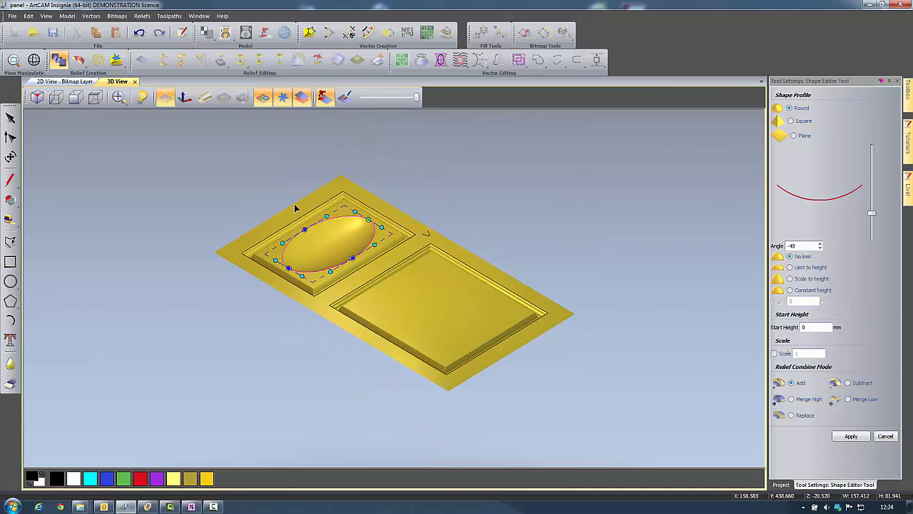
pyautogui.scroll(5, 306, 226)
pyautogui.click(852, 436)
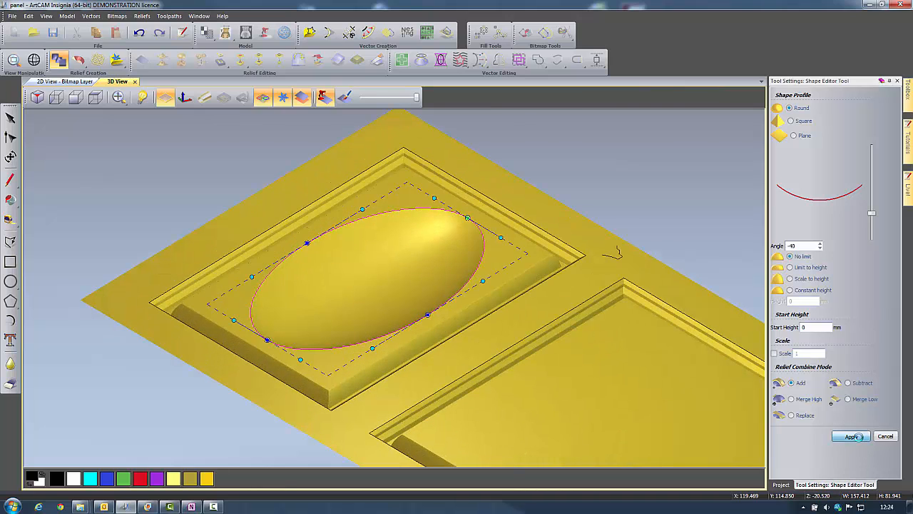
pyautogui.click(898, 81)
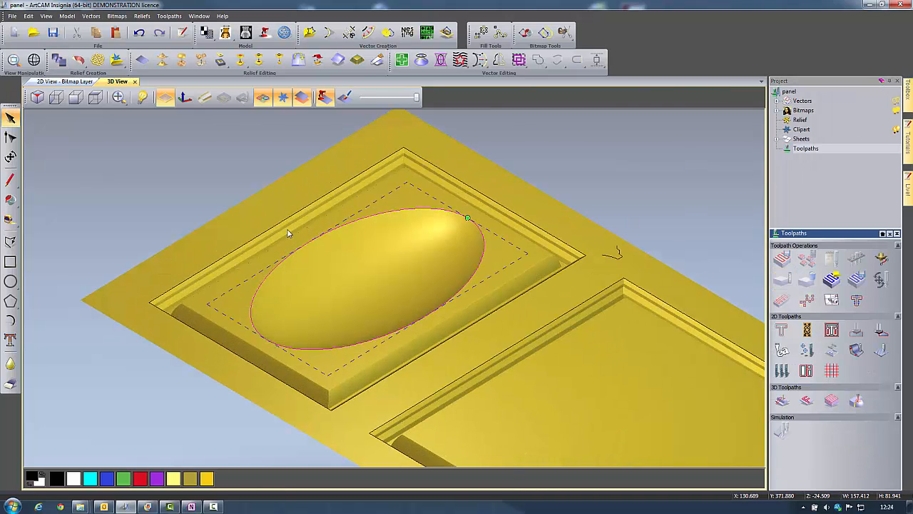
# Add a new vector layer to the panel project.
pyautogui.click(98, 100)
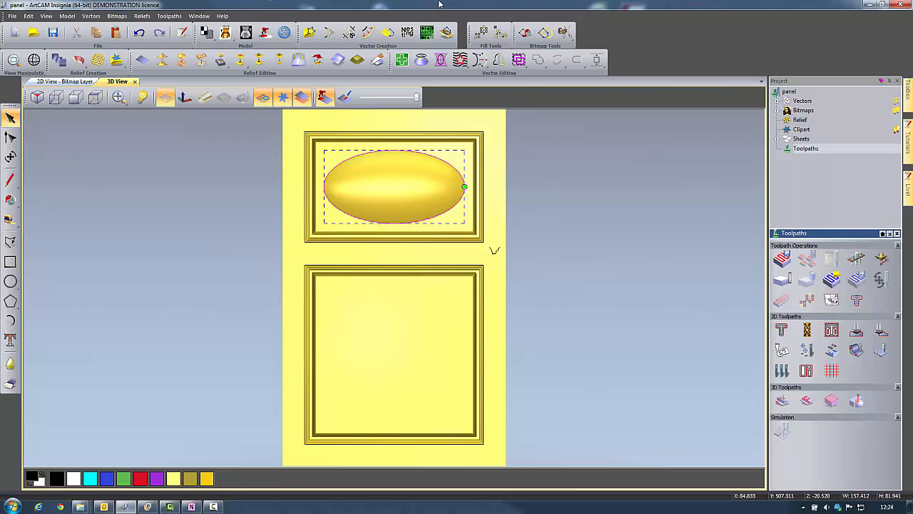
pyautogui.click(777, 101)
pyautogui.click(803, 101)
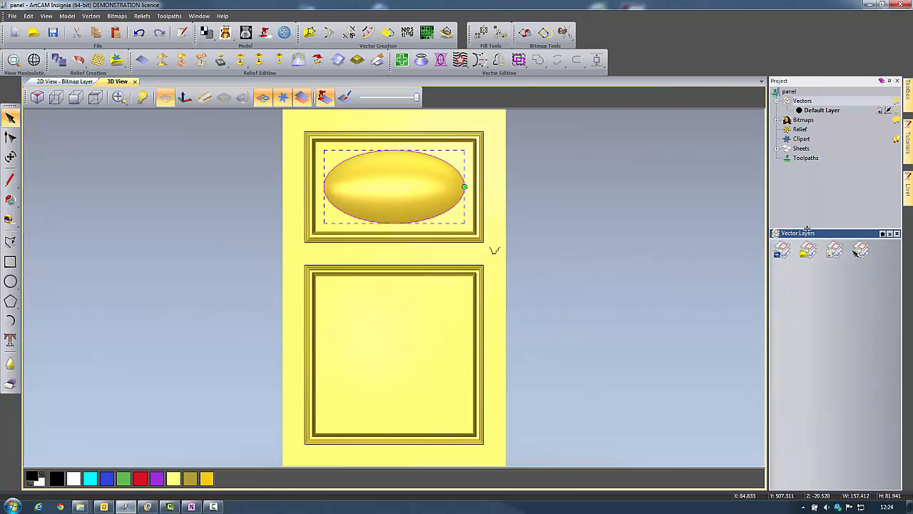
pyautogui.click(782, 250)
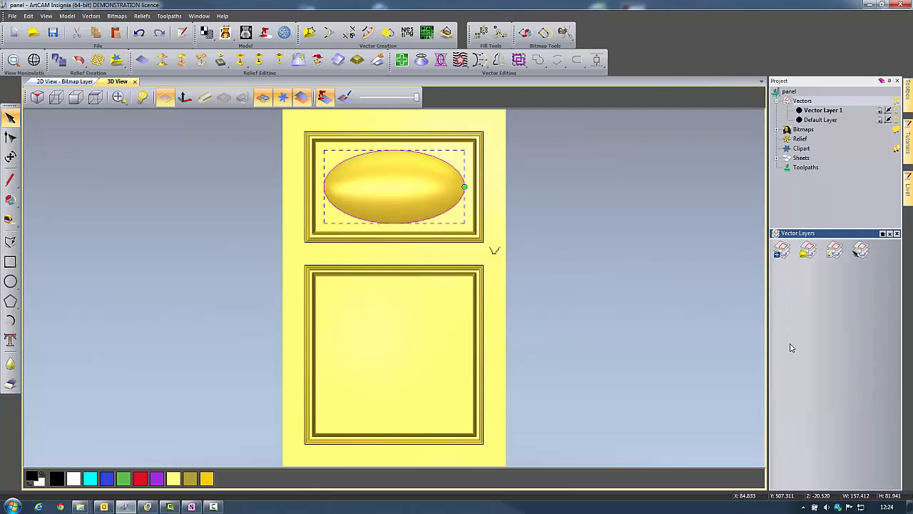
# Rename the new vector layer as machining_Vectors and hide the vectors of the Default Layer.
pyautogui.click(834, 111)
pyautogui.moveTo(831, 289); pyautogui.dragTo(737, 295)
pyautogui.write('machining')
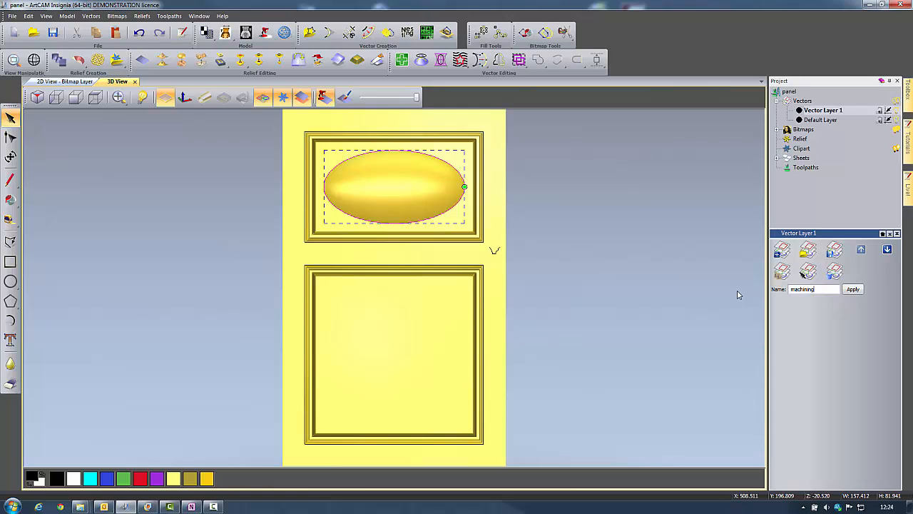
pyautogui.write('_Vectors')
pyautogui.press('Return')
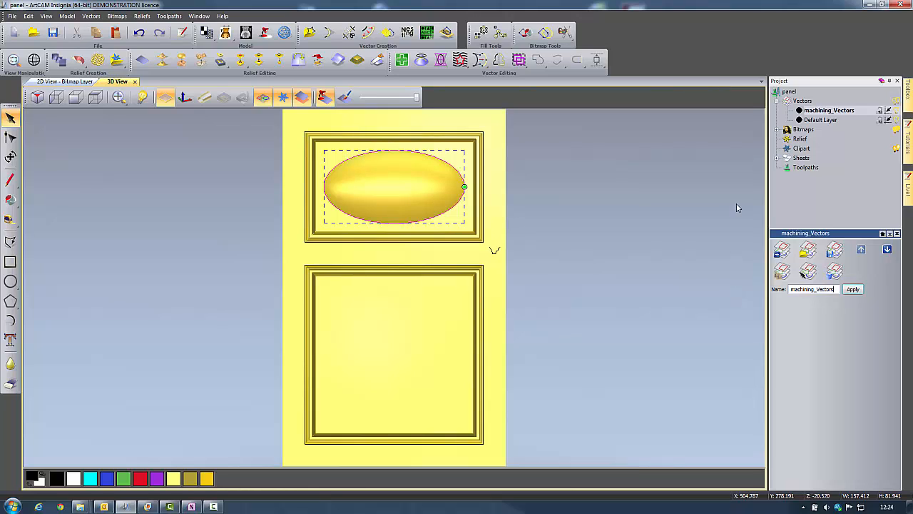
pyautogui.click(682, 276)
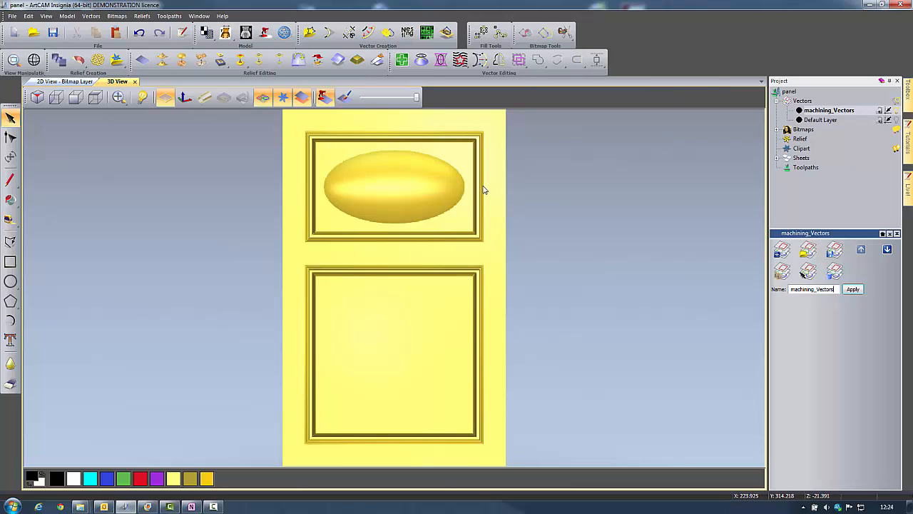
# Create smooth boundary vectors from the relief without a height range and check them in the 2D view.
pyautogui.click(446, 34)
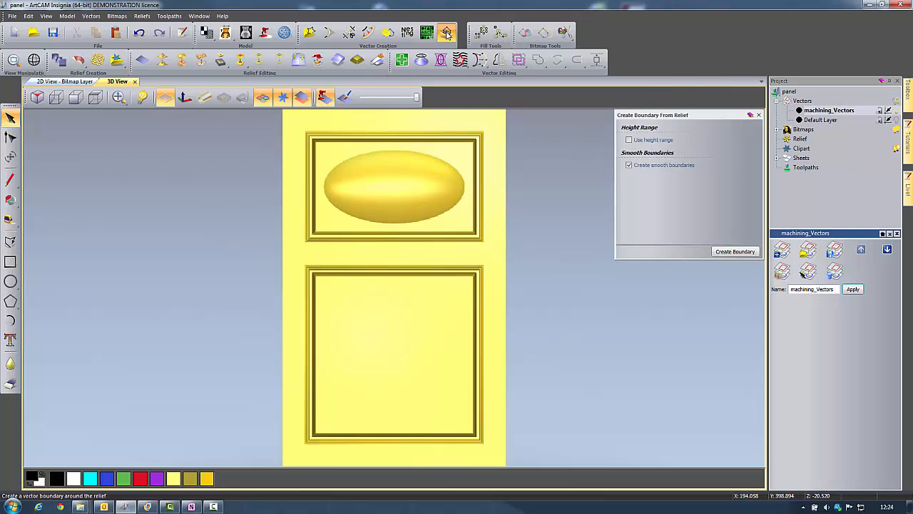
pyautogui.click(629, 140)
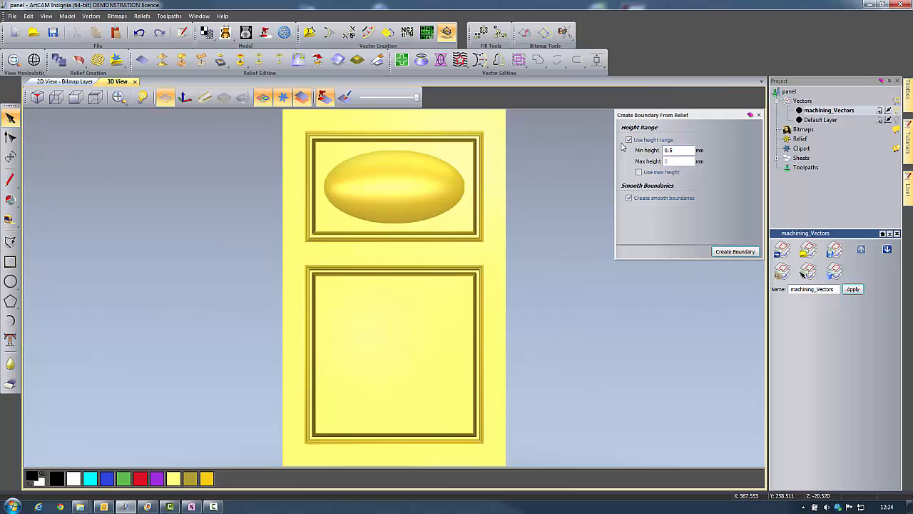
pyautogui.click(628, 140)
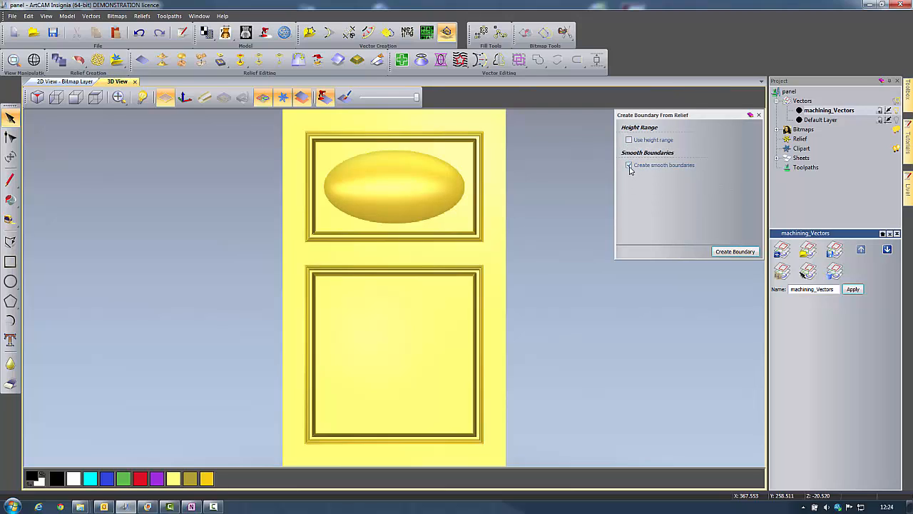
pyautogui.click(629, 165)
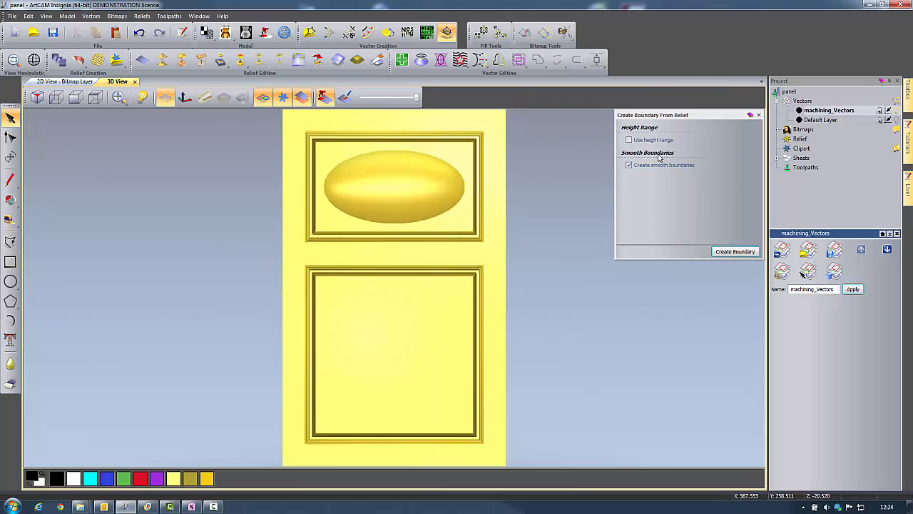
pyautogui.click(736, 252)
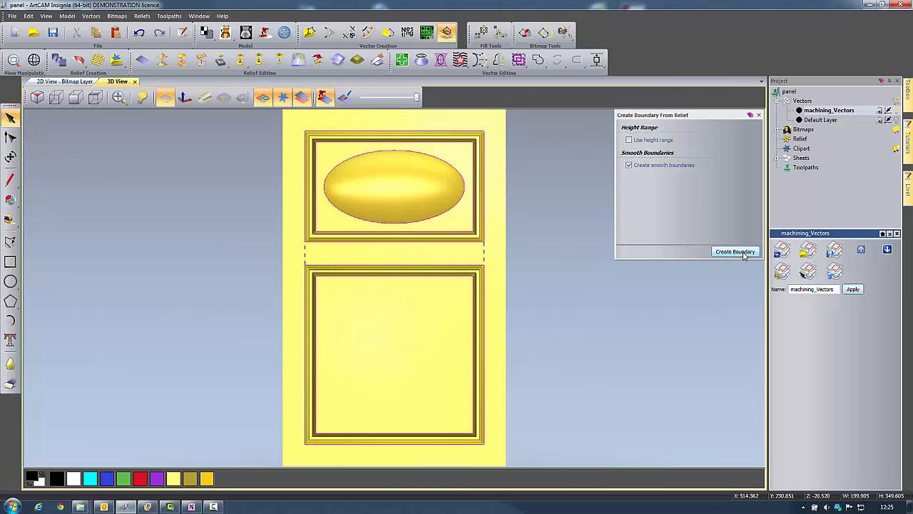
pyautogui.click(68, 82)
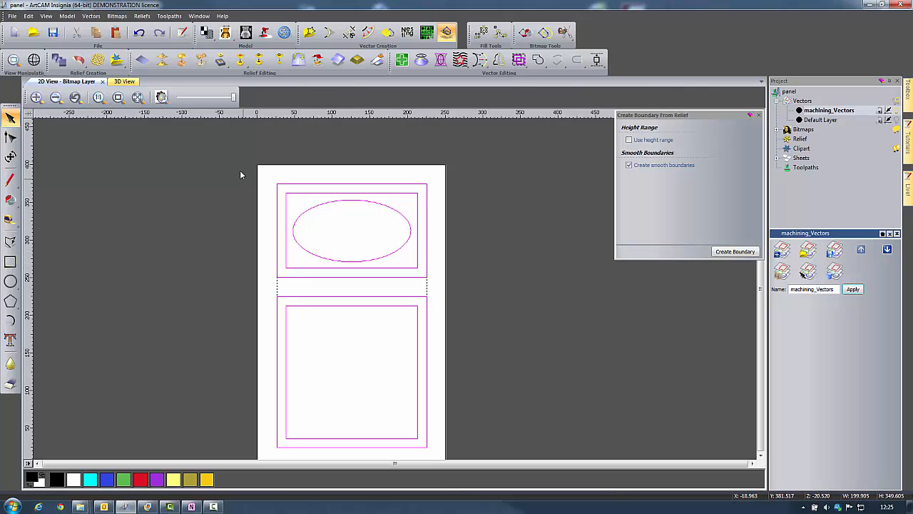
pyautogui.click(123, 81)
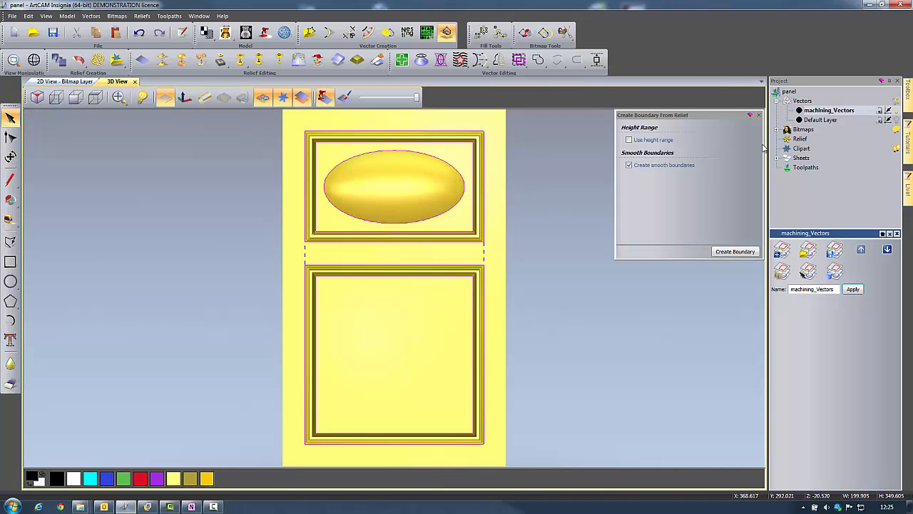
pyautogui.click(759, 115)
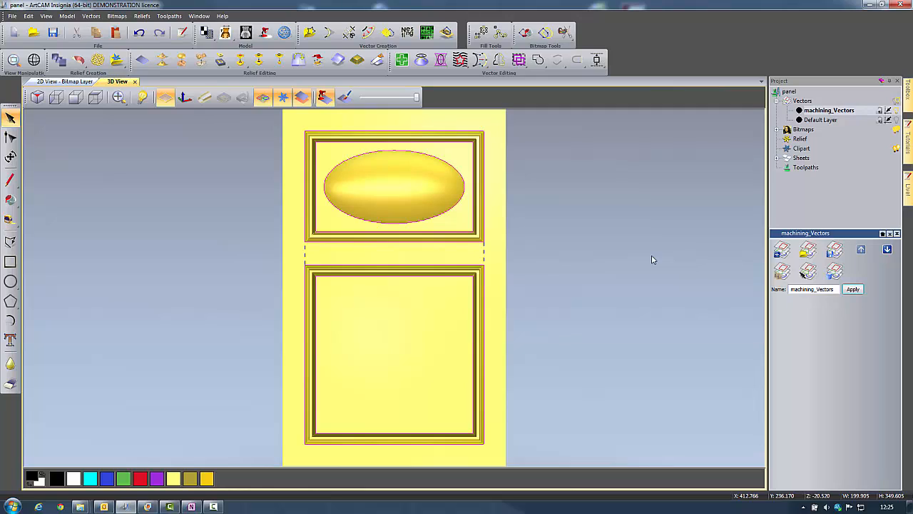
# Start a Machine Relief toolpath for the whole relief with the wood or plastic End Mill 5 mm for roughing.
pyautogui.click(805, 167)
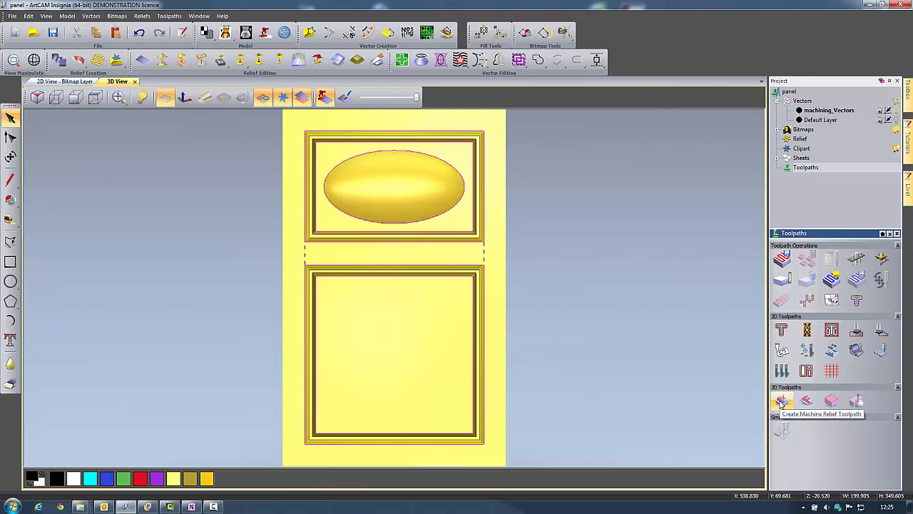
pyautogui.click(782, 401)
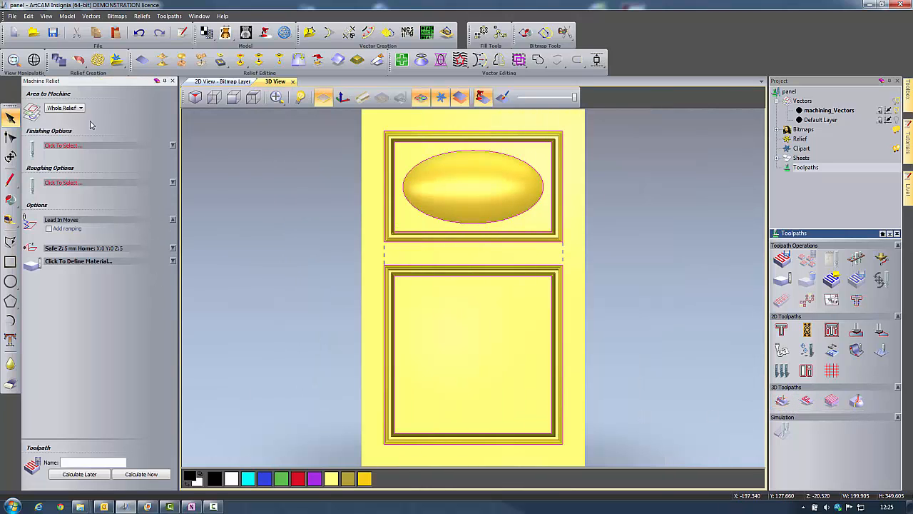
pyautogui.click(173, 184)
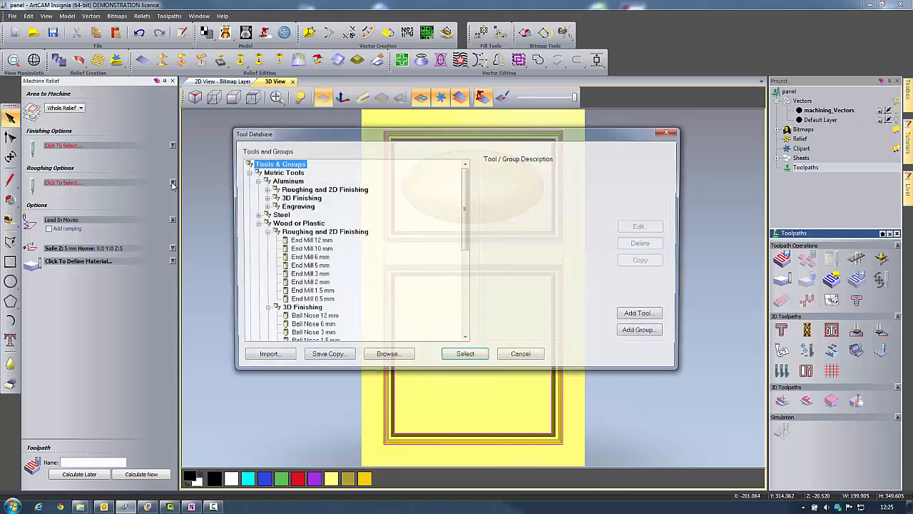
pyautogui.click(314, 266)
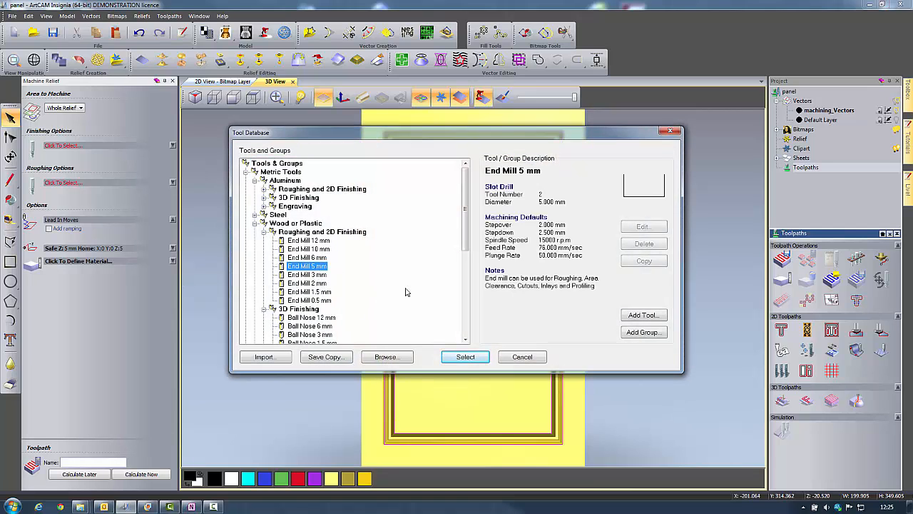
pyautogui.click(471, 357)
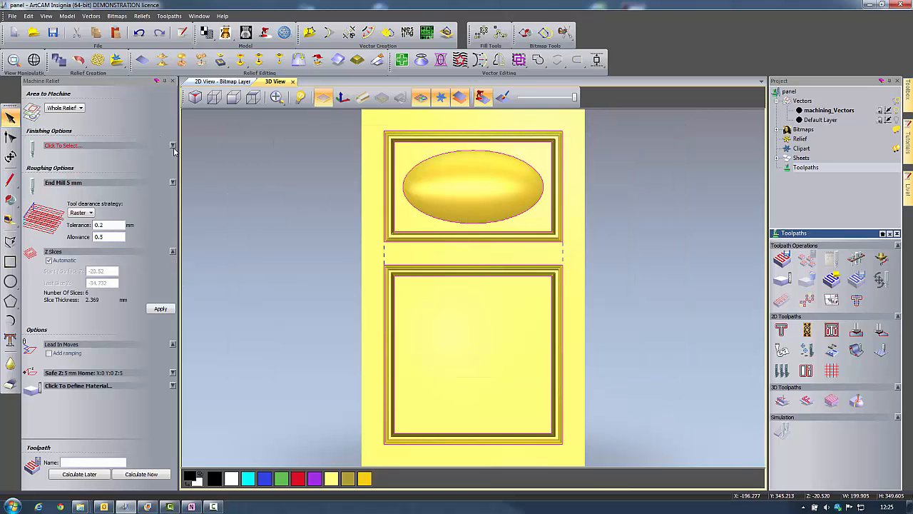
# Choose the Ball Nose 0.5 mm as finishing tool and set its classic raster angle to 45.
pyautogui.click(173, 146)
pyautogui.moveTo(465, 243); pyautogui.dragTo(465, 270)
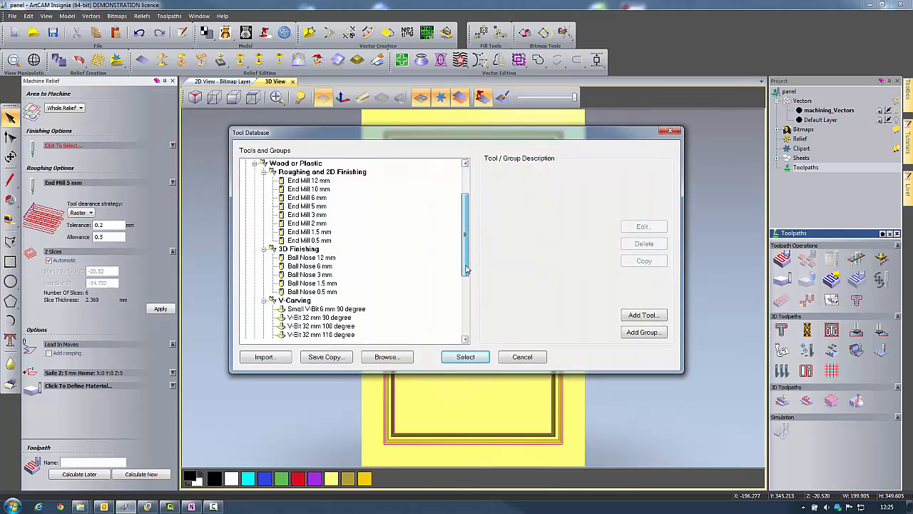
pyautogui.click(332, 293)
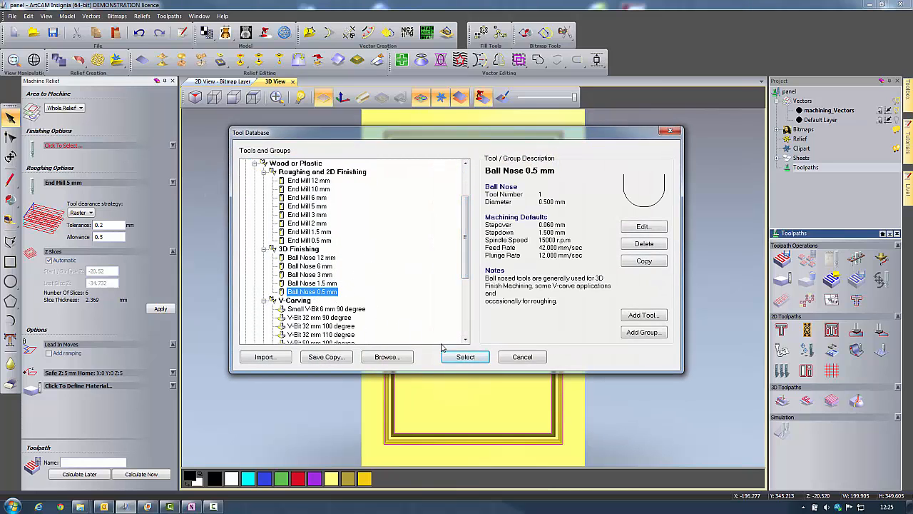
pyautogui.click(465, 357)
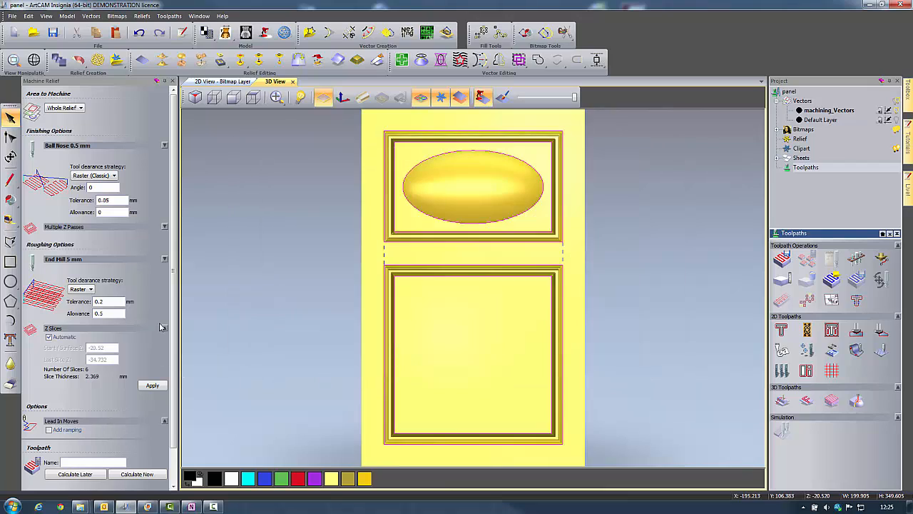
pyautogui.doubleClick(90, 187)
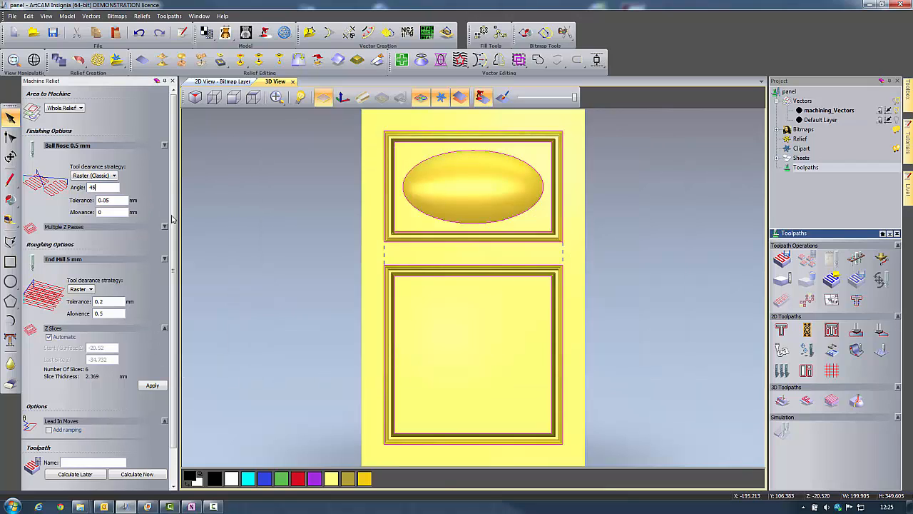
# Define the material as 25 mm thick with a top offset of 0 and calculate the Machine Relief toolpath.
pyautogui.moveTo(171, 219); pyautogui.dragTo(173, 269)
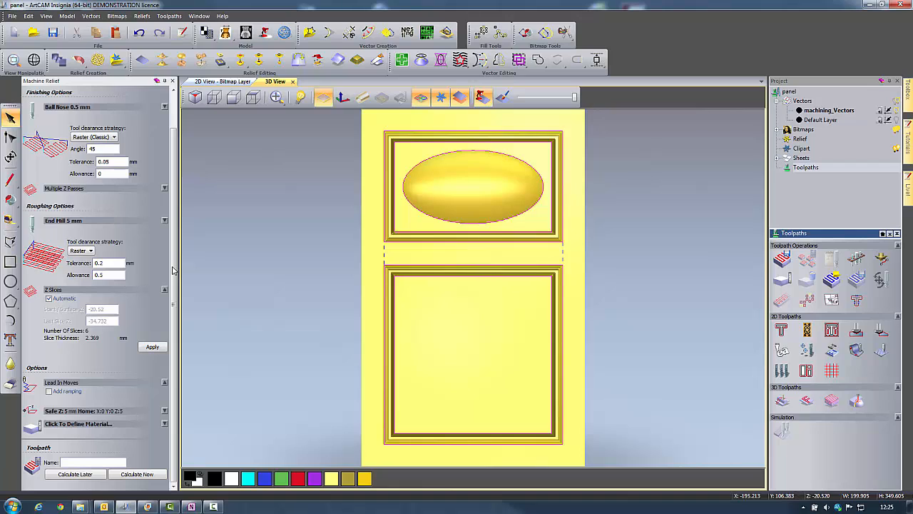
pyautogui.click(165, 425)
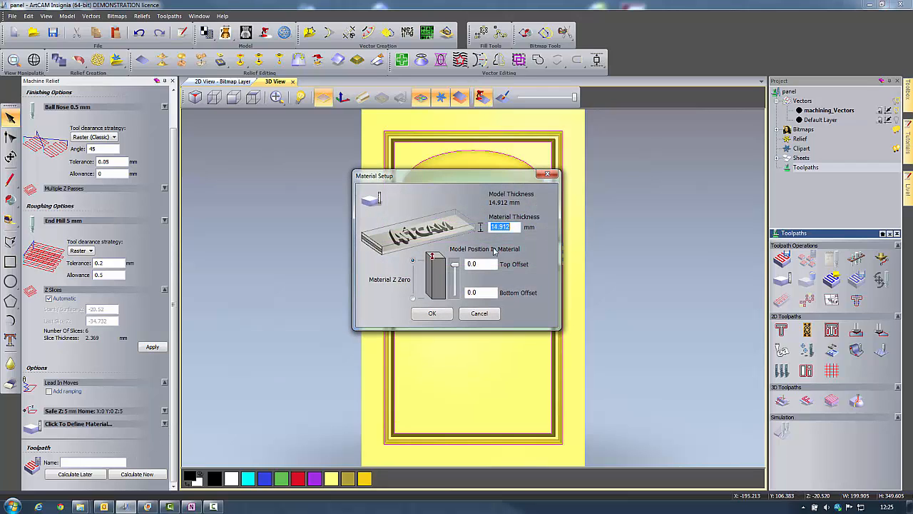
pyautogui.write('25')
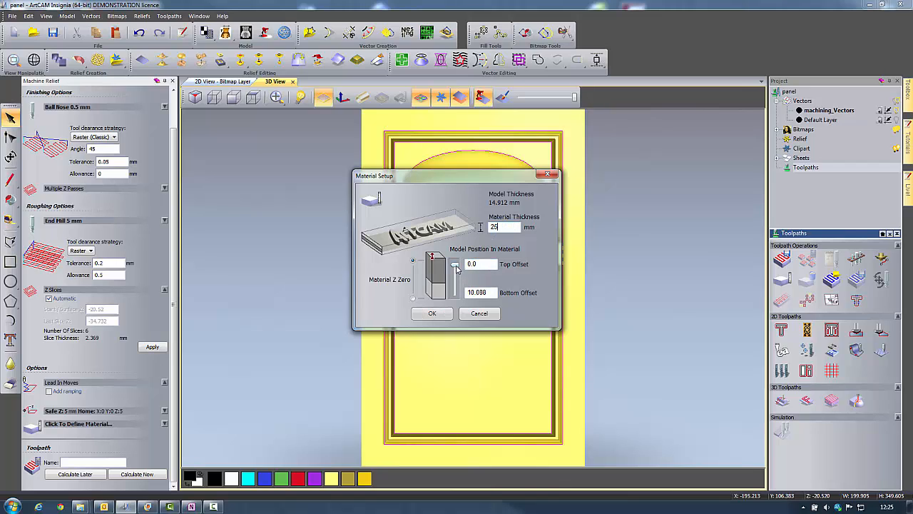
pyautogui.moveTo(457, 268)
pyautogui.mouseDown()
pyautogui.moveTo(456, 293)
pyautogui.moveTo(459, 260)
pyautogui.mouseUp()
pyautogui.click(433, 314)
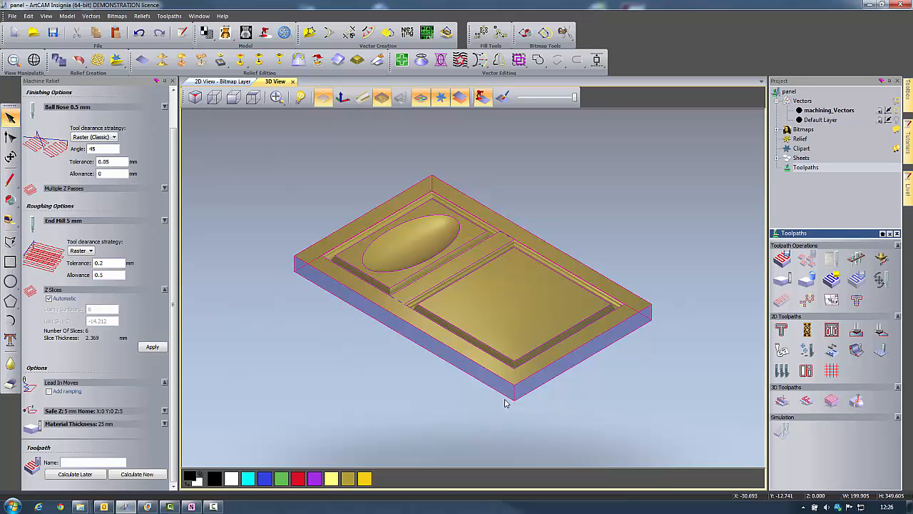
pyautogui.click(138, 475)
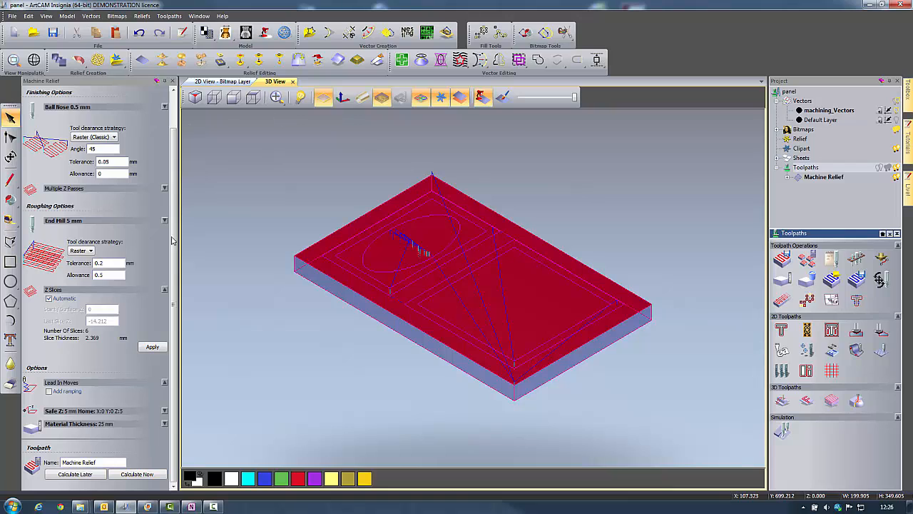
# Restrict the area to machine to the inside of the selected vectors and recalculate the Machine Relief toolpath.
pyautogui.scroll(2, 172, 273)
pyautogui.click(75, 108)
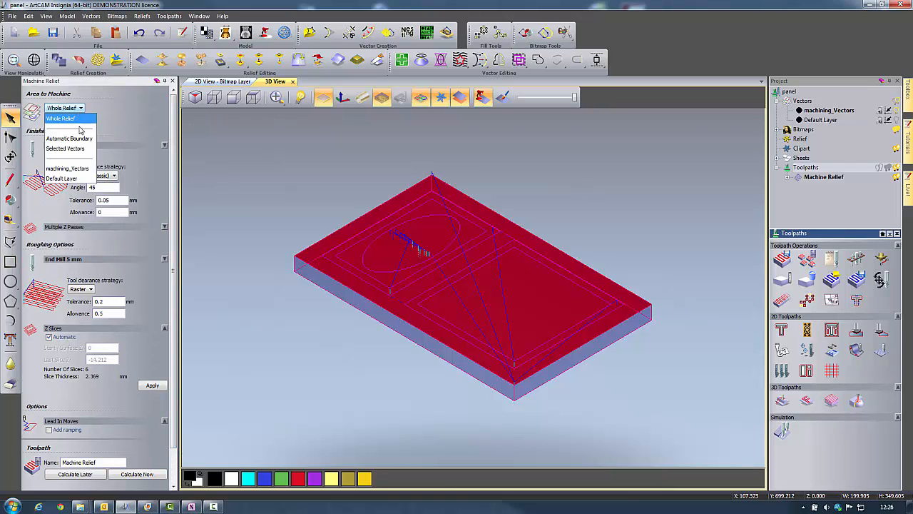
pyautogui.click(66, 148)
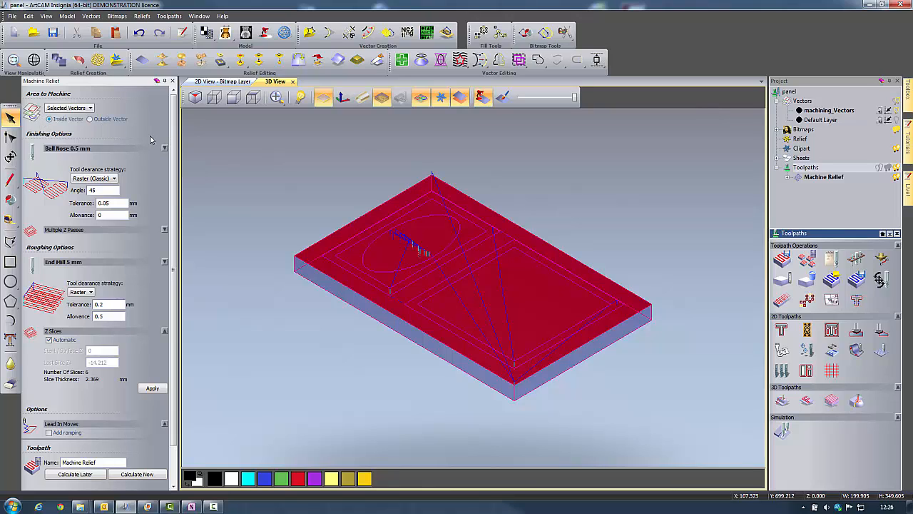
pyautogui.scroll(-2, 170, 145)
pyautogui.click(148, 475)
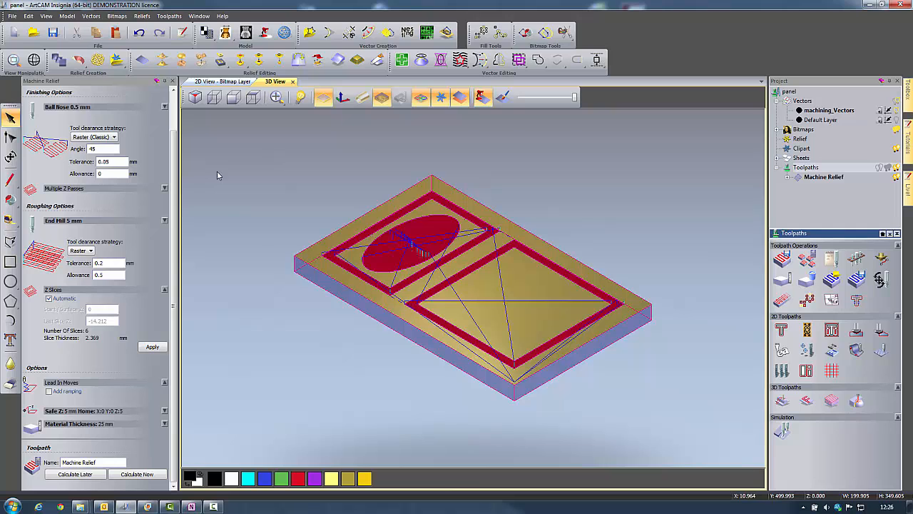
pyautogui.click(173, 82)
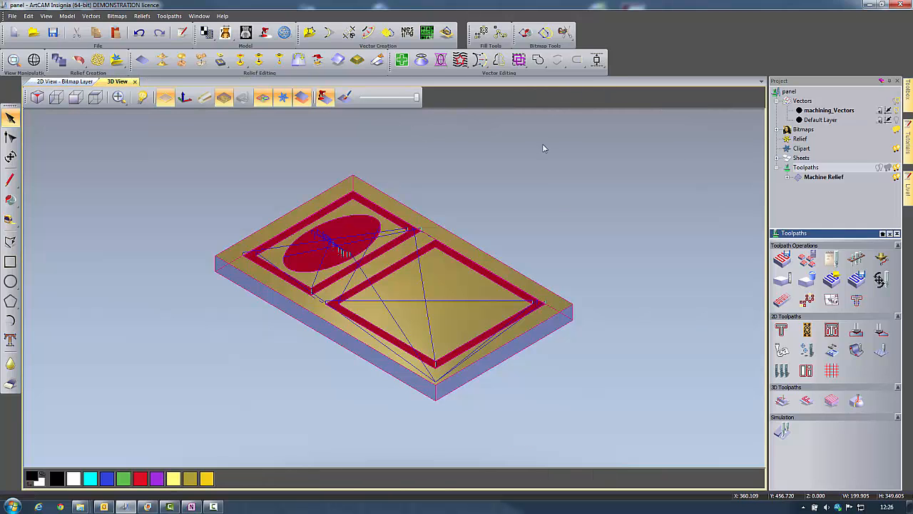
# Simulate the Machine Relief toolpath on the whole model at standard resolution and examine the panel from above.
pyautogui.rightClick(826, 177)
pyautogui.click(853, 264)
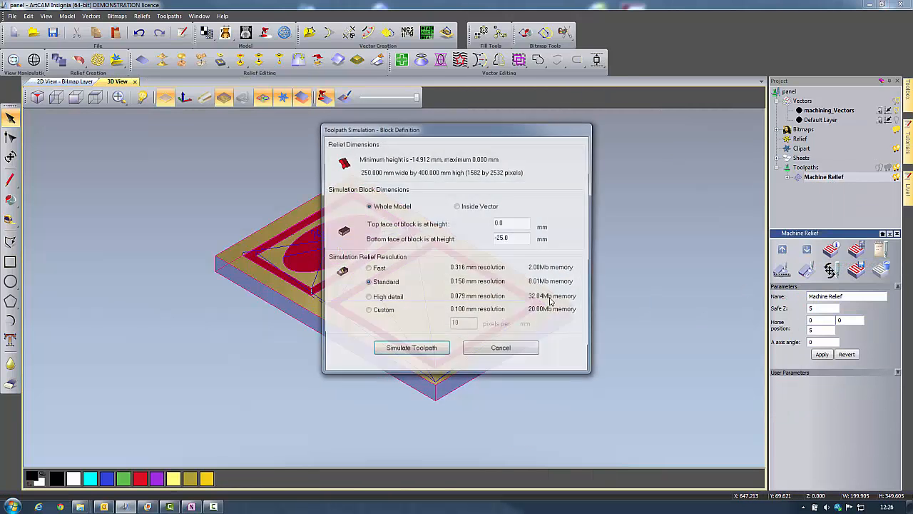
pyautogui.click(411, 354)
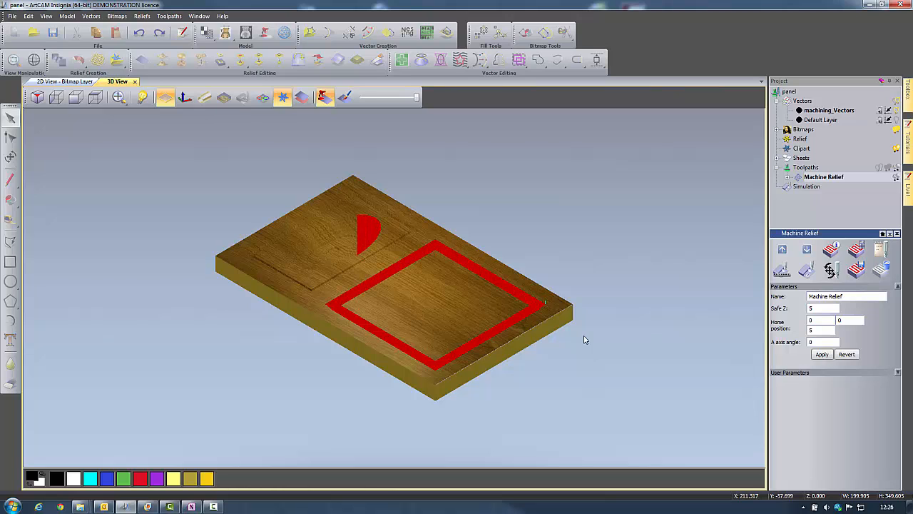
pyautogui.moveTo(584, 340); pyautogui.dragTo(515, 214)
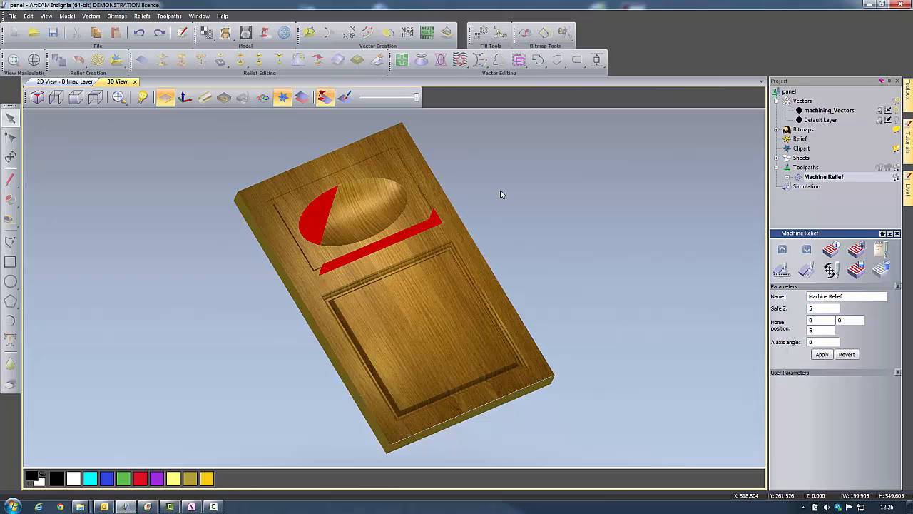
pyautogui.scroll(1, 428, 168)
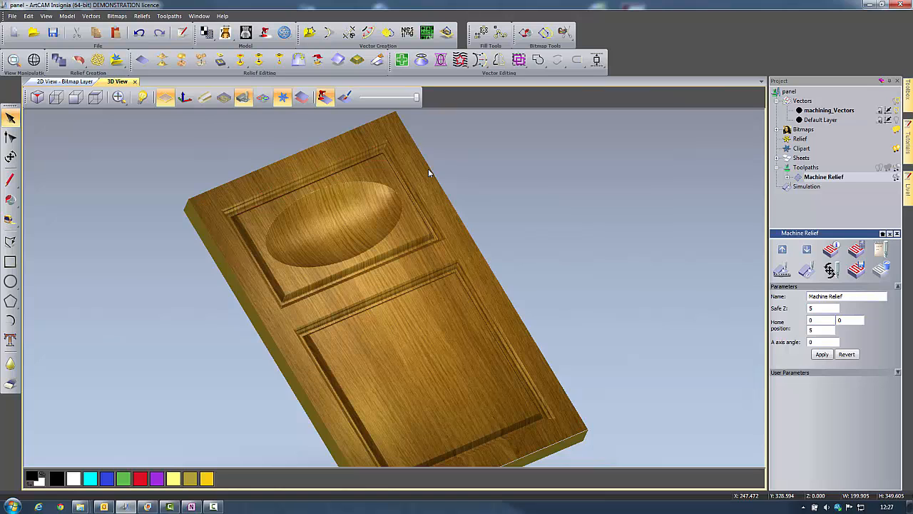
pyautogui.moveTo(428, 168); pyautogui.dragTo(453, 298)
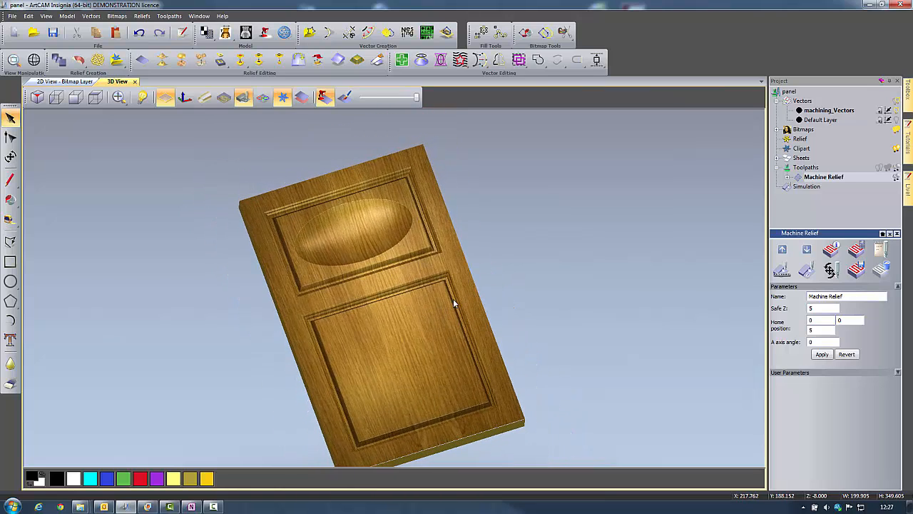
# Check the simulation's material options and inspect the simulated ellipse and frame up close.
pyautogui.click(807, 186)
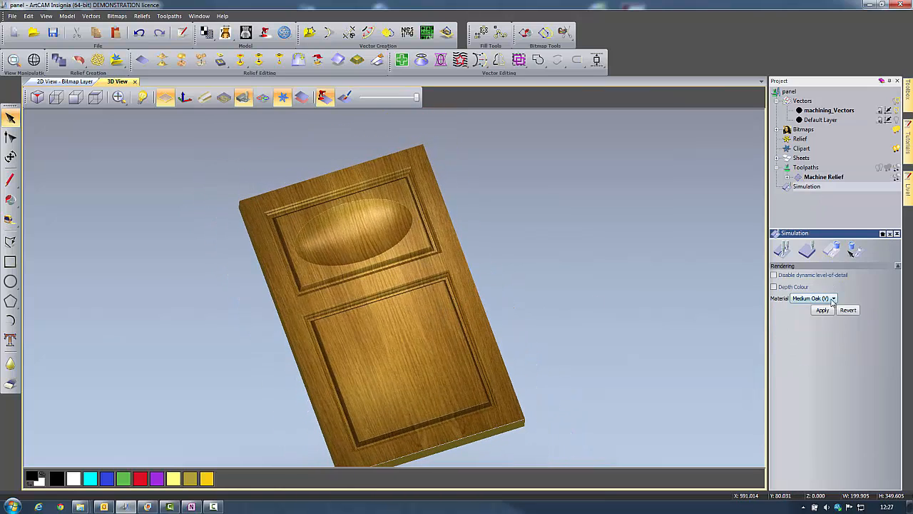
pyautogui.click(833, 298)
pyautogui.click(832, 299)
pyautogui.click(340, 241)
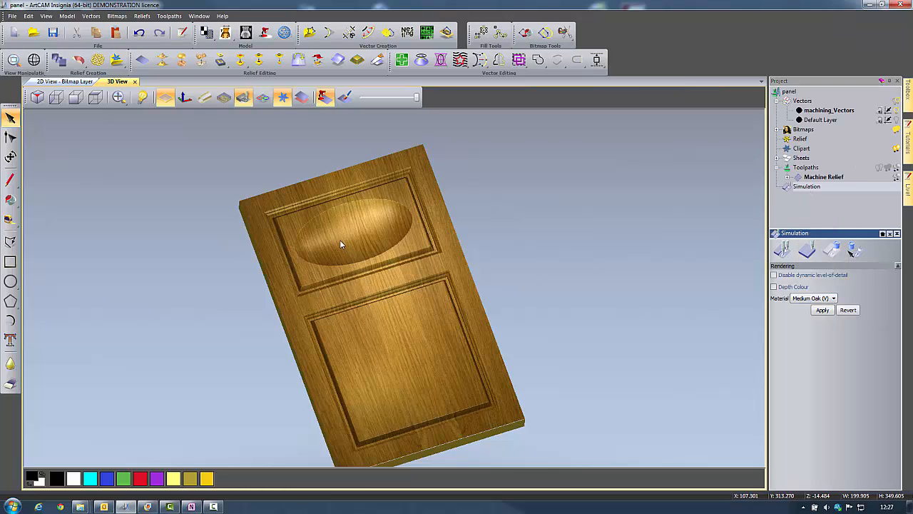
pyautogui.scroll(3, 340, 239)
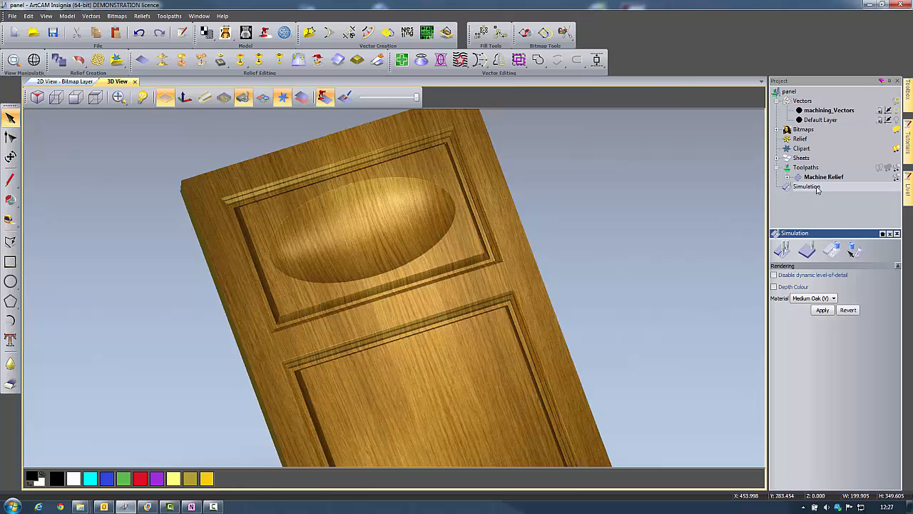
# Save the toolpath as a toolpath template named panel in the Ligna_demo folder.
pyautogui.click(804, 168)
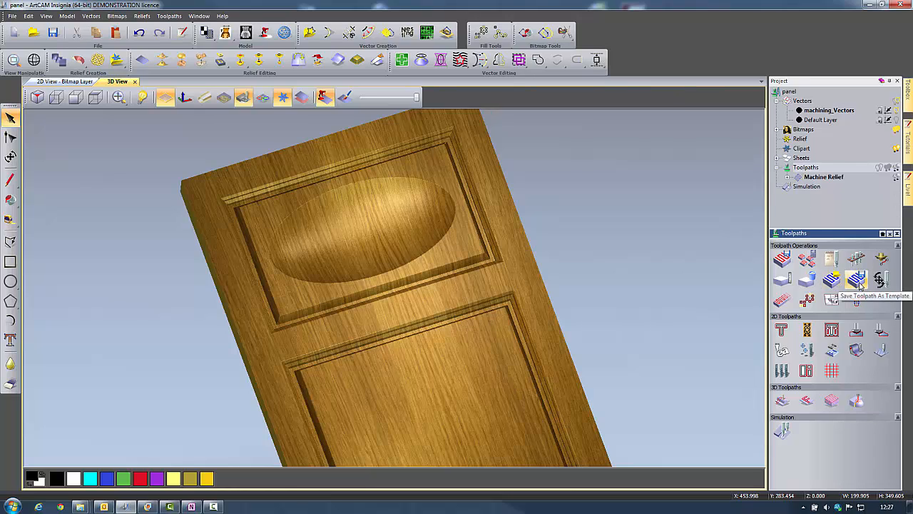
pyautogui.click(858, 283)
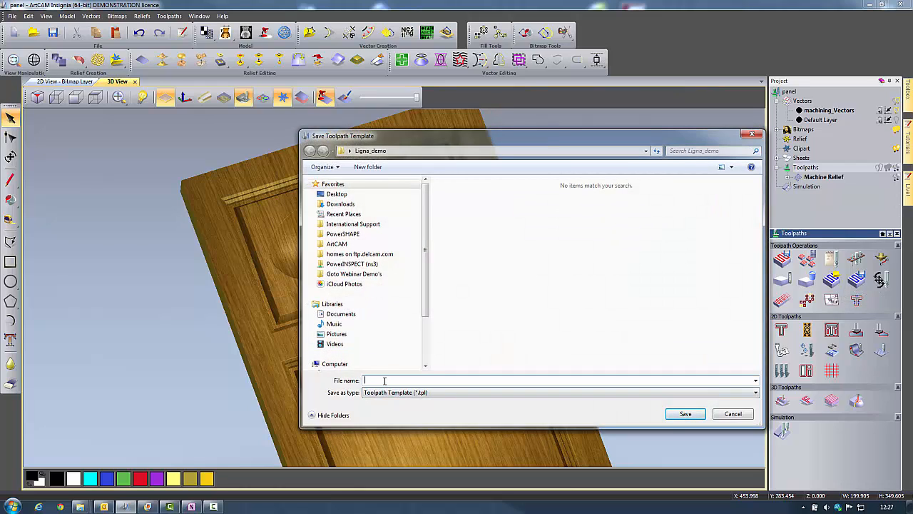
pyautogui.write('panle')
pyautogui.press('BackSpace')
pyautogui.press('BackSpace')
pyautogui.write('el')
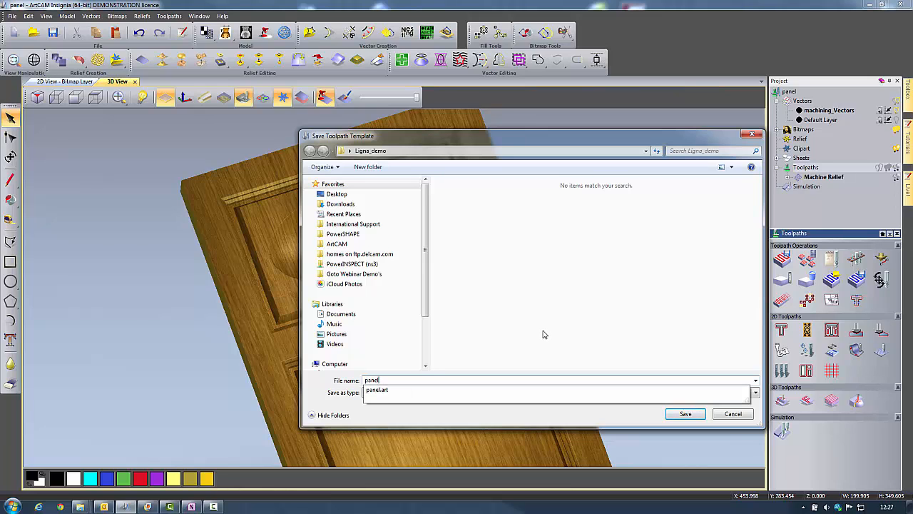
pyautogui.click(542, 334)
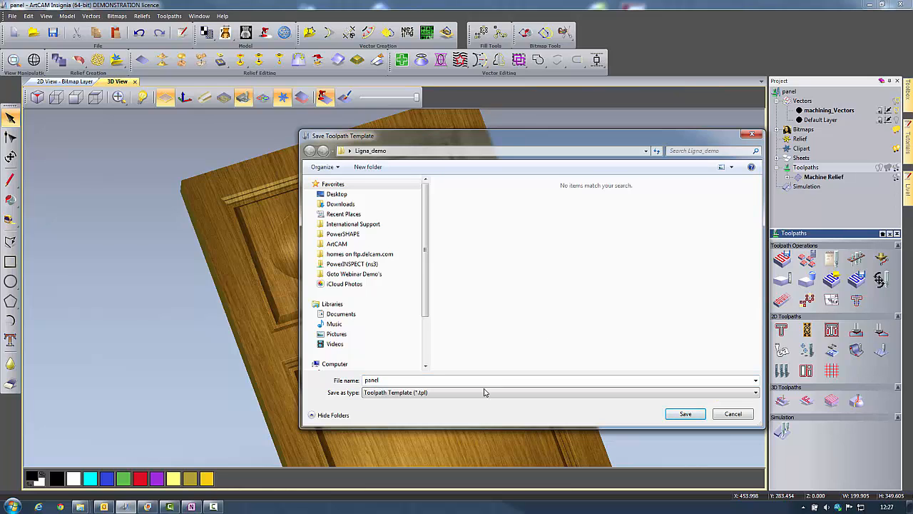
pyautogui.click(685, 414)
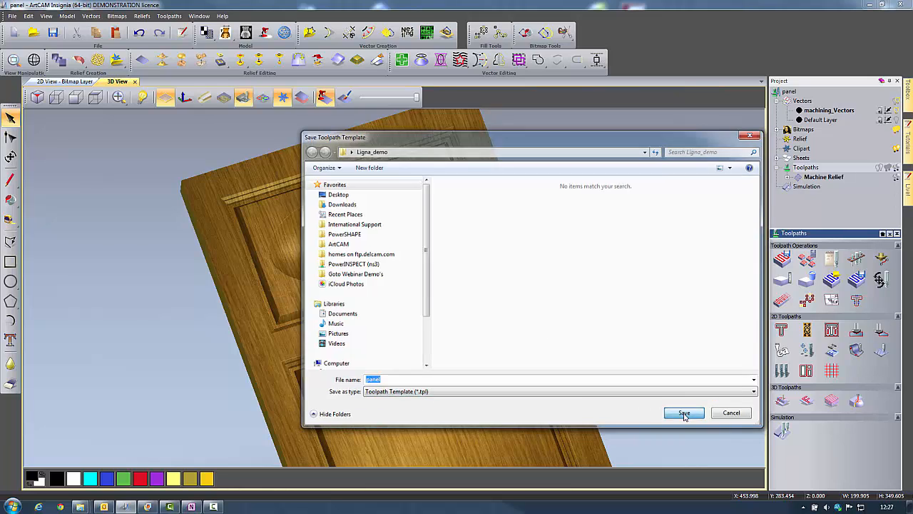
# Delete the Machine Relief toolpath and its simulation from the project.
pyautogui.rightClick(821, 178)
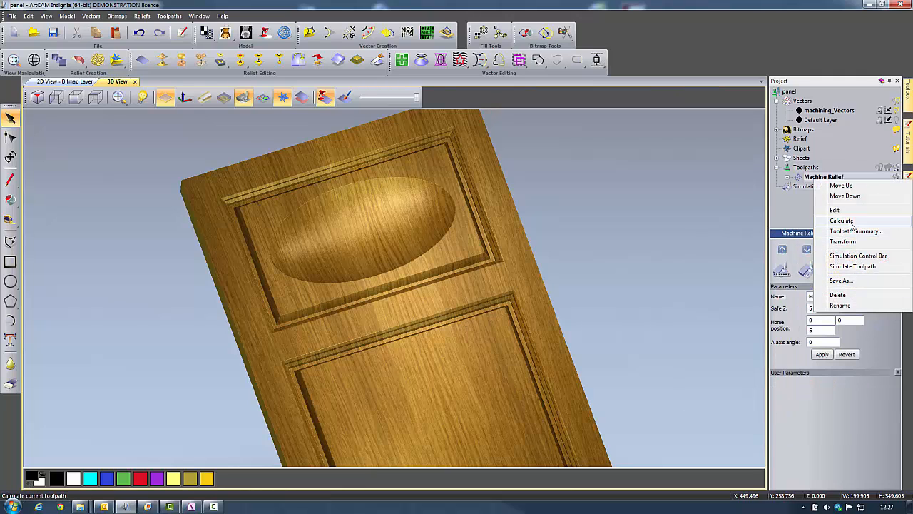
pyautogui.click(852, 295)
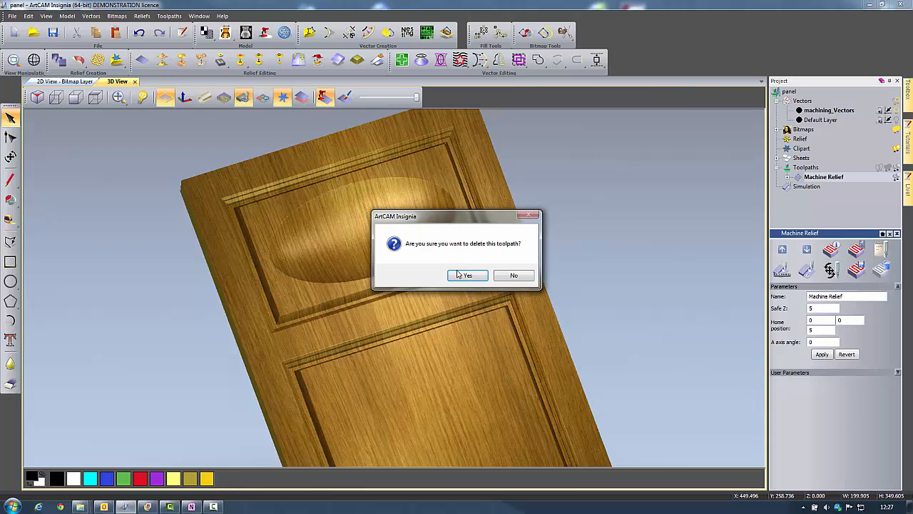
pyautogui.click(464, 275)
pyautogui.rightClick(814, 178)
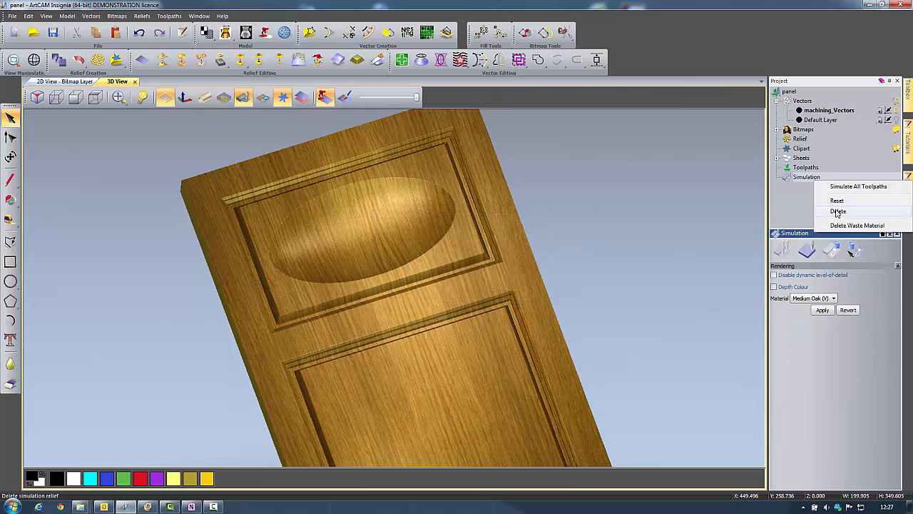
pyautogui.click(838, 212)
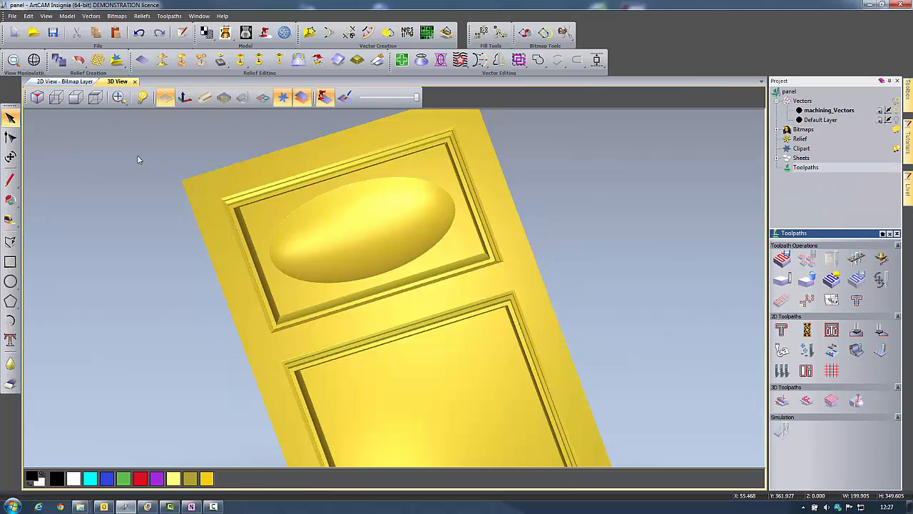
# Hide the zero plane in the 3D view and look at the panel relief straight from above.
pyautogui.click(165, 97)
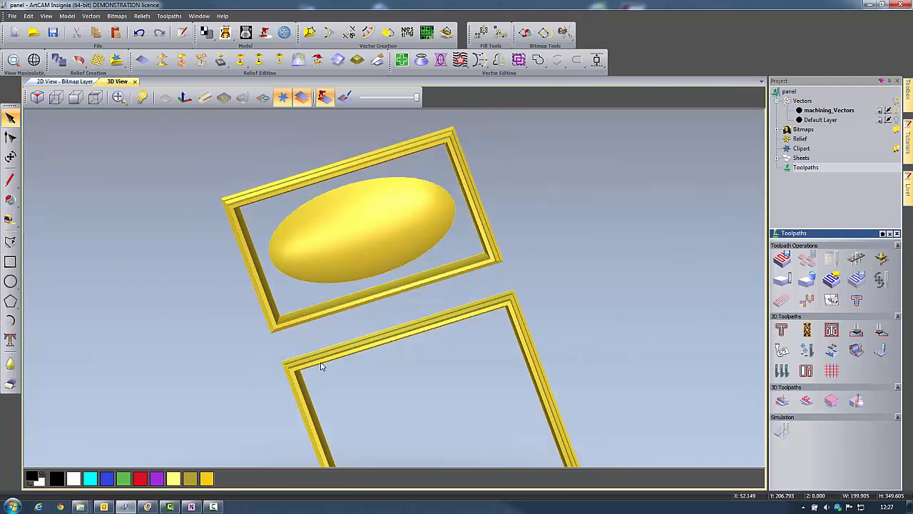
pyautogui.moveTo(320, 365); pyautogui.dragTo(314, 331)
pyautogui.press('z')
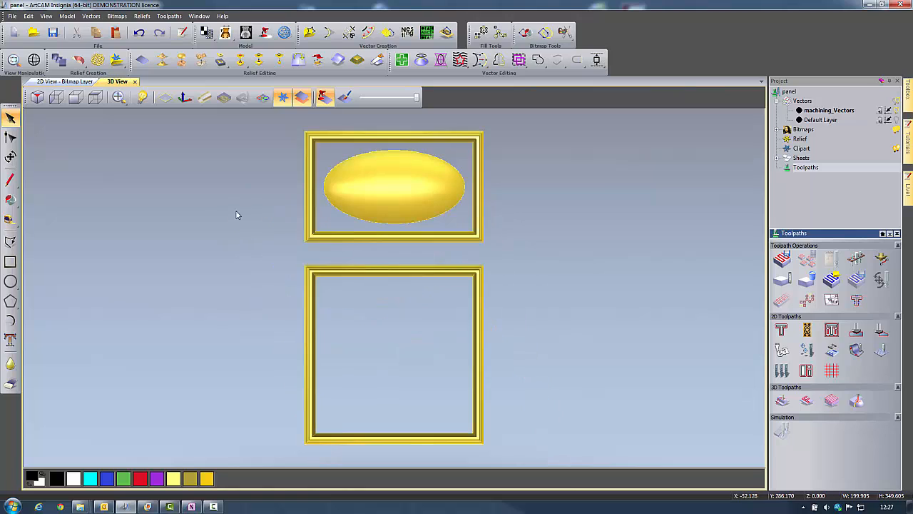
# Insert the flower relief from the demo library of the Relief Clipart Library.
pyautogui.click(116, 61)
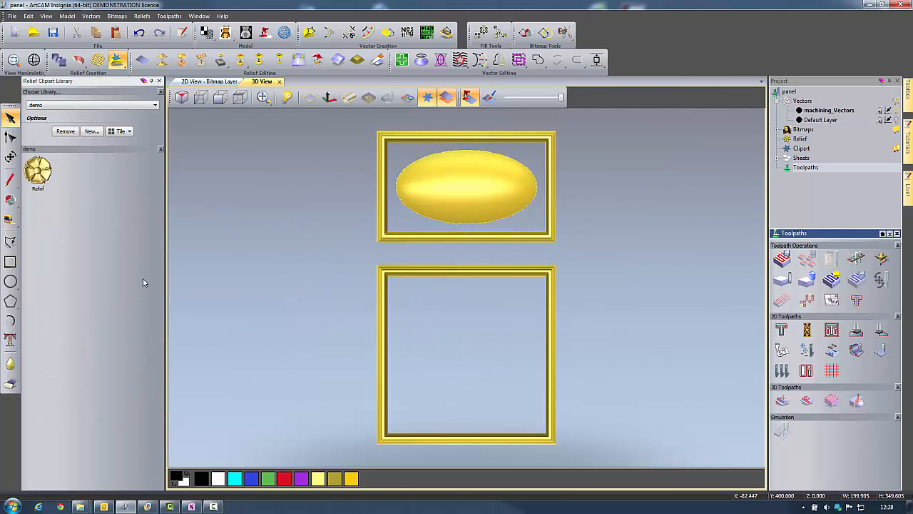
pyautogui.click(131, 106)
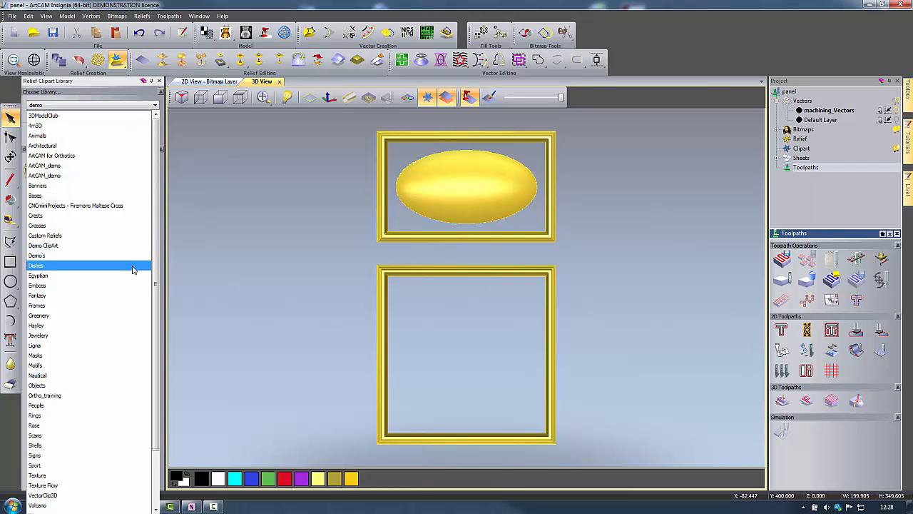
pyautogui.moveTo(157, 263); pyautogui.dragTo(157, 347)
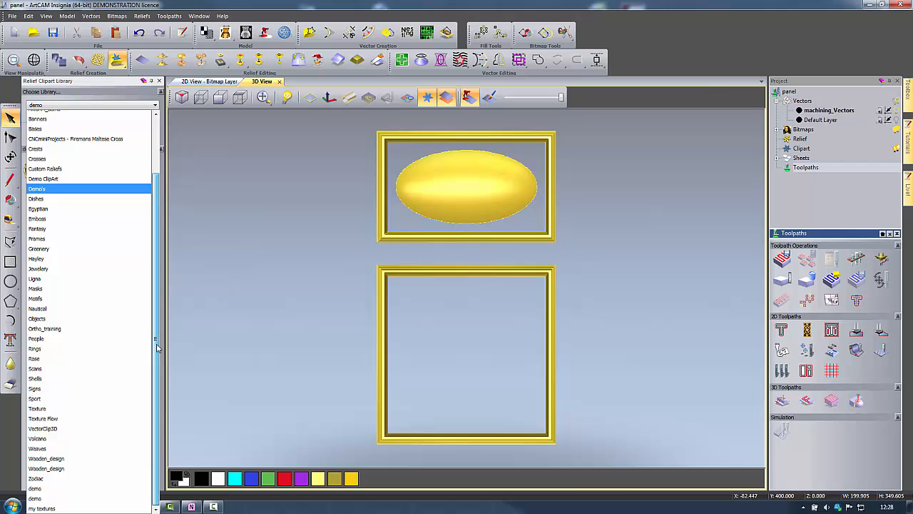
pyautogui.click(65, 497)
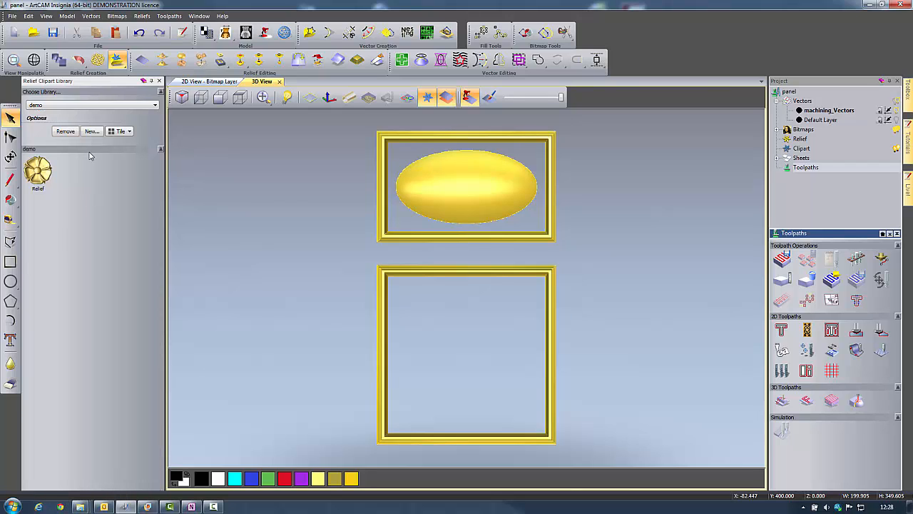
pyautogui.doubleClick(39, 171)
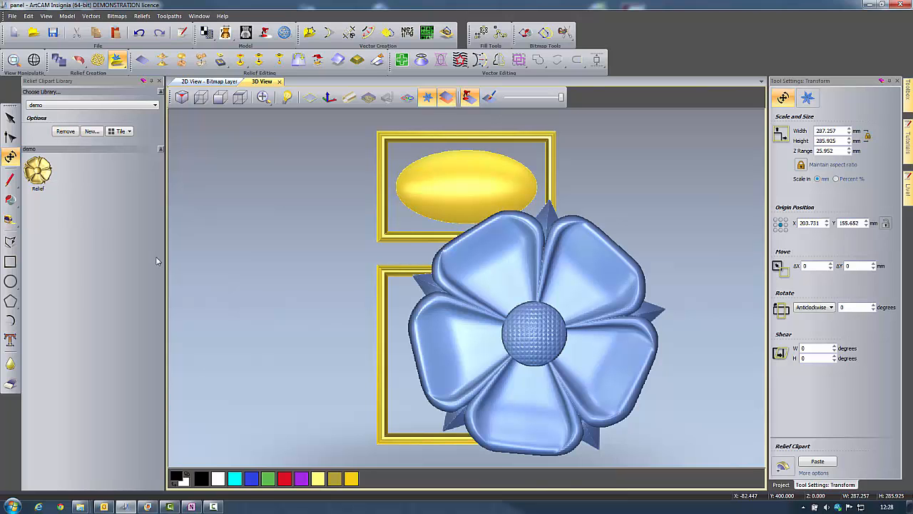
# Move the flower relief up over the panel and scale it proportionally to a width of 60 mm.
pyautogui.moveTo(516, 281); pyautogui.dragTo(443, 209)
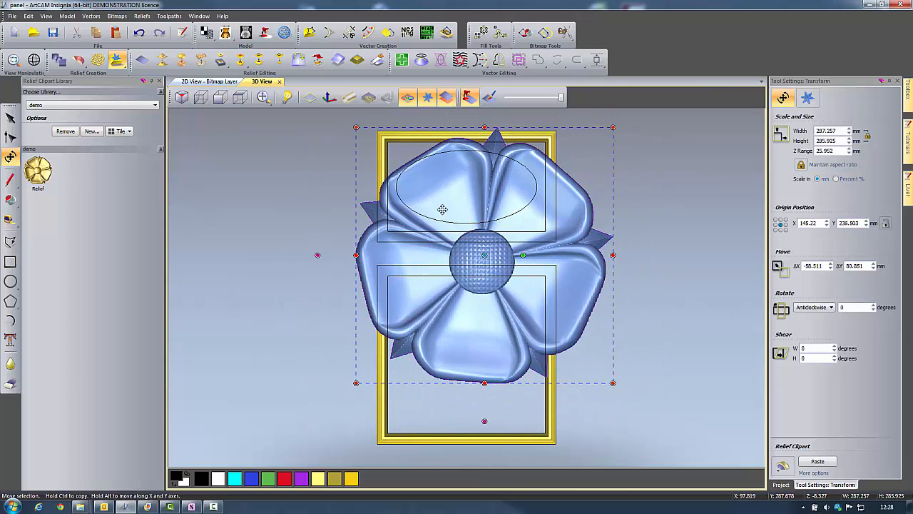
pyautogui.click(840, 132)
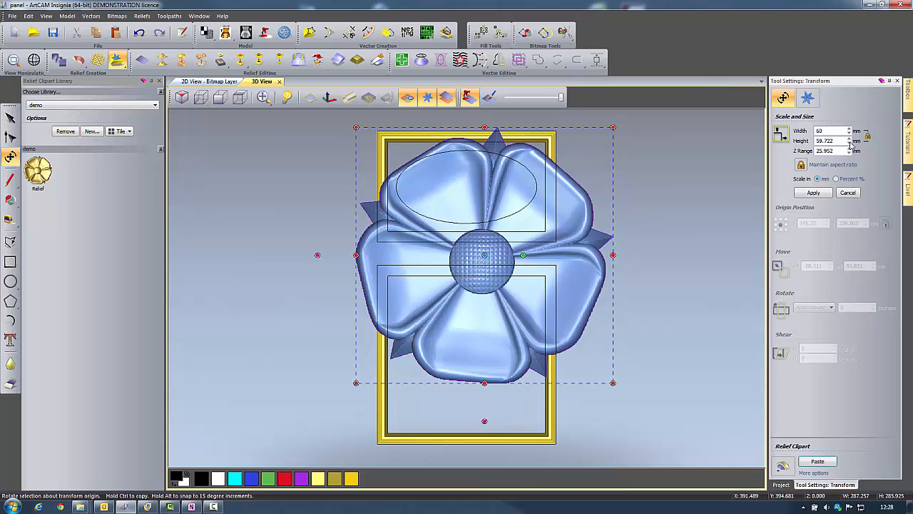
pyautogui.click(814, 192)
# Move the flower onto the oval dome of the upper panel and set its Z range to 8 mm.
pyautogui.moveTo(506, 361); pyautogui.dragTo(542, 211)
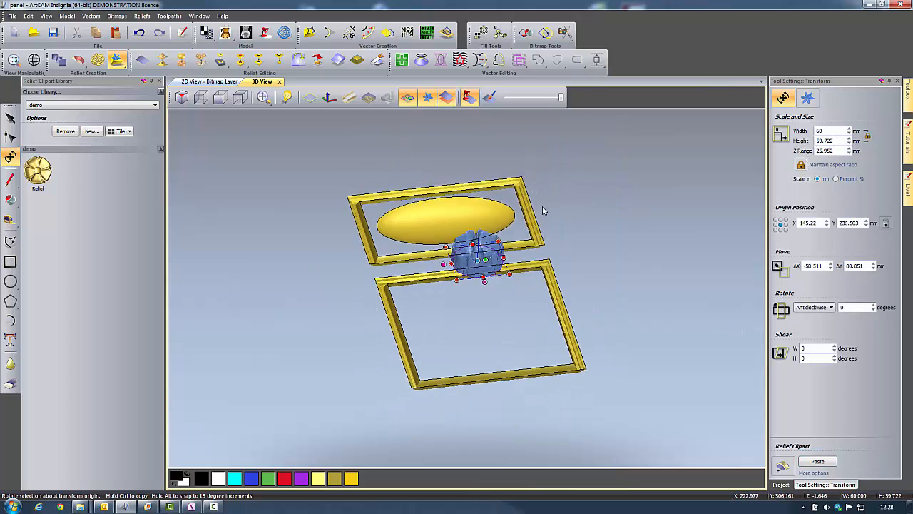
pyautogui.scroll(5, 457, 278)
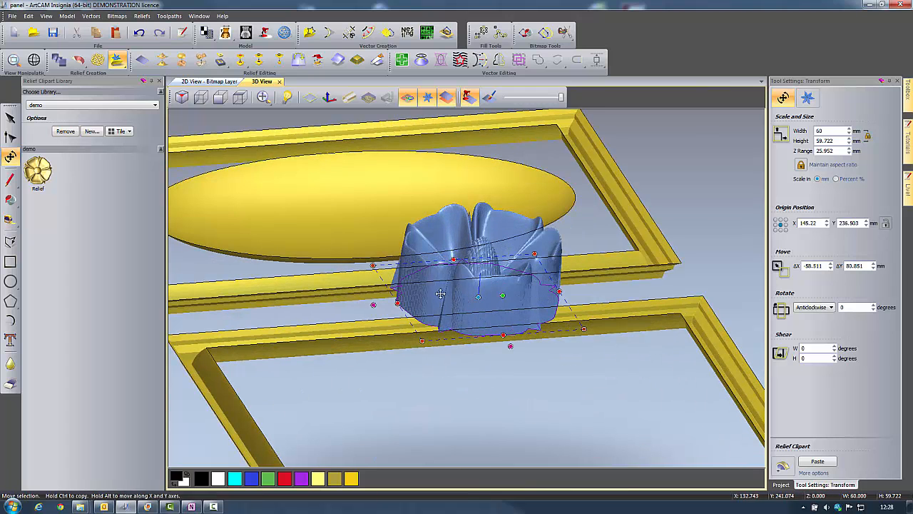
pyautogui.moveTo(440, 293); pyautogui.dragTo(358, 213)
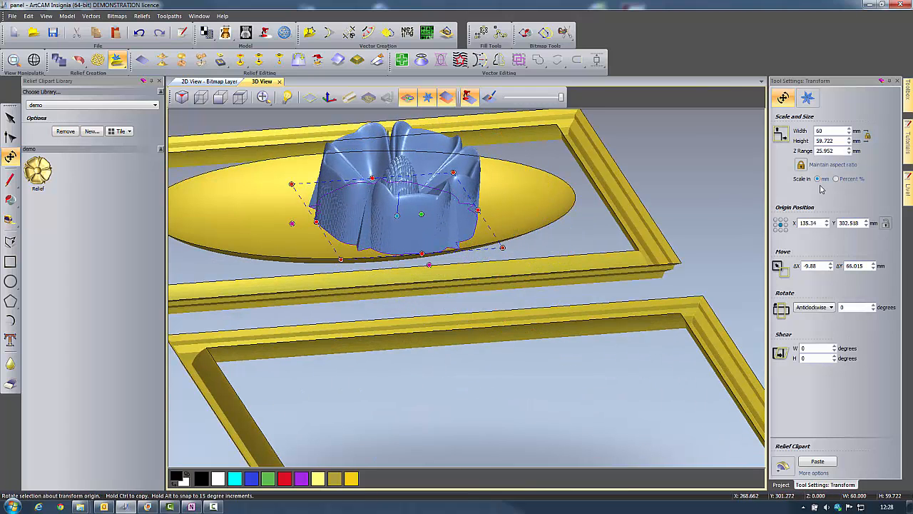
pyautogui.moveTo(843, 154); pyautogui.dragTo(799, 153)
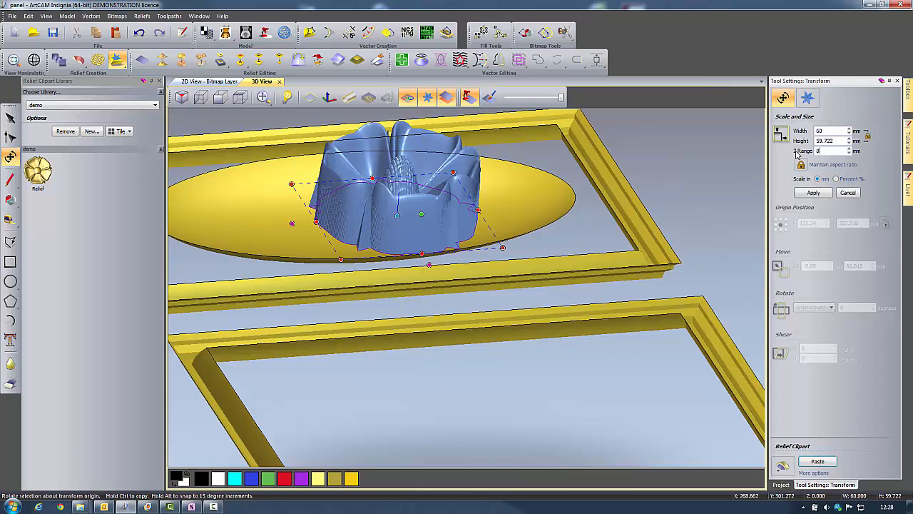
pyautogui.click(817, 194)
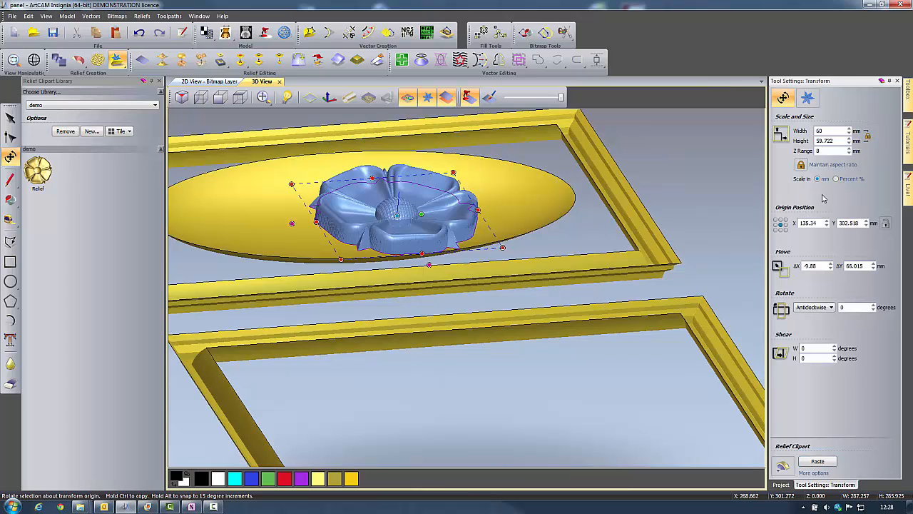
# Centre the flower relief both ways within the oval vector of the upper panel.
pyautogui.click(240, 98)
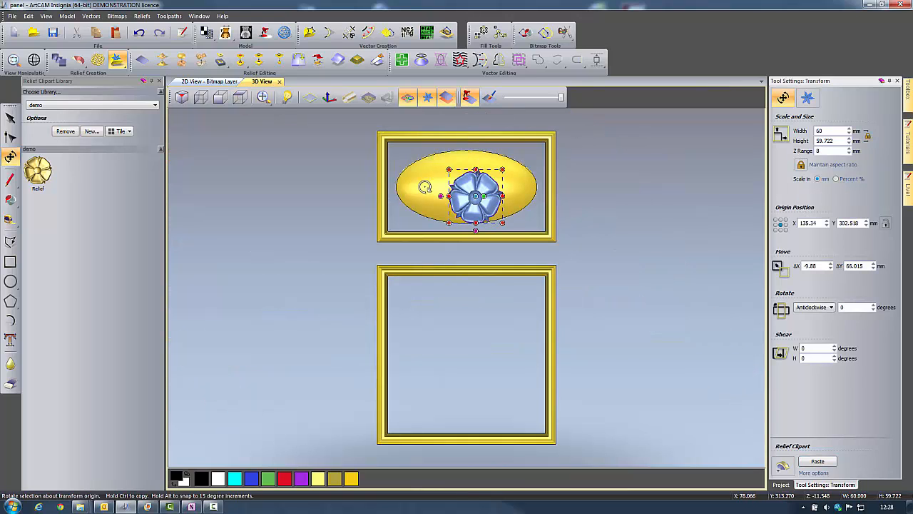
pyautogui.click(422, 163)
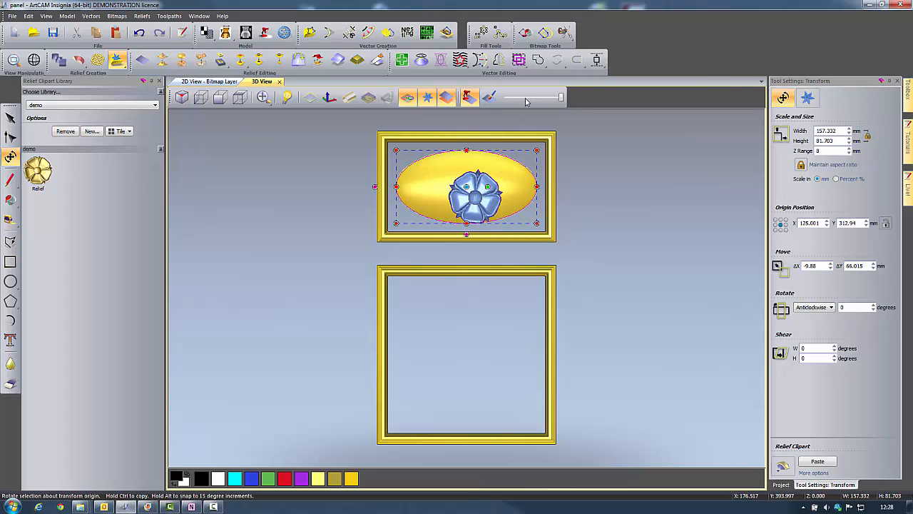
pyautogui.click(597, 59)
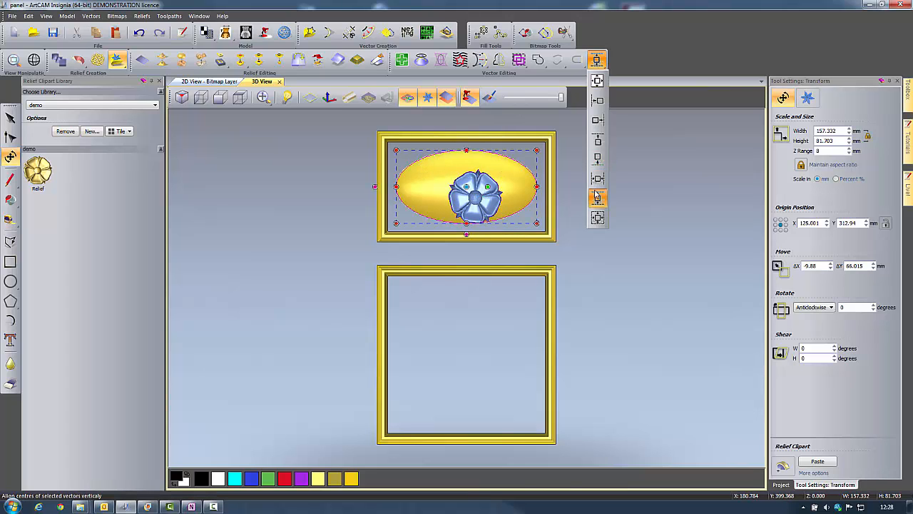
pyautogui.click(598, 216)
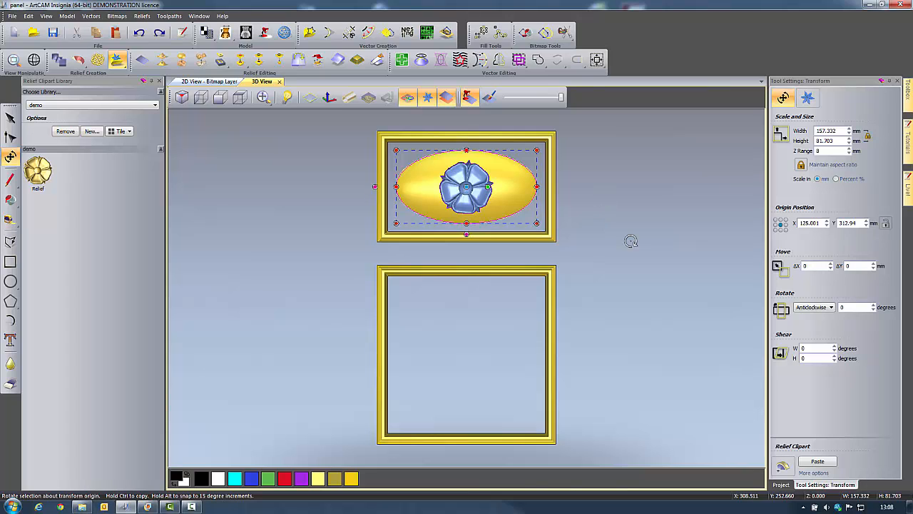
pyautogui.press('Escape')
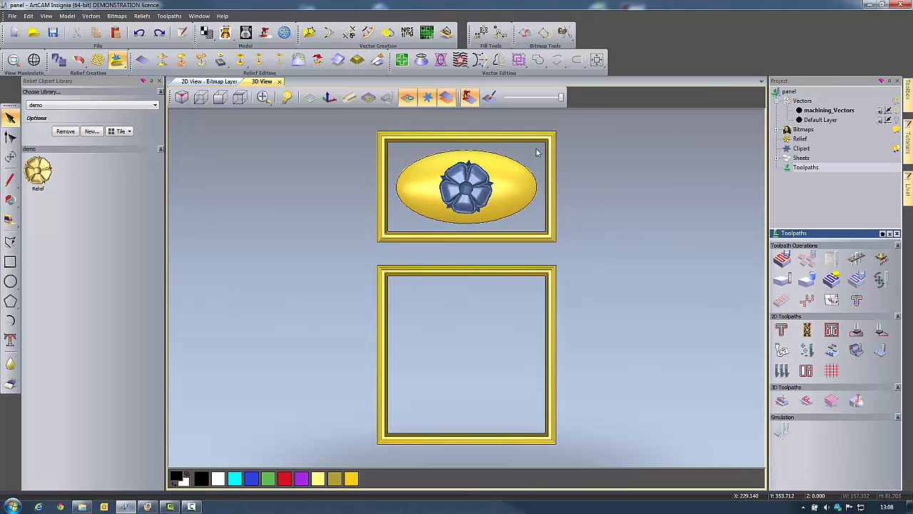
# Rotate the centred flower relief 5 degrees anticlockwise.
pyautogui.scroll(4, 468, 117)
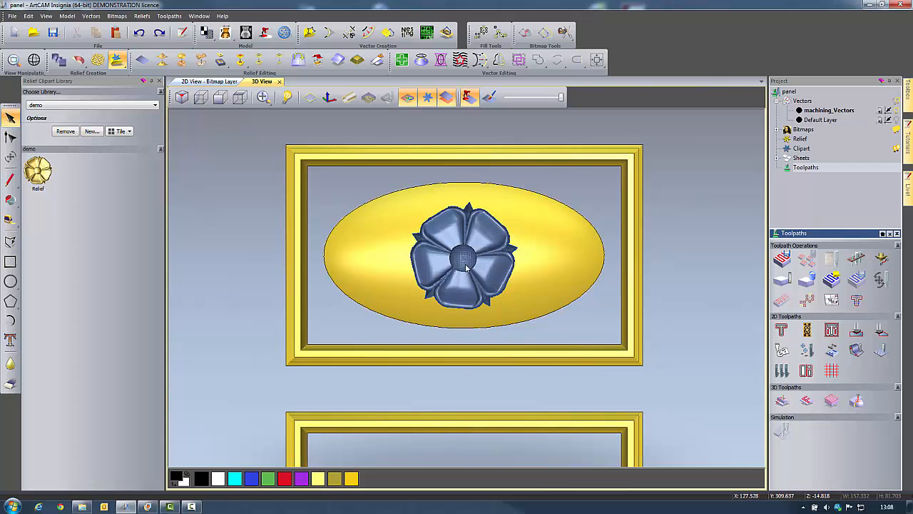
pyautogui.click(491, 299)
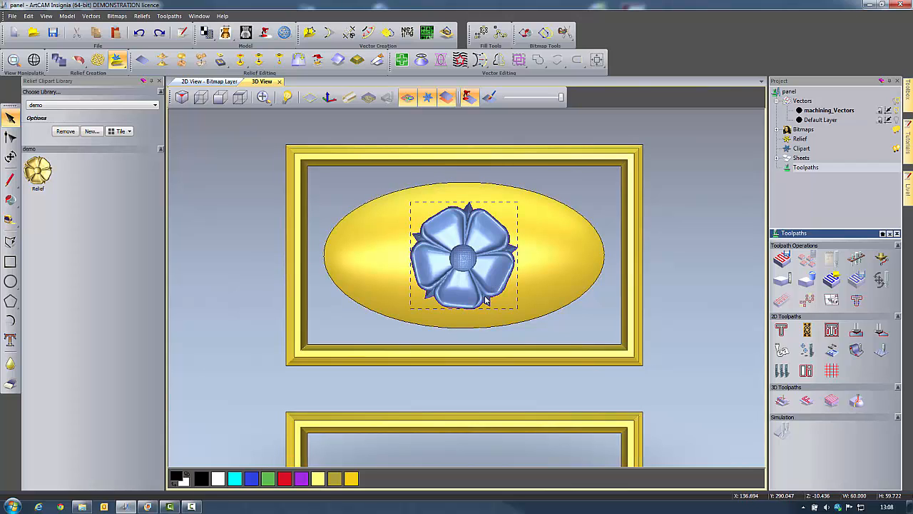
pyautogui.click(10, 157)
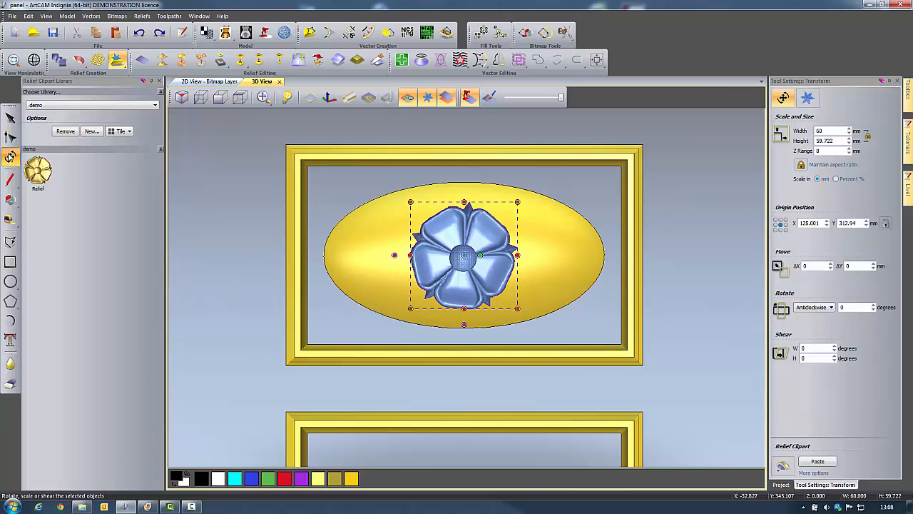
pyautogui.click(831, 308)
pyautogui.click(829, 318)
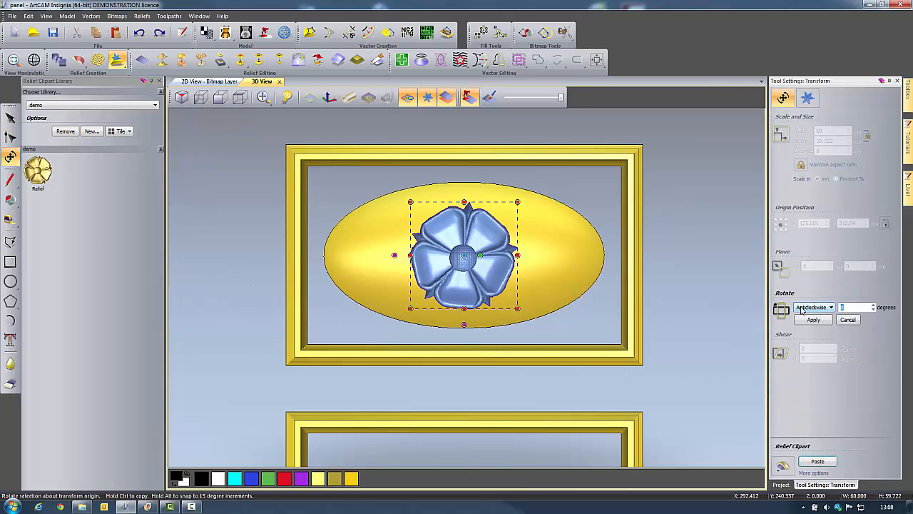
pyautogui.click(808, 321)
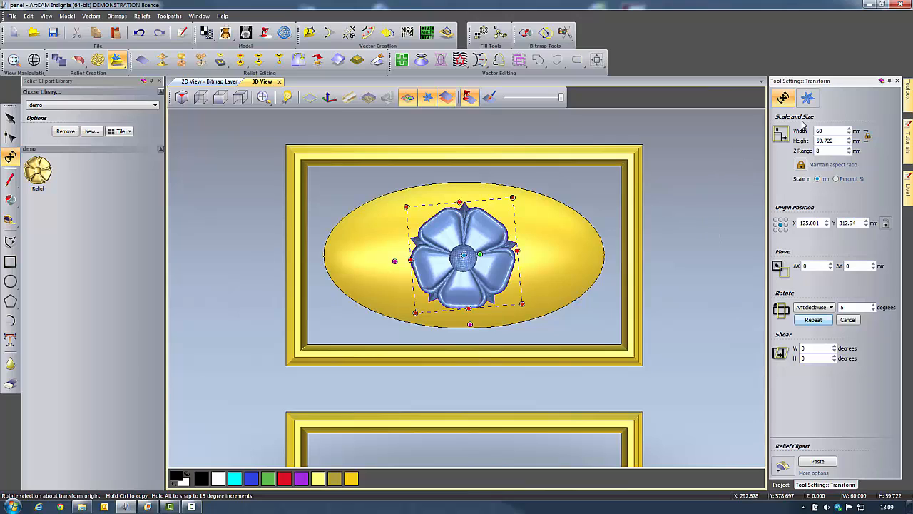
# Paste the flower clipart into the panel relief with the Add combine mode and inspect it at an angle.
pyautogui.click(807, 99)
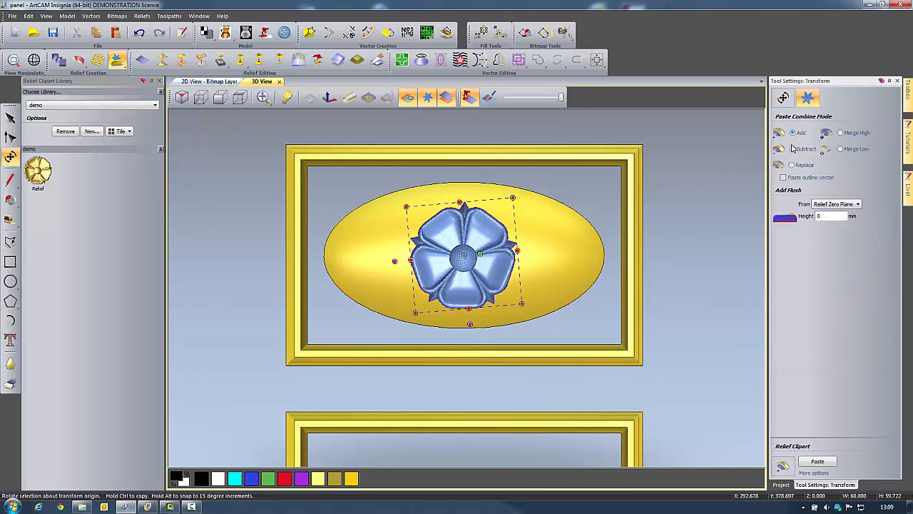
pyautogui.click(831, 464)
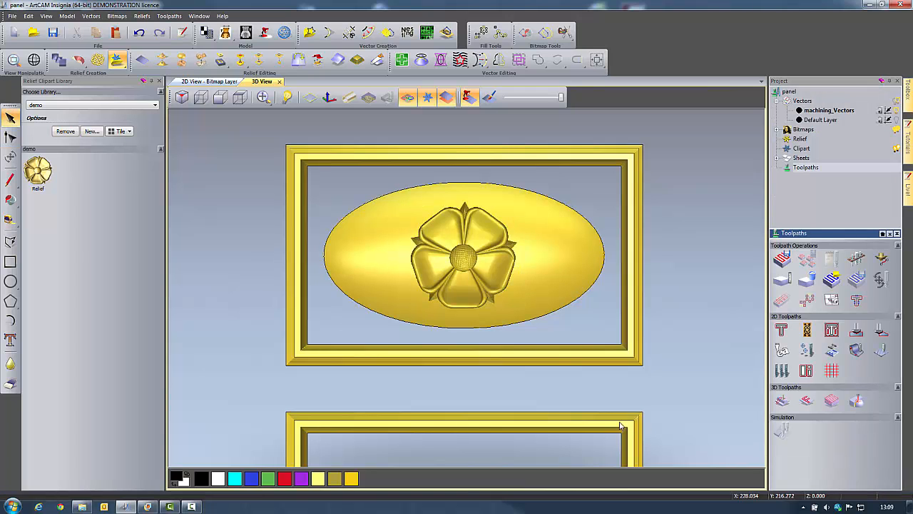
pyautogui.moveTo(621, 424); pyautogui.dragTo(556, 277)
pyautogui.moveTo(385, 355); pyautogui.dragTo(485, 343)
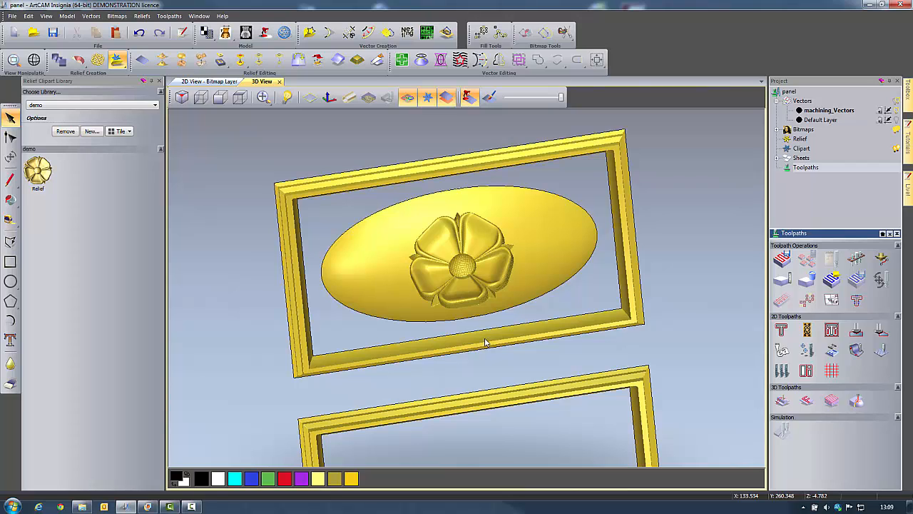
# Insert a second flower relief from the demo library, close the clipart library and move the flower over the panels.
pyautogui.click(241, 100)
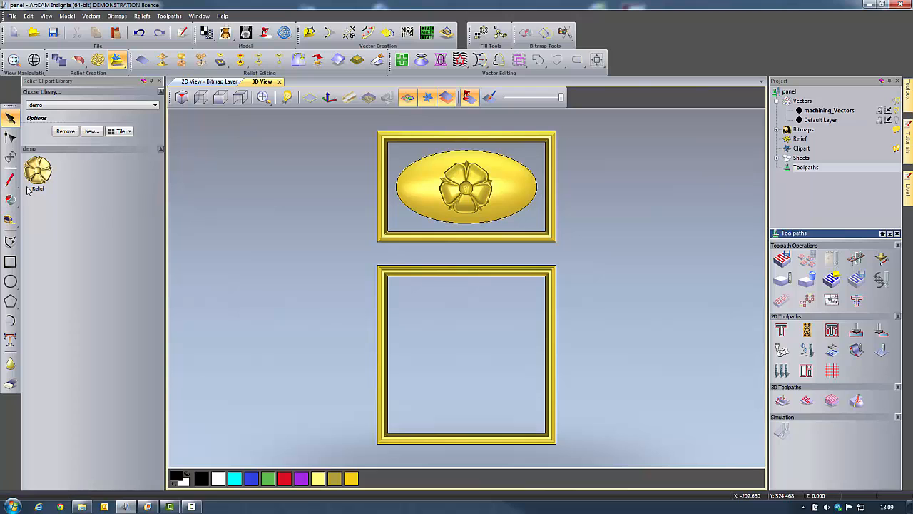
pyautogui.moveTo(29, 175); pyautogui.dragTo(192, 281)
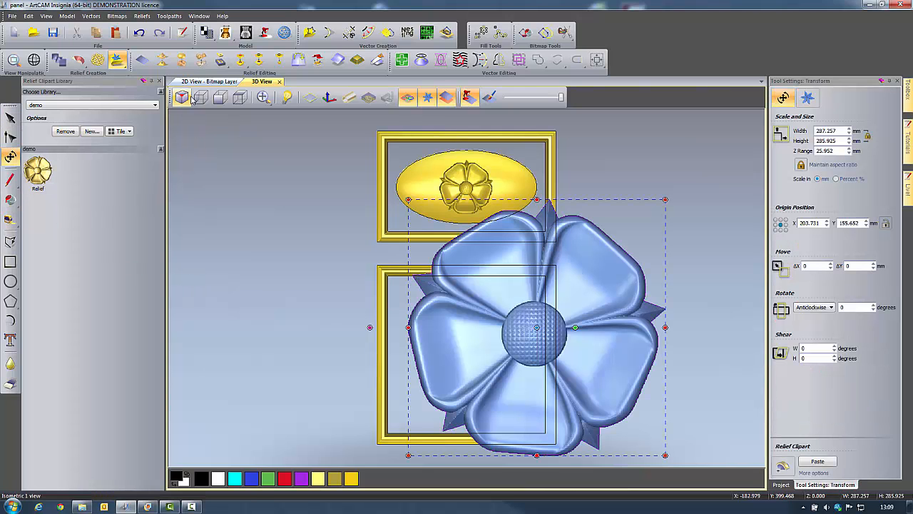
pyautogui.click(159, 80)
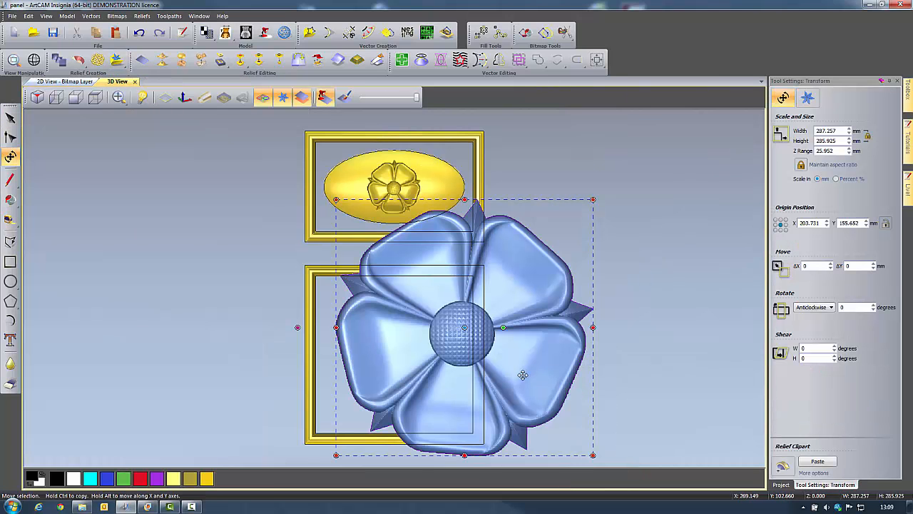
pyautogui.moveTo(523, 375); pyautogui.dragTo(477, 334)
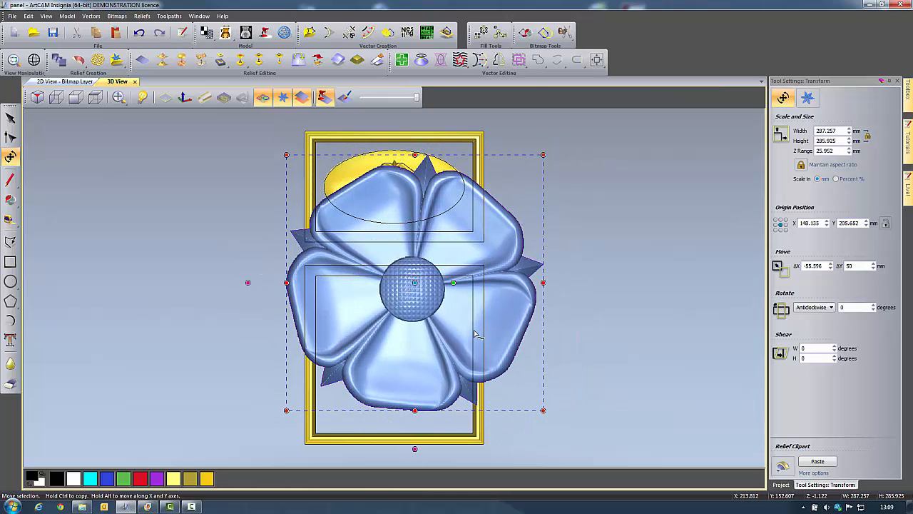
# Rotate the second flower 185 degrees anticlockwise and scale it to 30 mm wide with a 5 mm Z range.
pyautogui.click(854, 308)
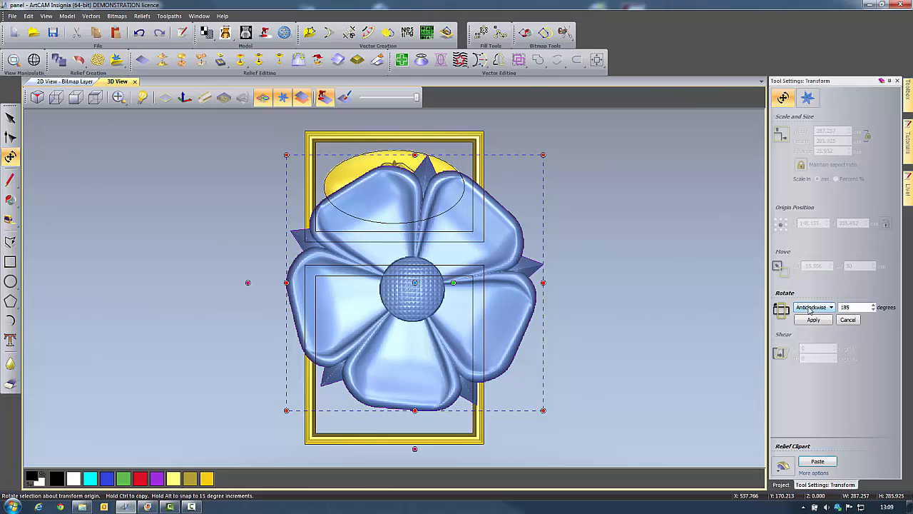
pyautogui.click(814, 319)
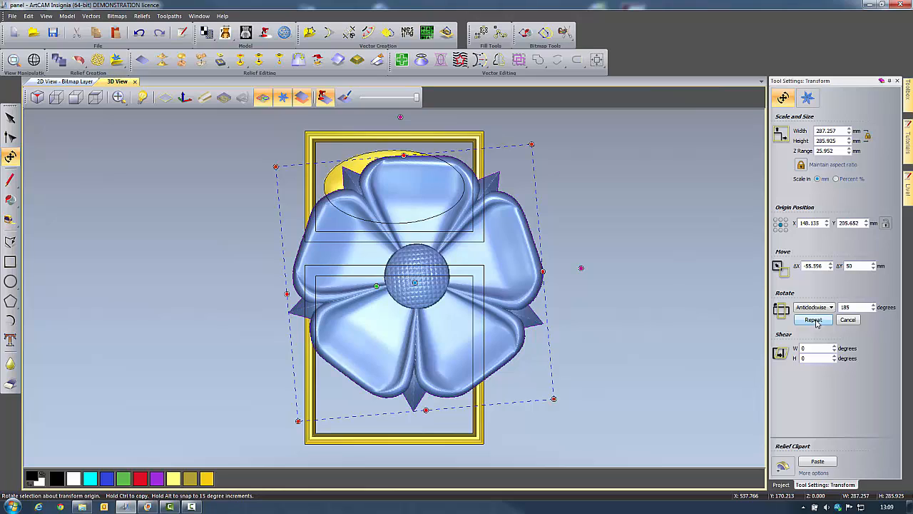
pyautogui.moveTo(841, 131); pyautogui.dragTo(806, 131)
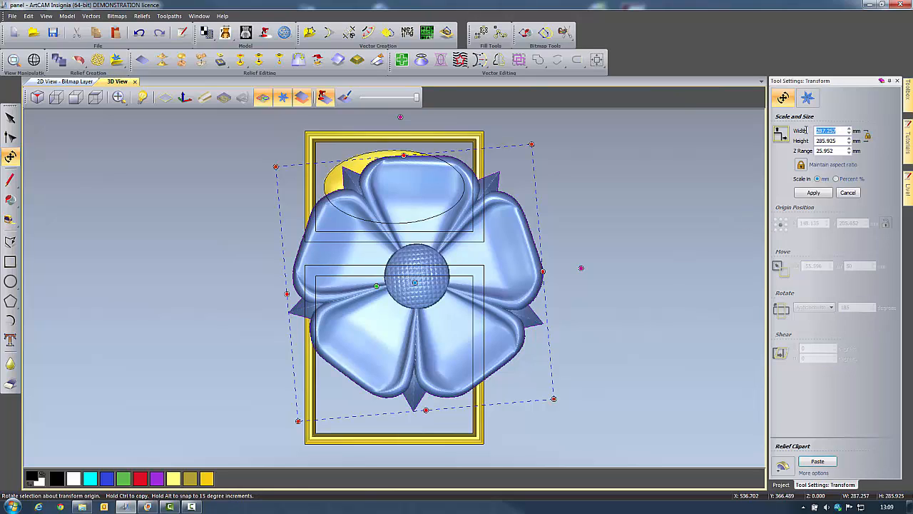
pyautogui.write('30')
pyautogui.moveTo(843, 150); pyautogui.dragTo(813, 150)
pyautogui.write('5')
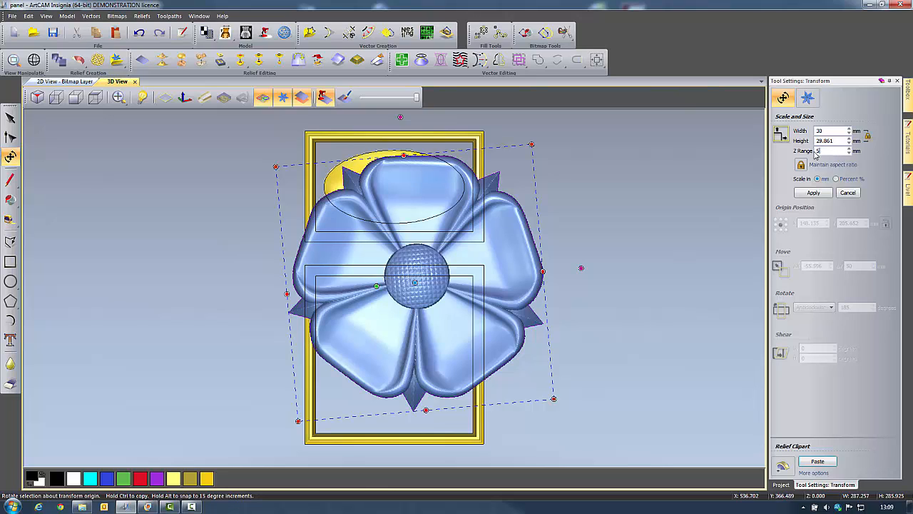
pyautogui.click(815, 194)
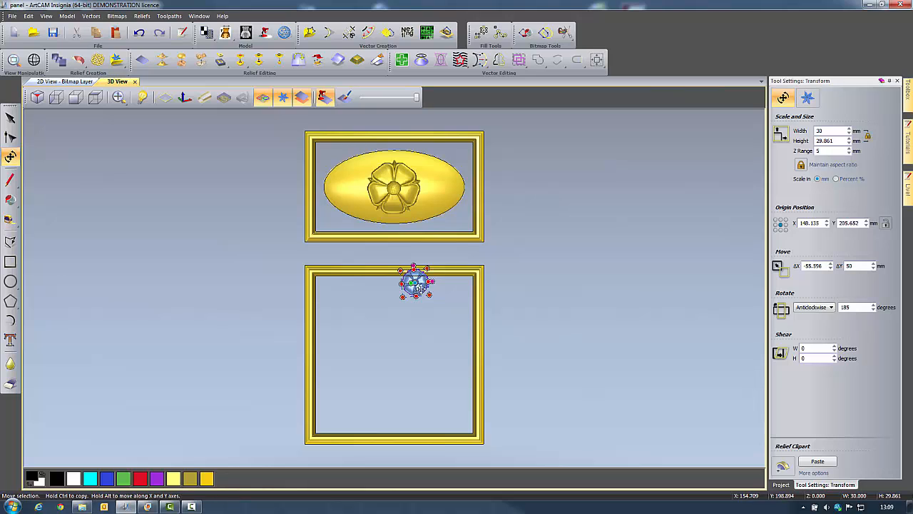
# Place the small flower on the oval left of the large flower and align its centre vertically with the oval vector.
pyautogui.moveTo(421, 287); pyautogui.dragTo(355, 189)
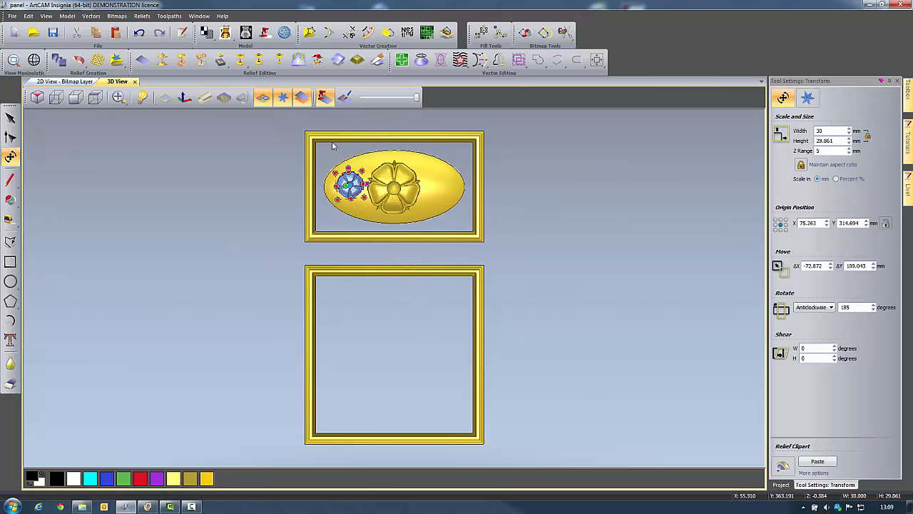
pyautogui.scroll(2, 332, 141)
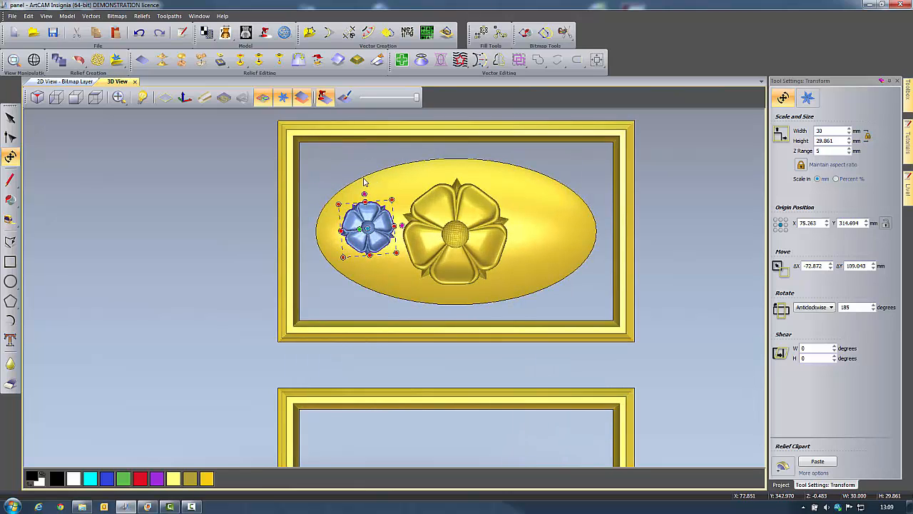
pyautogui.click(420, 180)
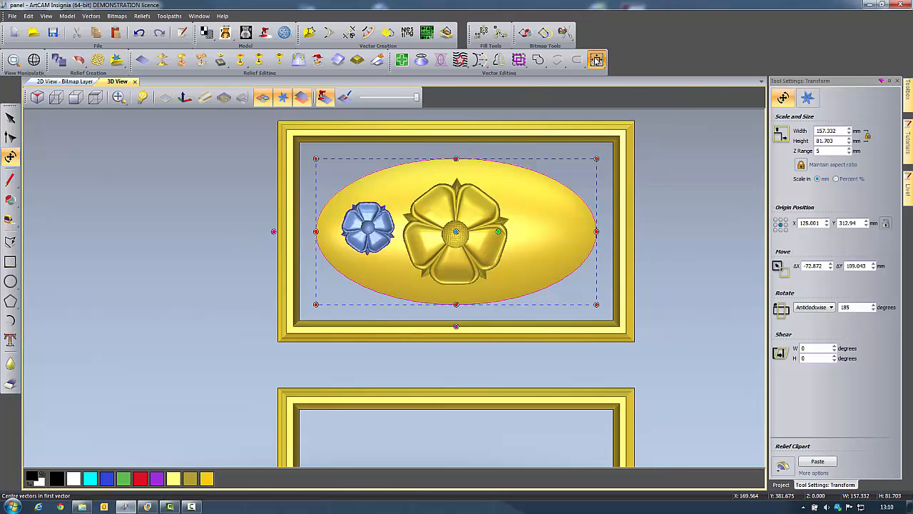
pyautogui.moveTo(596, 61); pyautogui.dragTo(596, 198)
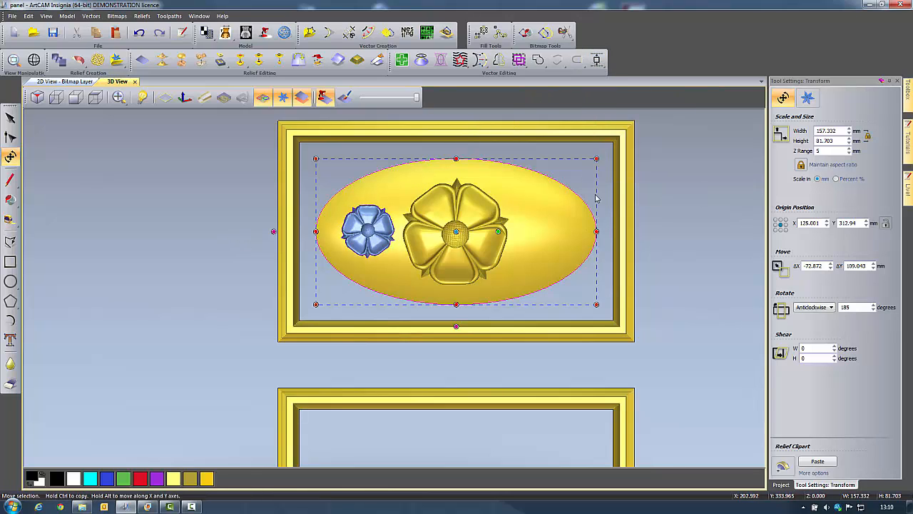
pyautogui.press('Escape')
# Nudge the small flower slightly left, away from the large central flower.
pyautogui.click(378, 240)
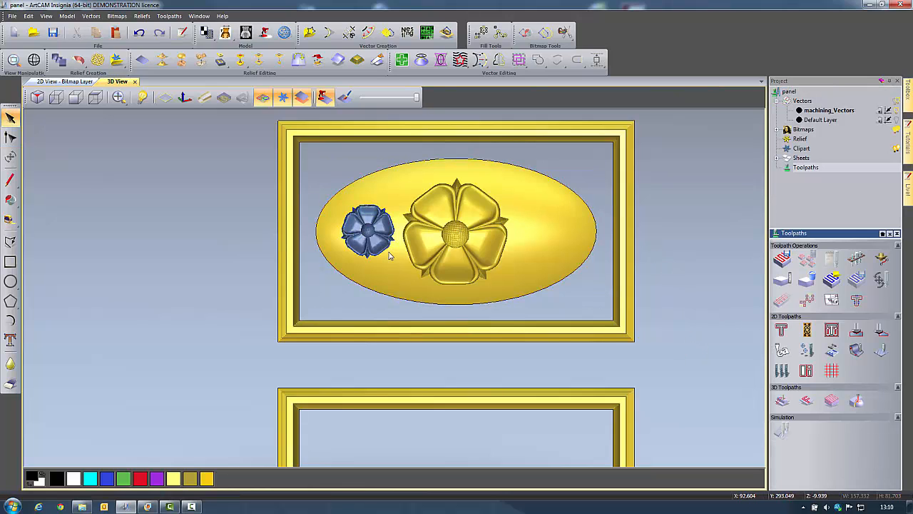
pyautogui.press('Left')
pyautogui.press('Left')
pyautogui.press('Left')
pyautogui.press('Left')
pyautogui.press('Left')
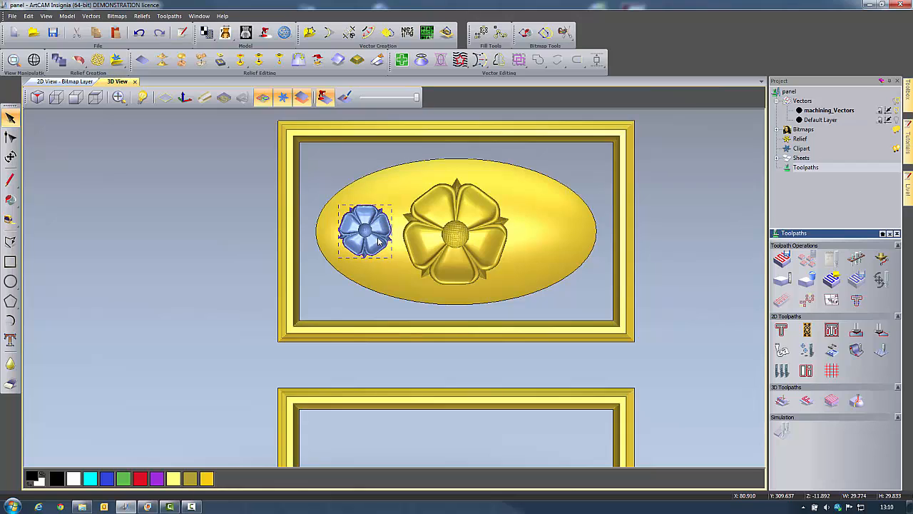
# Nudge the small flower slightly and mirror a copy of it horizontally across the model onto the other side of the oval.
pyautogui.press('Right')
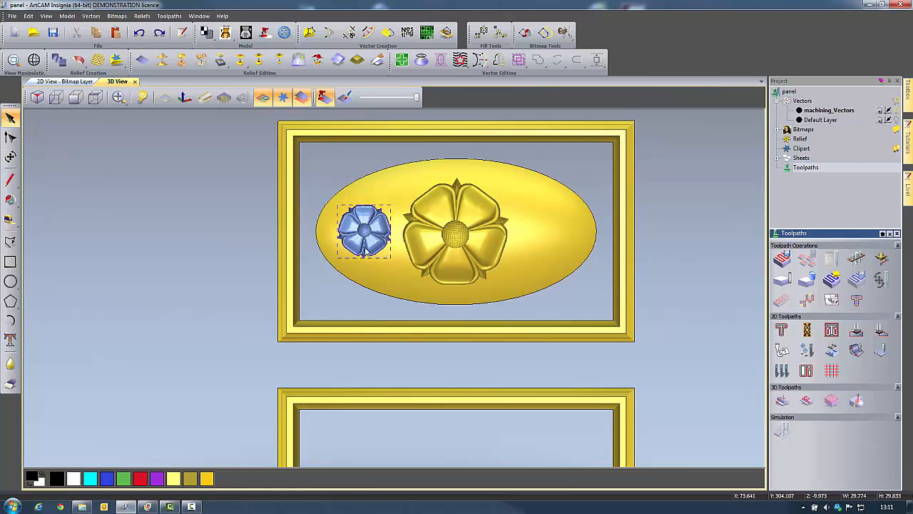
pyautogui.click(500, 61)
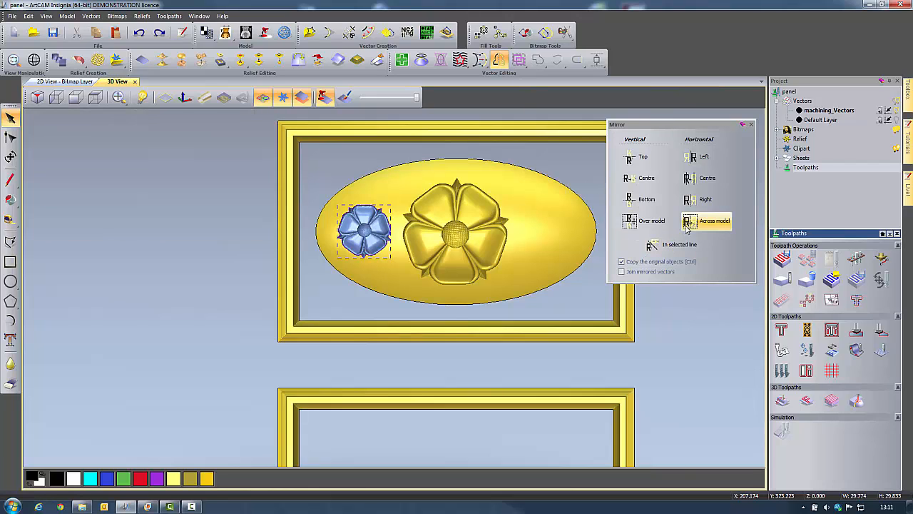
pyautogui.click(689, 224)
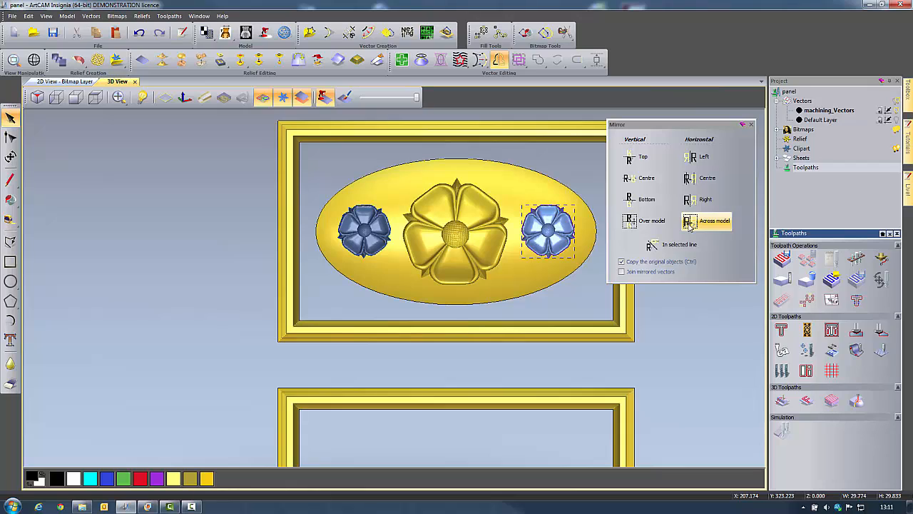
pyautogui.click(752, 125)
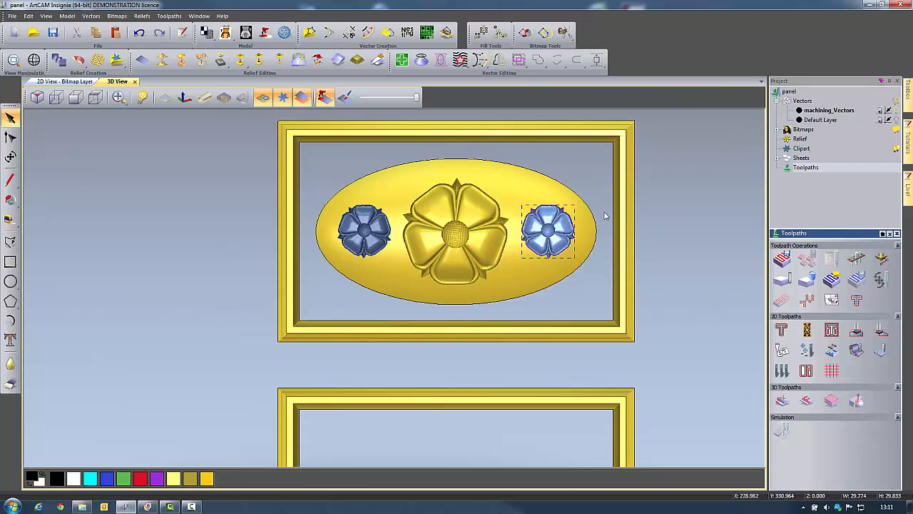
# Select both small flower cliparts together and paste them into the panel relief.
pyautogui.keyDown('shift'); pyautogui.click(363, 230); pyautogui.keyUp('shift')
pyautogui.click(10, 158)
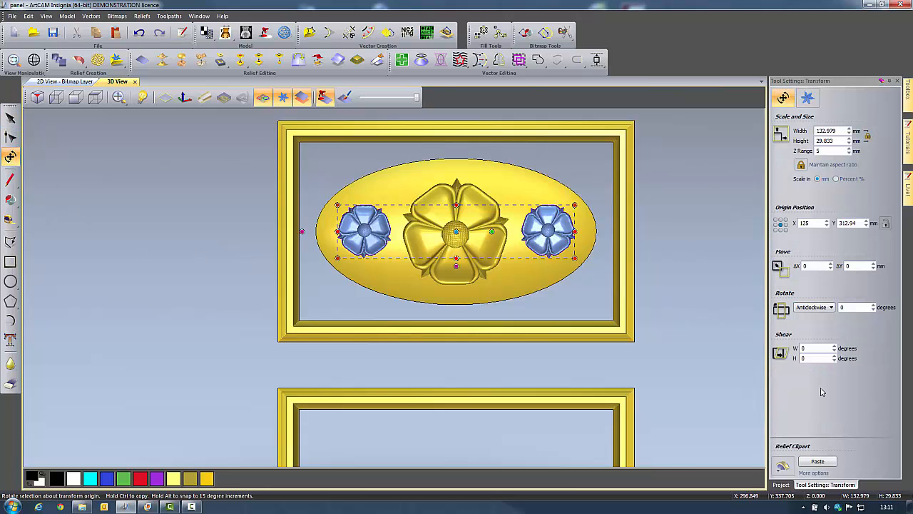
pyautogui.click(825, 462)
pyautogui.moveTo(447, 376); pyautogui.dragTo(513, 249)
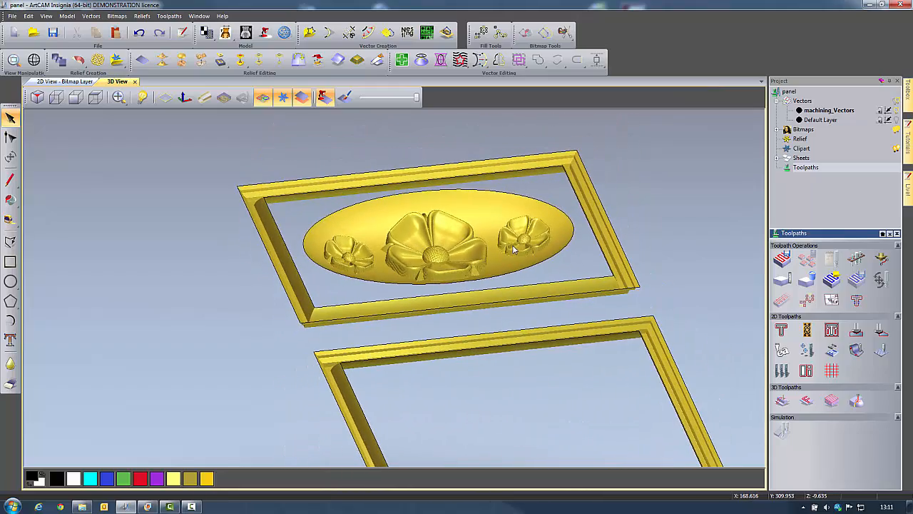
# Check the relief from the side and in isometric view, and load the panel.tpl toolpath template.
pyautogui.click(75, 97)
pyautogui.scroll(4, 385, 280)
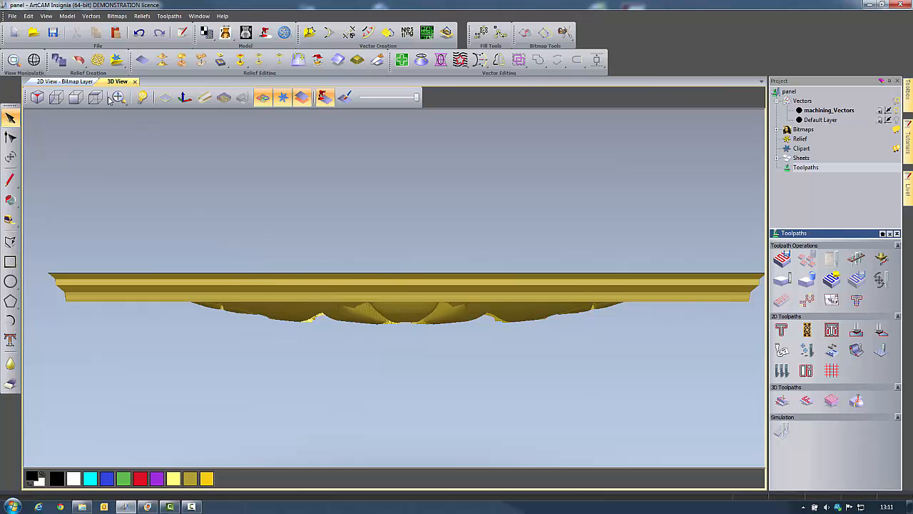
pyautogui.click(37, 97)
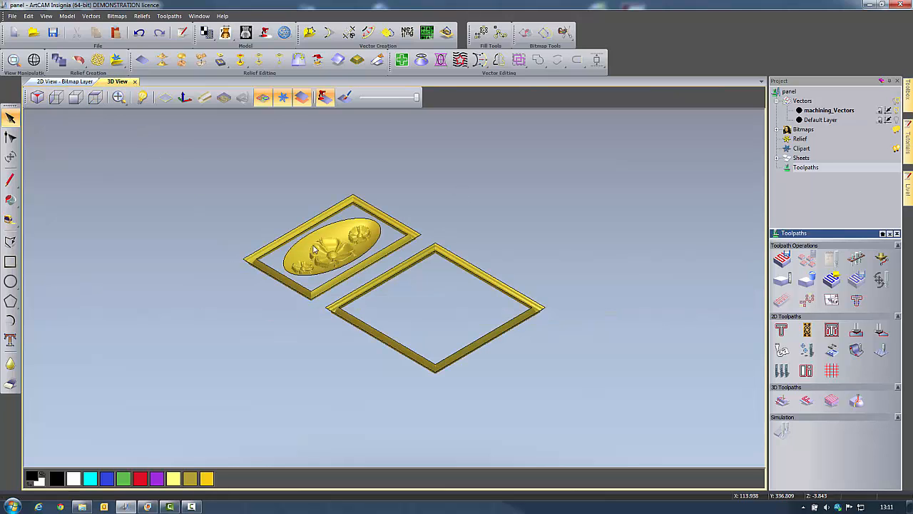
pyautogui.scroll(2, 430, 249)
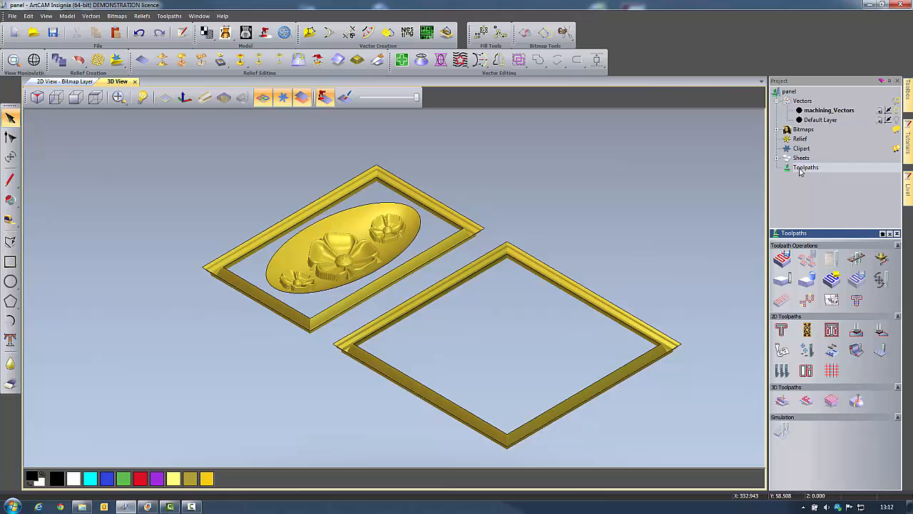
pyautogui.click(831, 280)
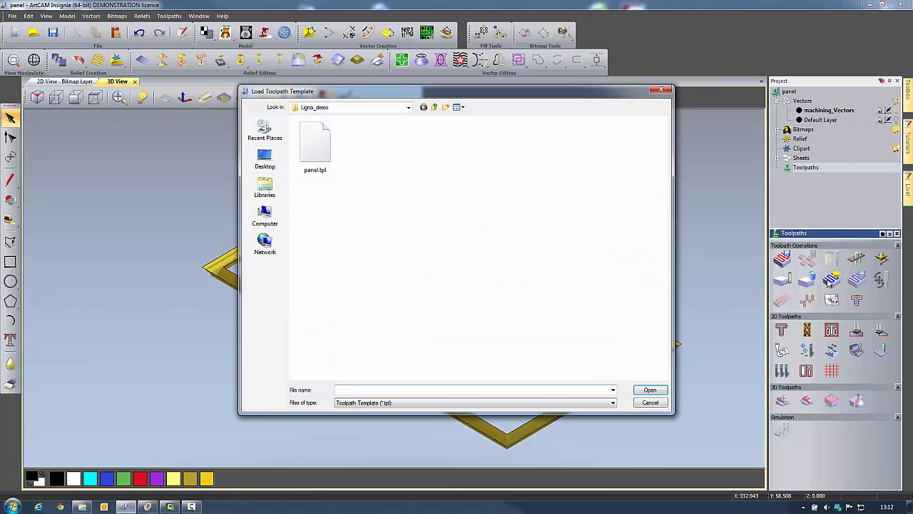
pyautogui.click(308, 144)
pyautogui.click(647, 390)
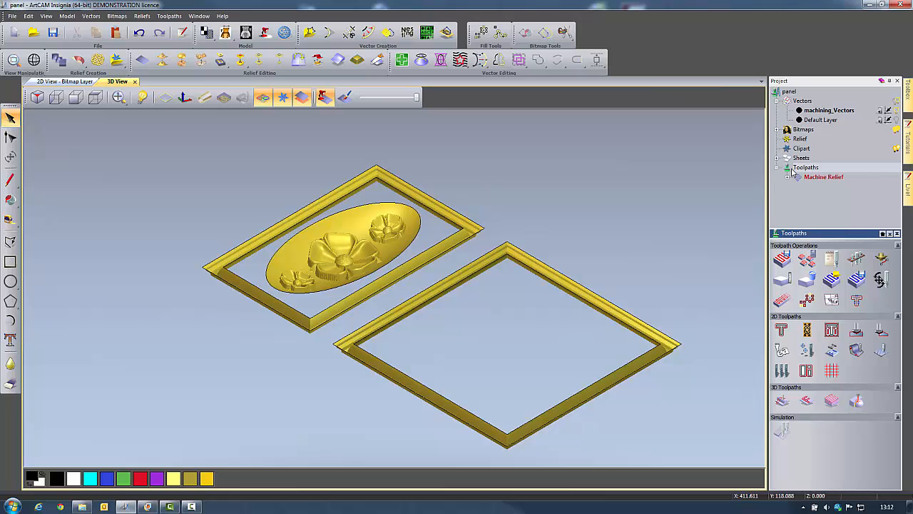
# Calculate the loaded Machine Relief toolpath and close its settings.
pyautogui.rightClick(834, 179)
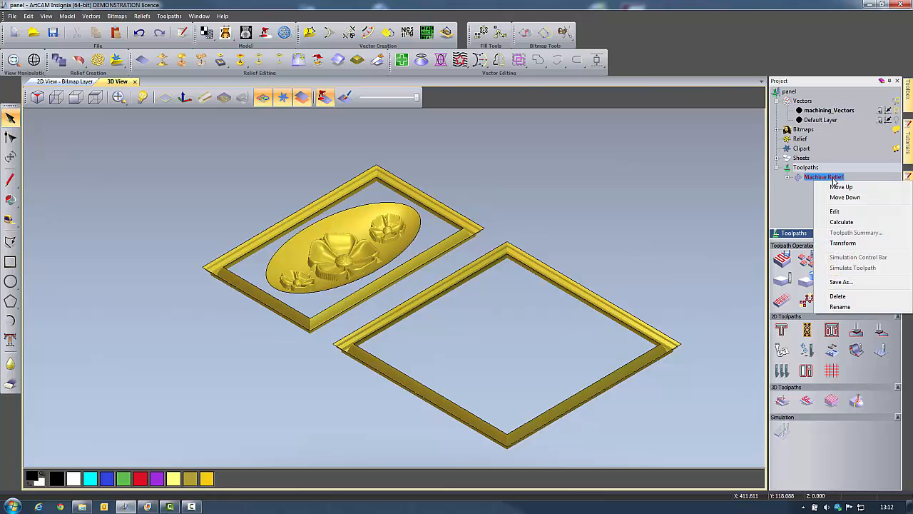
pyautogui.click(842, 222)
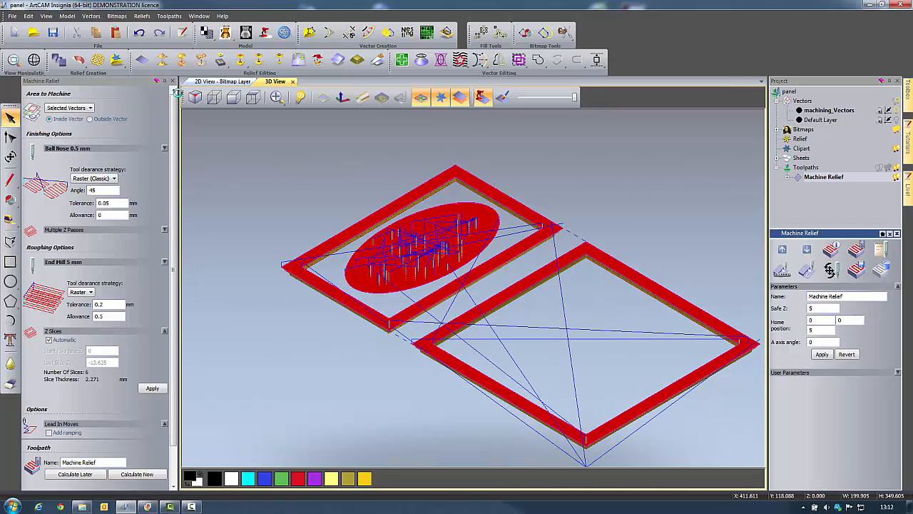
pyautogui.click(171, 81)
# Simulate the Machine Relief toolpath on a whole-model block at Standard resolution and inspect the carved door.
pyautogui.rightClick(840, 178)
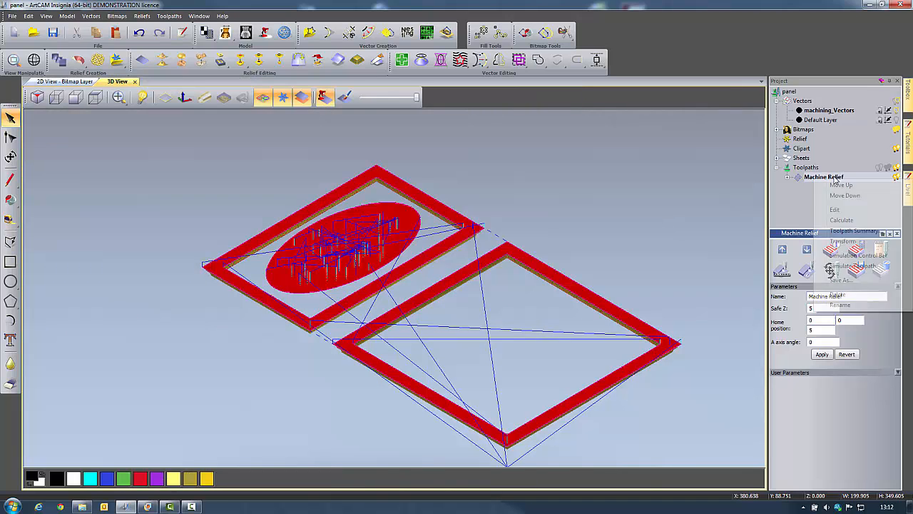
pyautogui.click(854, 266)
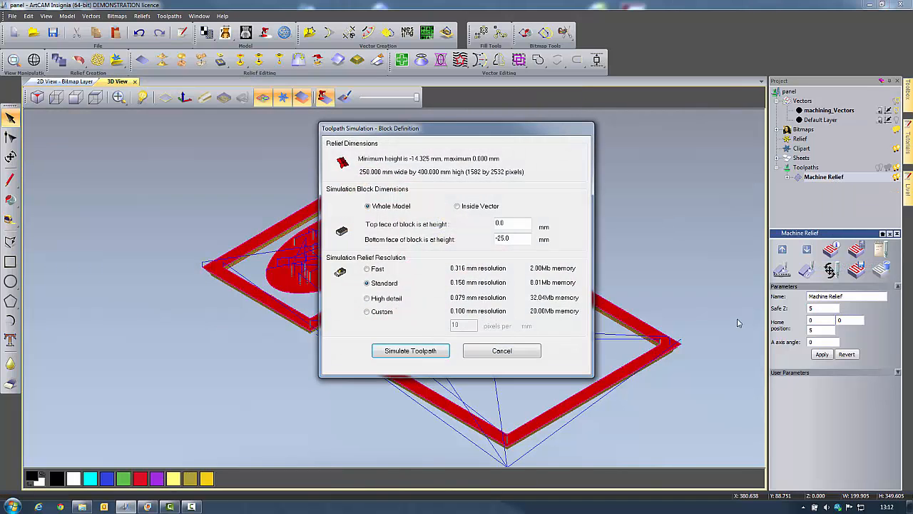
pyautogui.click(432, 351)
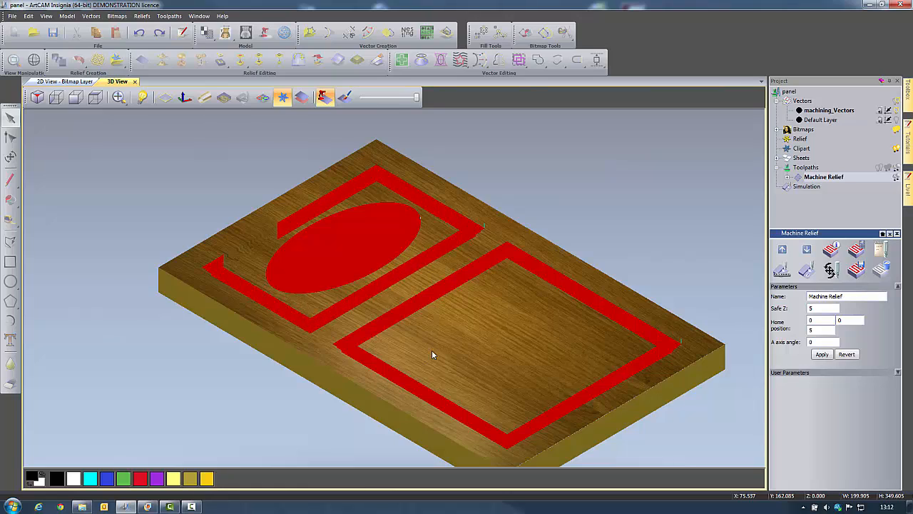
pyautogui.moveTo(431, 354); pyautogui.dragTo(406, 344)
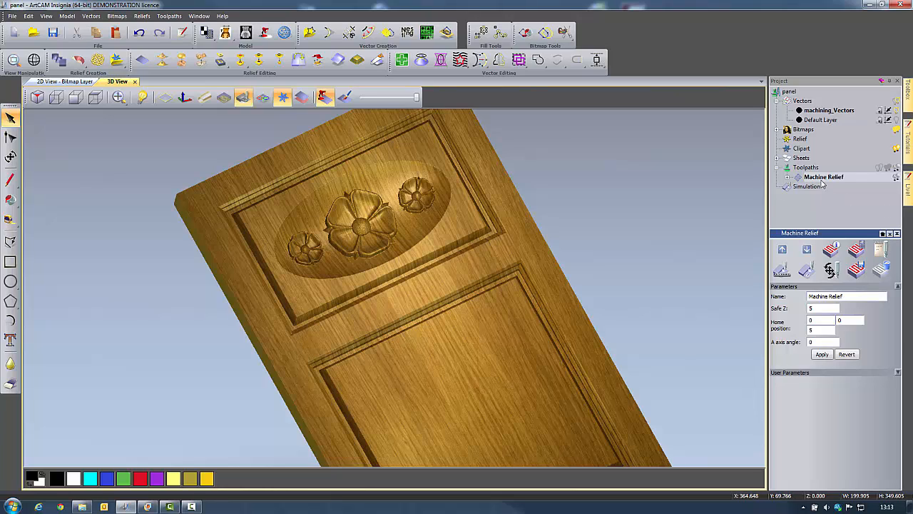
# Set up saving the toolpaths as G-Code (mm) (*.tap) in separate files with toolpath details appended to the file names.
pyautogui.click(806, 167)
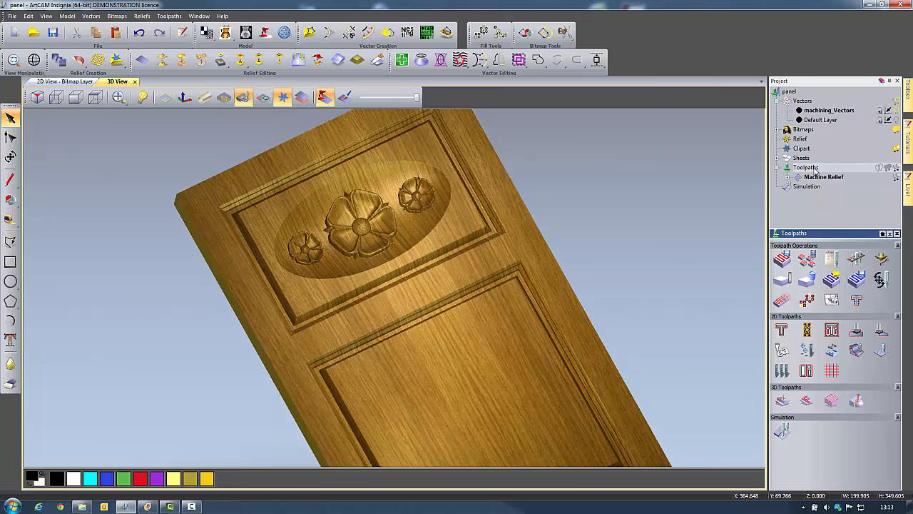
pyautogui.click(788, 262)
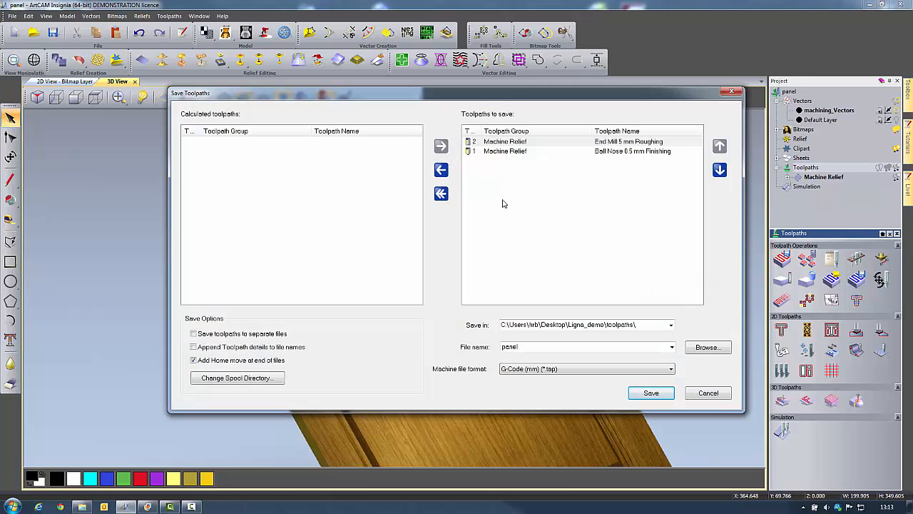
pyautogui.click(660, 370)
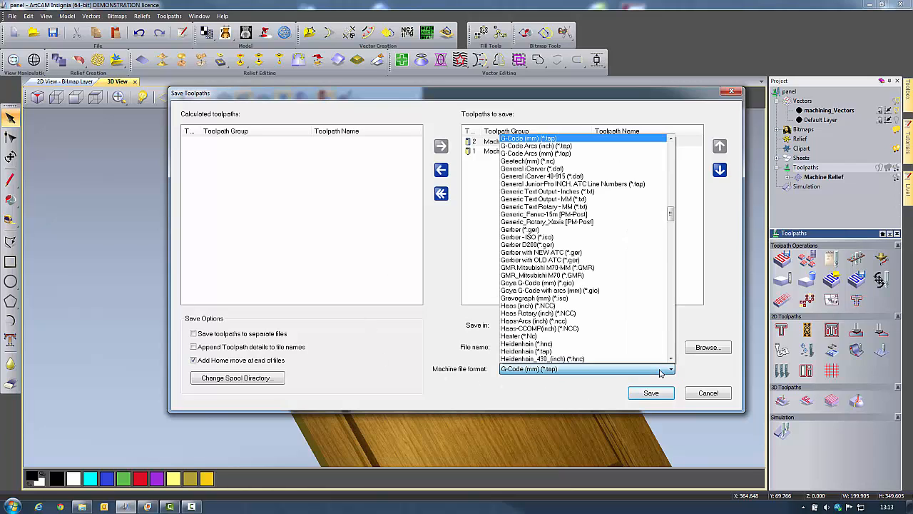
pyautogui.click(556, 139)
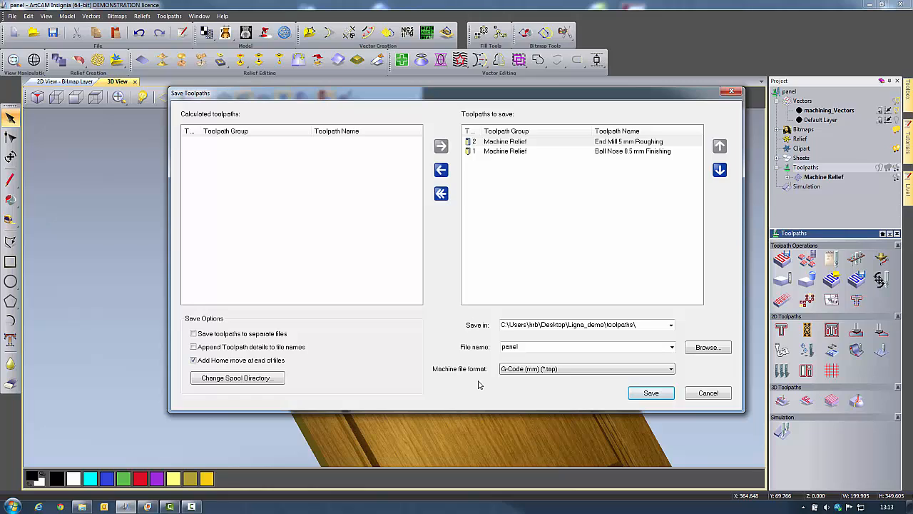
pyautogui.click(193, 334)
pyautogui.click(193, 348)
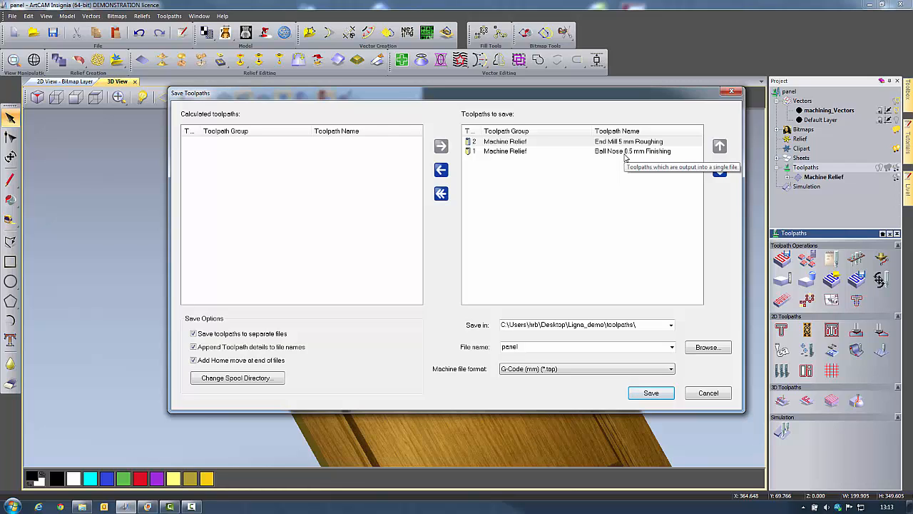
# Create a folder named toolpaths inside Ligna_demo and save the toolpaths there under the file name panel.
pyautogui.click(711, 347)
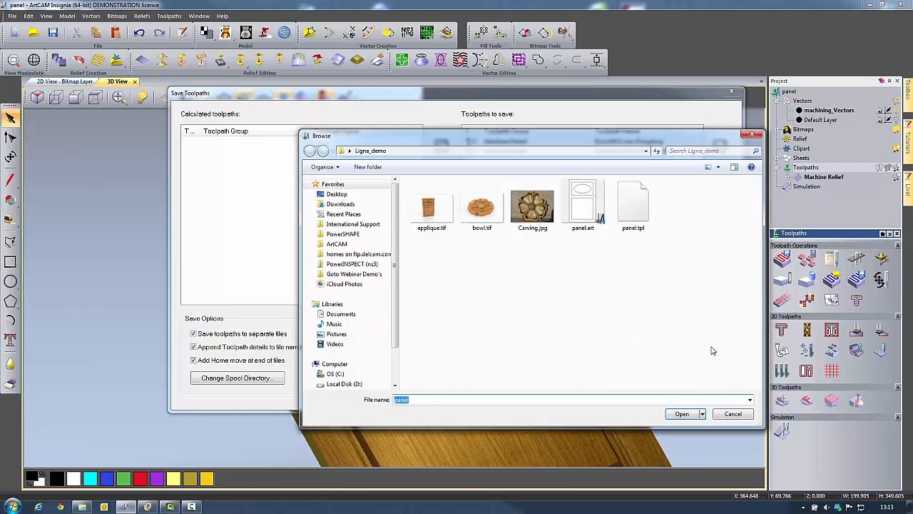
pyautogui.rightClick(542, 312)
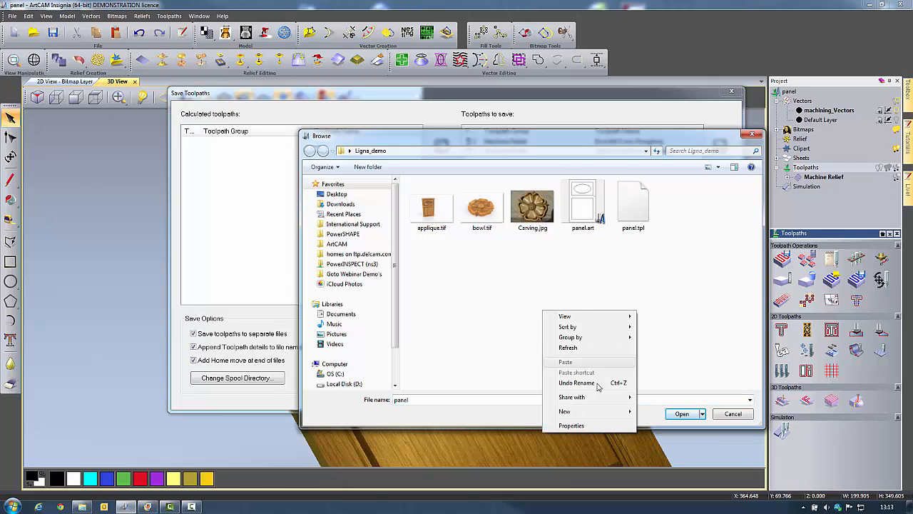
pyautogui.moveTo(585, 411)
pyautogui.click(684, 230)
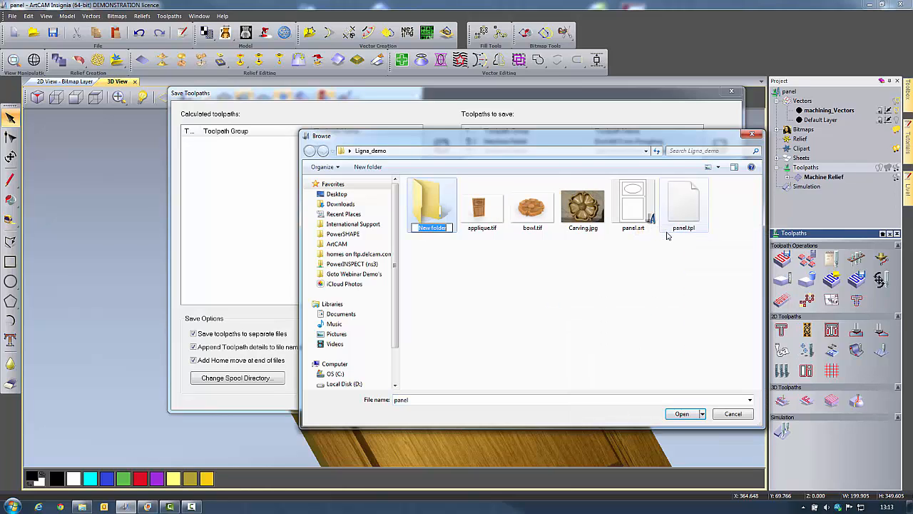
pyautogui.write('toolpaths')
pyautogui.press('Return')
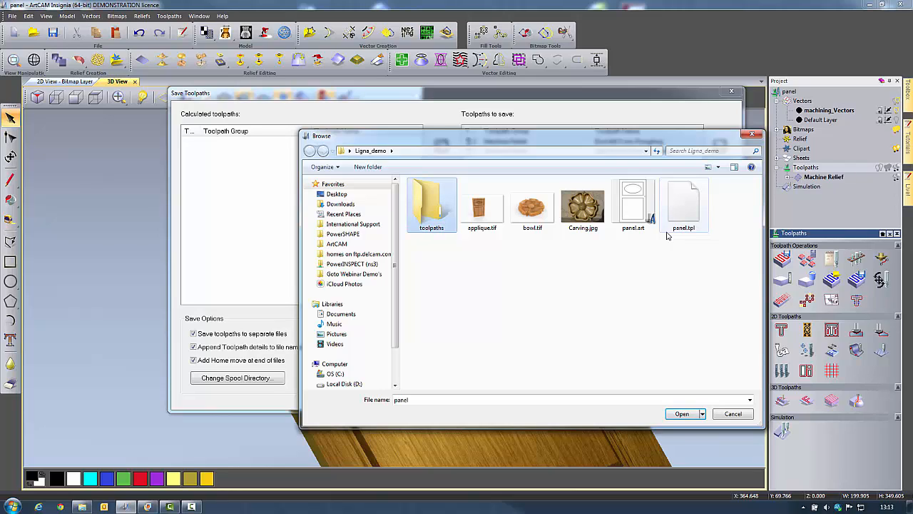
pyautogui.doubleClick(430, 205)
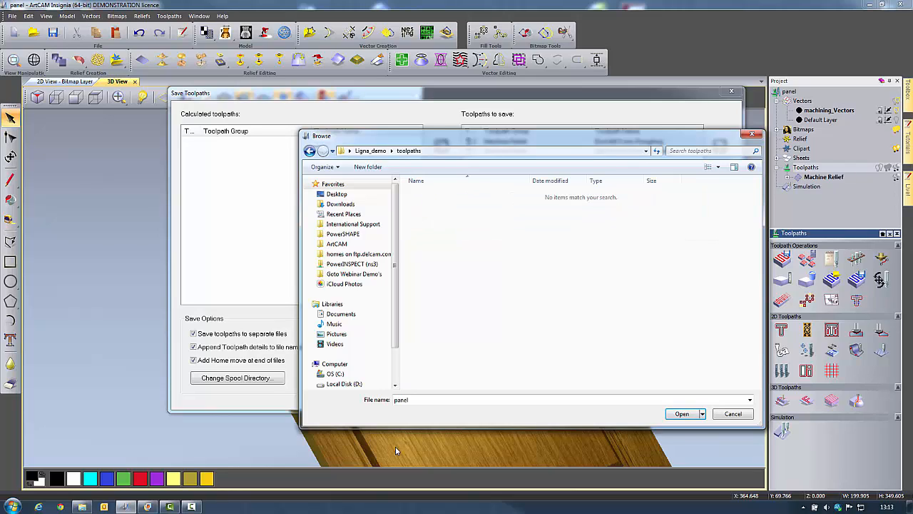
pyautogui.click(695, 415)
pyautogui.click(651, 393)
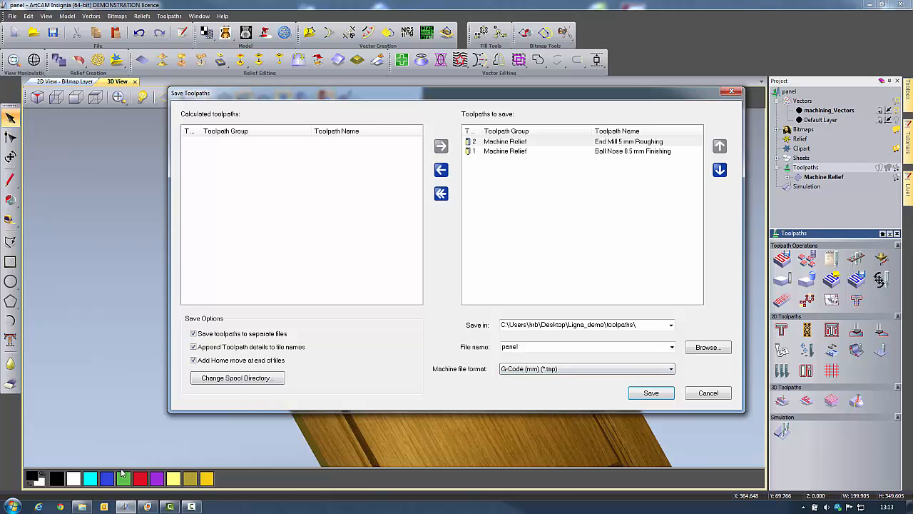
# Switch to Windows Explorer and open the toolpaths folder in Ligna_demo to check the saved files.
pyautogui.click(80, 506)
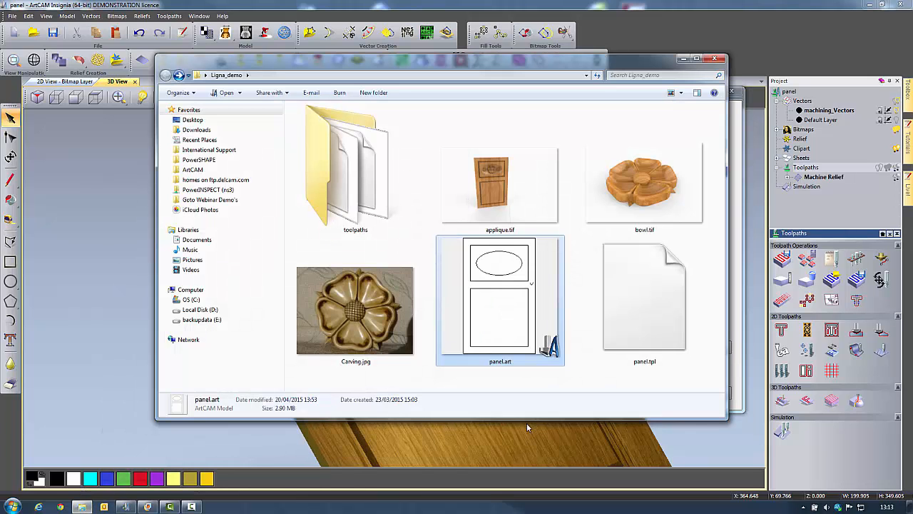
pyautogui.click(345, 176)
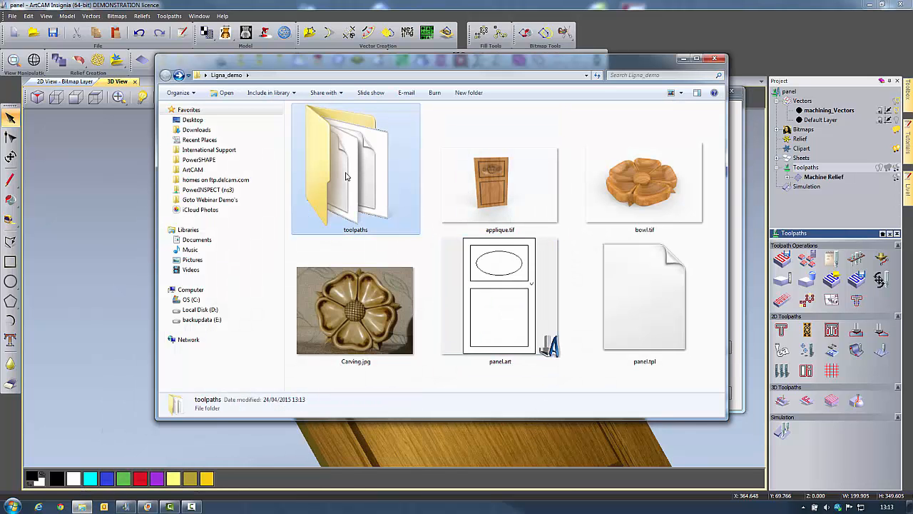
pyautogui.doubleClick(346, 176)
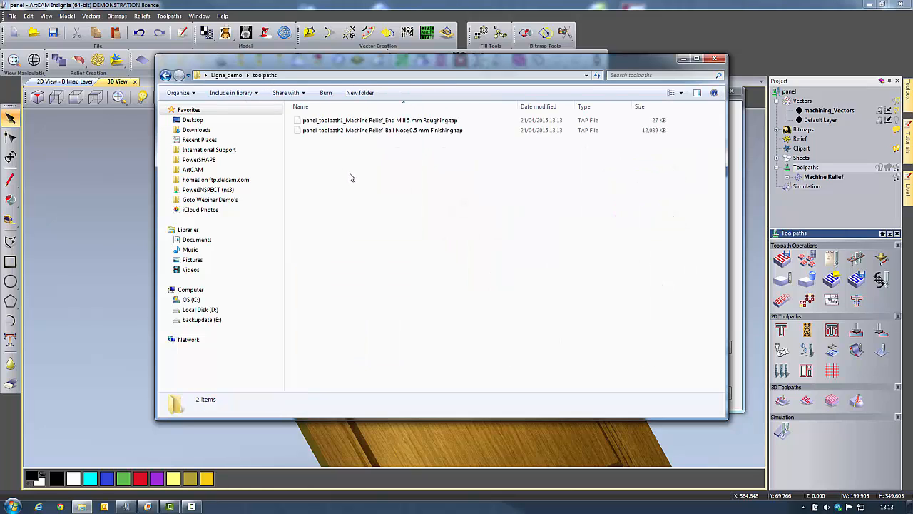
# Open the End Mill 5 mm Roughing .tap file in Notepad++, look through its G-code and close it.
pyautogui.rightClick(440, 121)
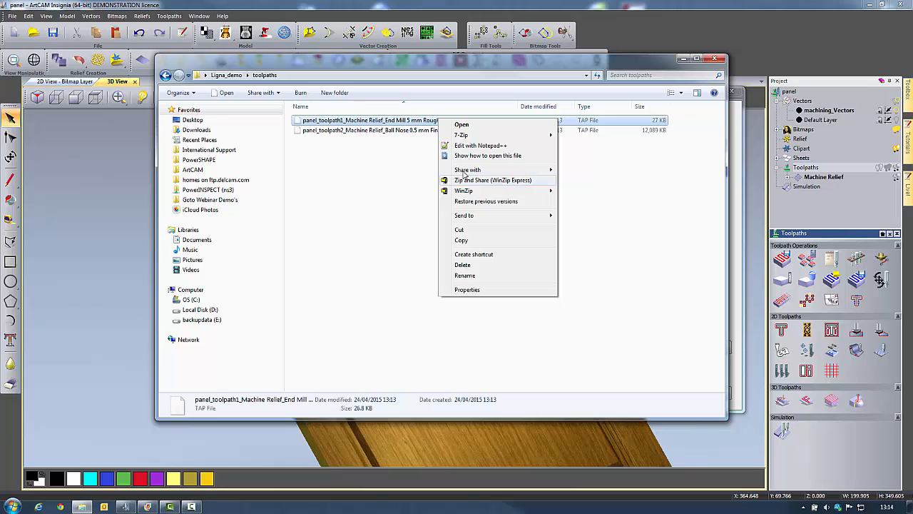
pyautogui.click(479, 146)
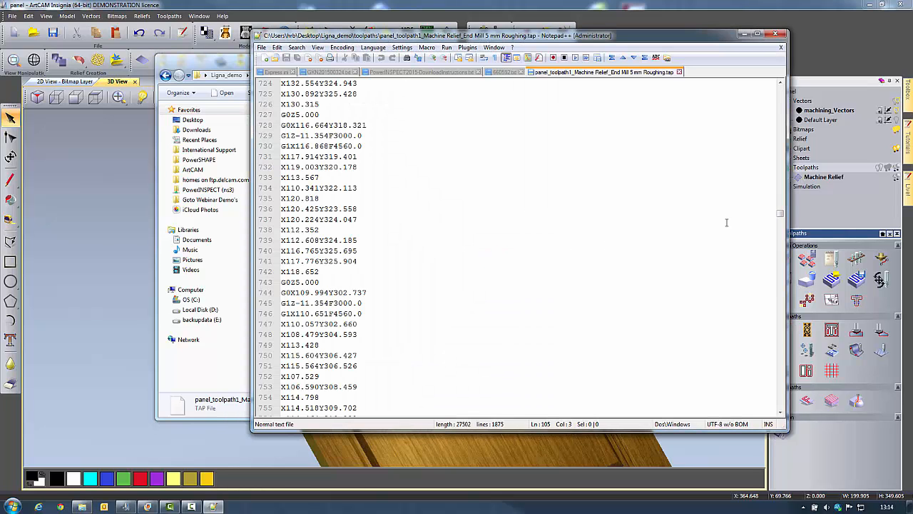
pyautogui.moveTo(782, 207); pyautogui.dragTo(783, 110)
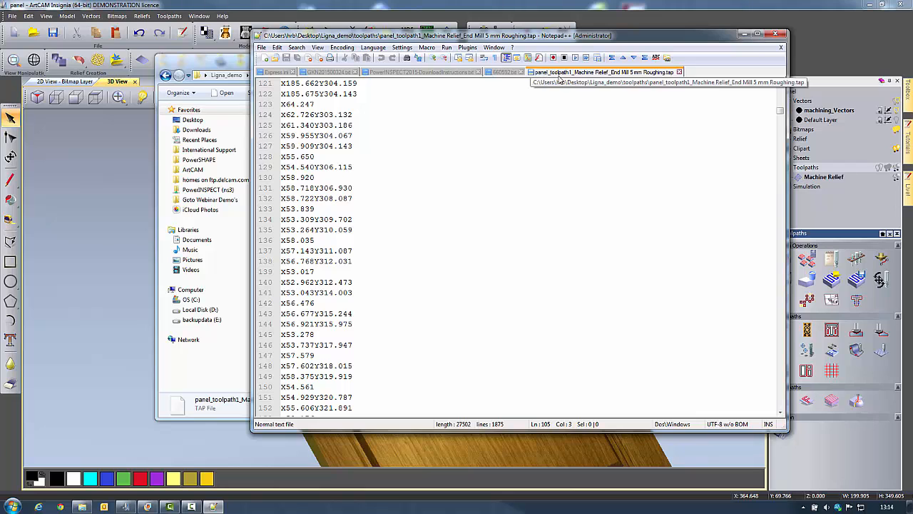
pyautogui.moveTo(528, 35); pyautogui.dragTo(514, 181)
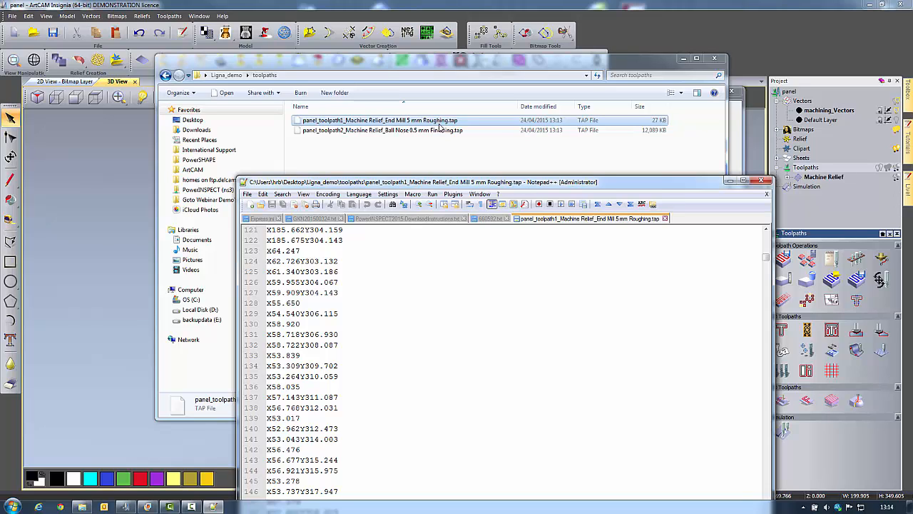
pyautogui.click(761, 181)
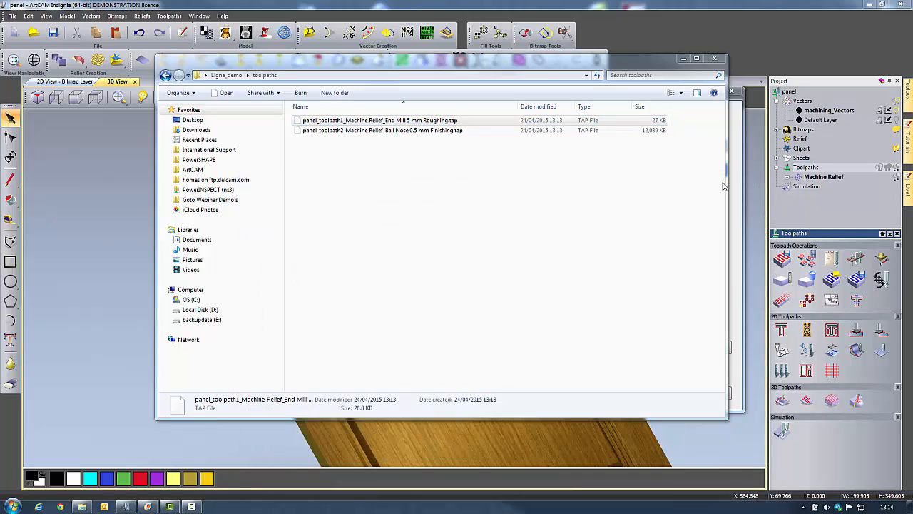
# Switch to Photo Gallery and browse the flower carving photo, bowl.tif and applique.tif renders.
pyautogui.click(147, 506)
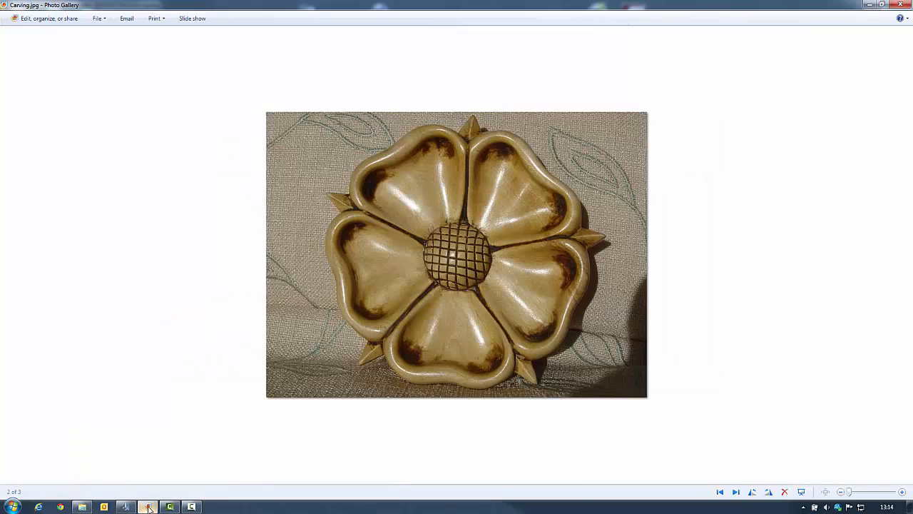
pyautogui.click(736, 491)
pyautogui.click(735, 491)
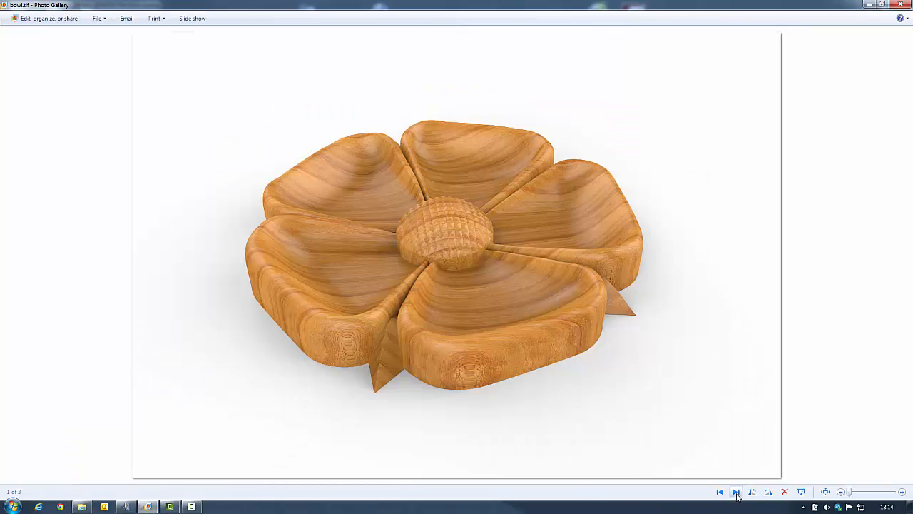
pyautogui.click(720, 491)
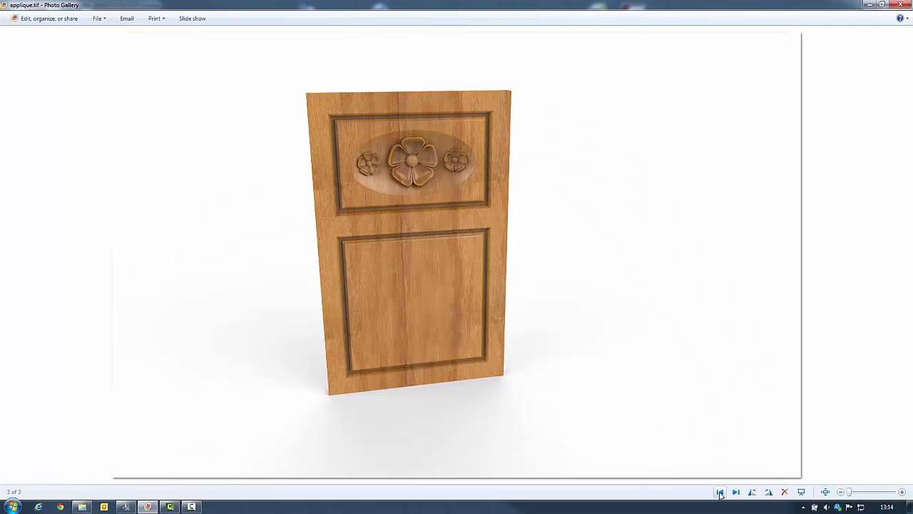